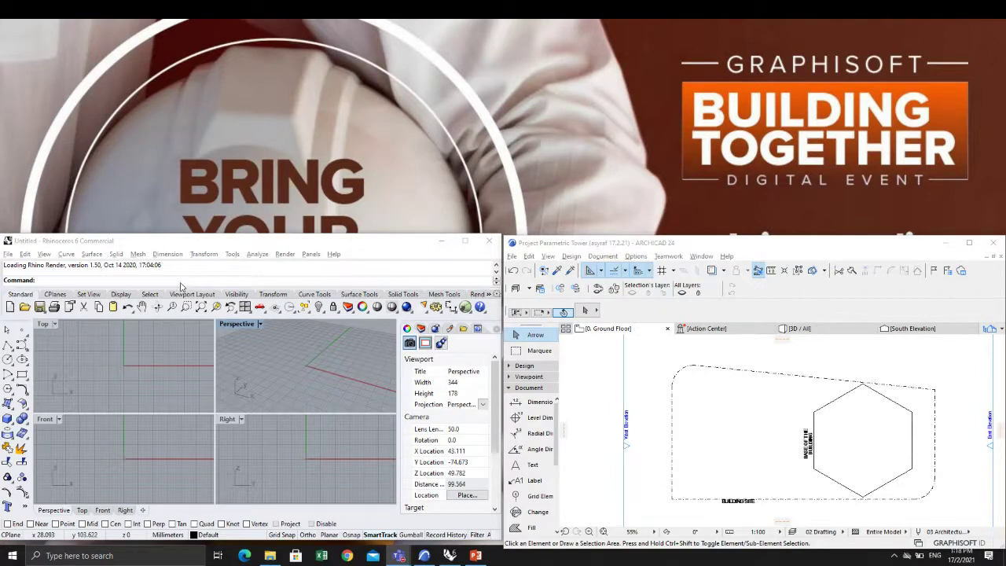
Step: Launch Grasshopper from the Rhino command line
click(184, 283)
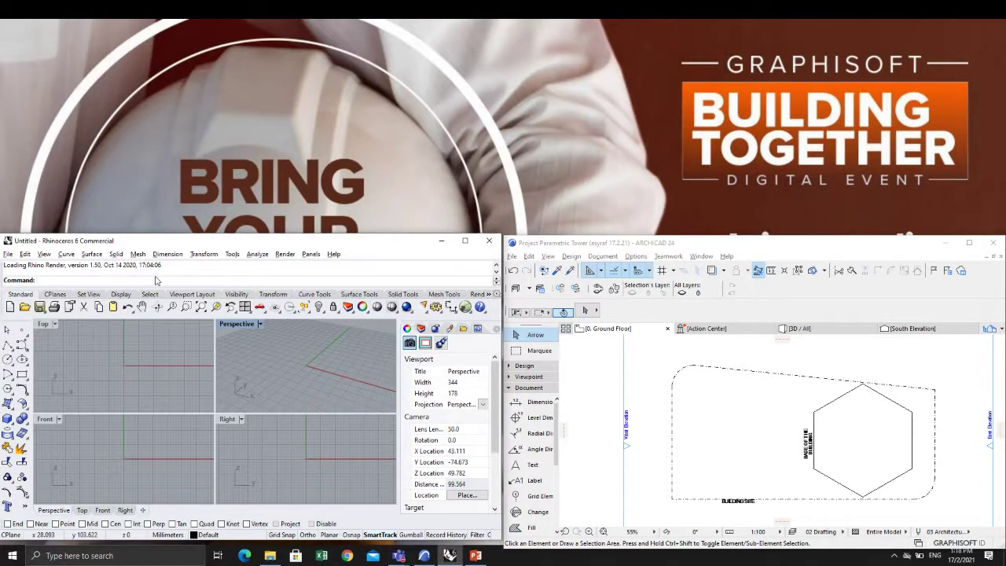
text(Grss)
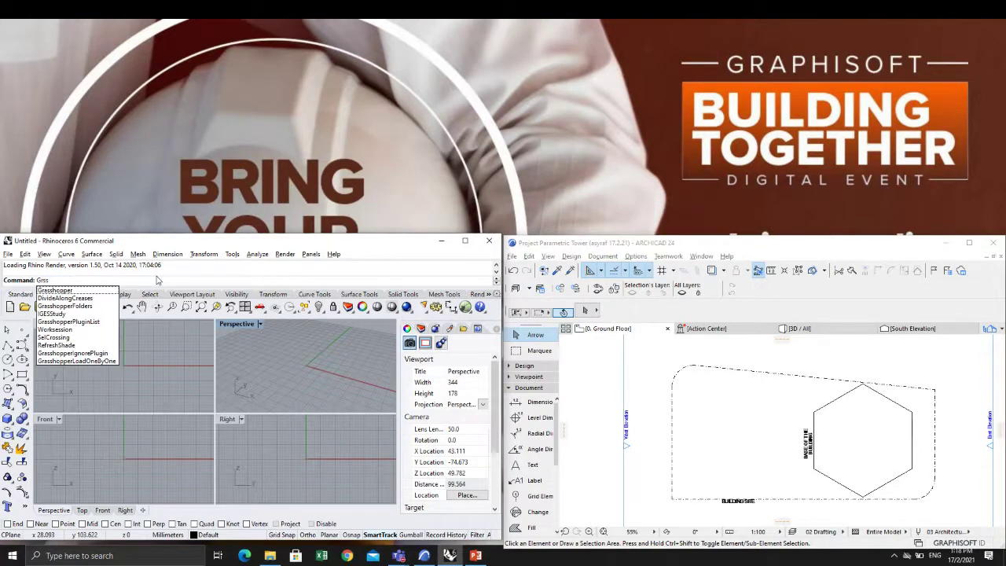
key(Down)
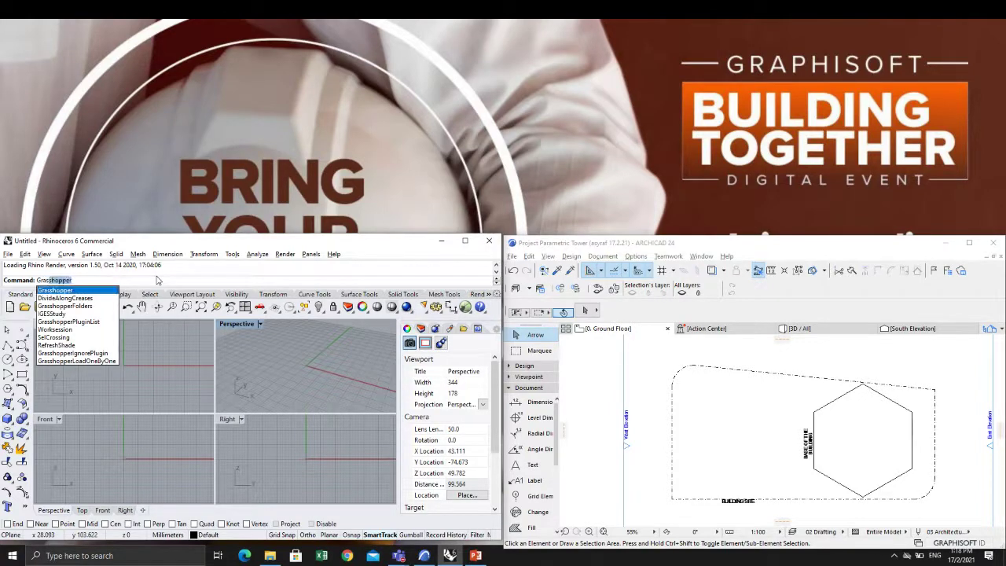
key(Return)
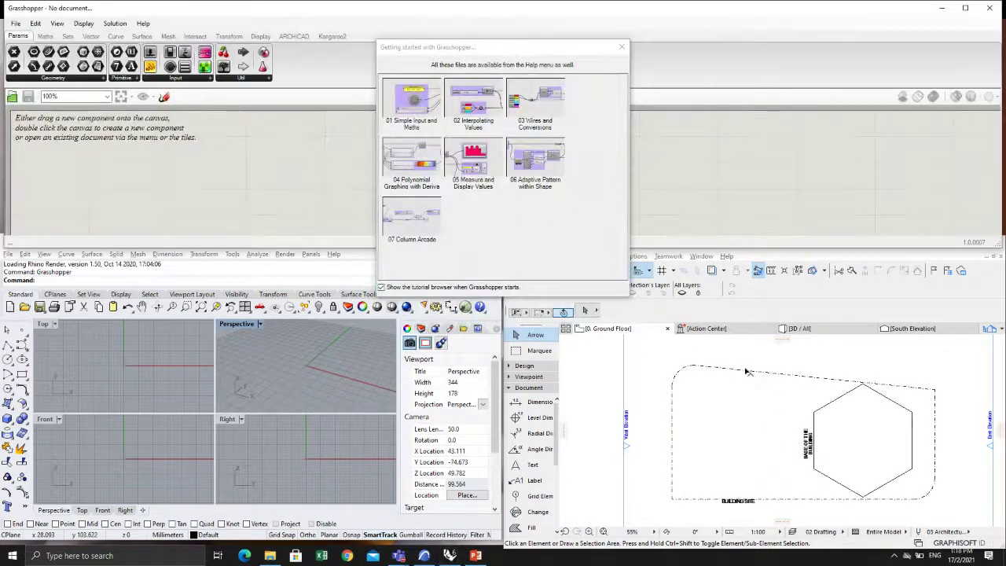
Step: Switch to the Microsoft Teams live event, turn off the presenter's camera and minimize the meeting window
key(alt+Tab)
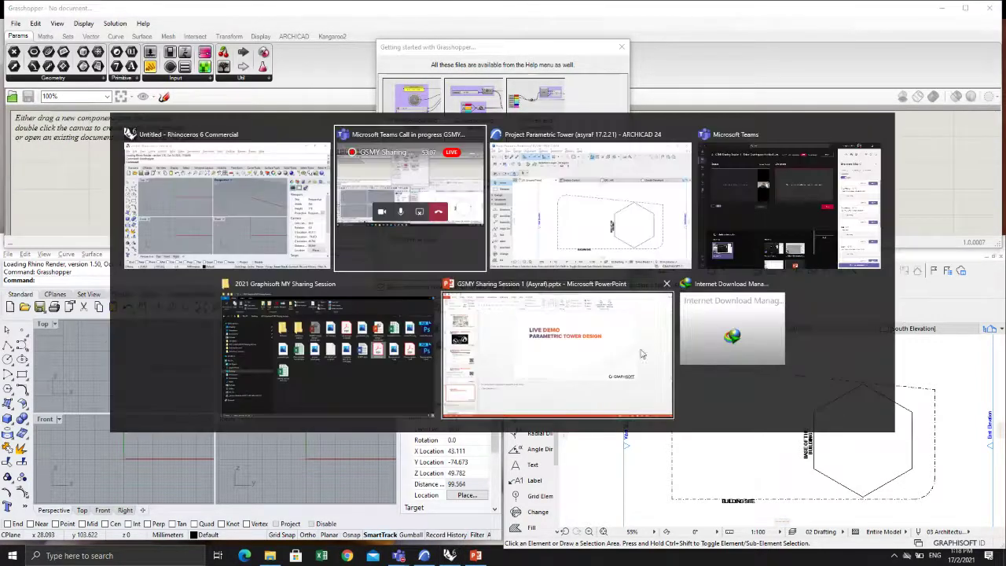
click(402, 176)
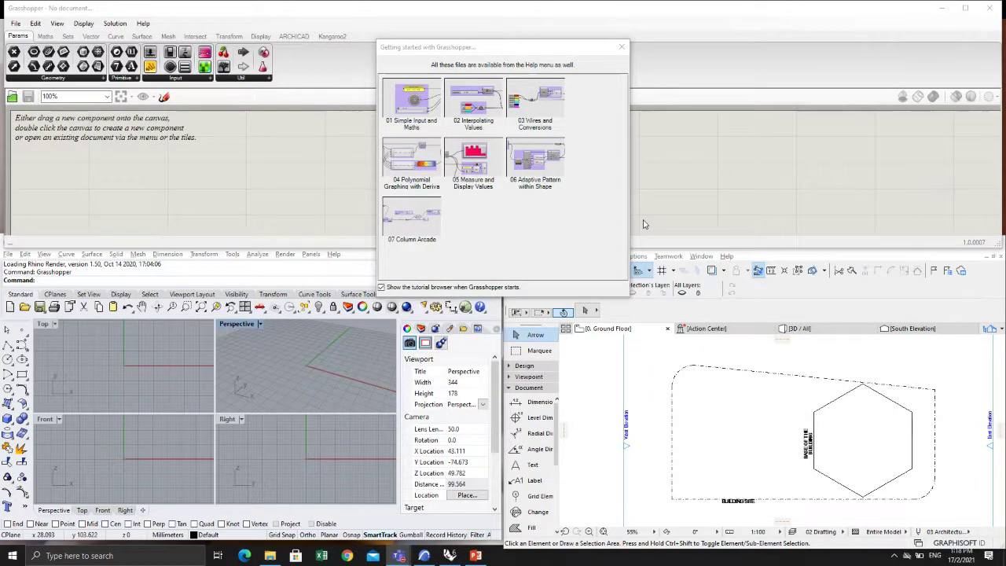
key(alt+Tab)
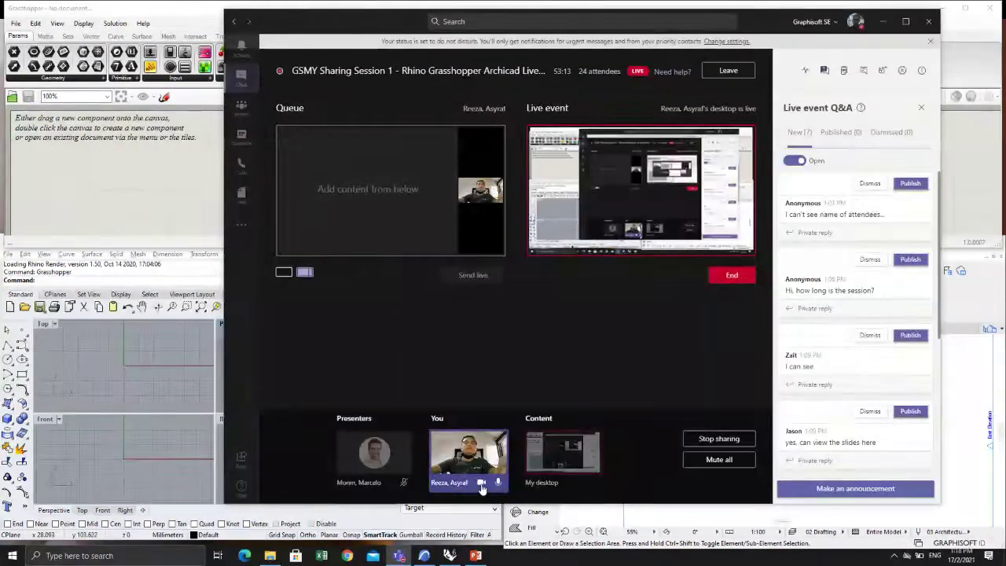
click(482, 487)
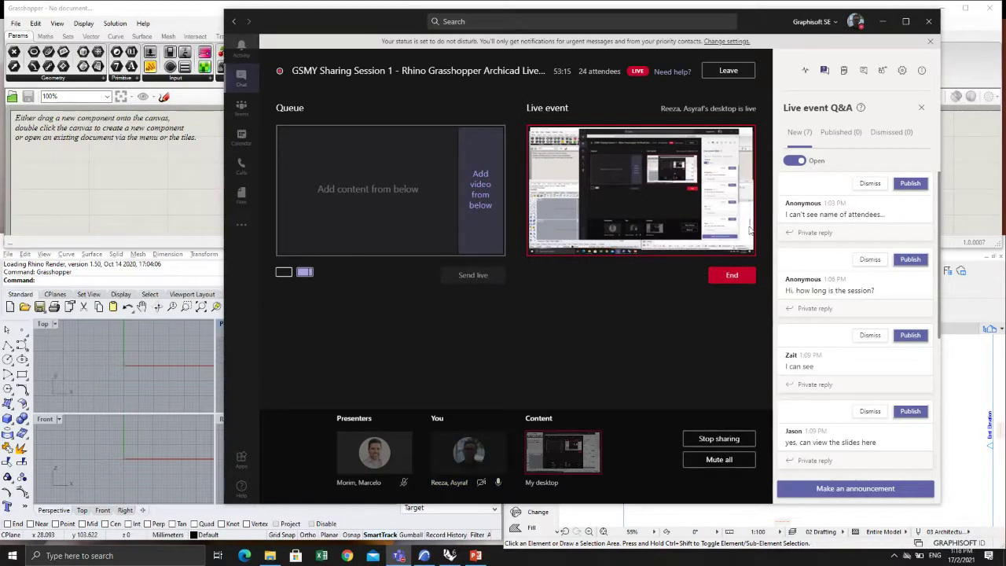
click(884, 23)
Step: Close the Getting started with Grasshopper tutorial window
click(624, 45)
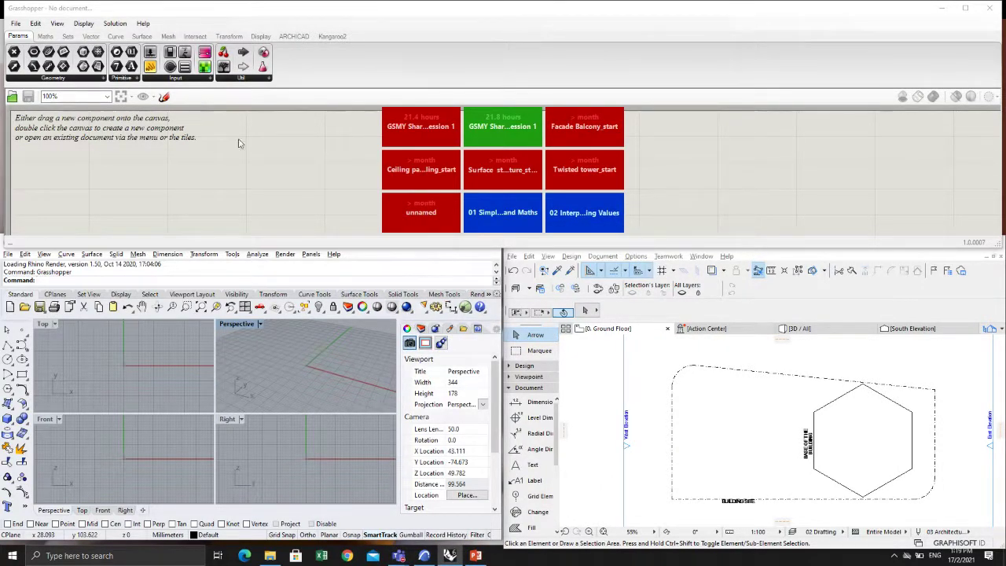
click(401, 14)
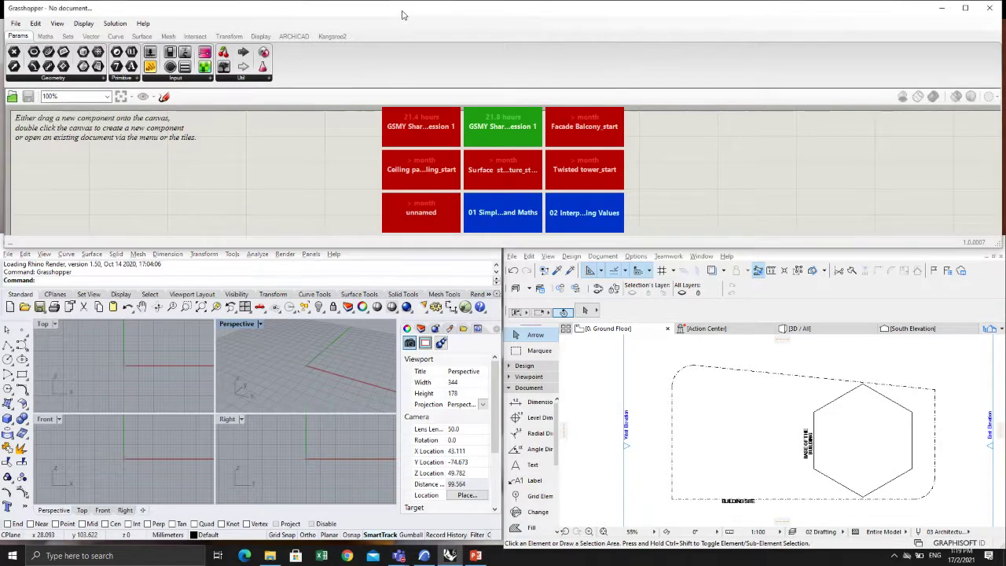
click(430, 263)
Step: Show the Grasshopper Connection palette in ARCHICAD, move it clear of the hexagon and start the connection
click(801, 260)
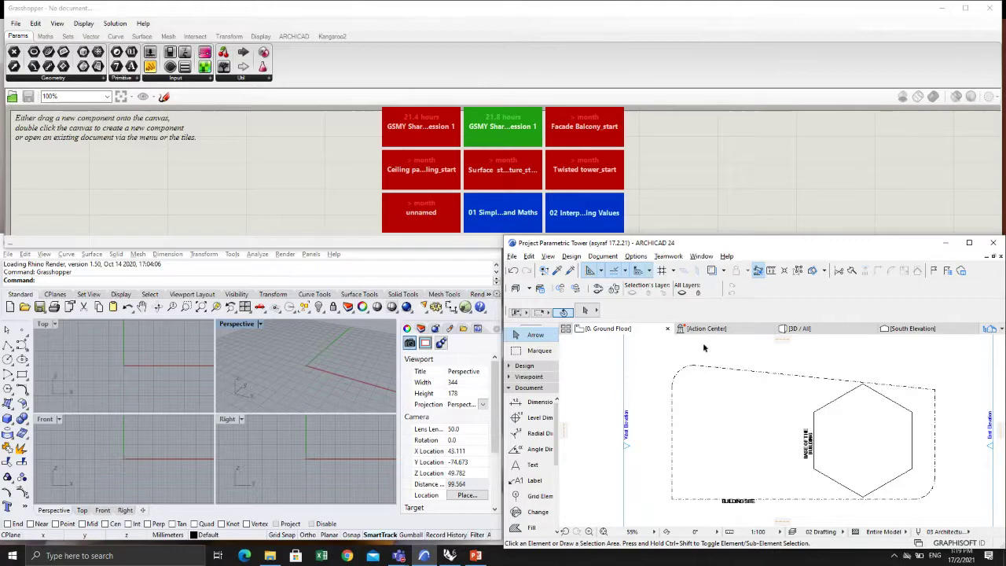
click(695, 259)
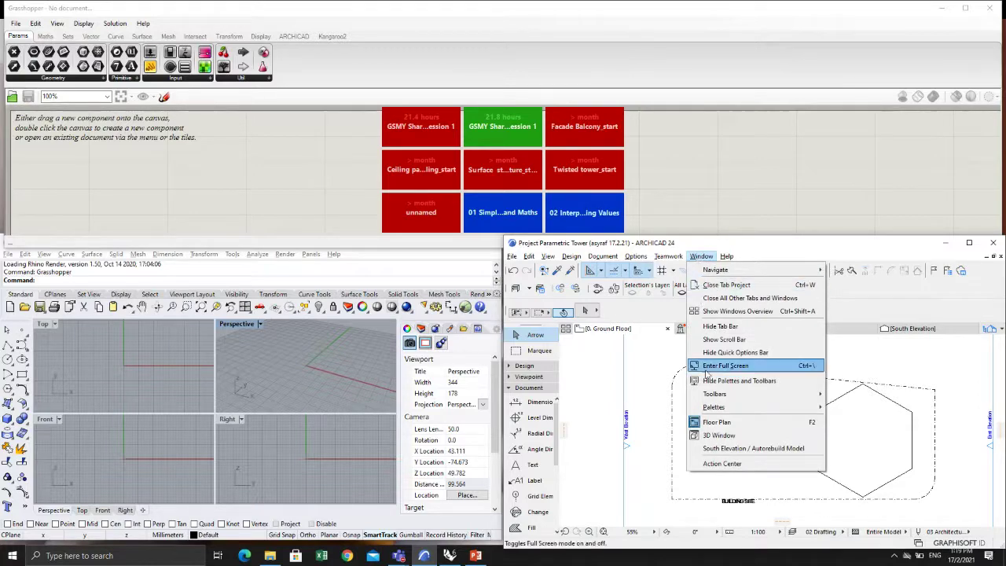
mouse_move(710, 410)
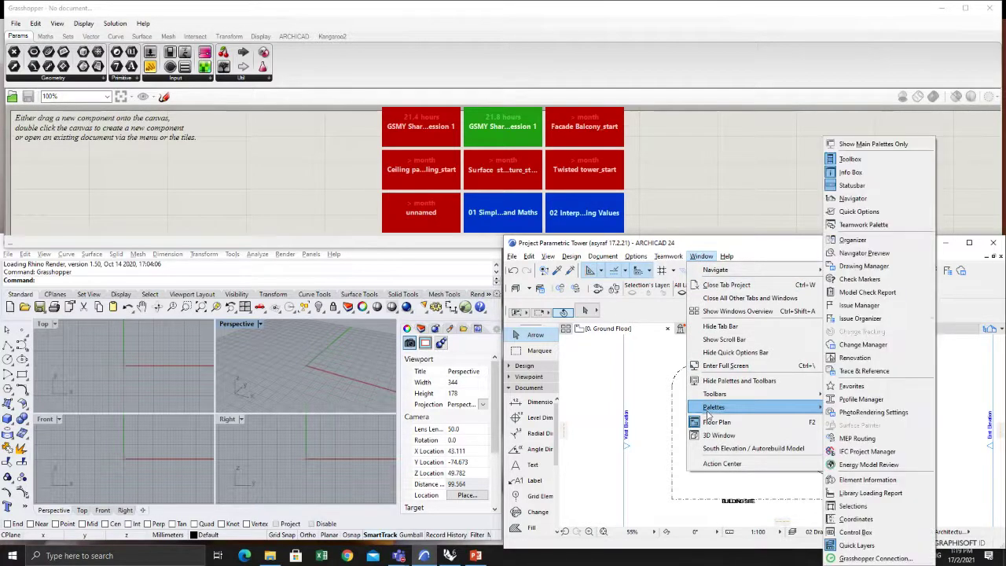
click(875, 557)
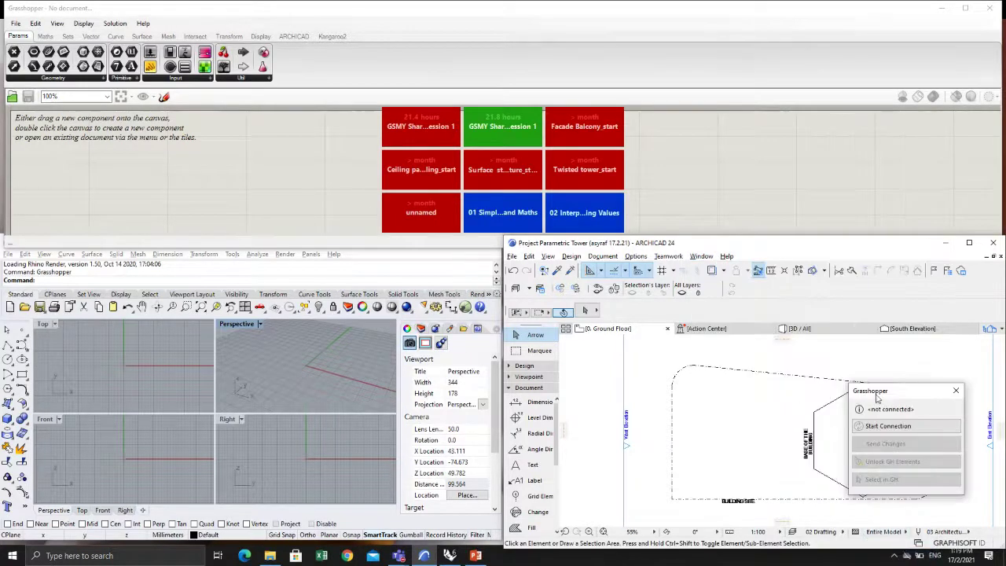
drag(880, 392, 630, 363)
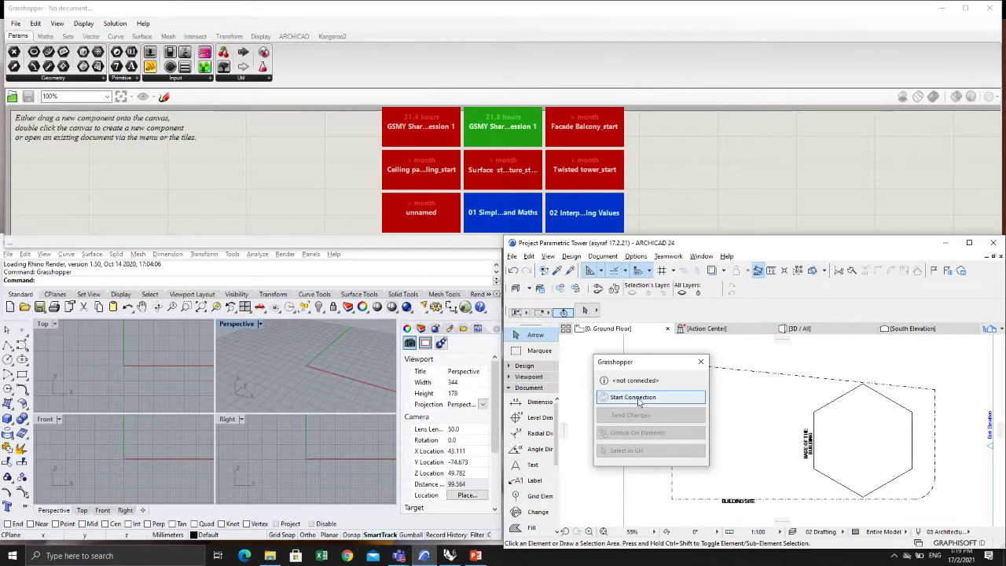
click(639, 401)
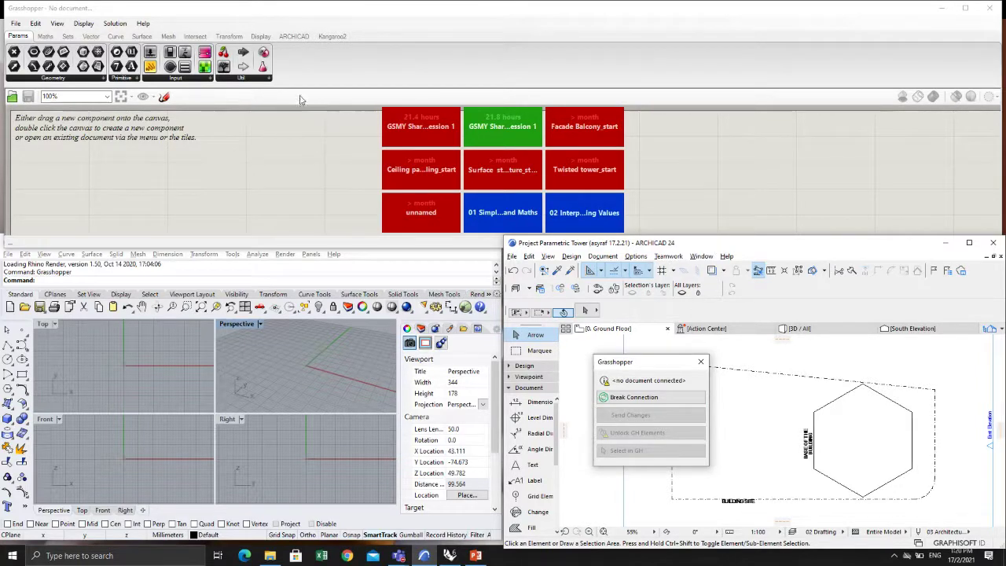
Step: Place an ARCHICAD 2D Curve parameter on the empty Grasshopper canvas
click(223, 15)
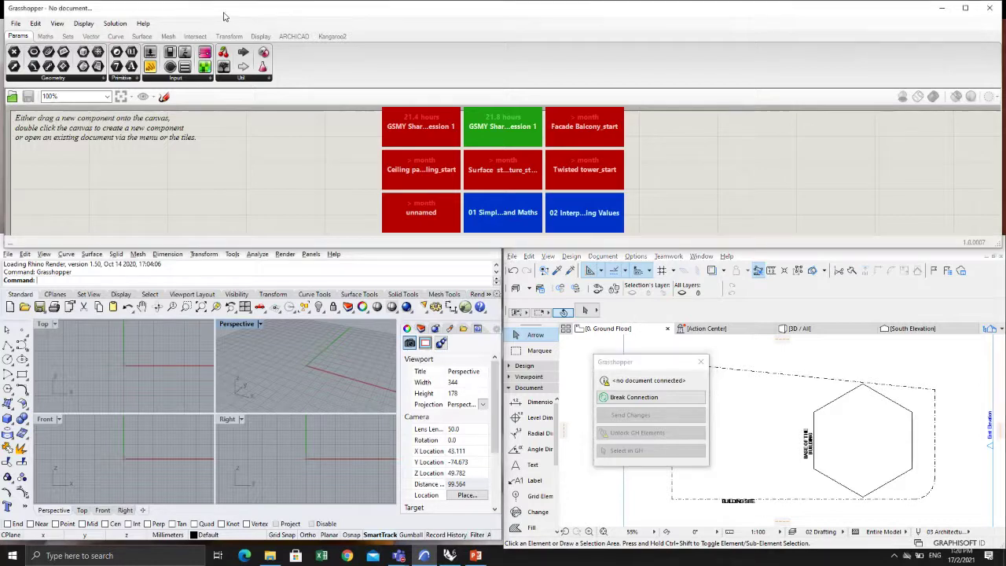
click(295, 37)
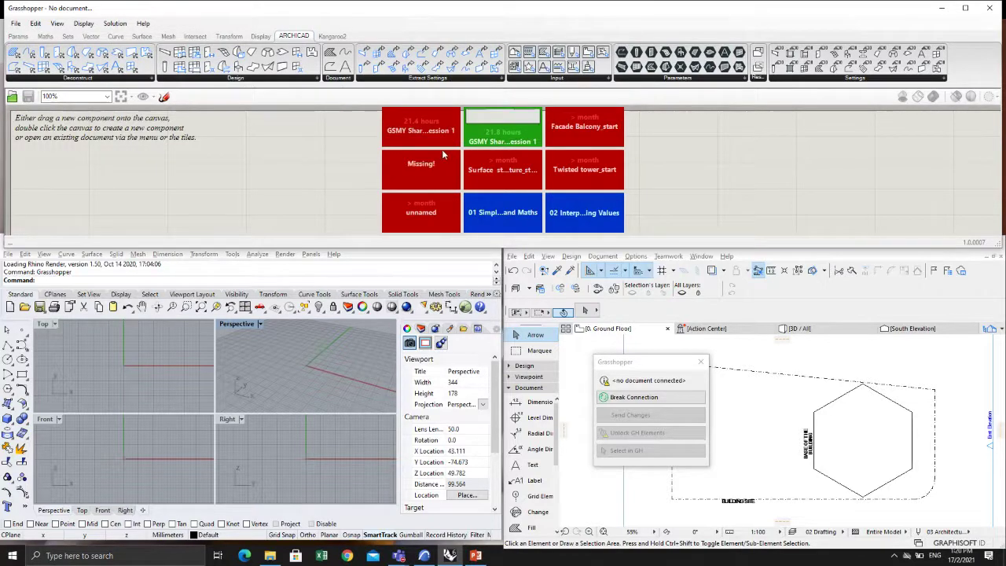
scroll(845, 431, up, 2)
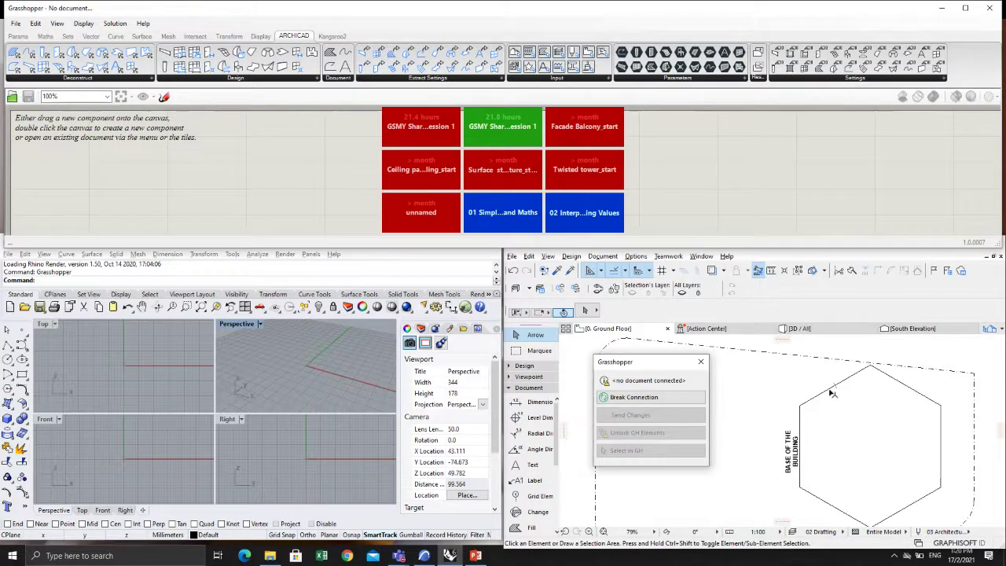
click(832, 391)
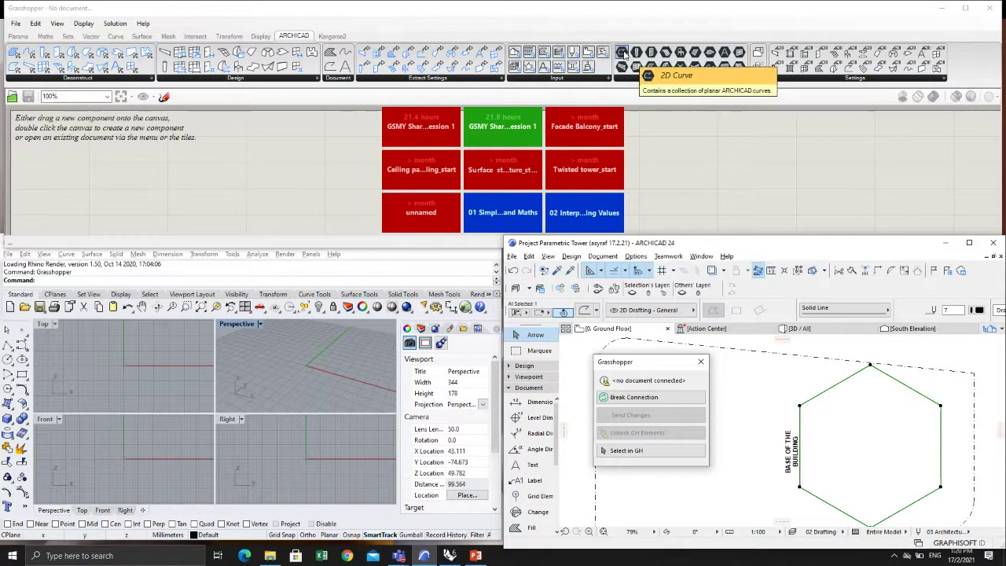
drag(621, 52, 251, 148)
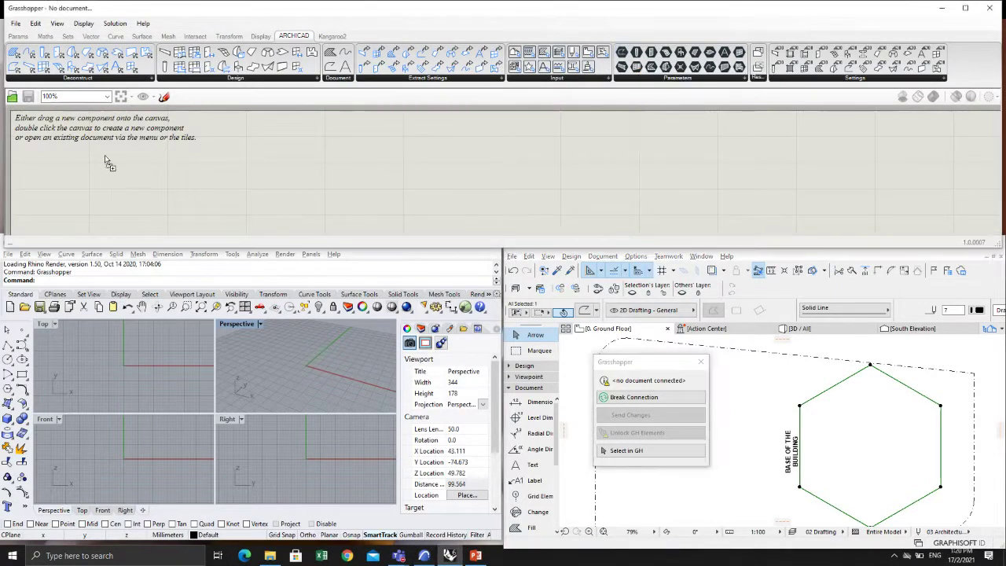
drag(105, 155, 56, 142)
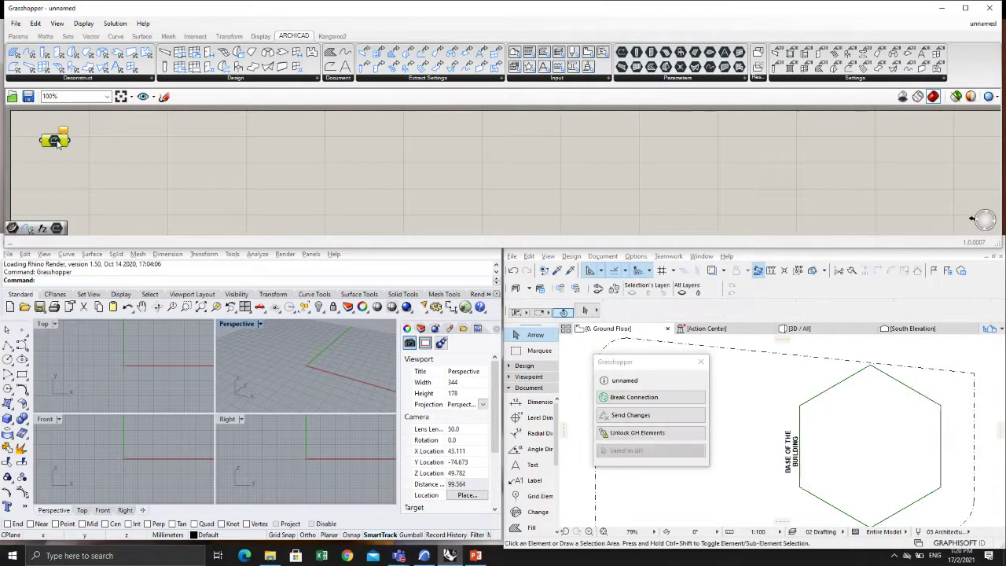
Step: Set the 2D Curve parameter to reference one ARCHICAD curve, the hexagonal base of the building
right_drag(126, 146, 303, 172)
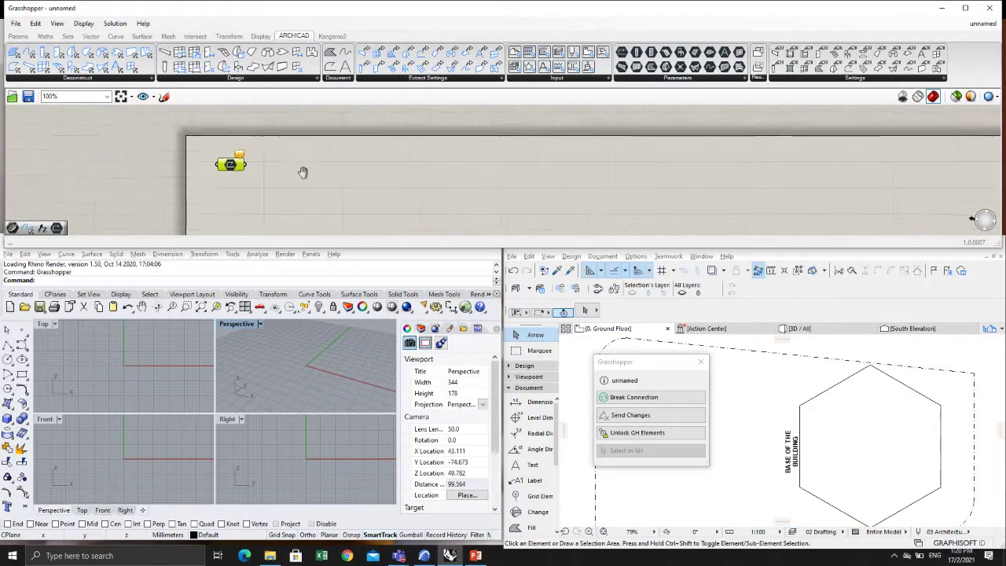
scroll(302, 172, up, 2)
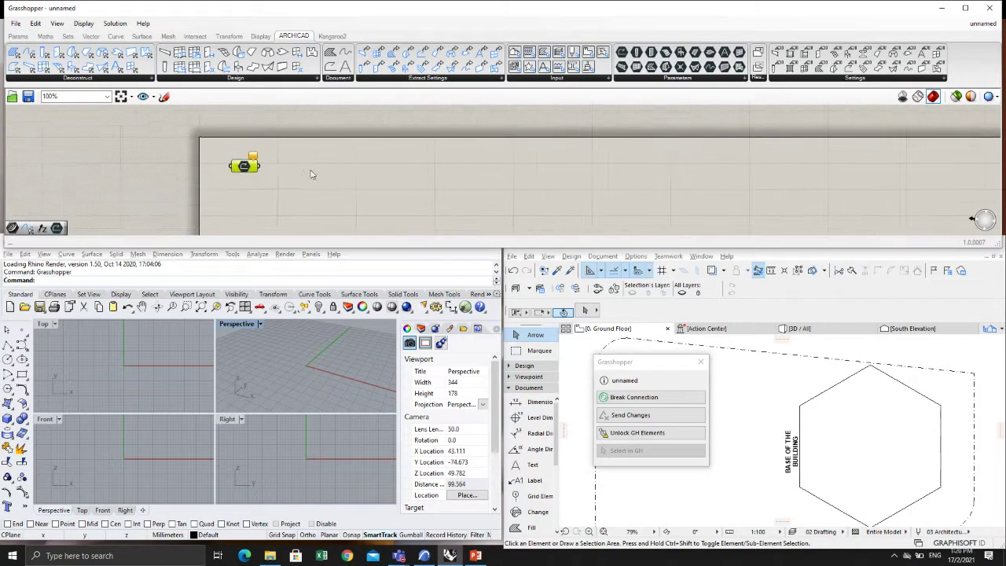
right_click(232, 172)
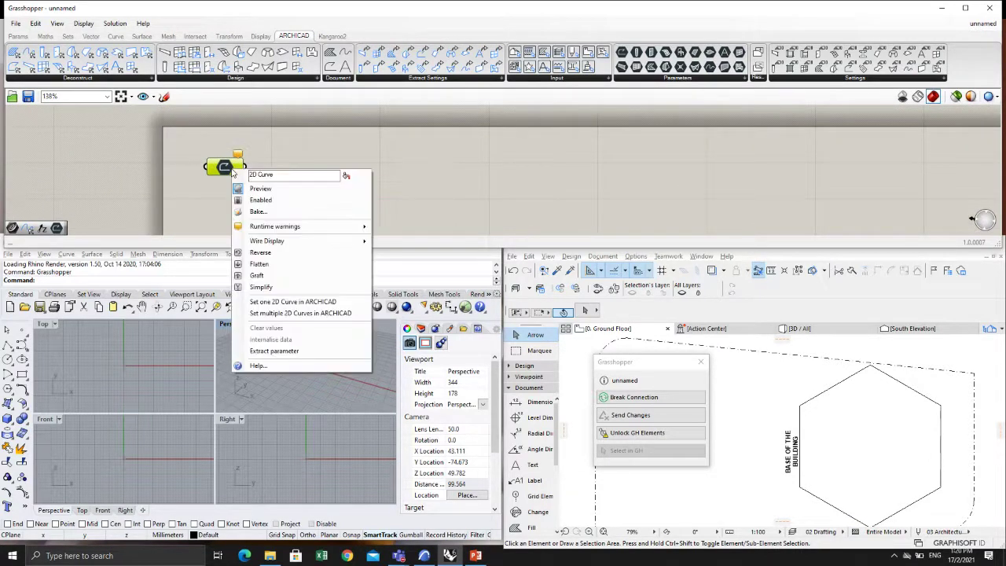
click(284, 302)
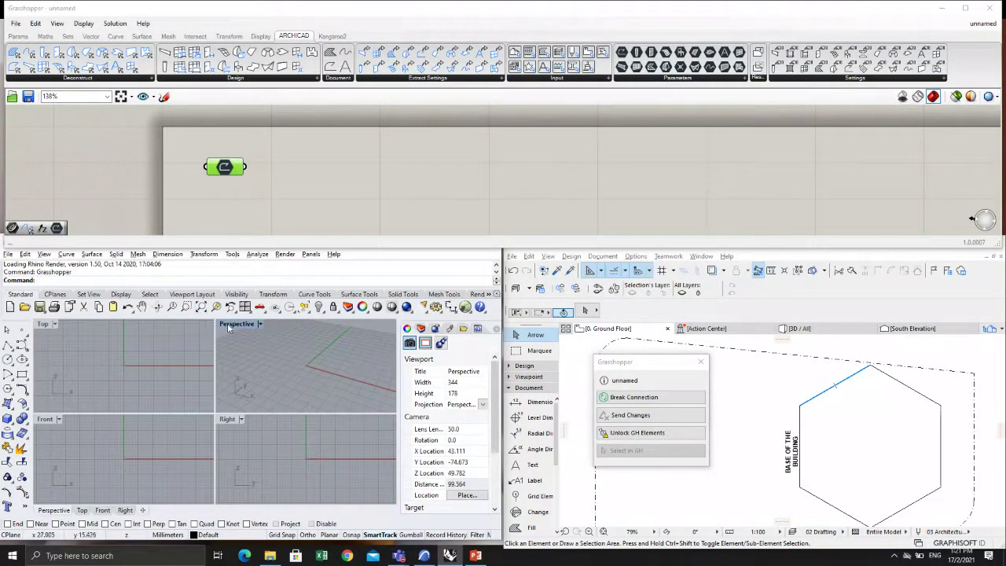
click(203, 310)
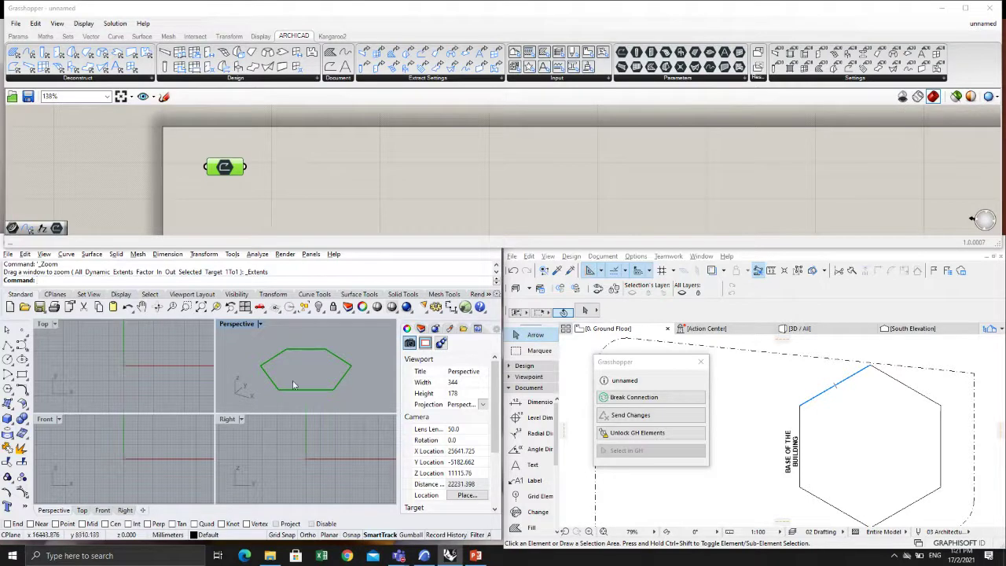
right_drag(332, 387, 287, 373)
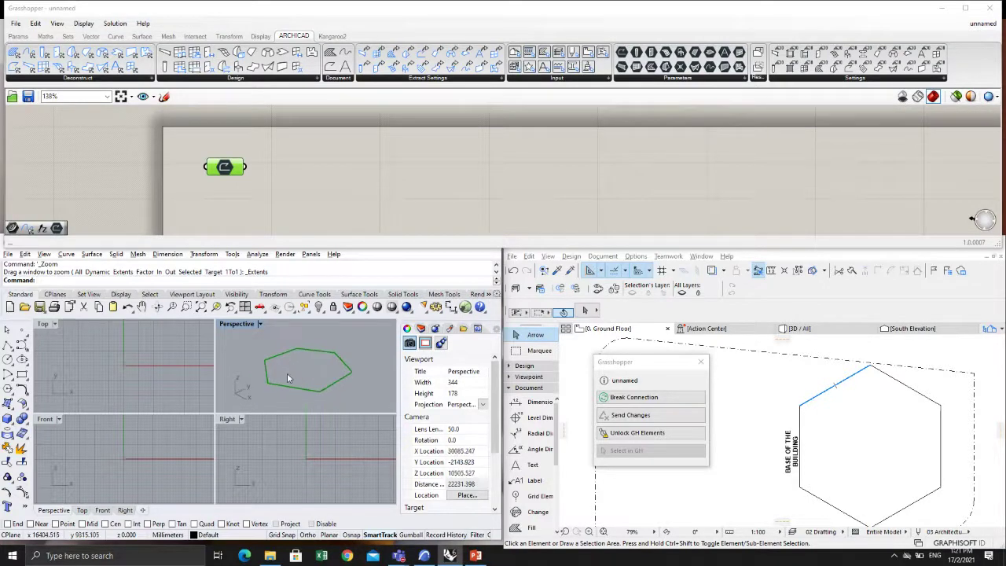
Step: Close the Top, Front and Right viewports in Rhino, keeping only the Perspective viewport
click(45, 324)
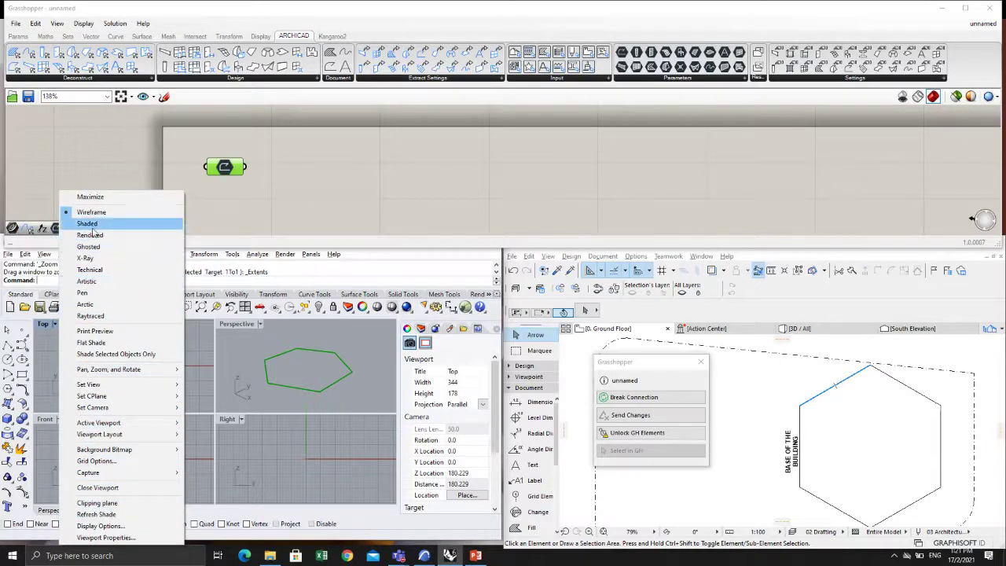
click(50, 325)
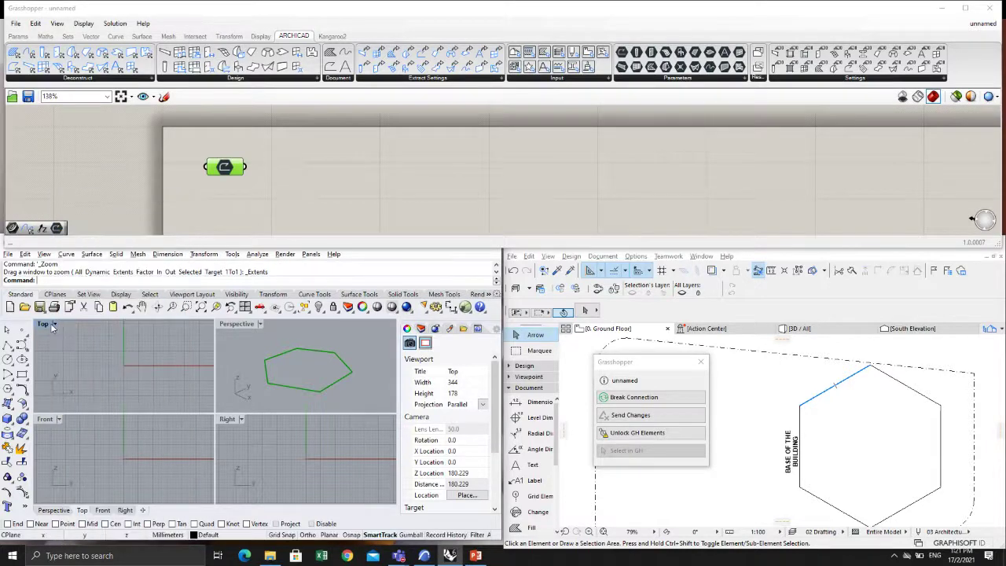
click(50, 325)
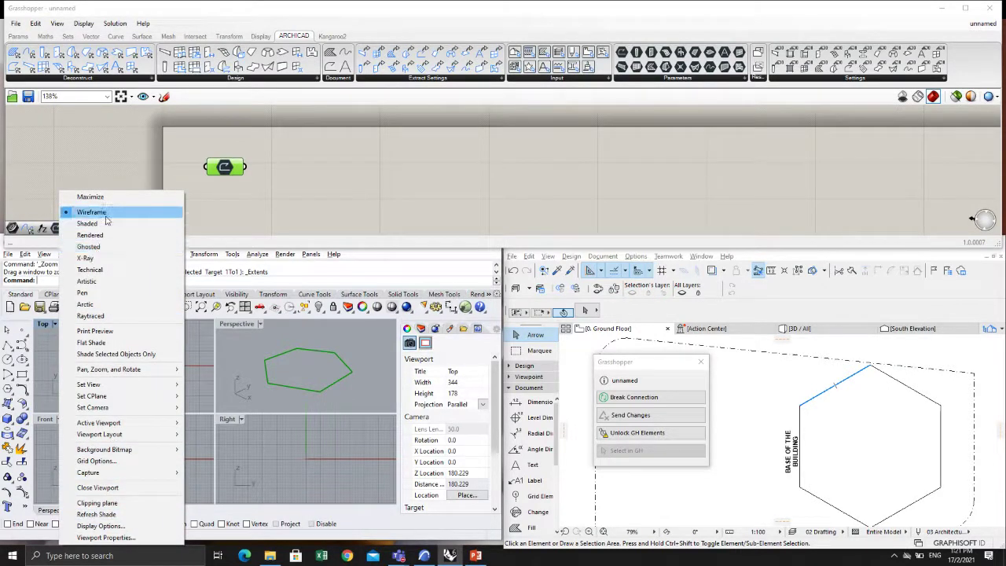
click(134, 488)
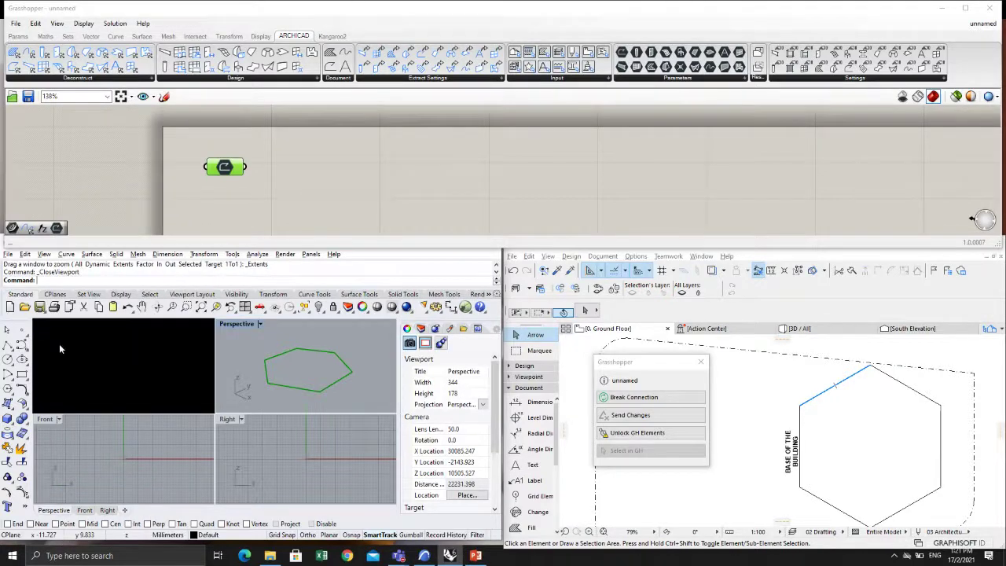
click(45, 421)
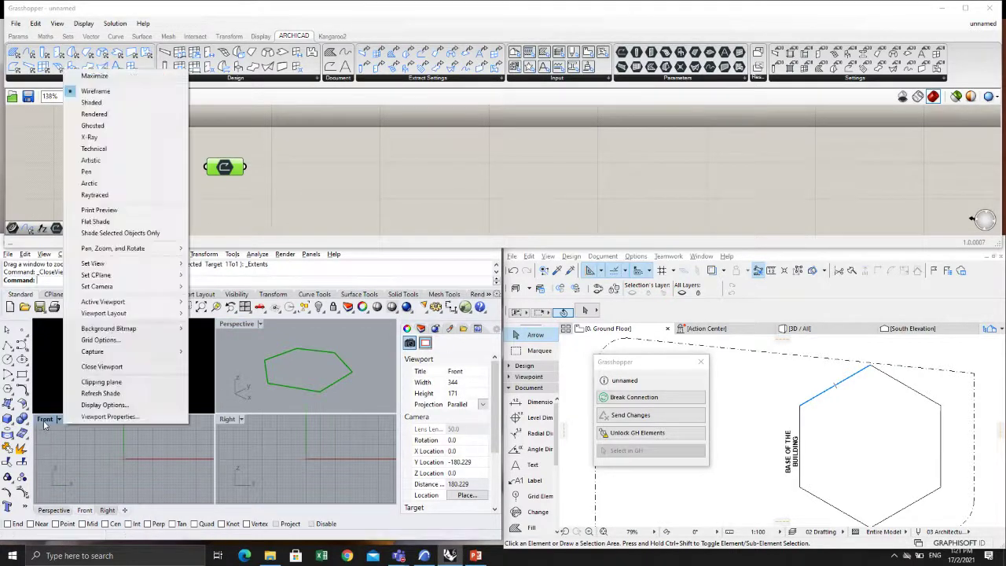
click(102, 366)
click(229, 420)
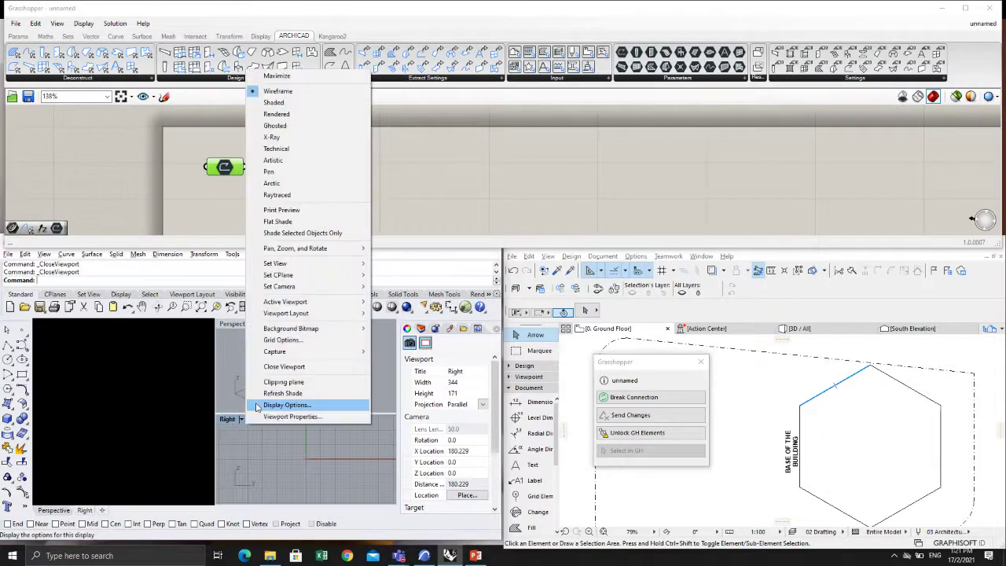
click(295, 368)
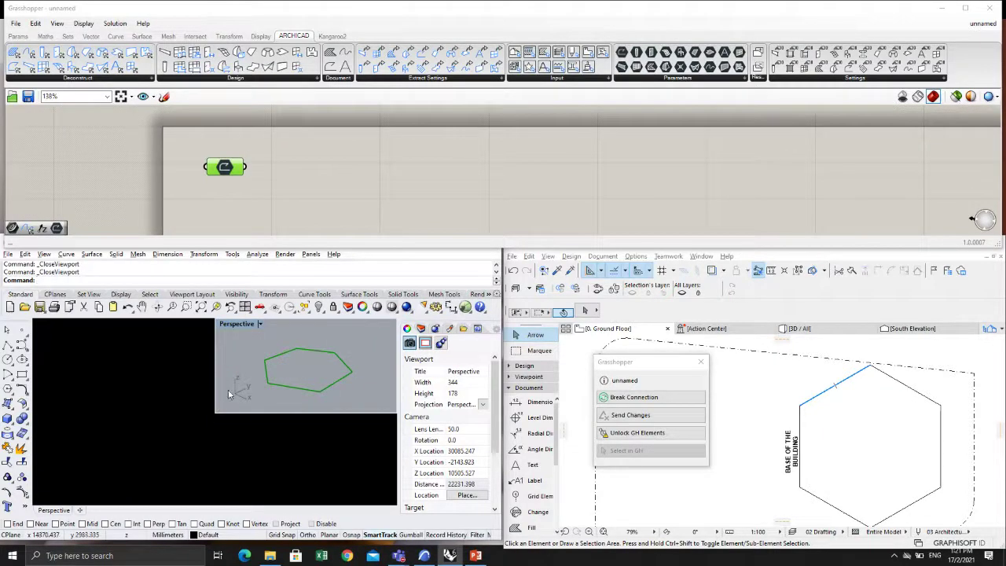
Step: Enlarge the Perspective viewport to fill Rhino's empty viewport area and frame the hexagon curve in it
drag(214, 410, 33, 505)
scroll(261, 395, down, 8)
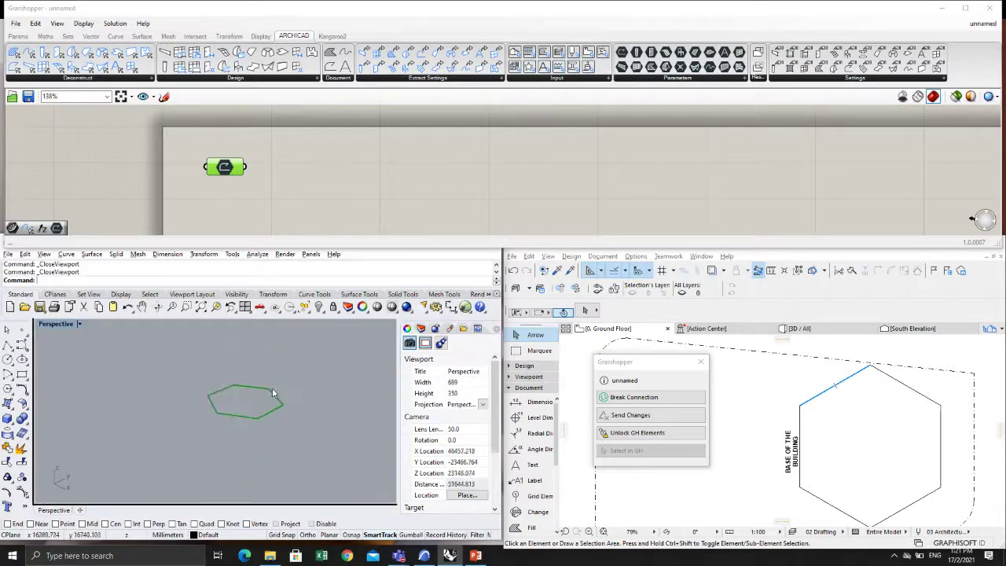
right_drag(277, 416, 255, 426)
scroll(273, 421, up, 4)
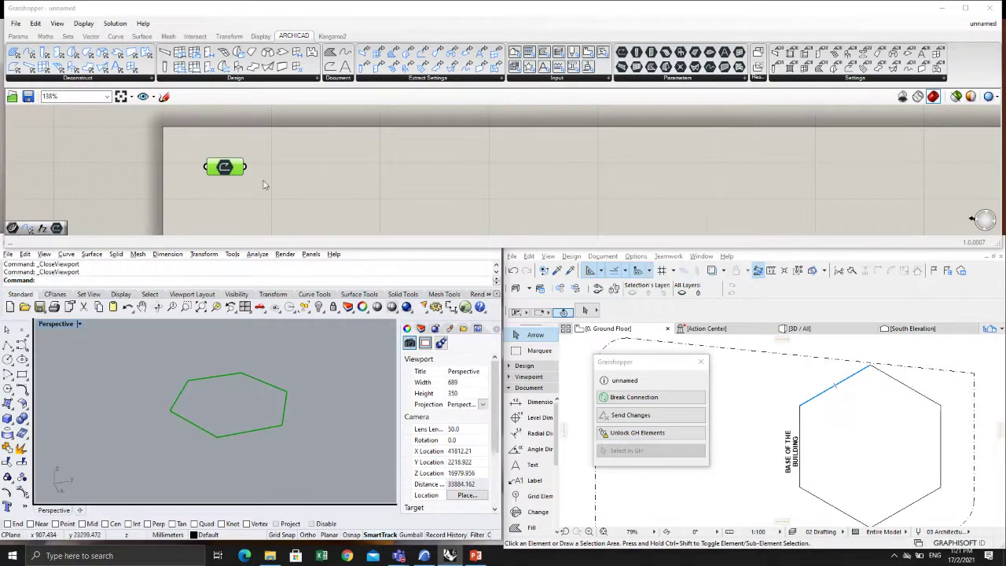
Step: Place a Curve parameter beside the 2D Curve parameter in Grasshopper, connect the 2D Curve output to it and align the two
drag(225, 167, 200, 158)
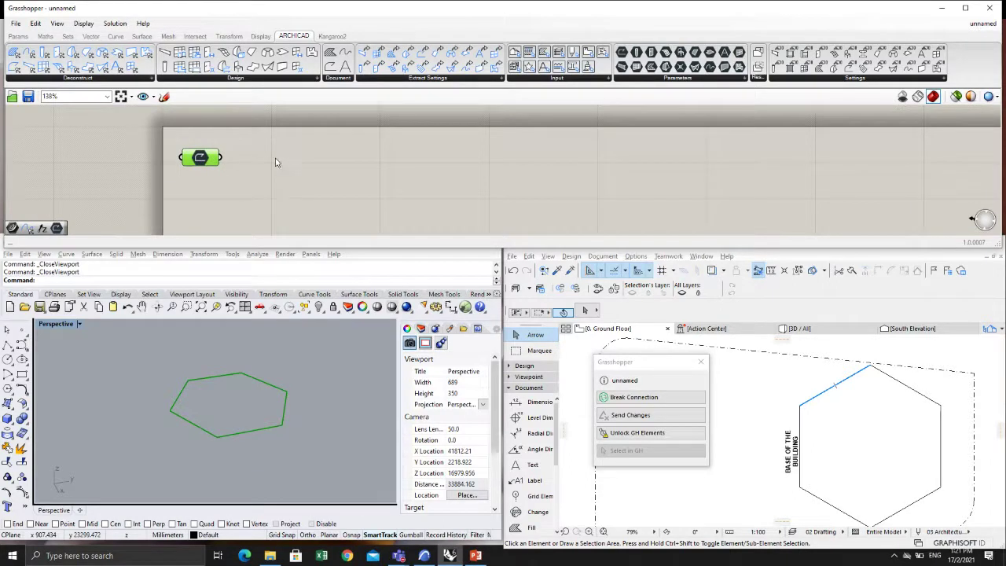
right_drag(275, 162, 296, 158)
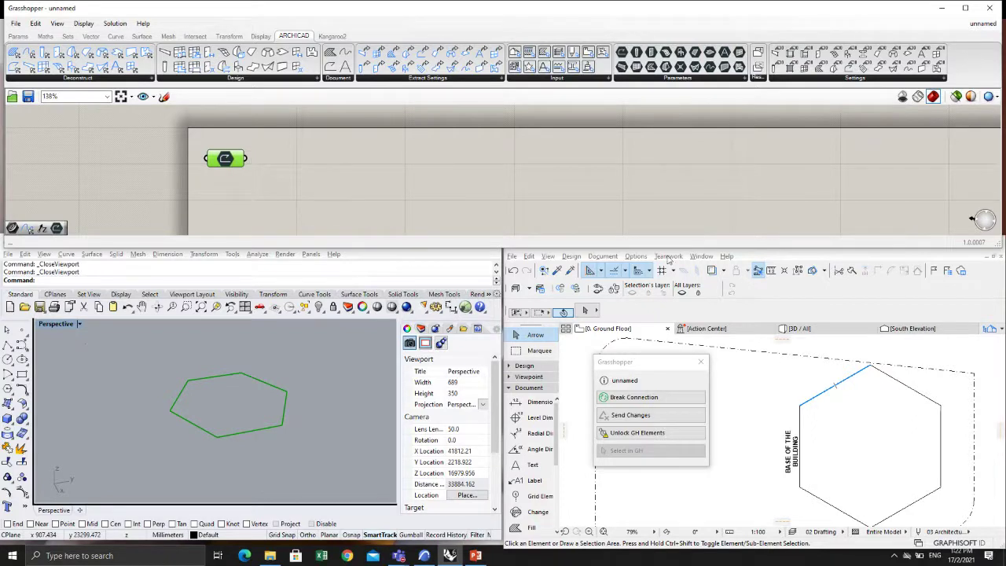
click(16, 37)
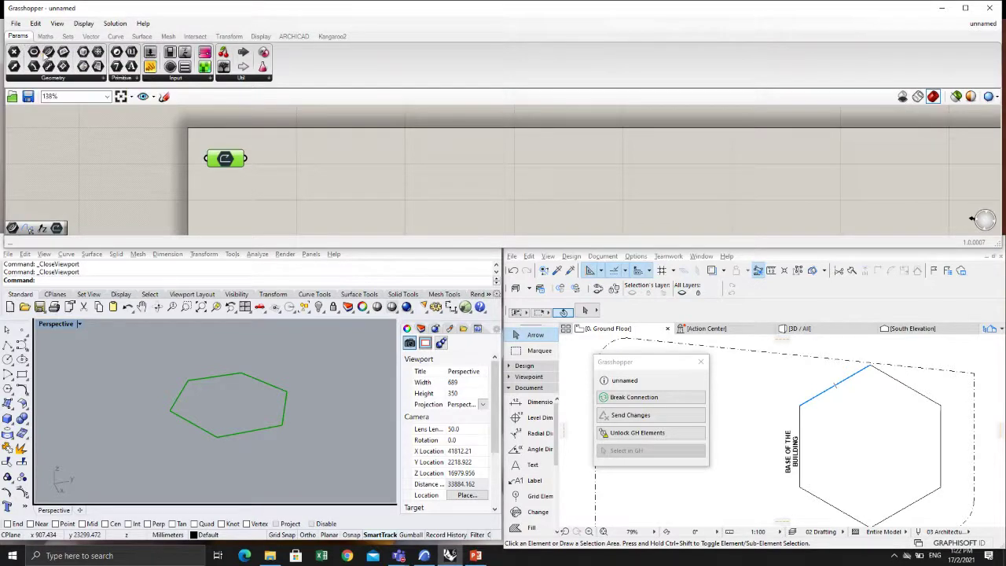
drag(49, 52, 301, 157)
click(271, 183)
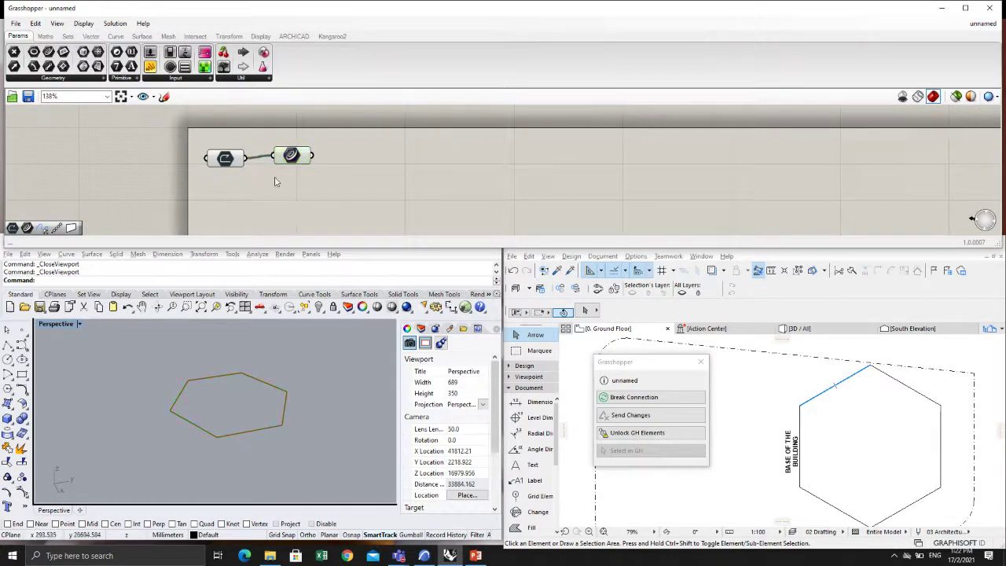
click(286, 157)
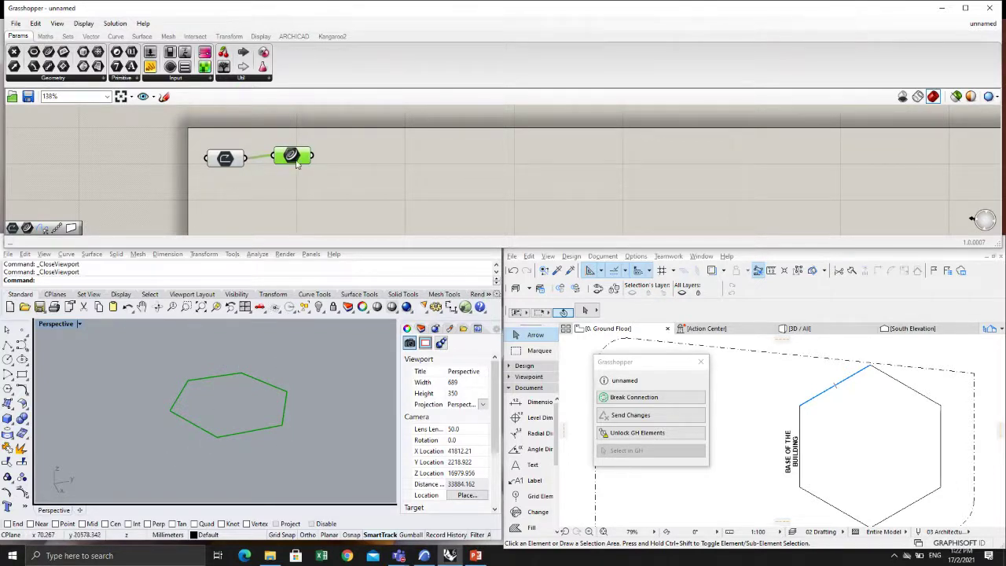
drag(297, 160, 296, 163)
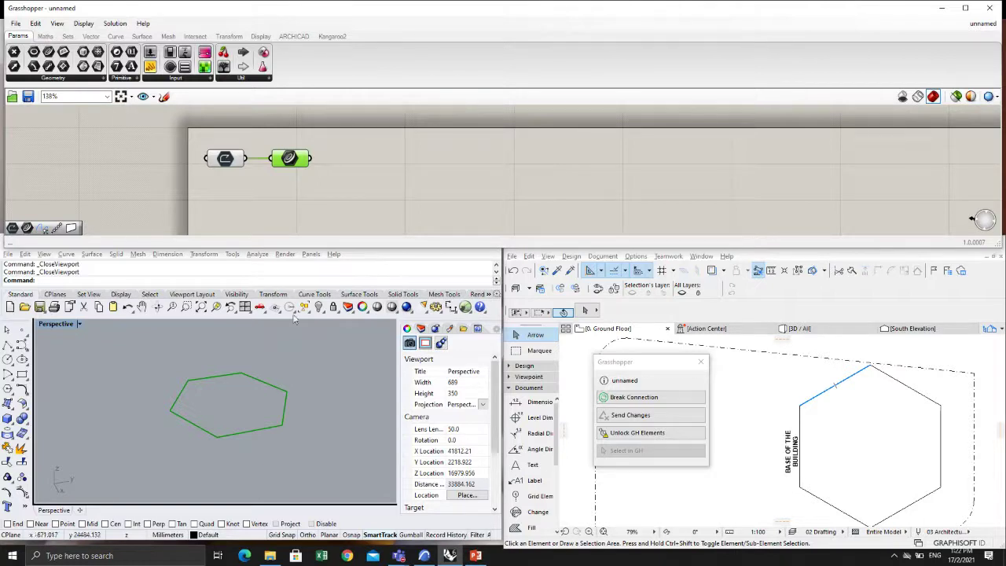
Step: Add a Linear Array component to the canvas after the Curve parameter
double_click(386, 174)
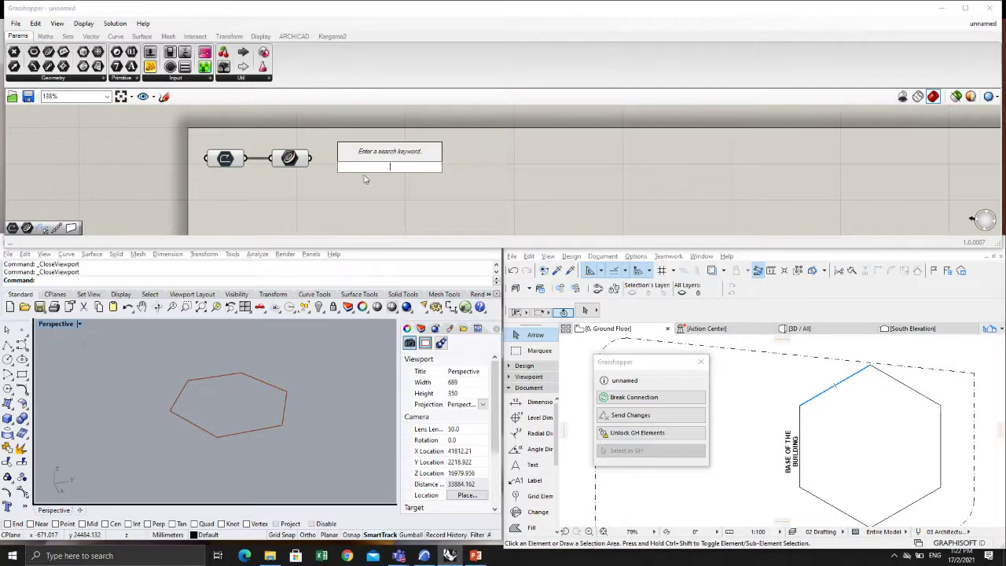
text(lin)
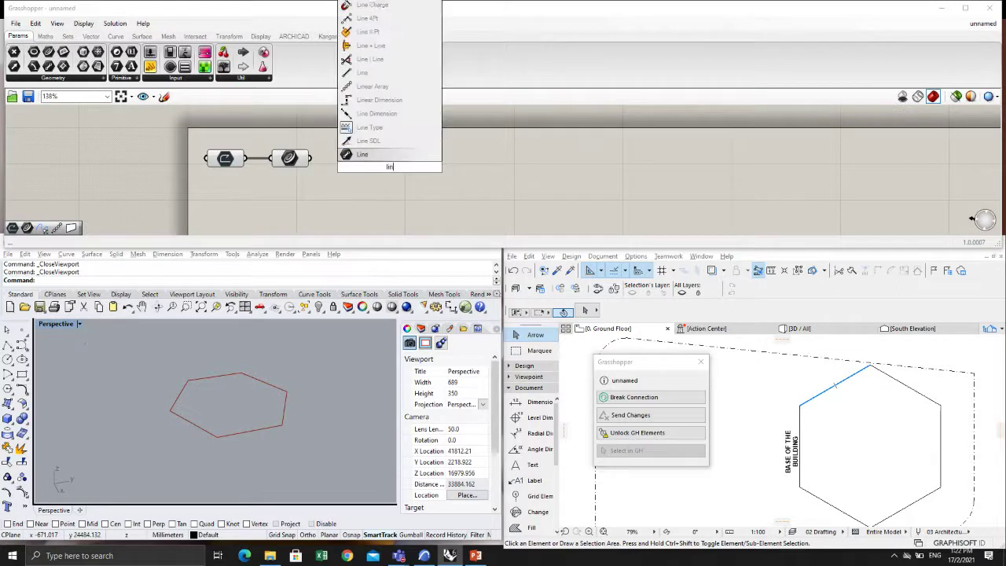
text(ie)
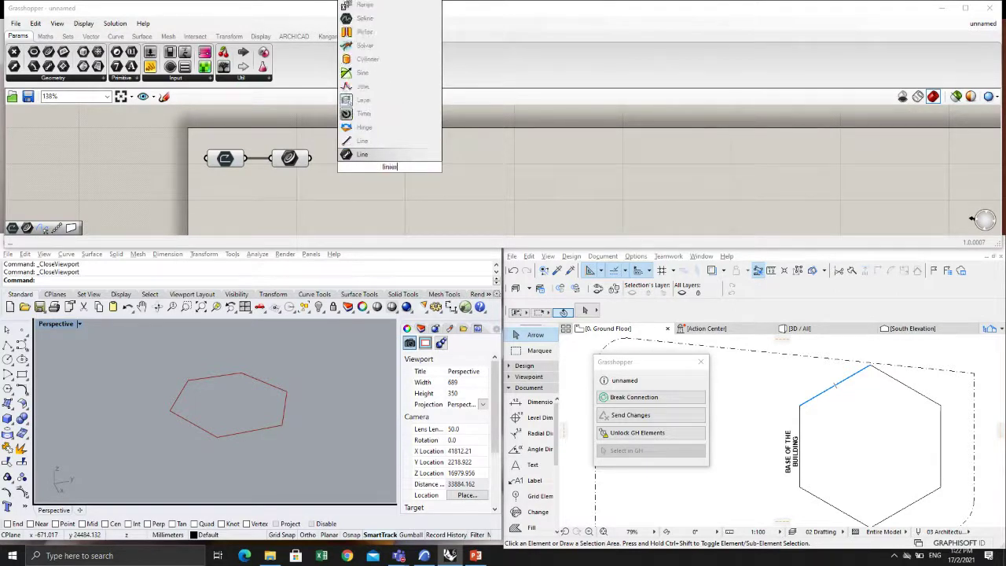
text(r)
key(BackSpace)
key(BackSpace)
key(BackSpace)
key(BackSpace)
key(BackSpace)
key(BackSpace)
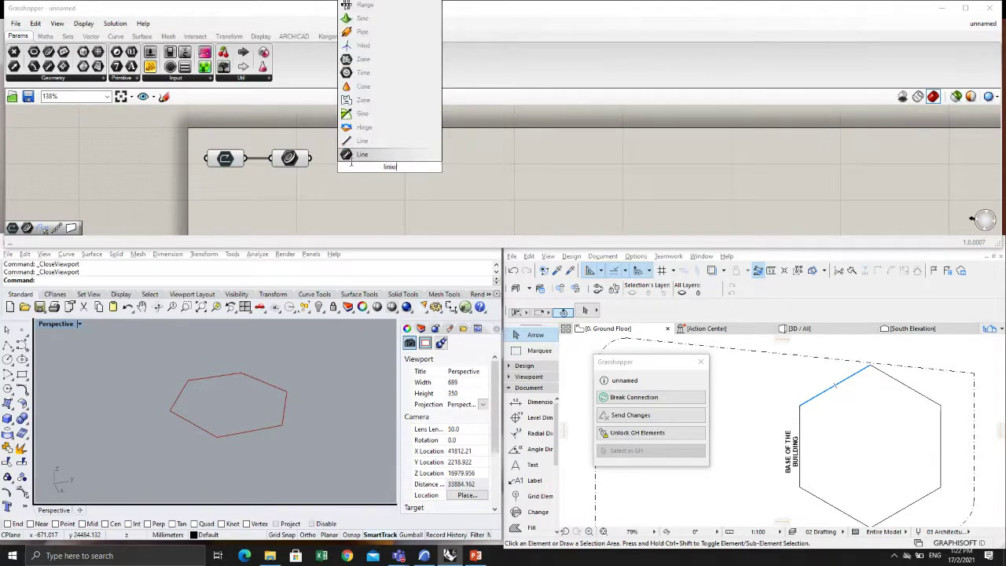
text(len)
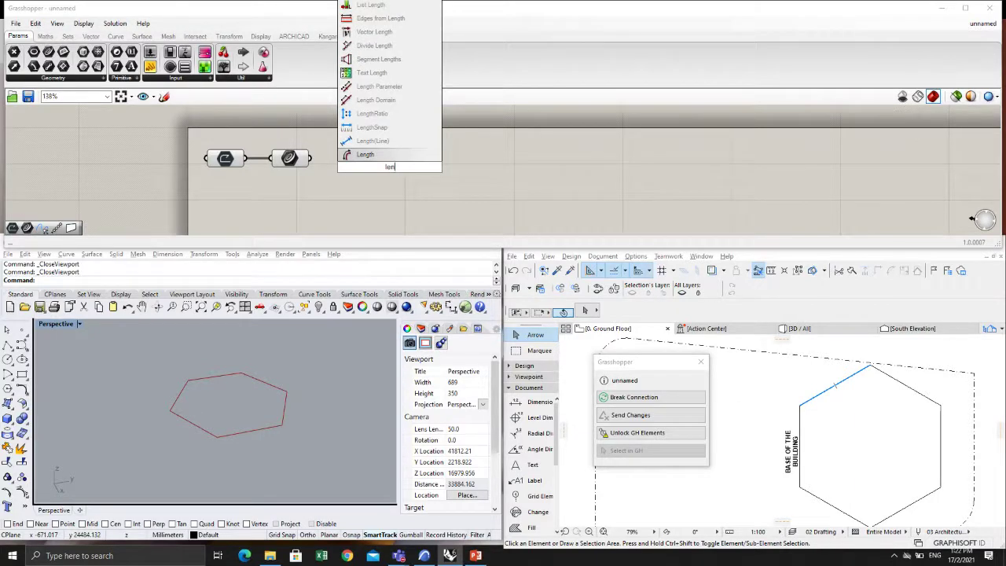
key(BackSpace)
key(BackSpace)
key(BackSpace)
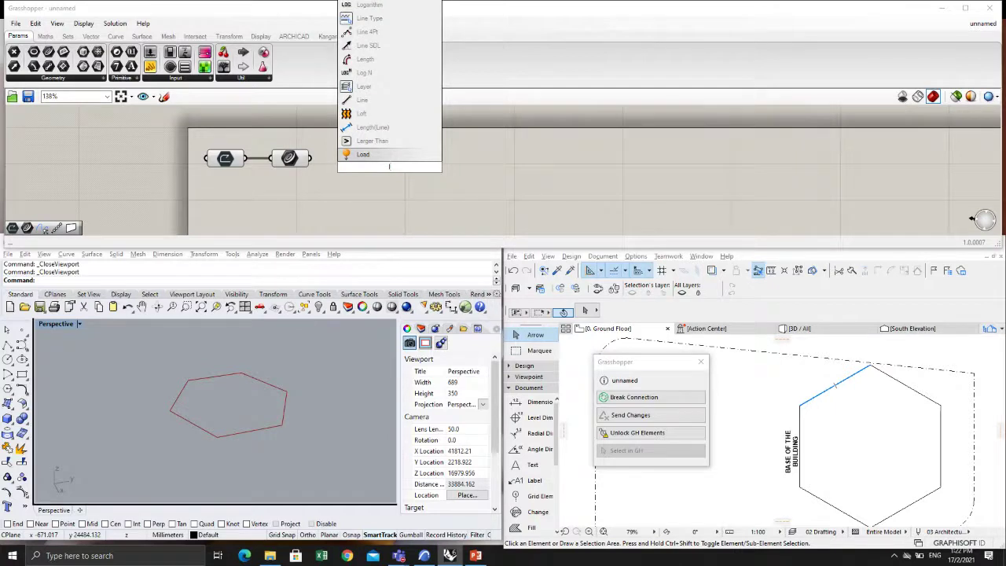
text(linear)
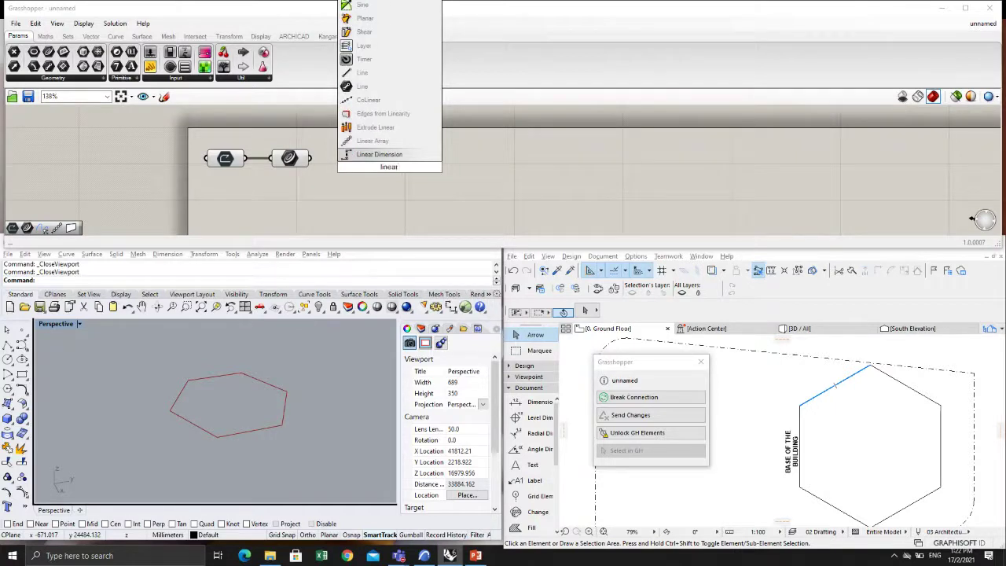
click(372, 140)
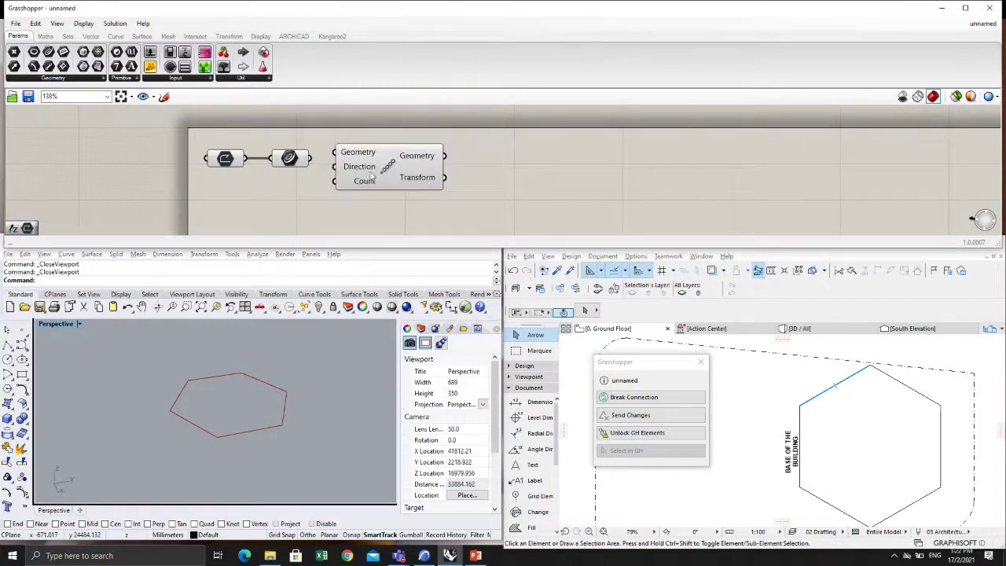
mouse_move(372, 174)
mouse_down()
mouse_move(399, 174)
mouse_move(378, 180)
mouse_up()
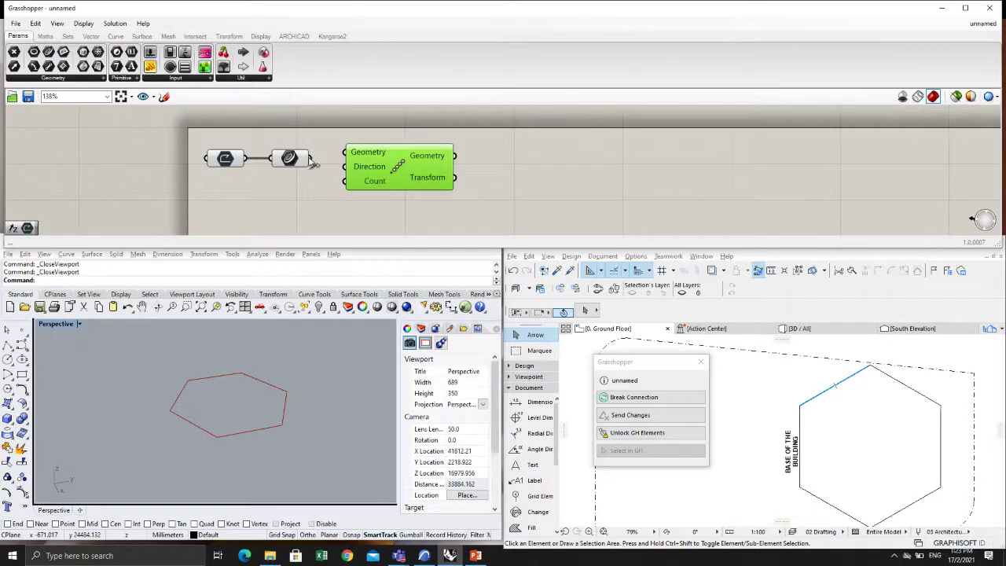
Step: Connect the Curve parameter to the Geometry input of the Linear Array and inspect the arrayed copies in Rhino
drag(313, 160, 406, 173)
scroll(280, 429, down, 6)
scroll(250, 431, up, 8)
scroll(244, 438, up, 12)
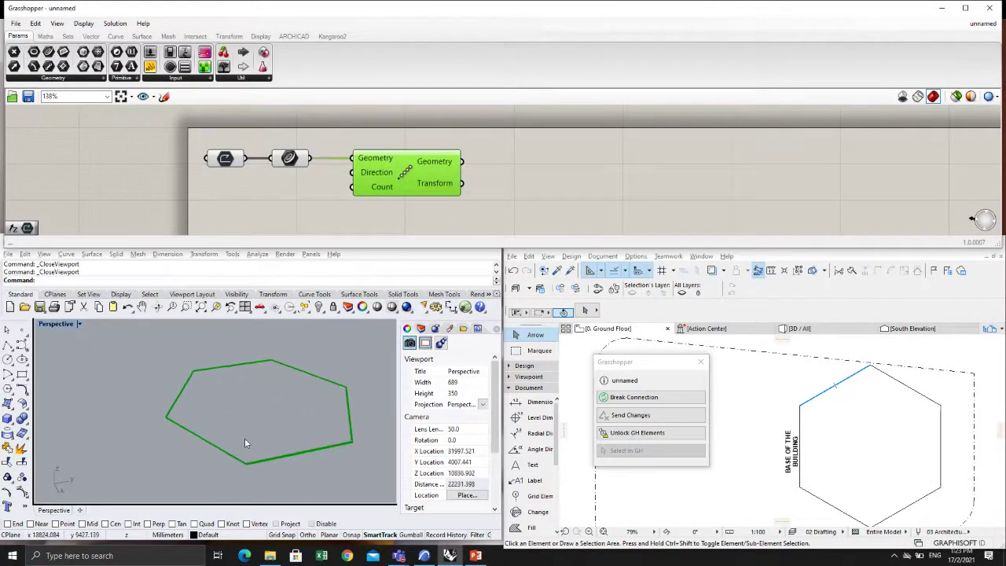
scroll(256, 470, up, 2)
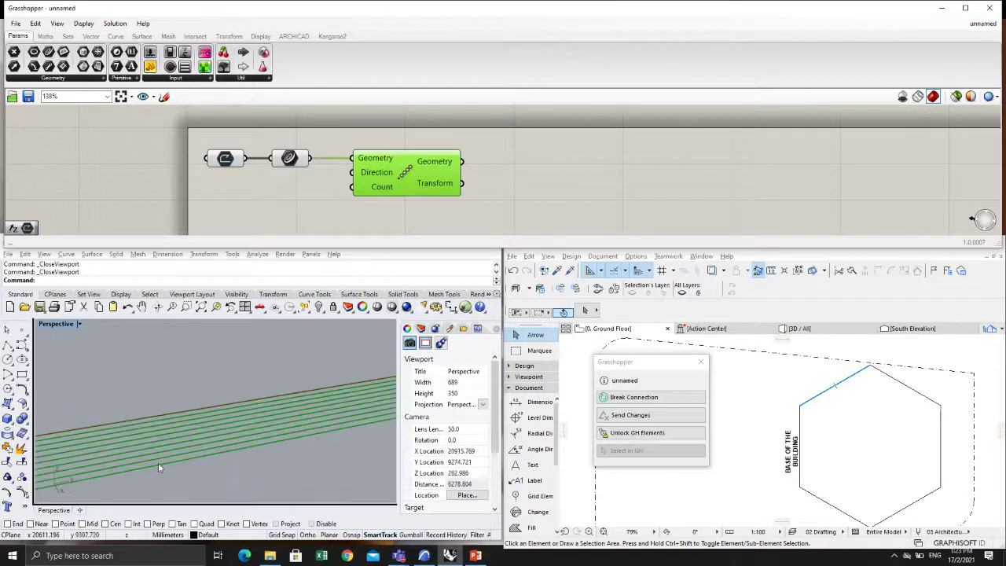
scroll(238, 435, down, 2)
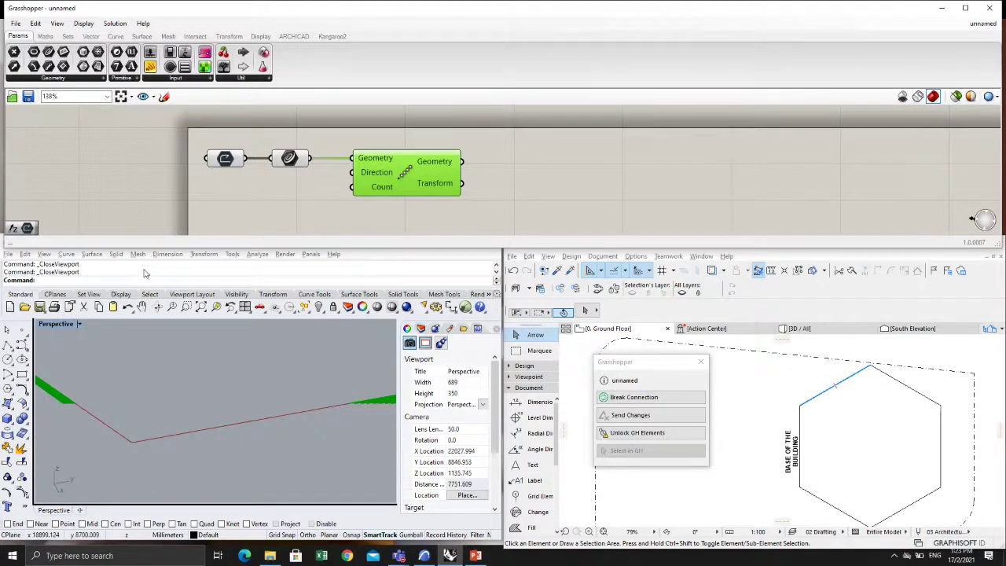
Step: Set the model units of the Rhino document to Meters
click(8, 254)
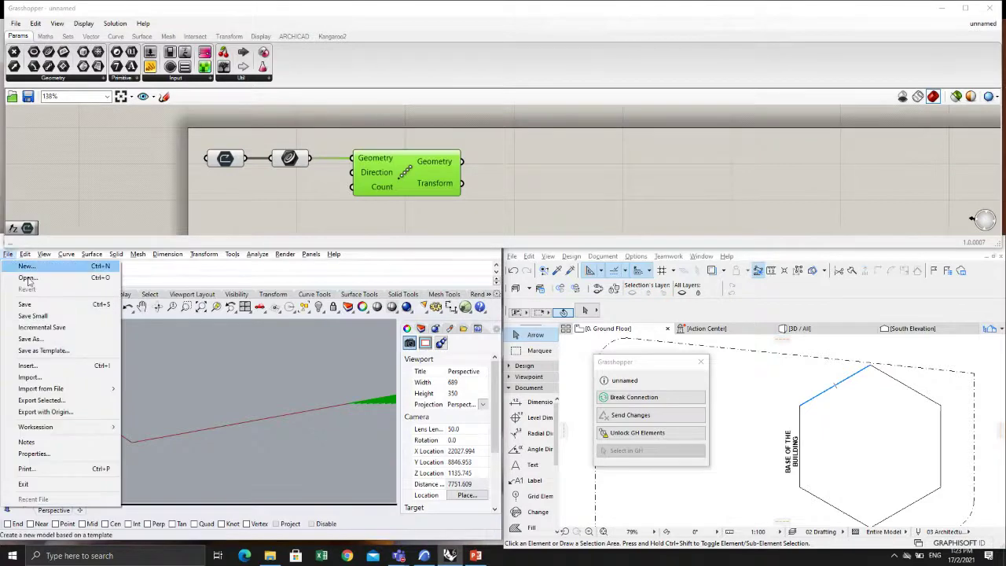
click(52, 454)
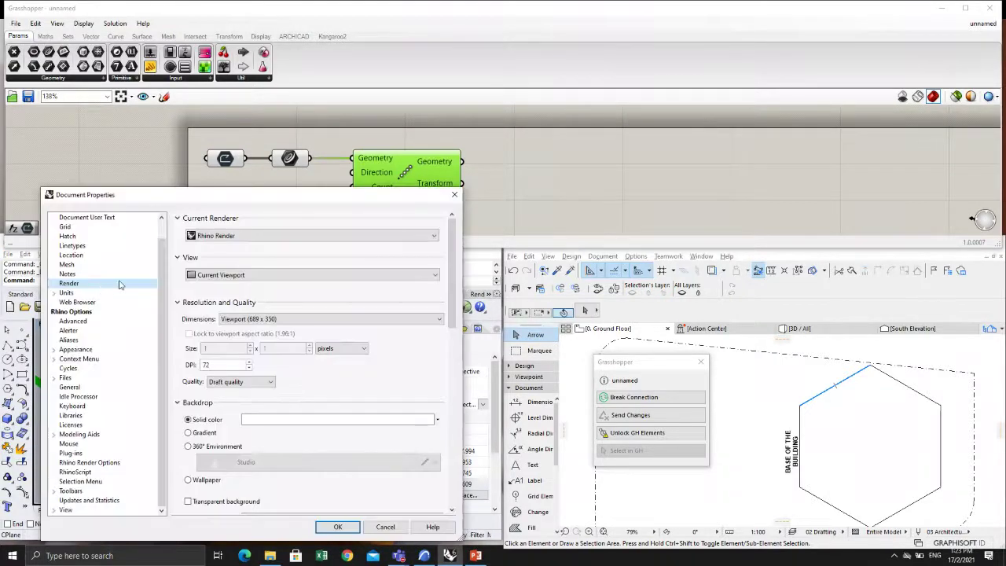
click(78, 293)
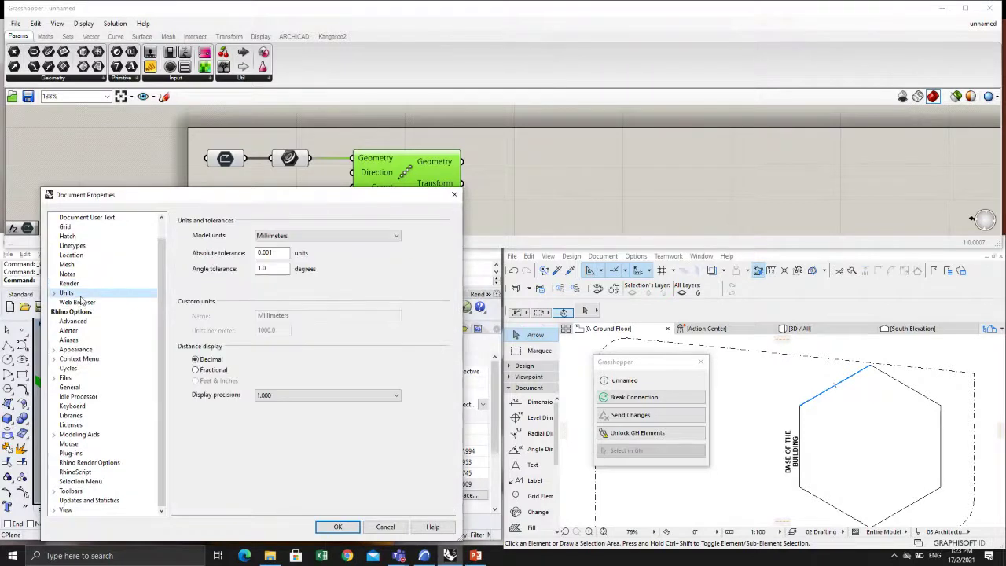
click(286, 237)
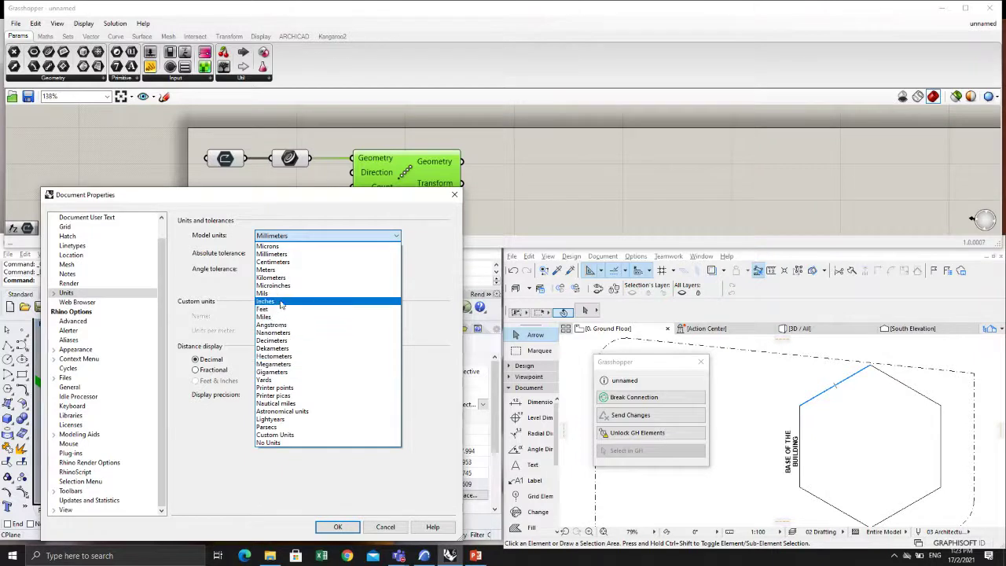
click(271, 270)
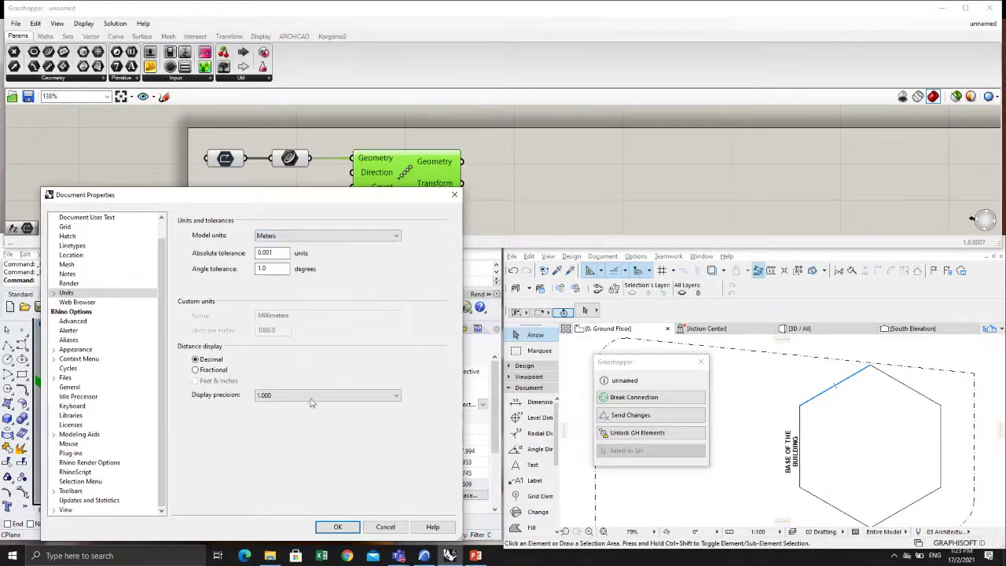
click(336, 526)
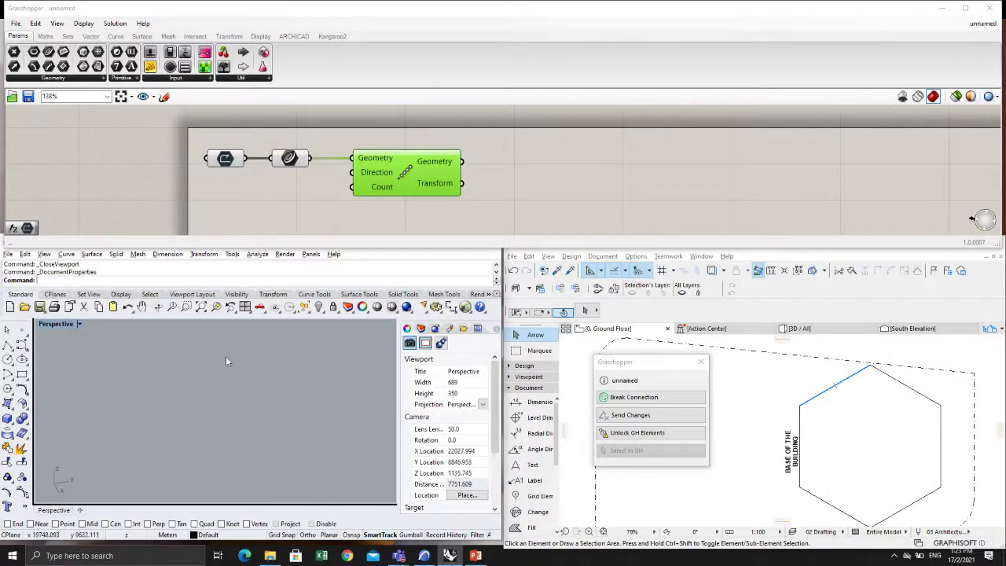
Step: Fit the arrayed hexagons in the Perspective viewport and examine the direction in which the Linear Array copies them
click(201, 306)
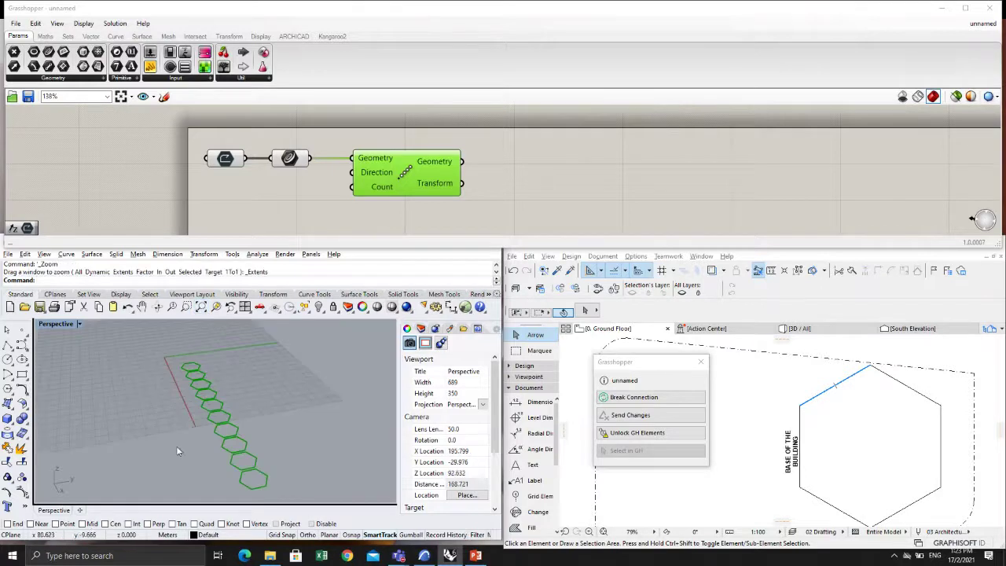
right_drag(179, 450, 278, 424)
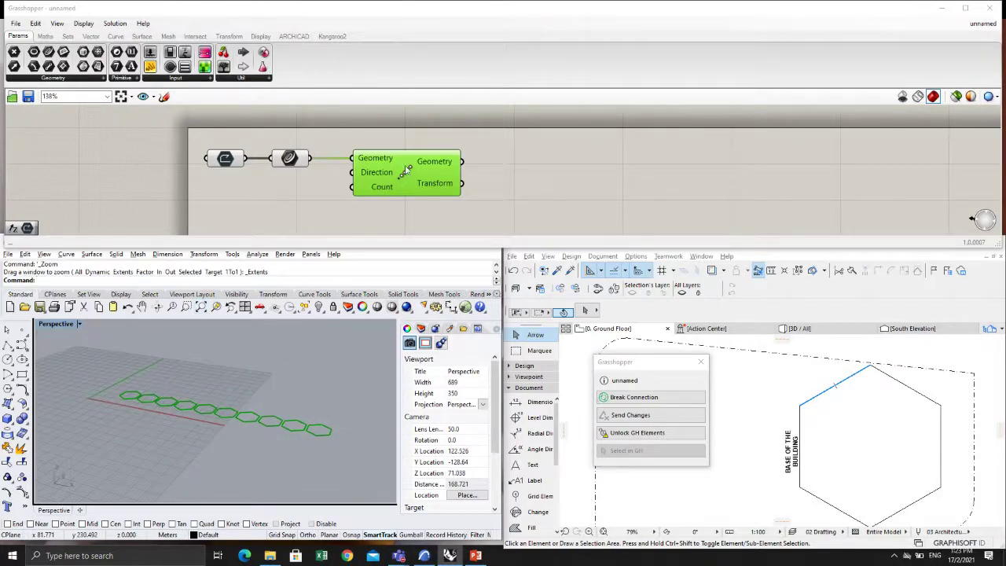
drag(406, 170, 411, 160)
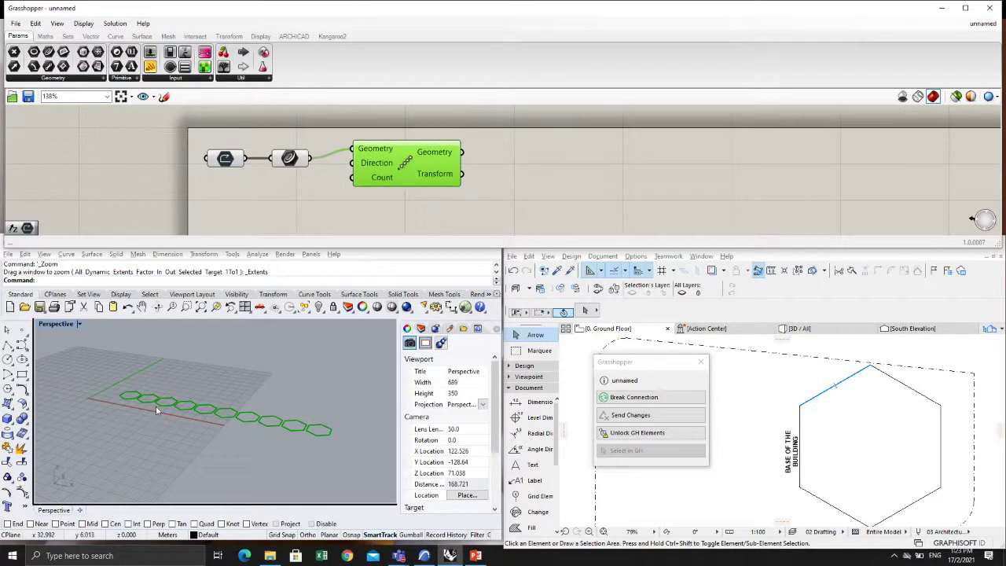
right_drag(156, 405, 243, 434)
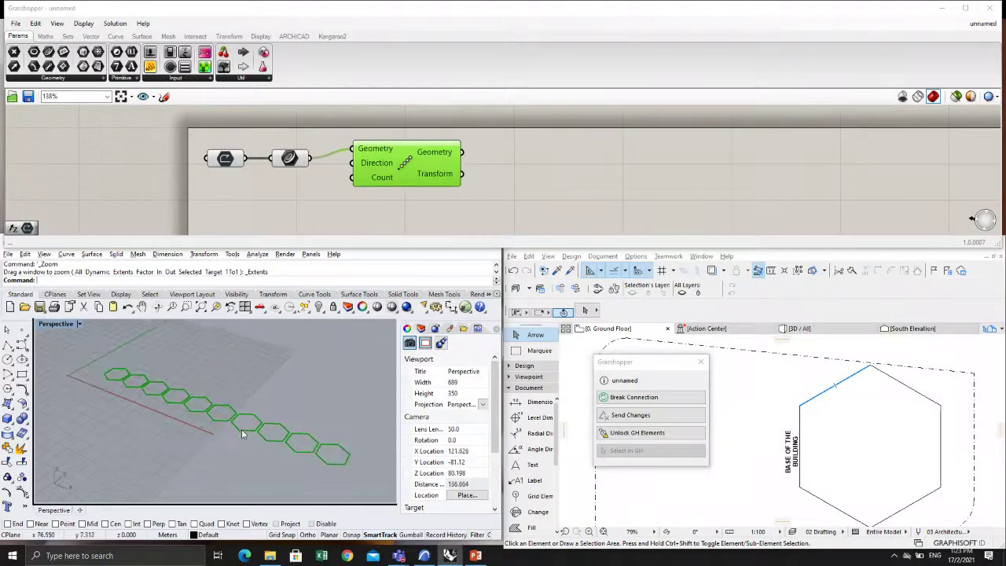
drag(401, 167, 409, 168)
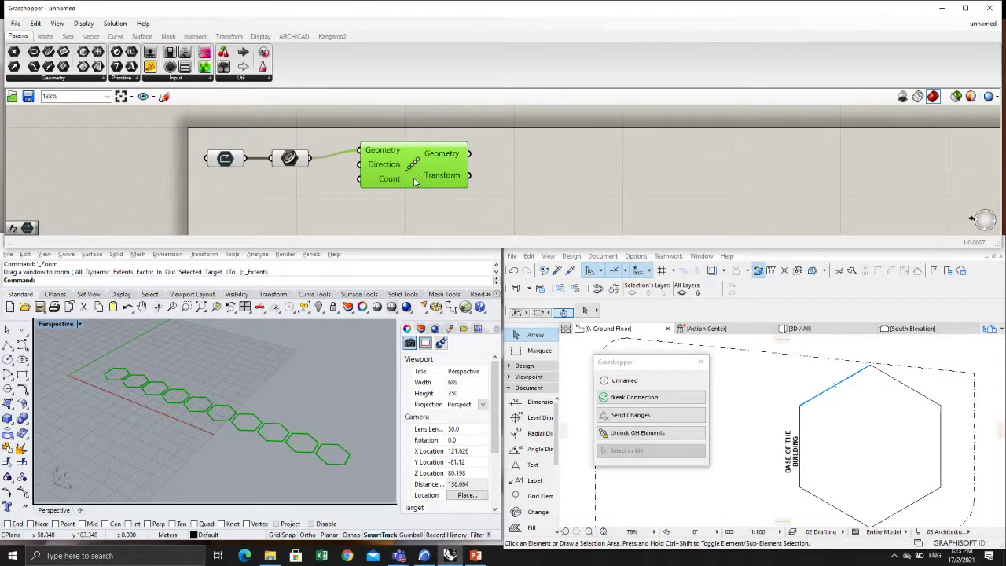
drag(417, 168, 409, 170)
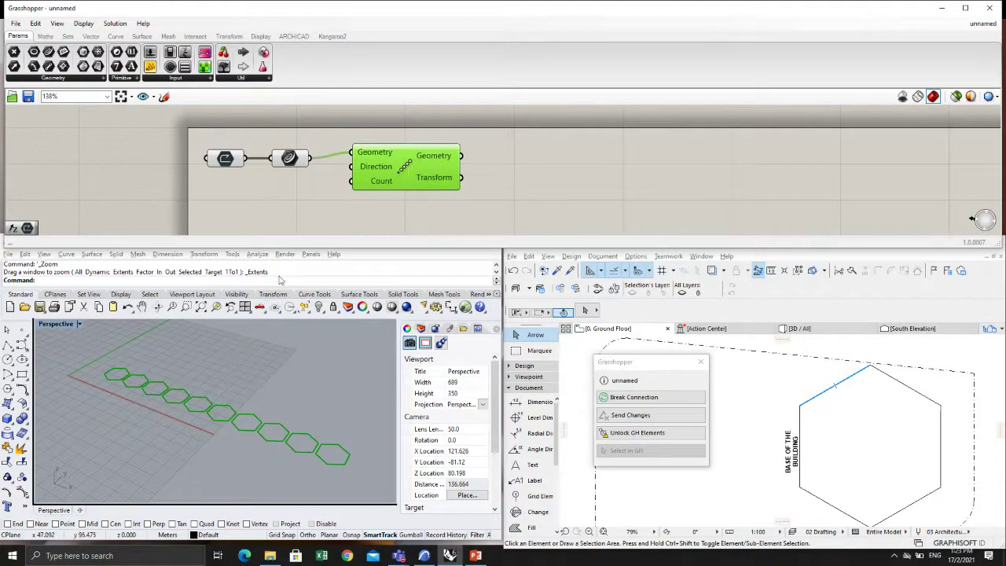
Step: Add a Unit Z vector component and place it below the two curve parameters, ahead of the Linear Array
double_click(308, 199)
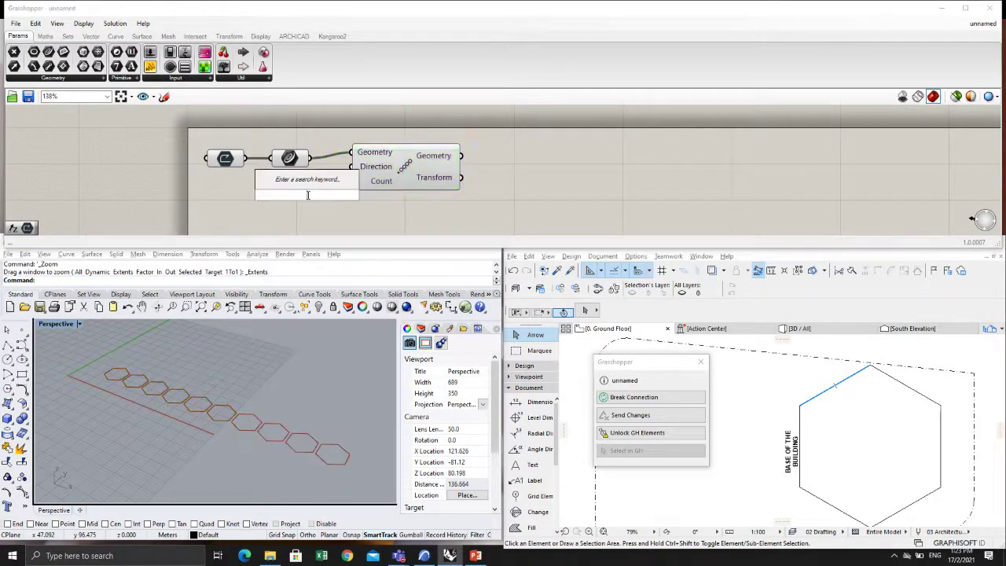
text(unit)
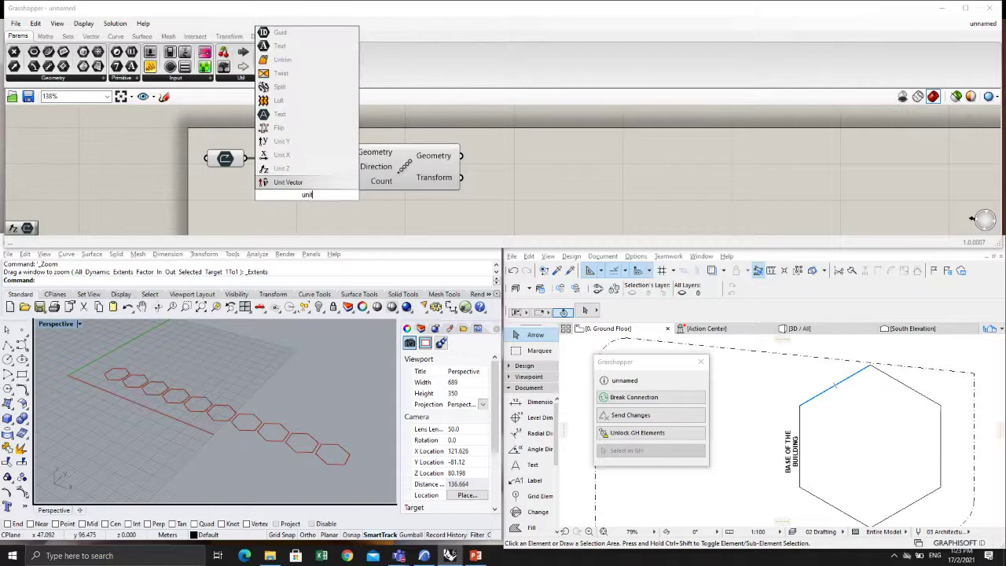
click(291, 166)
drag(302, 197, 252, 198)
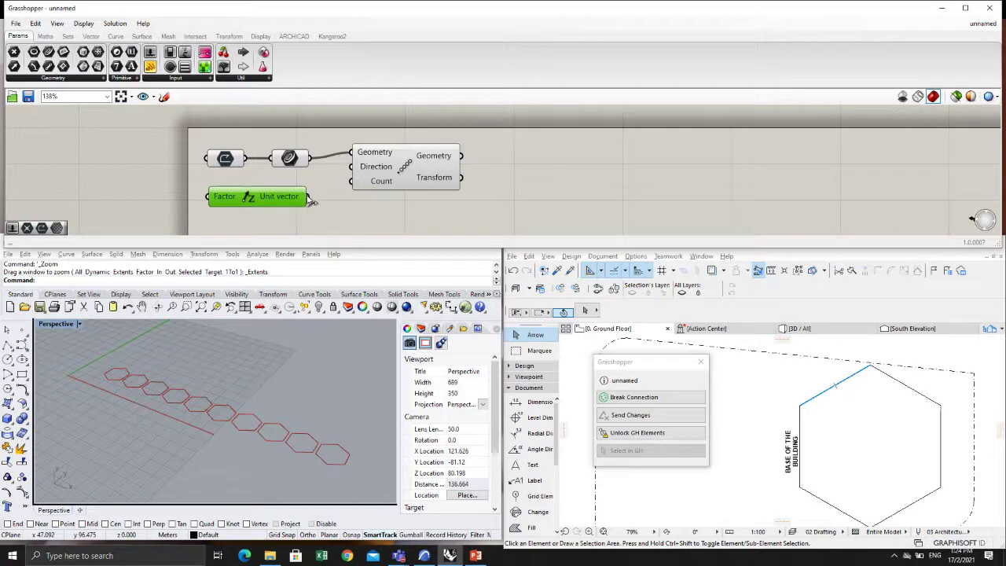
Step: Connect the Unit Z vector output to the Direction input of the Linear Array and inspect the stacked hexagons in Rhino
drag(309, 198, 353, 167)
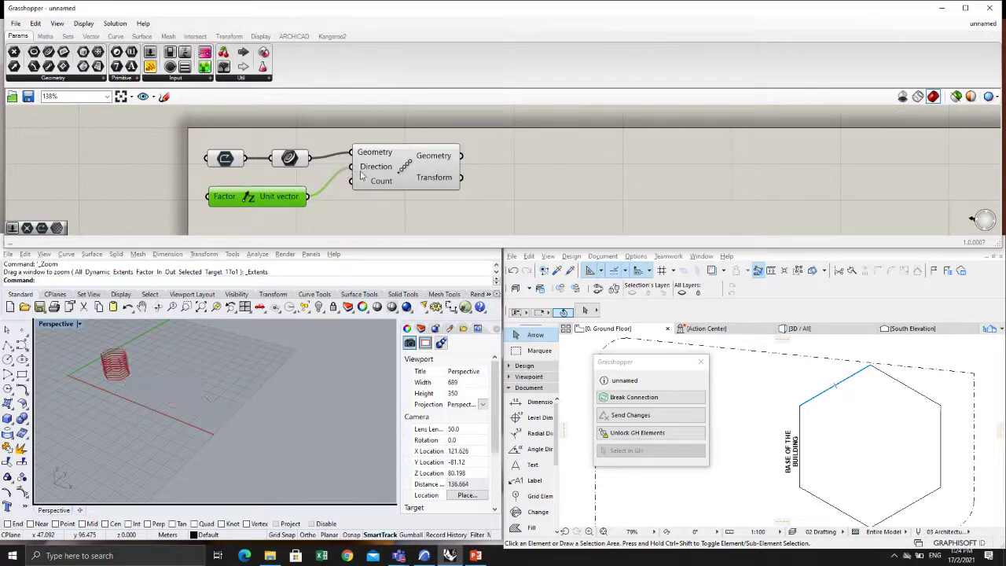
drag(268, 204, 265, 201)
right_drag(170, 359, 140, 366)
scroll(141, 365, up, 6)
right_drag(204, 365, 206, 423)
scroll(230, 440, up, 8)
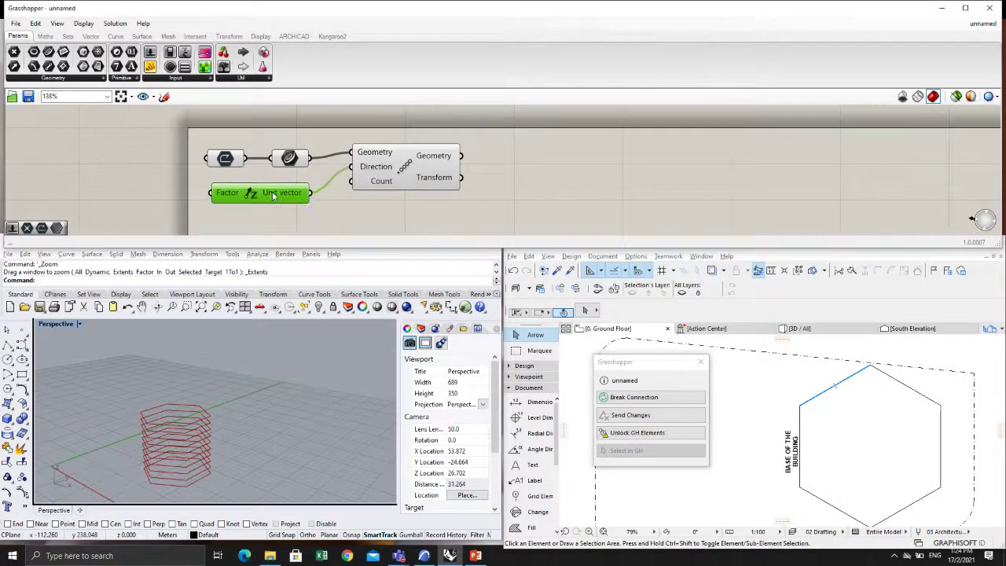
Step: Add a Number Slider and place it ahead of the Unit Z component, level with its Factor input
right_drag(338, 200, 373, 190)
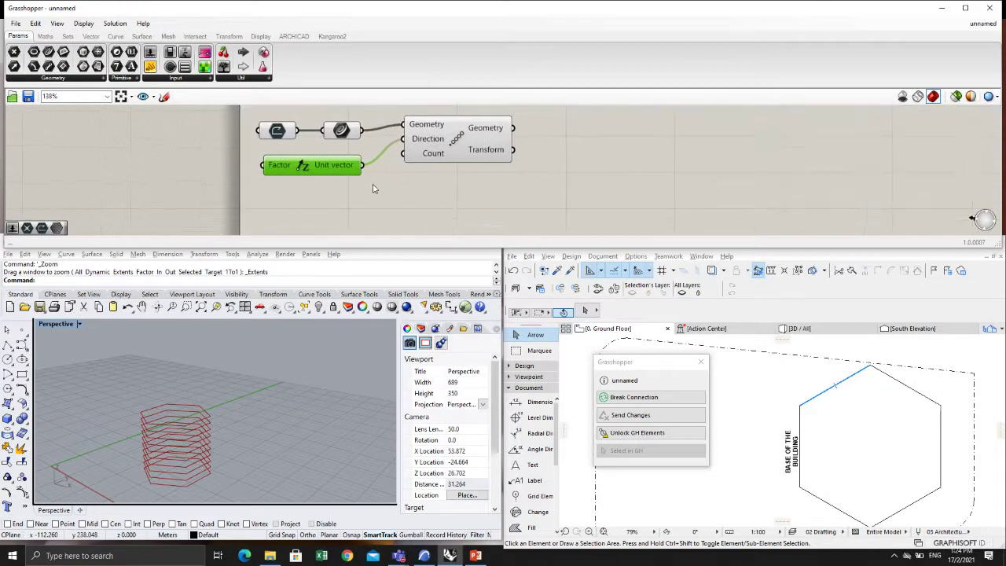
scroll(373, 187, down, 3)
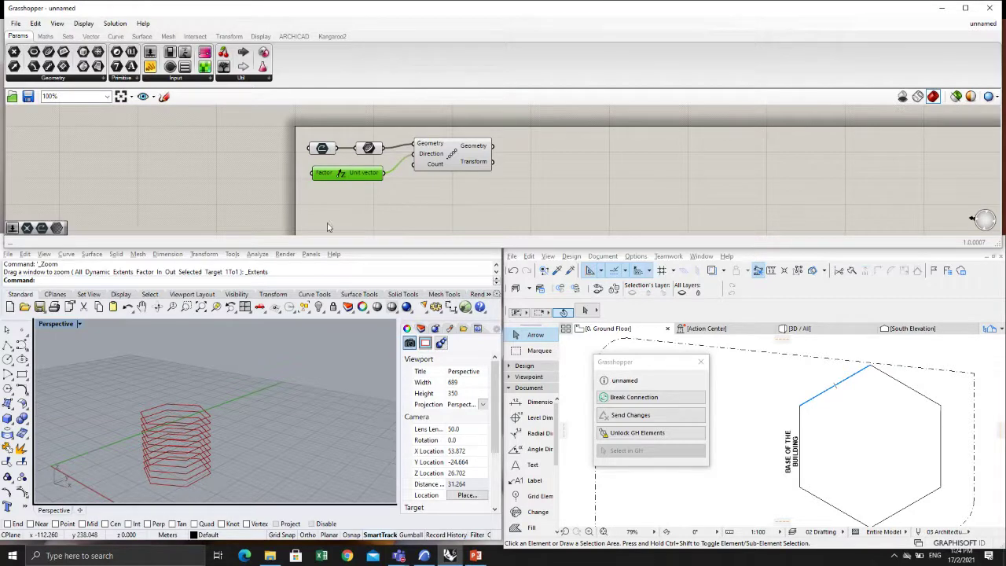
double_click(245, 183)
text(slid)
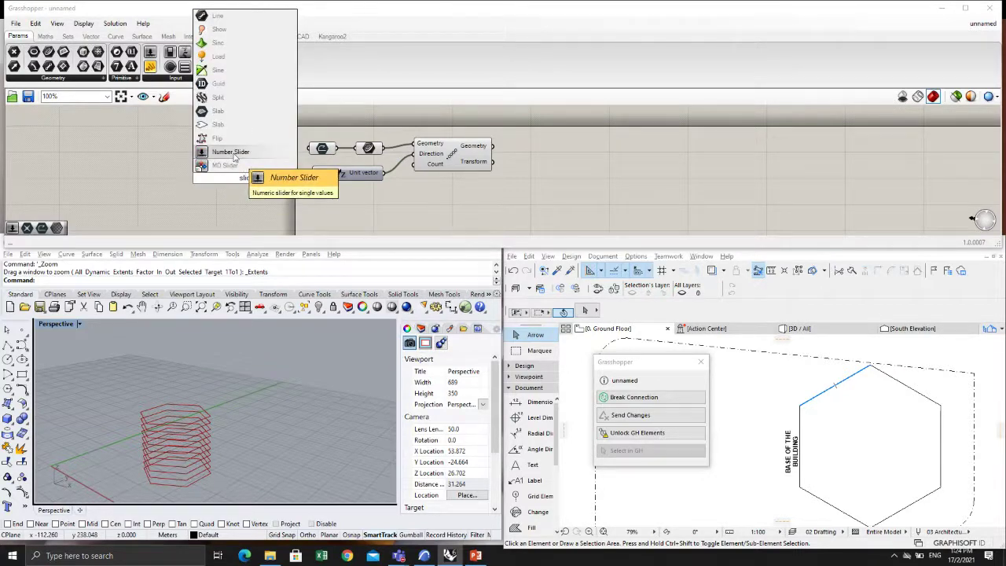
click(228, 152)
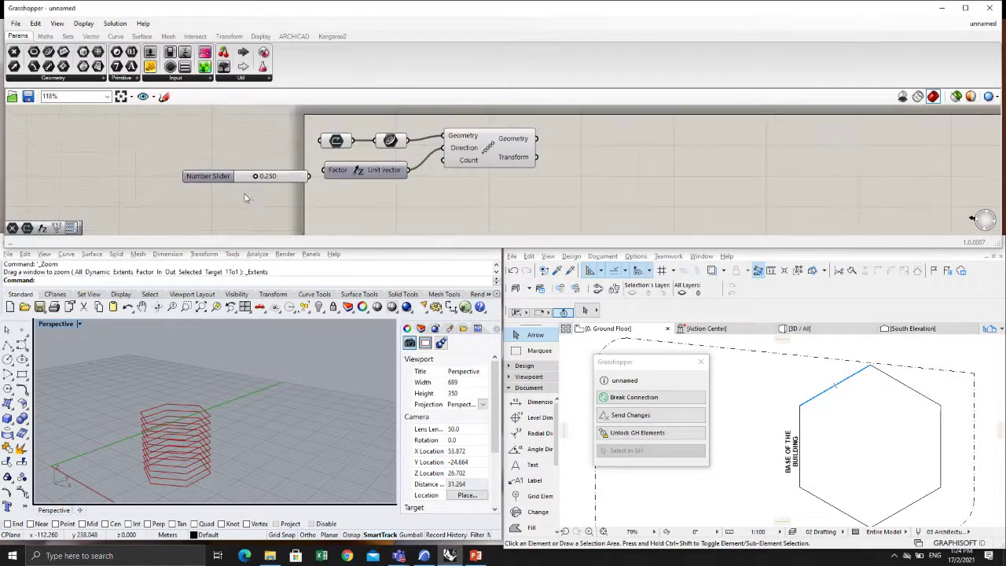
scroll(275, 201, up, 2)
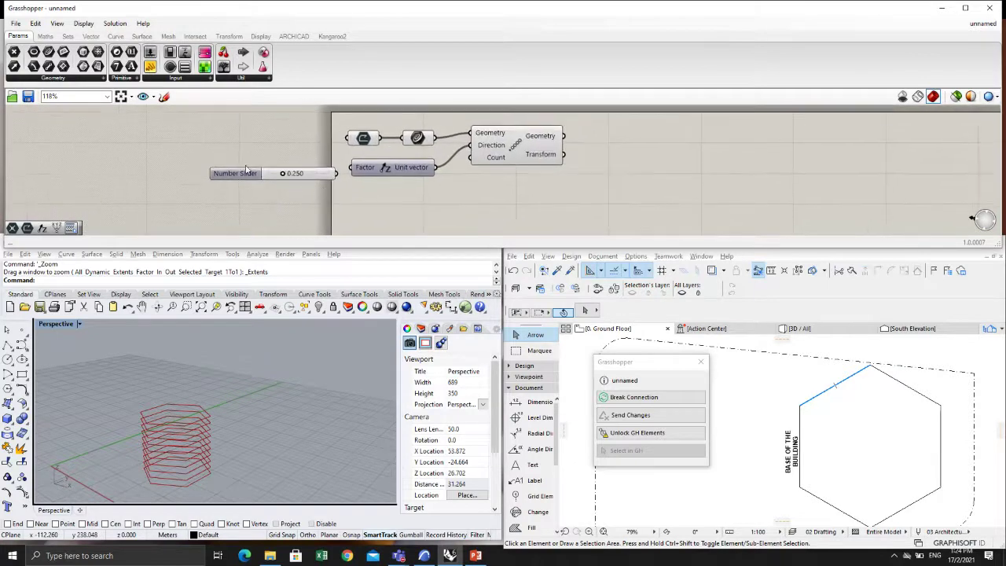
drag(243, 172, 235, 180)
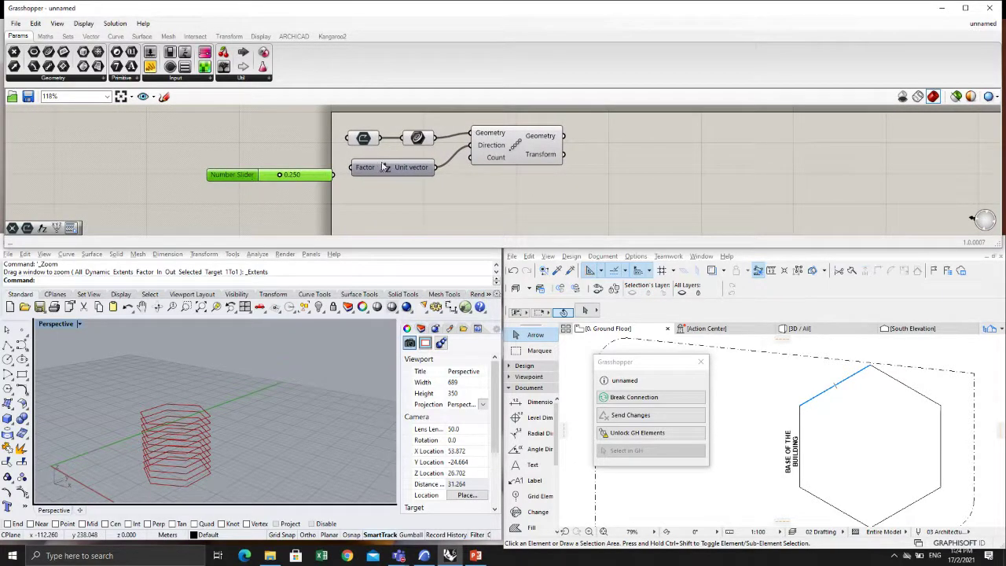
drag(385, 170, 392, 169)
Step: Rename the number slider as Height of the Storey and set its maximum to 3
double_click(244, 175)
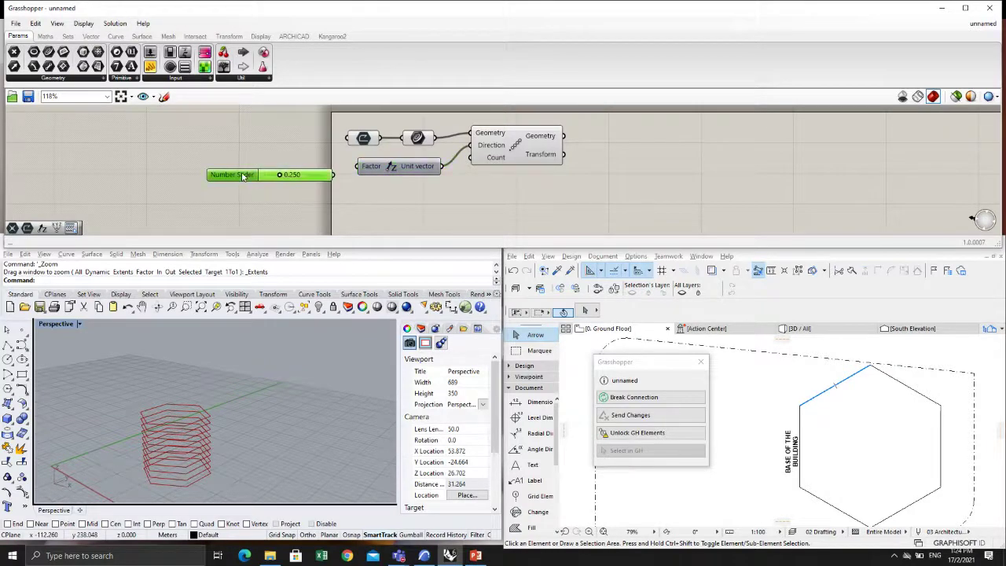
click(262, 90)
drag(261, 90, 207, 85)
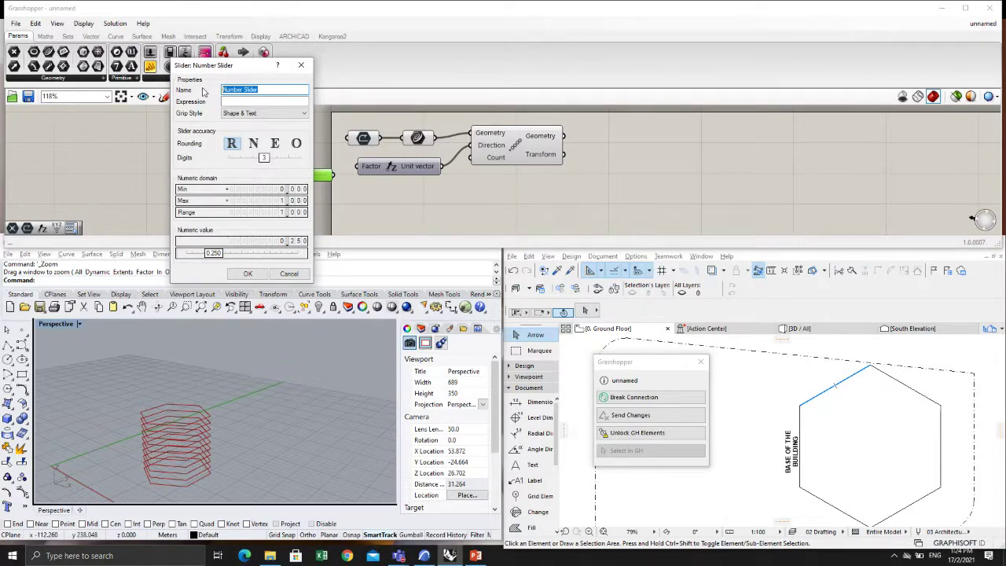
text(Height of the Storey)
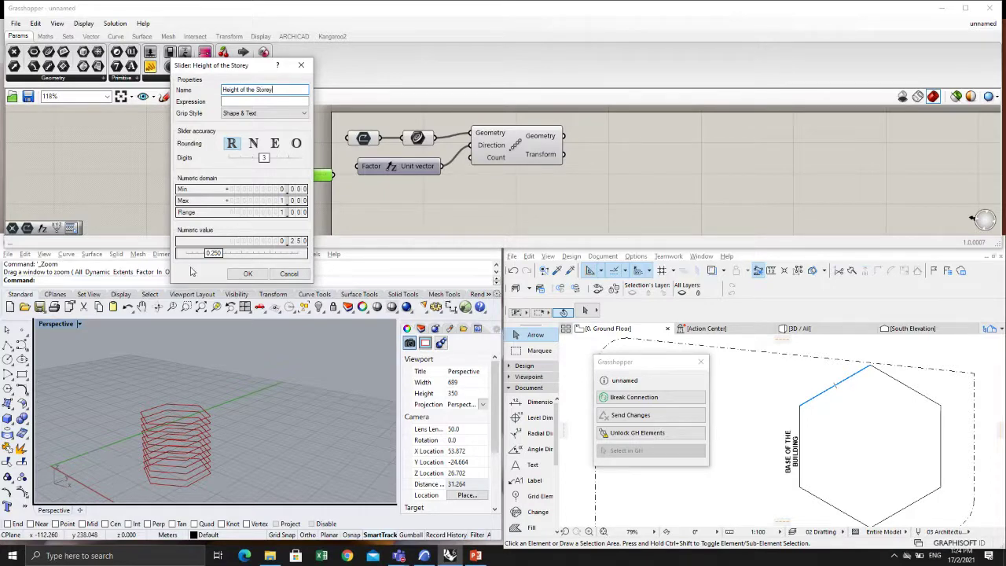
double_click(271, 201)
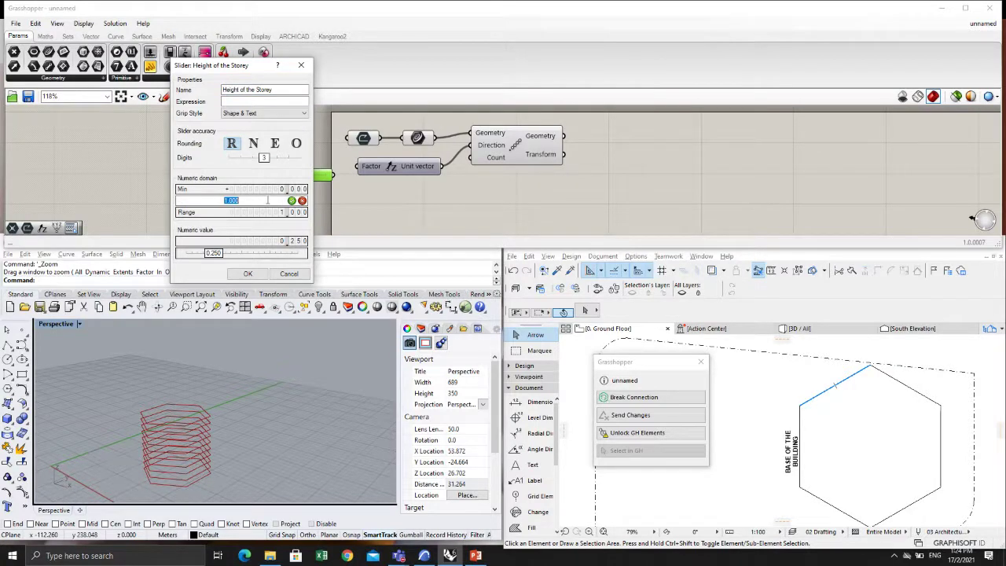
text(3)
click(292, 201)
click(255, 274)
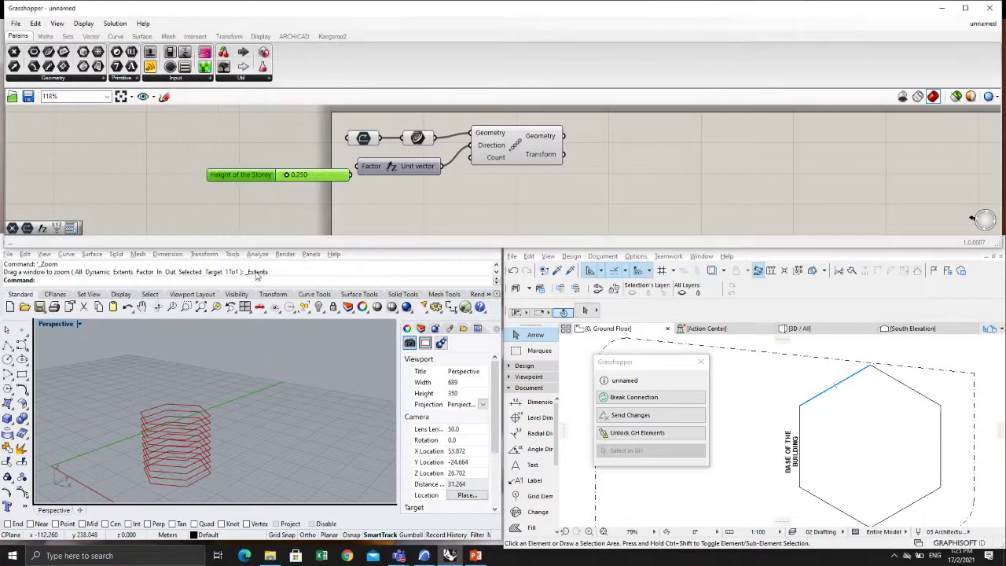
Step: Connect the Height of the Storey slider to the Factor input of Unit Z and inspect the hexagon spacing in Rhino
drag(227, 177, 187, 170)
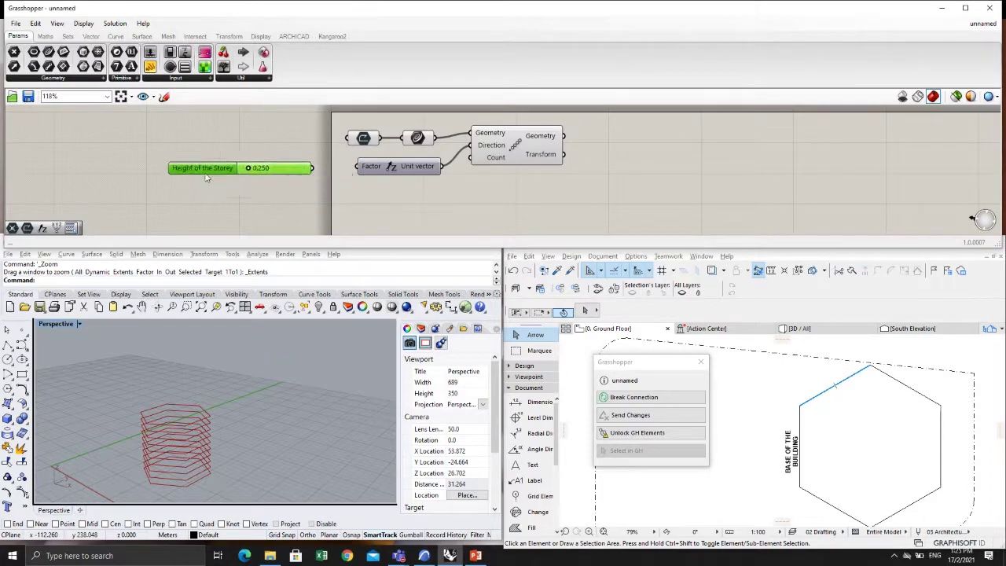
drag(311, 168, 359, 167)
scroll(186, 473, up, 6)
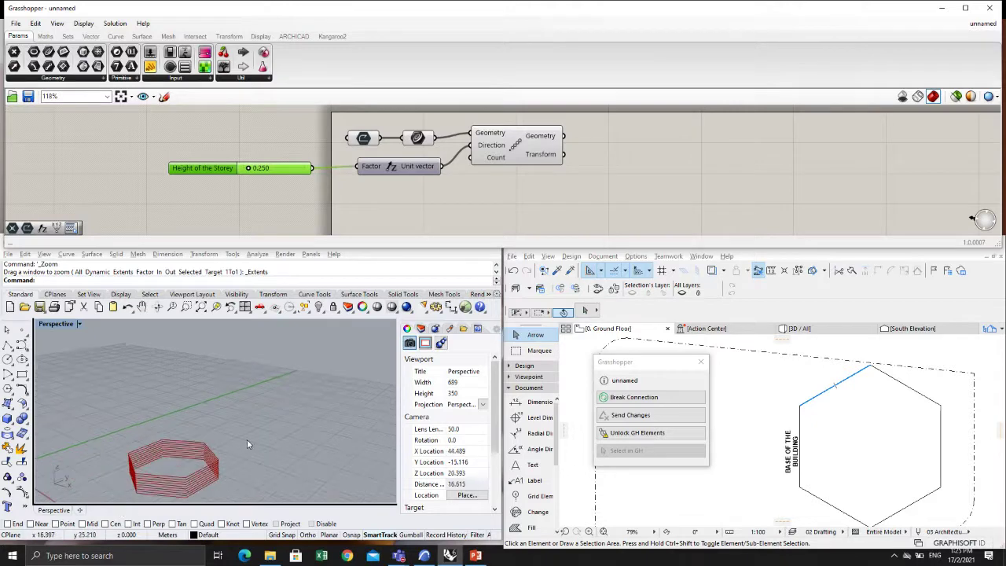
right_drag(246, 439, 332, 337)
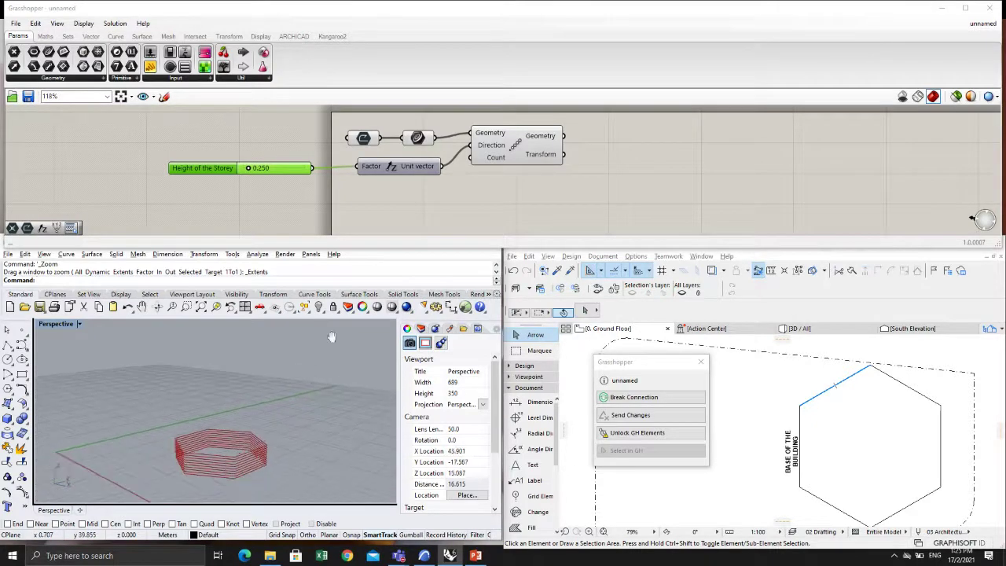
scroll(209, 462, up, 8)
scroll(211, 476, up, 12)
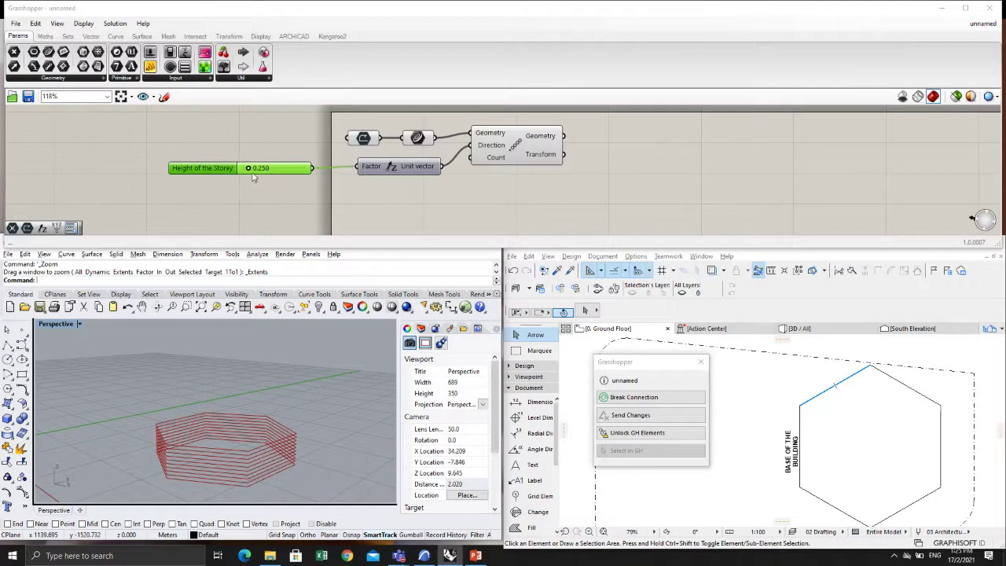
Step: Set the Height of the Storey slider to 2.749 and shift it slightly lower on the canvas
drag(250, 170, 299, 174)
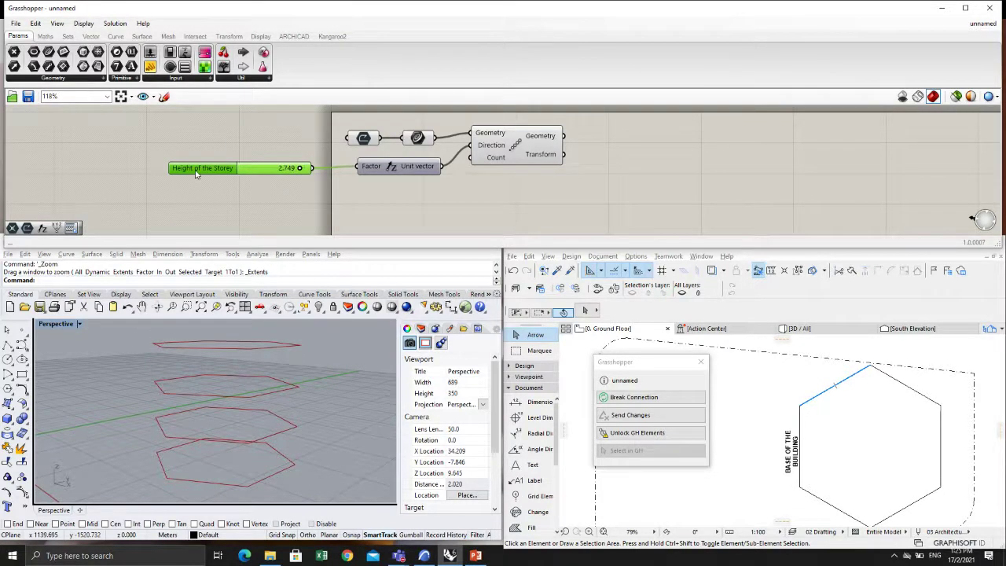
mouse_move(197, 174)
mouse_down()
mouse_move(204, 189)
mouse_move(211, 179)
mouse_up()
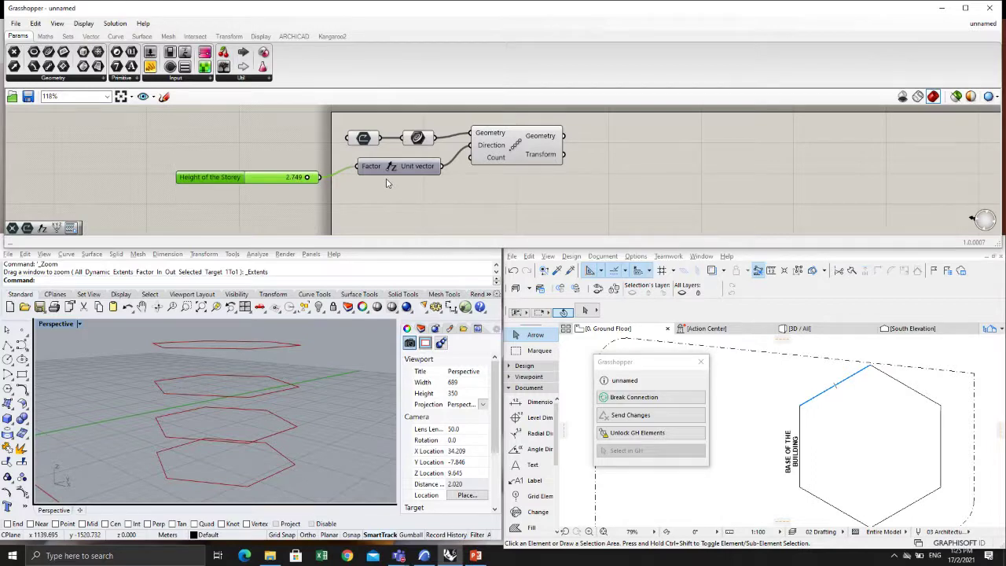
scroll(277, 422, down, 10)
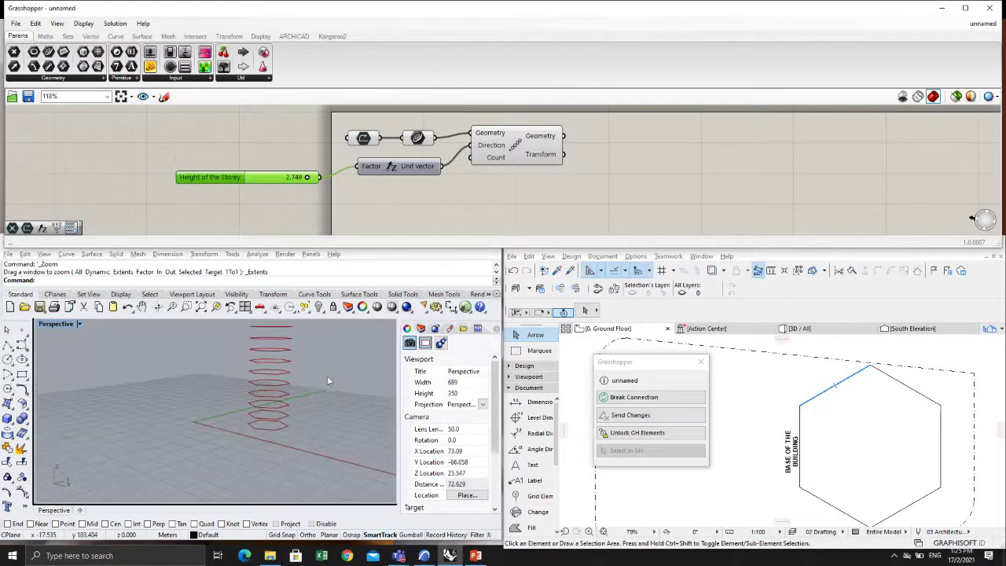
Step: Move the Linear Array component slightly lower beside Unit Z and inspect the whole hexagon stack in the Perspective viewport
drag(495, 146, 504, 167)
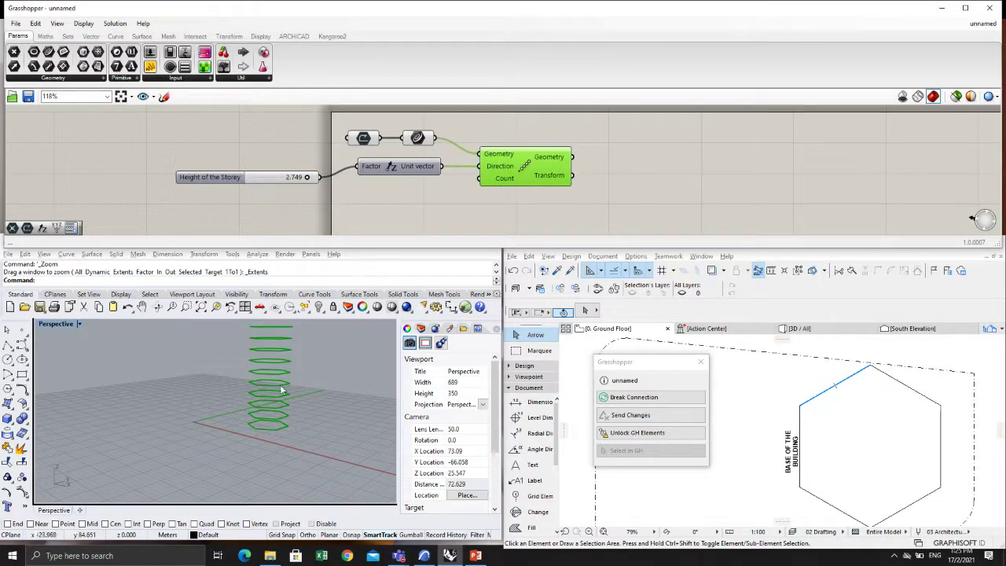
right_drag(306, 410, 312, 406)
scroll(313, 400, down, 8)
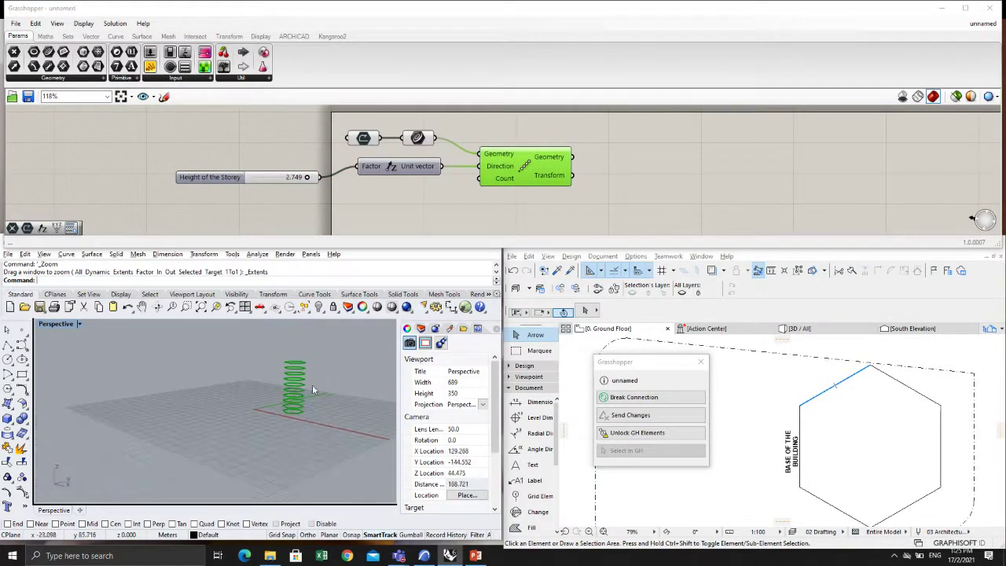
scroll(333, 373, up, 2)
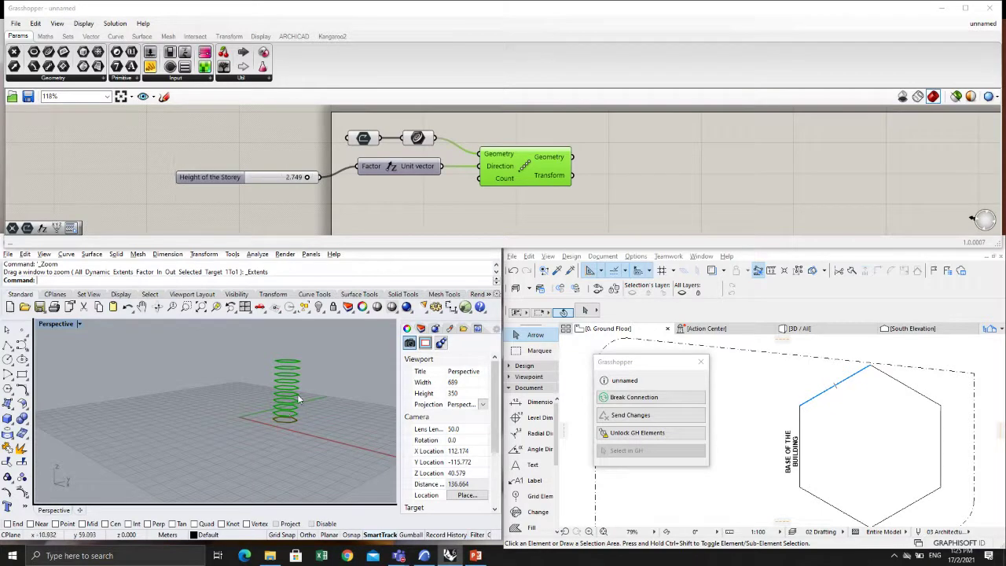
scroll(305, 360, up, 2)
scroll(304, 360, up, 5)
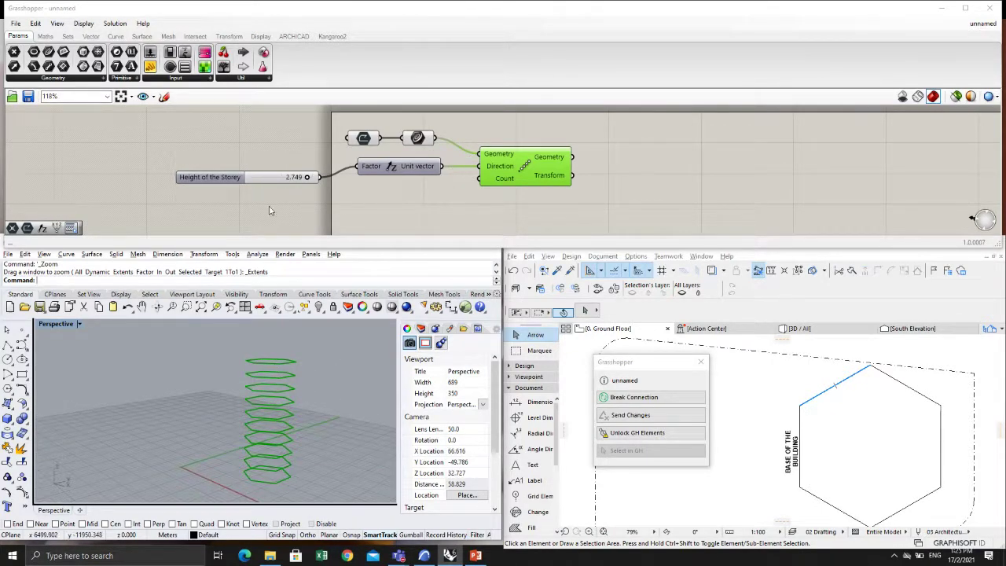
double_click(392, 200)
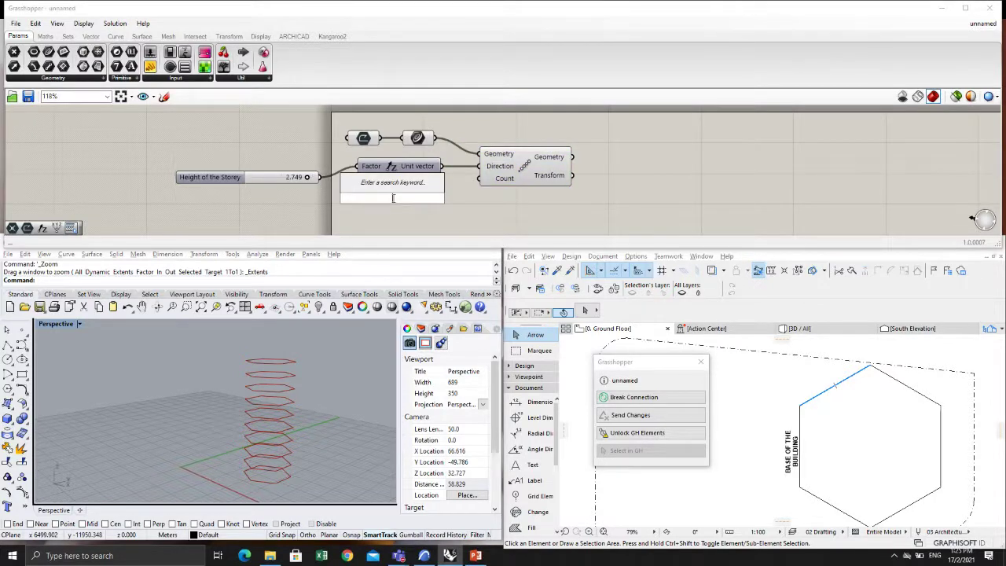
text(slide)
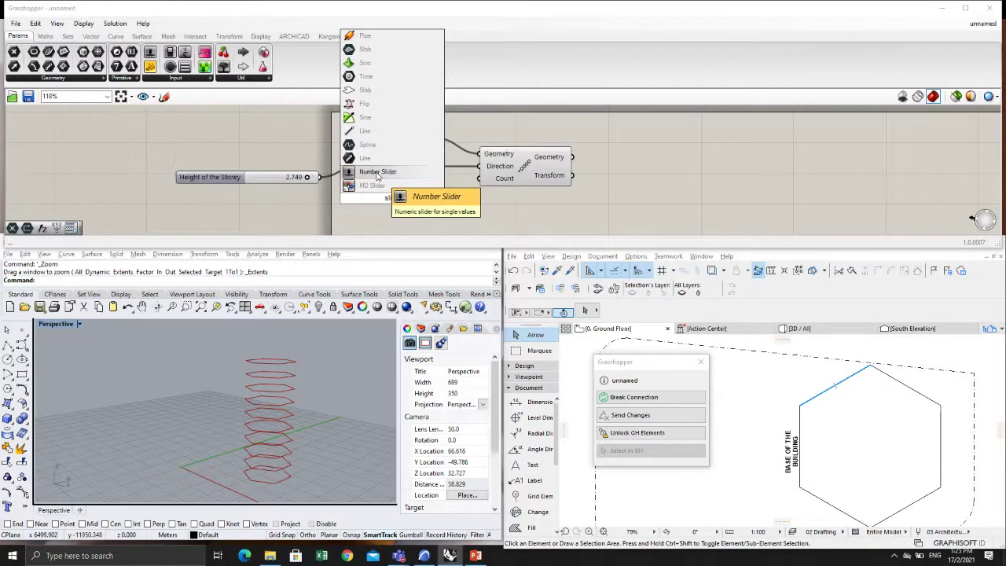
click(375, 177)
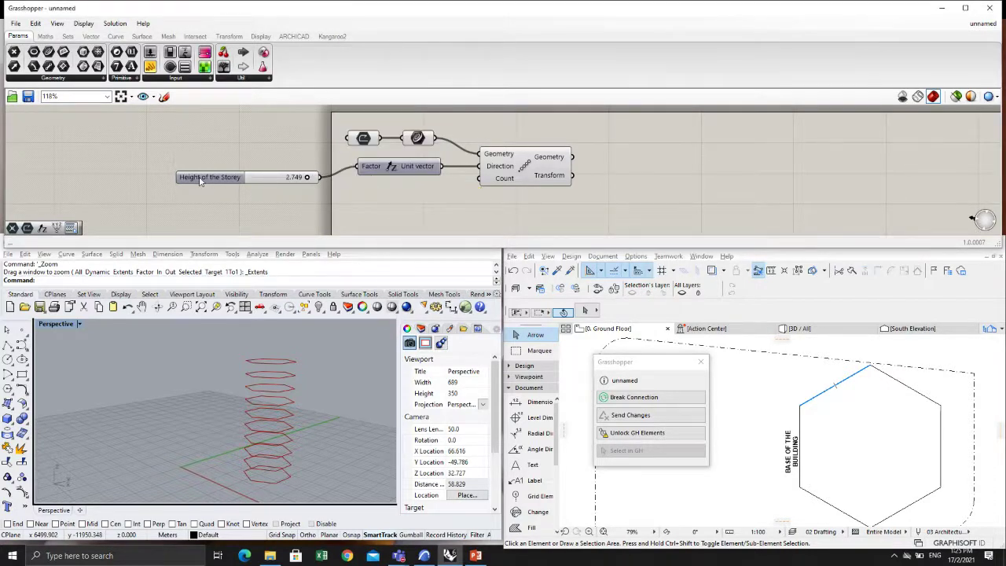
Step: Duplicate the Height of the Storey slider below Unit Z, and configure the copy as No of the Storey with maximum 20
drag(201, 179, 319, 206)
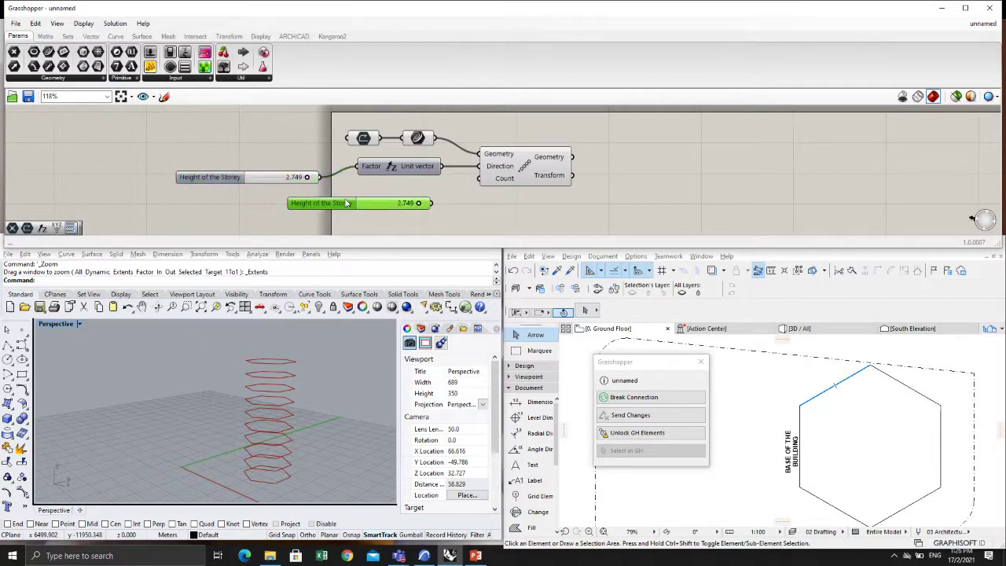
double_click(327, 206)
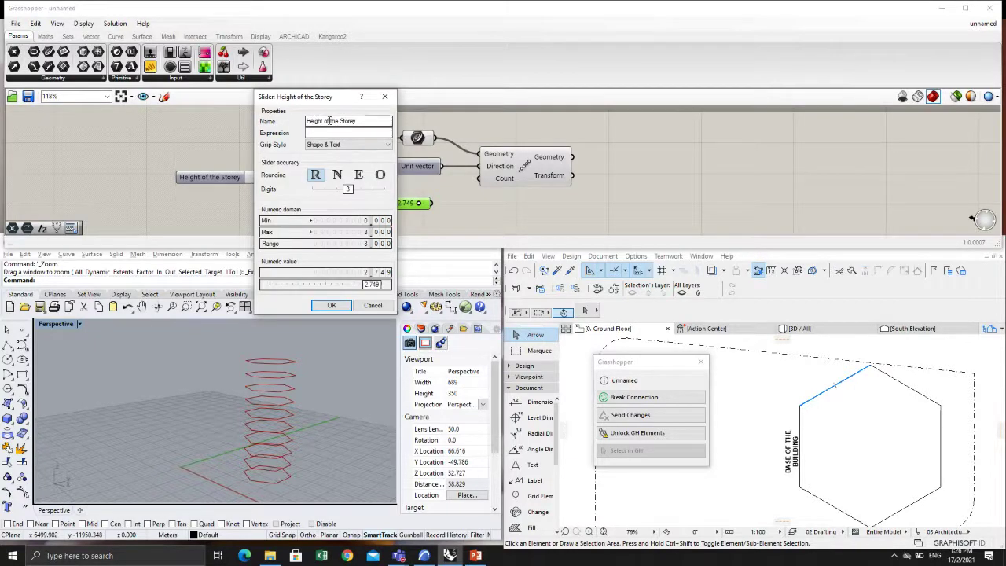
drag(322, 120, 295, 120)
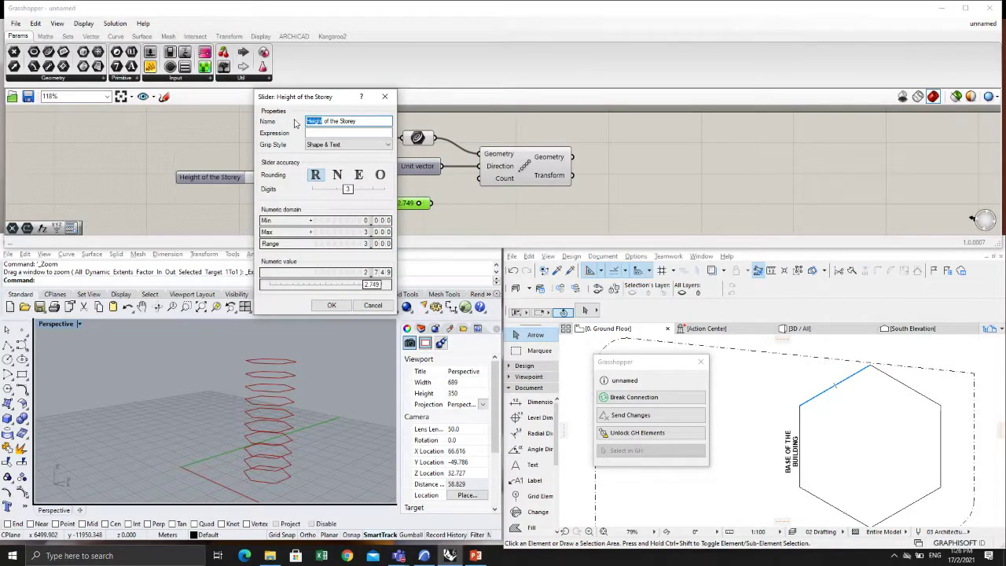
text(No.)
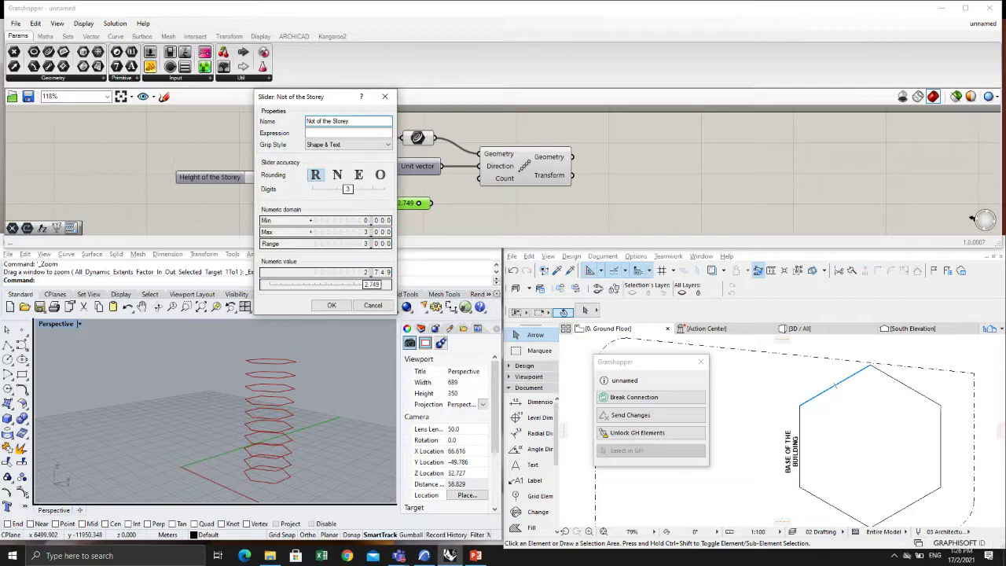
key(BackSpace)
double_click(362, 232)
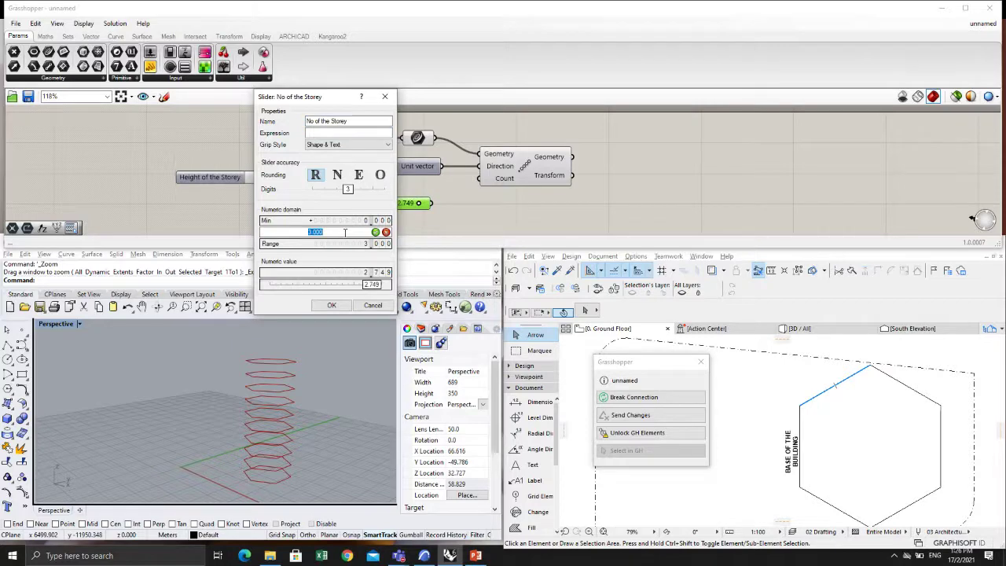
click(375, 233)
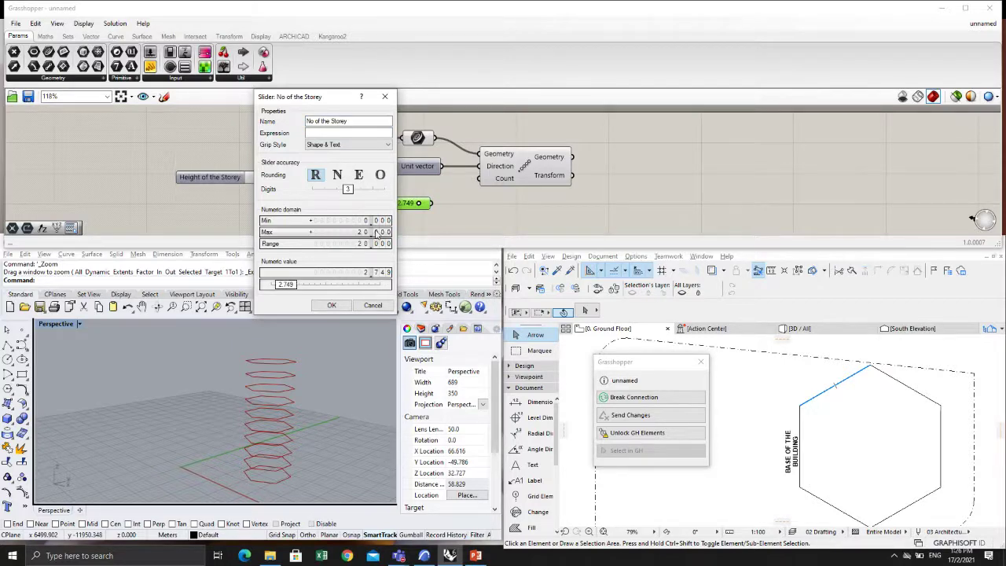
click(331, 306)
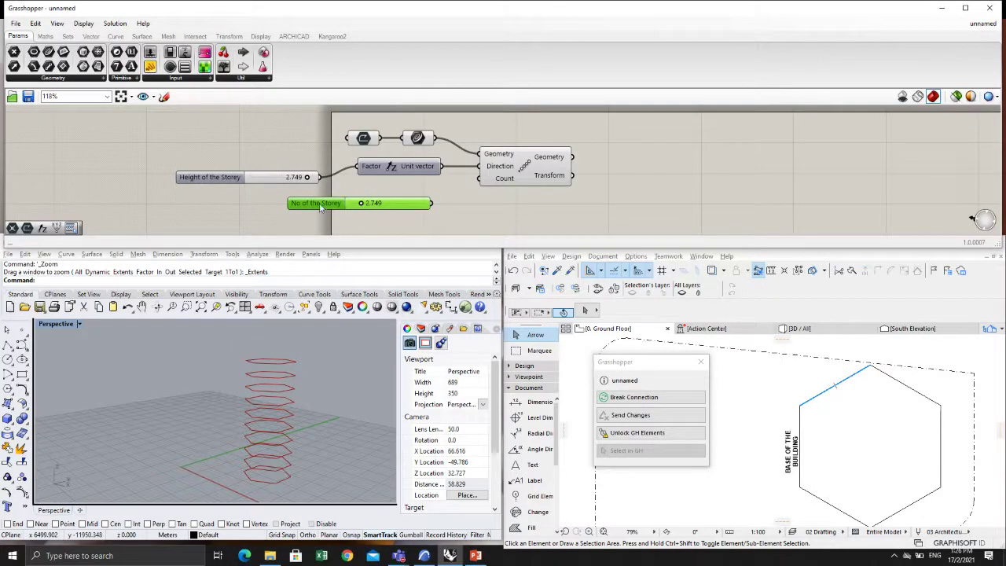
mouse_move(319, 206)
mouse_down()
mouse_move(311, 204)
mouse_move(321, 205)
mouse_up()
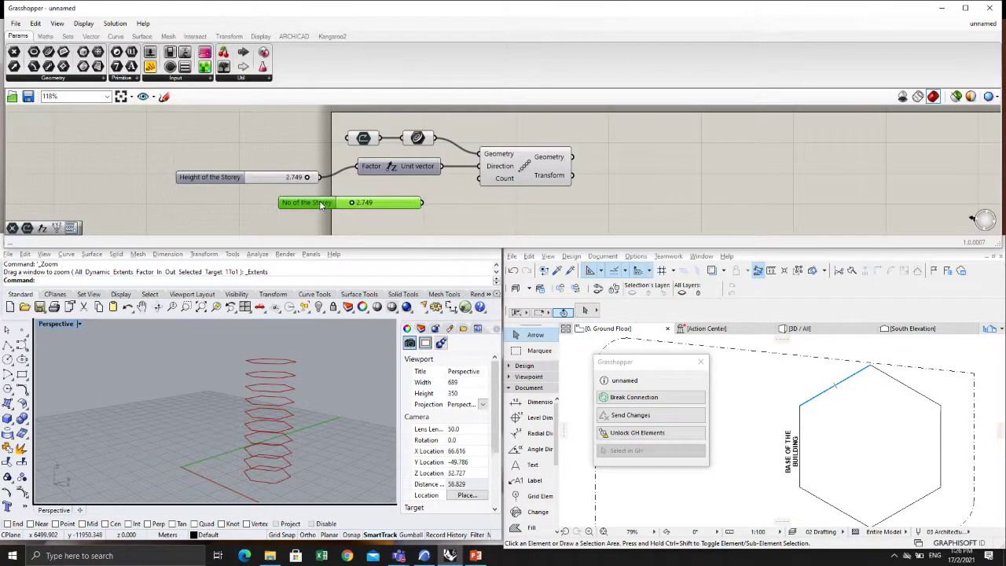
Step: Set the rounding of the No of the Storey slider to whole natural numbers (N)
double_click(320, 207)
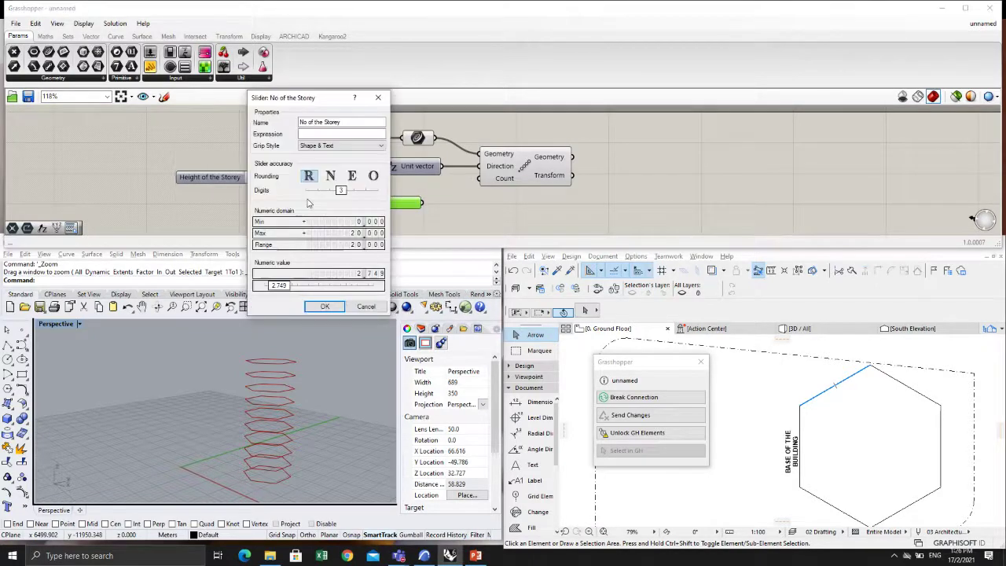
click(330, 175)
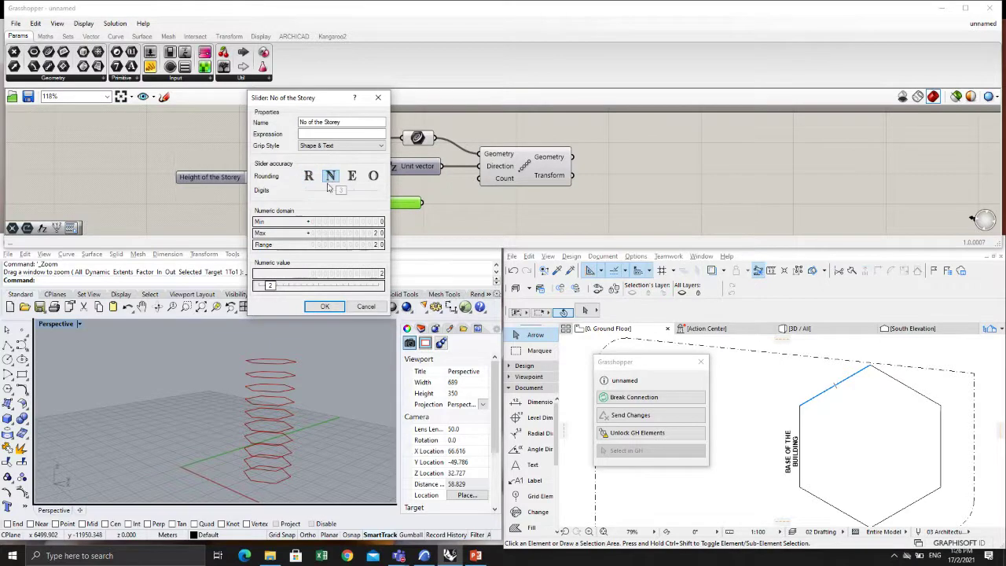
click(327, 307)
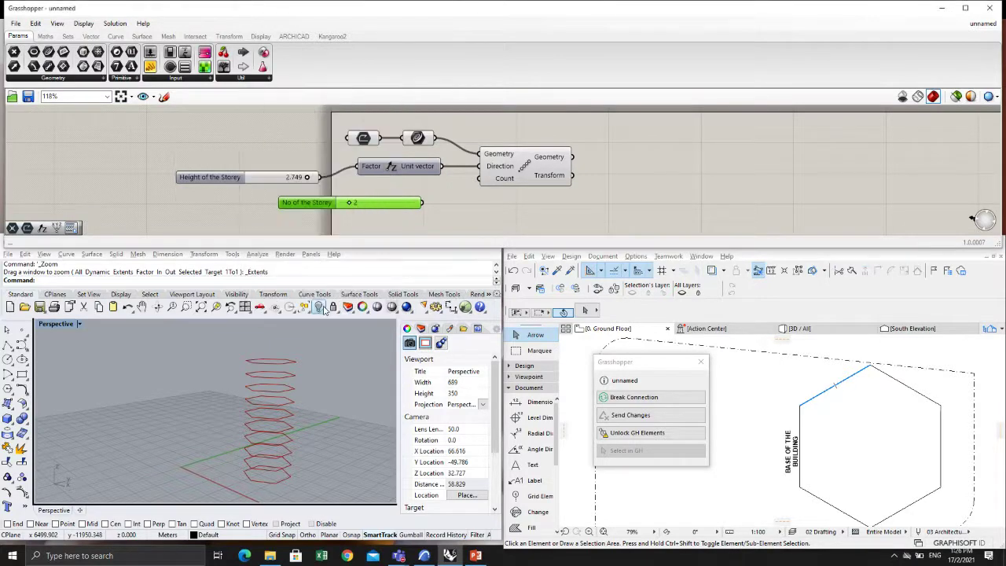
Step: Set the No of the Storey slider to 5 and connect it to the Count input of Linear Array
mouse_move(351, 203)
mouse_down()
mouse_move(389, 203)
mouse_move(359, 203)
mouse_move(371, 211)
mouse_move(359, 212)
mouse_up()
drag(425, 206, 474, 181)
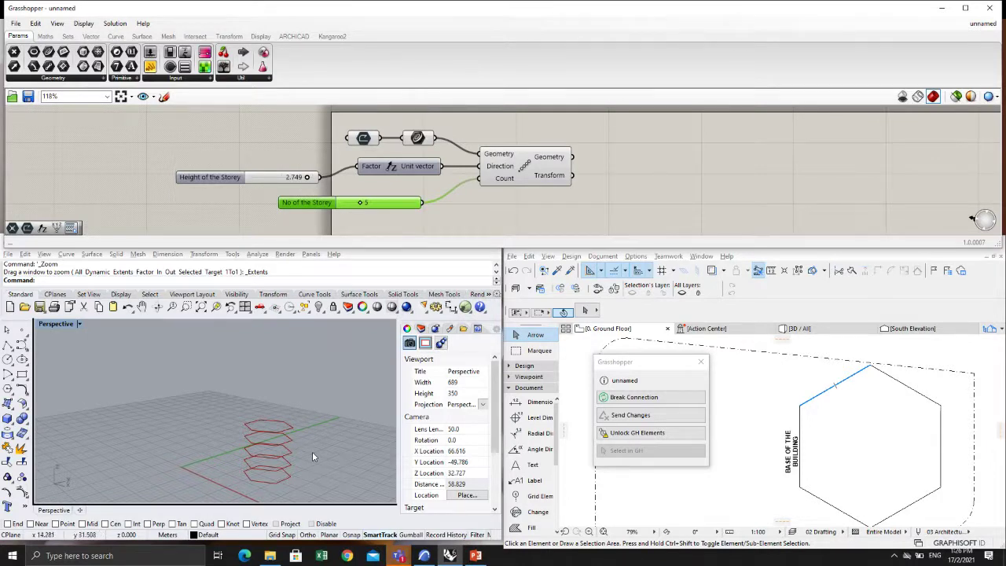
right_drag(312, 452, 281, 399)
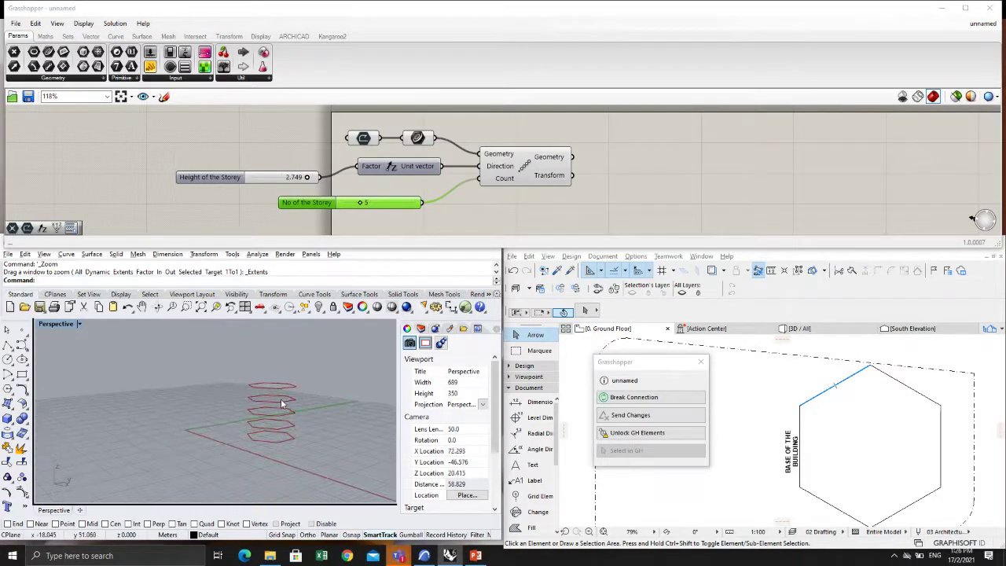
Step: Test the hexagon stack with the No of the Storey slider at 12 and 9, and leave the slider at 11
click(363, 204)
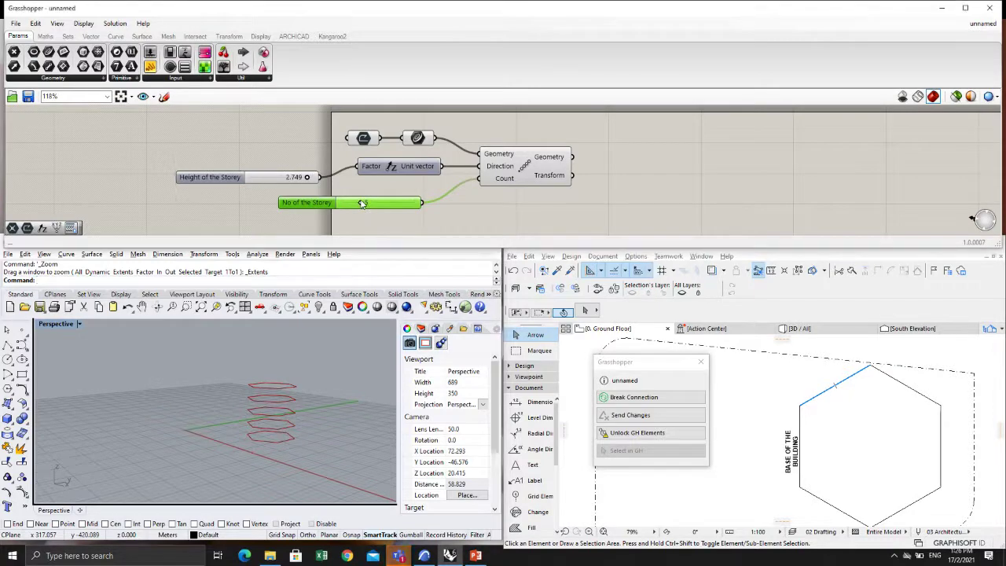
drag(363, 203, 390, 205)
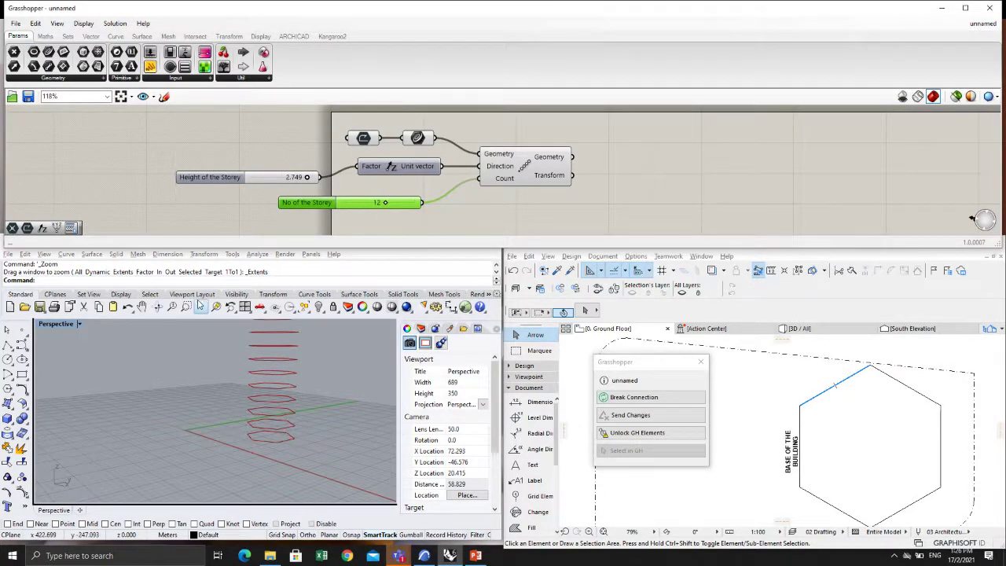
click(201, 308)
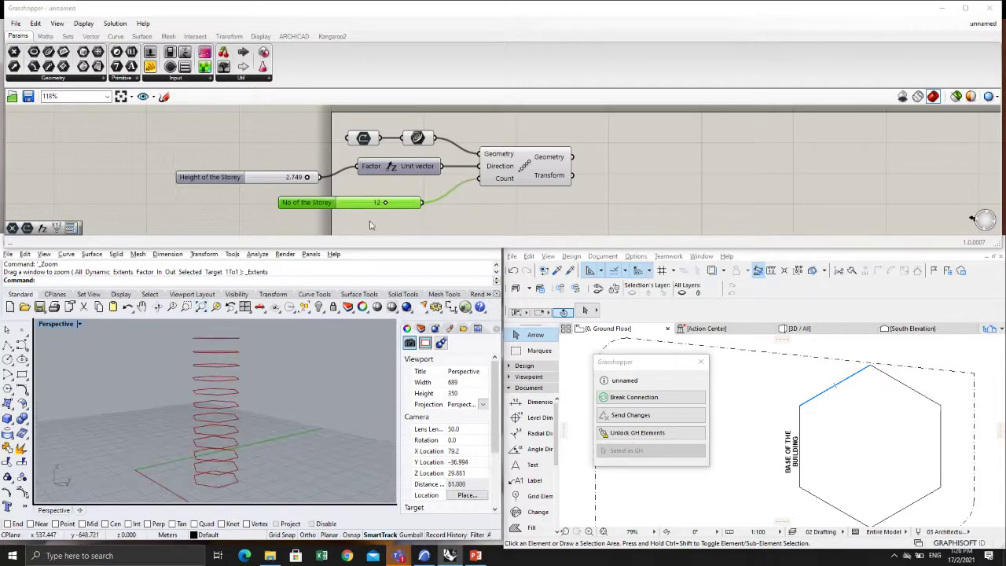
mouse_move(385, 204)
mouse_down()
mouse_move(400, 203)
mouse_move(381, 203)
mouse_up()
click(201, 308)
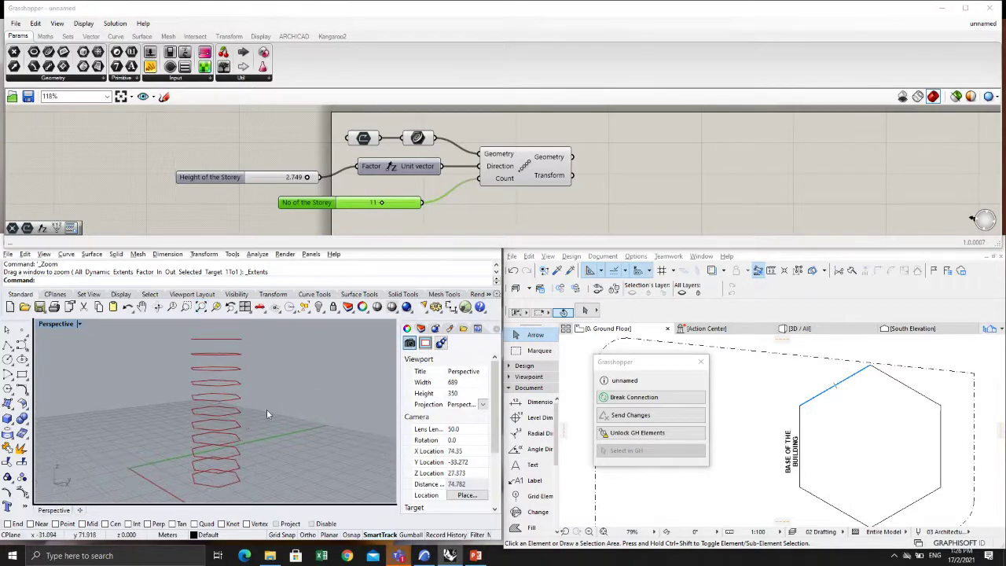
right_drag(266, 409, 206, 434)
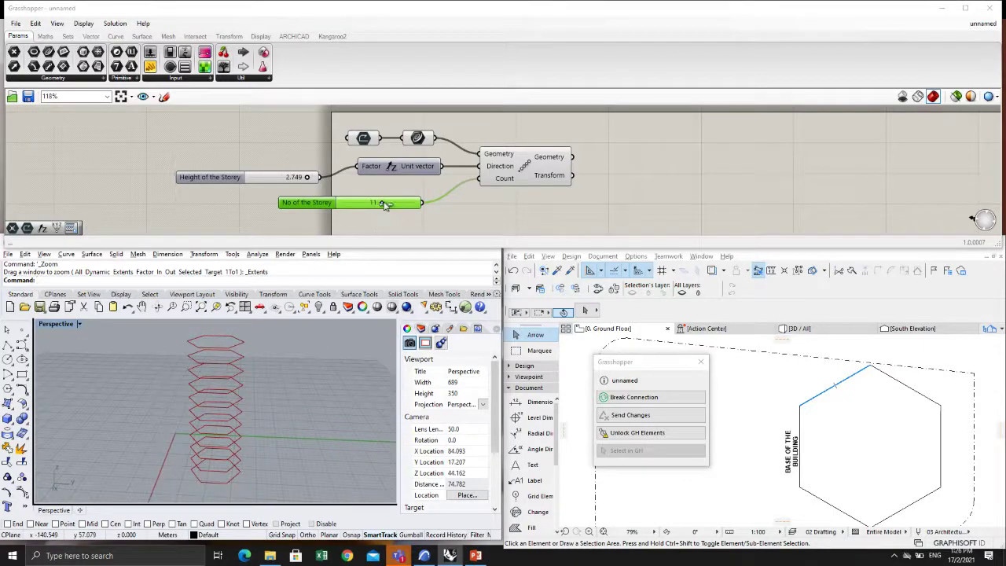
mouse_move(383, 204)
mouse_down()
mouse_move(395, 203)
mouse_move(369, 204)
mouse_move(377, 204)
mouse_up()
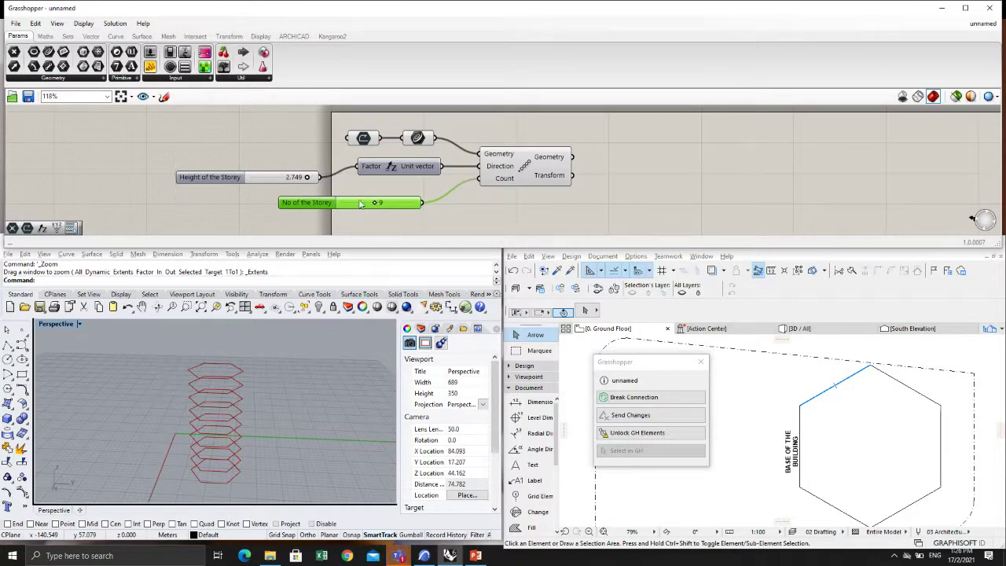
drag(378, 203, 383, 205)
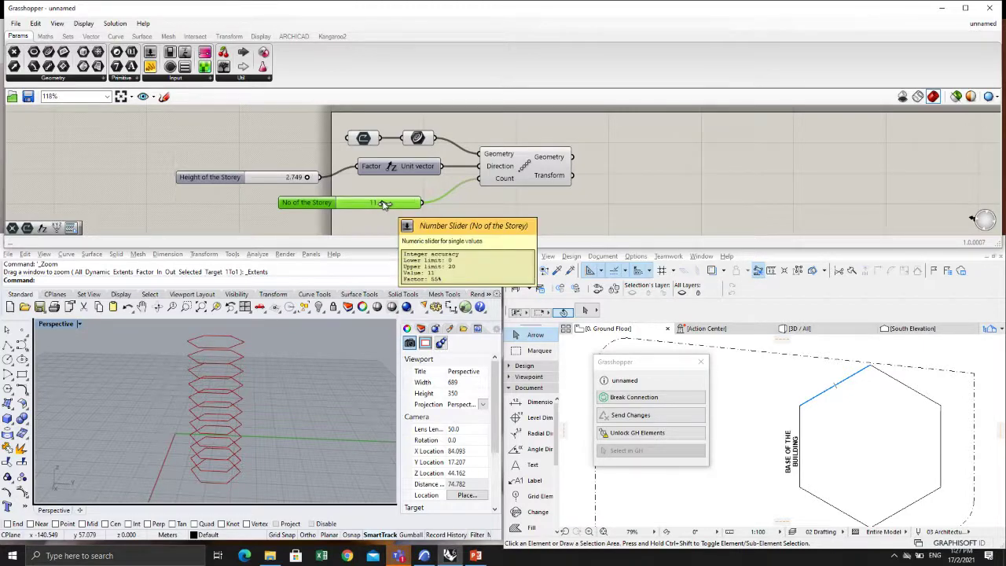
Step: Tidy the canvas by aligning Unit Z, both storey sliders and the Linear Array component more closely together
drag(404, 166, 393, 169)
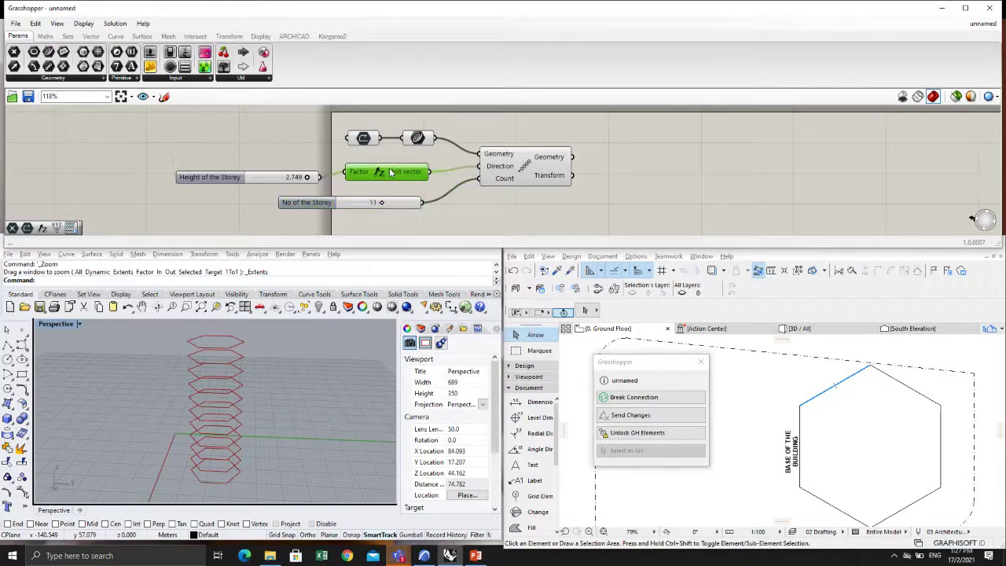
drag(224, 180, 227, 173)
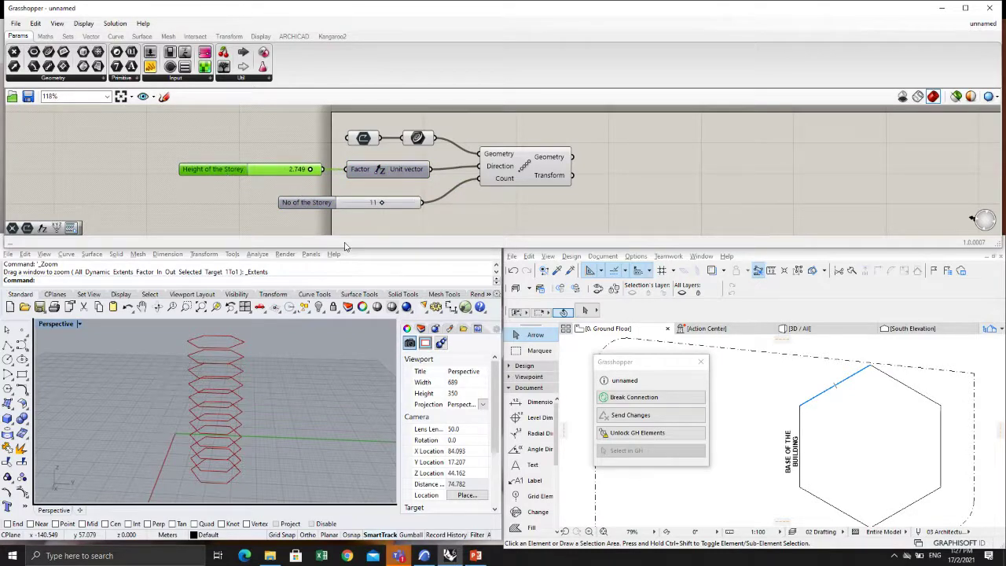
drag(537, 172, 532, 176)
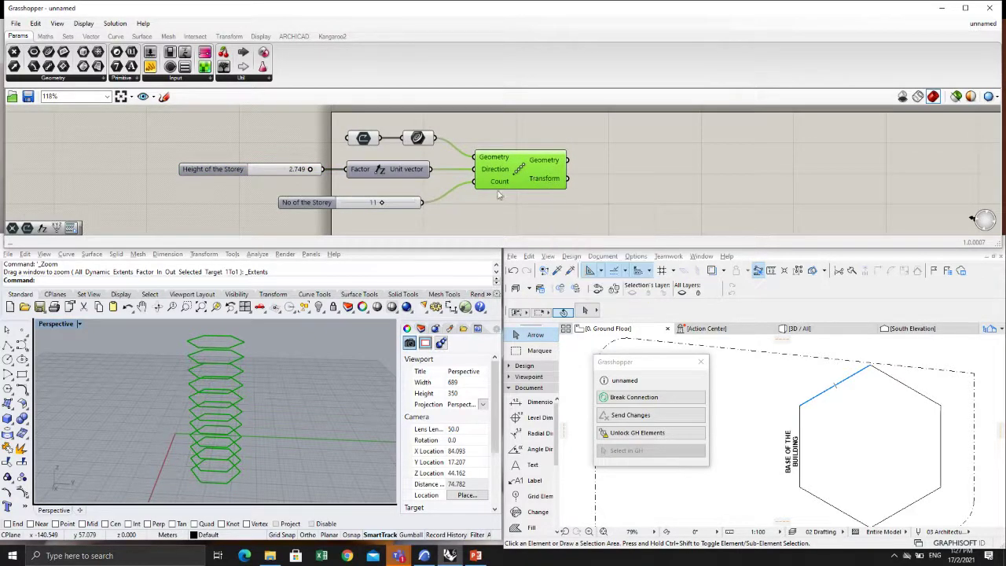
mouse_move(486, 182)
drag(306, 201, 316, 195)
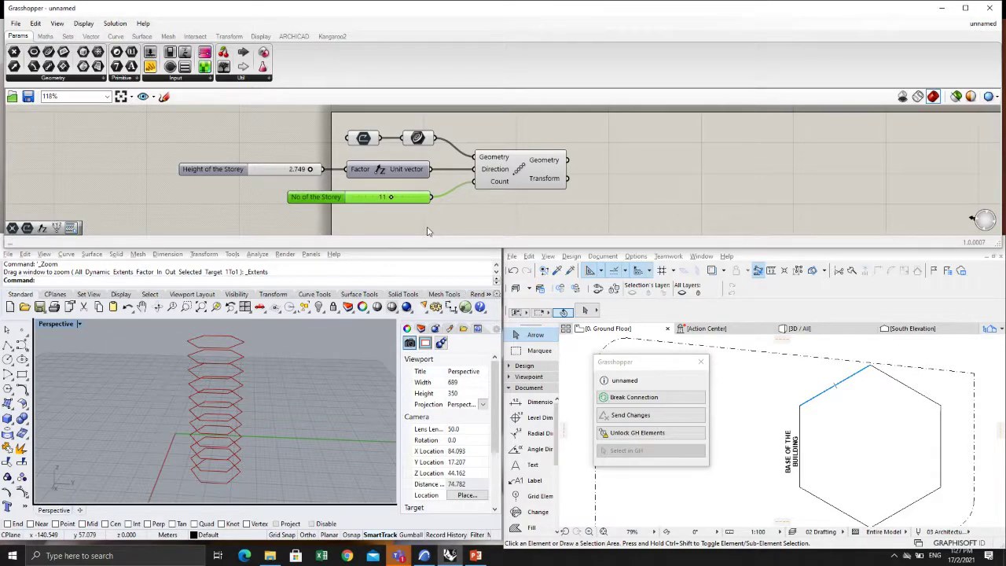
Step: Add a Rotate component beside Linear Array, connect the array's Geometry output to its Geometry input, and inspect both stacks in the Perspective viewport
double_click(632, 168)
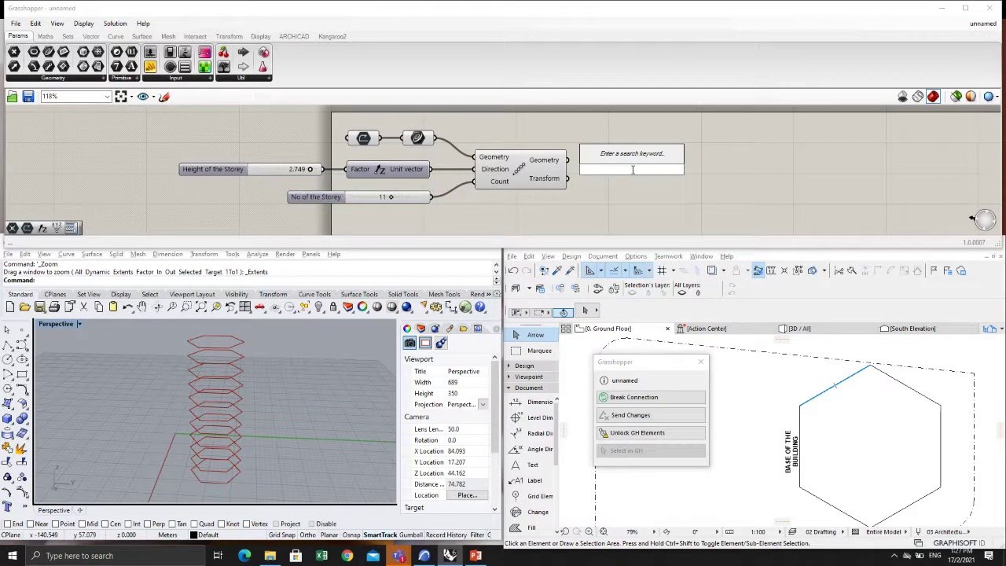
text(ro)
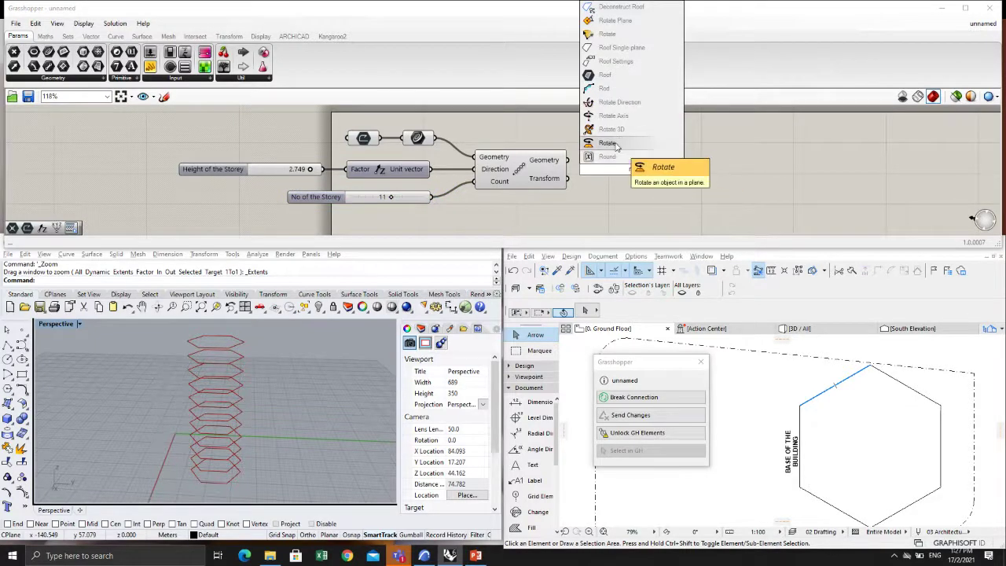
click(609, 144)
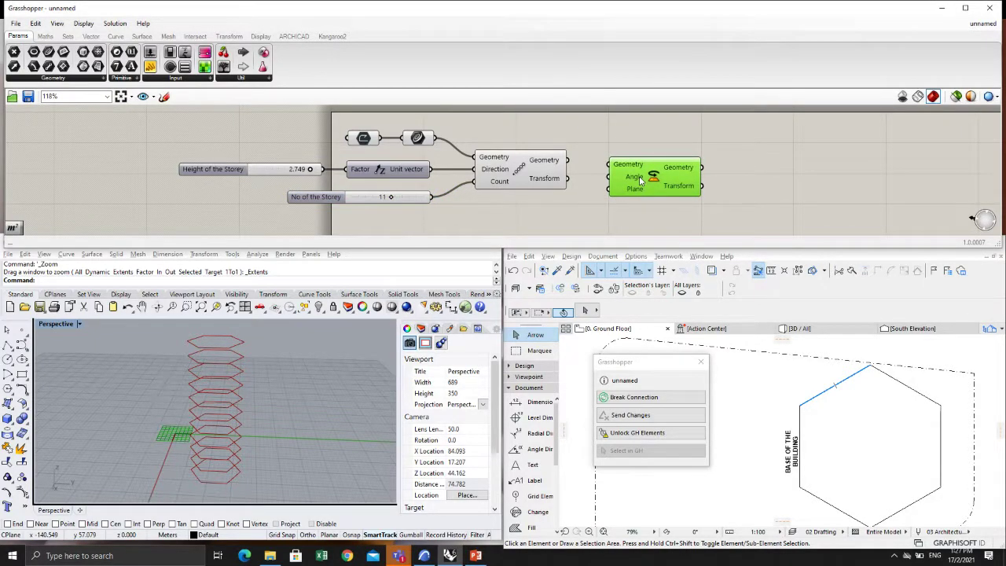
mouse_move(635, 171)
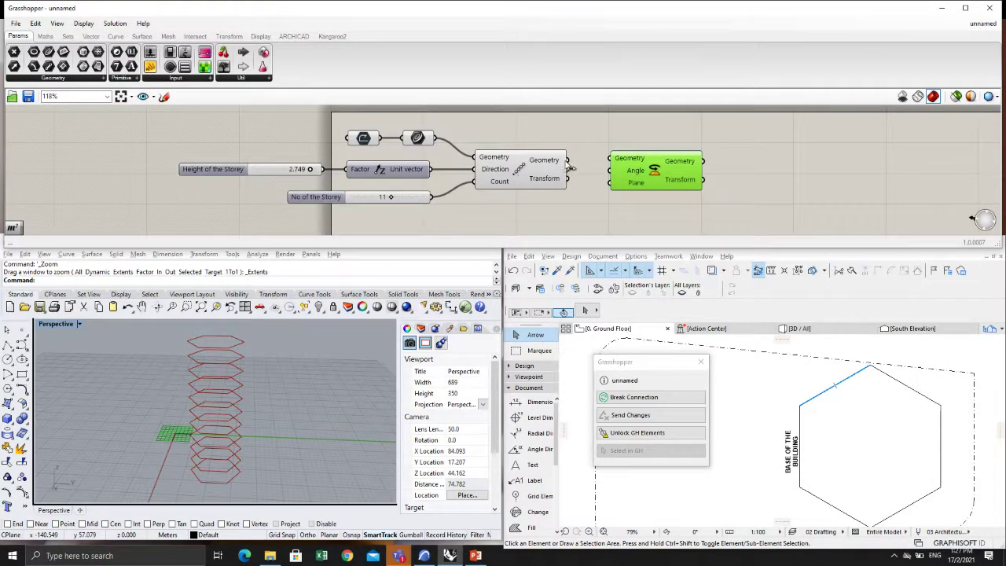
drag(571, 166, 620, 170)
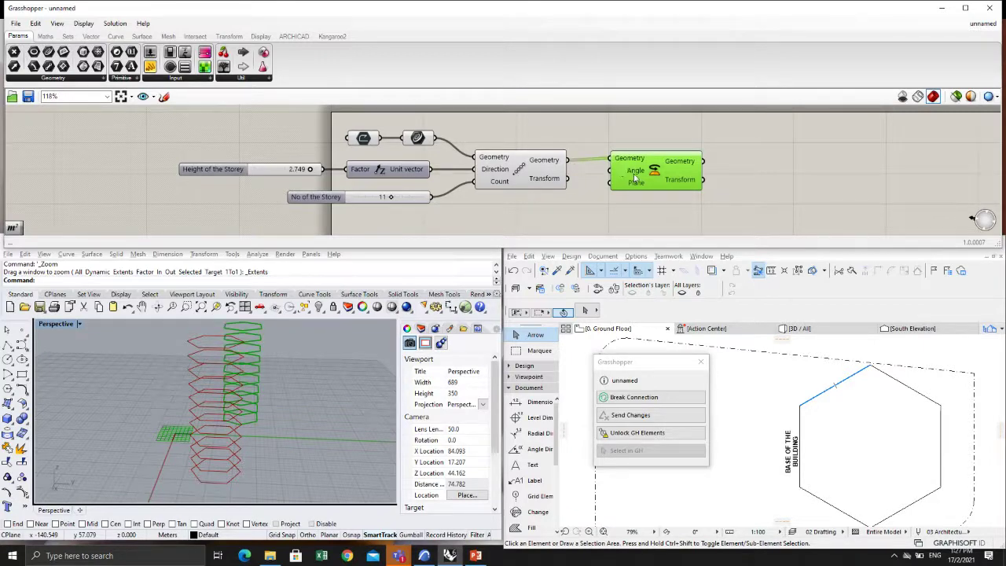
scroll(286, 382, down, 5)
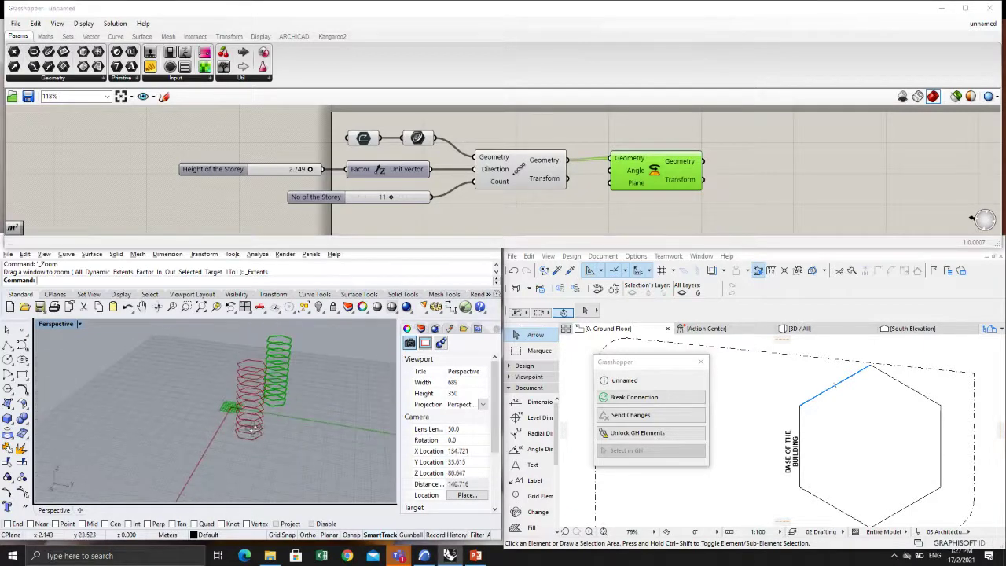
right_drag(253, 429, 291, 426)
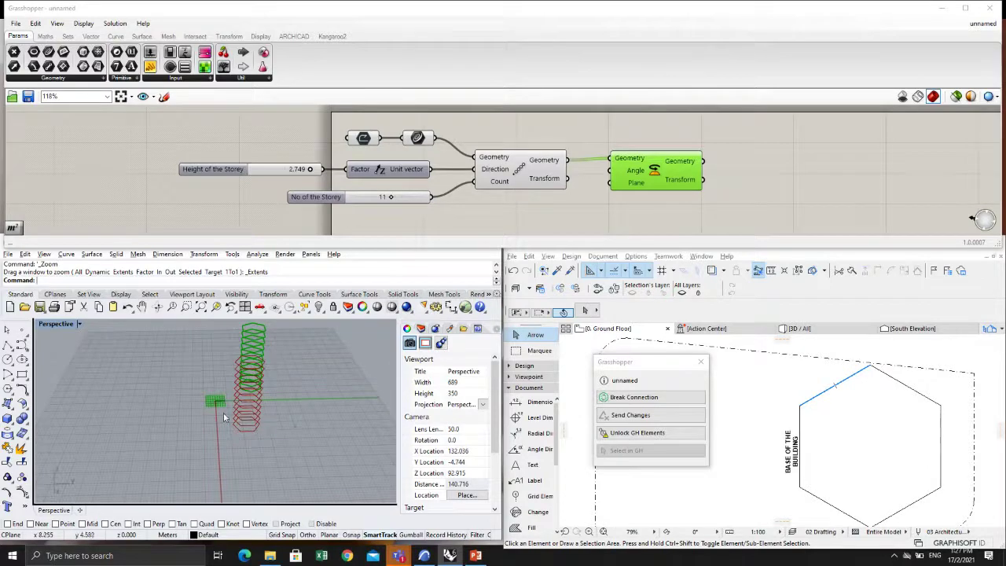
right_drag(224, 418, 219, 405)
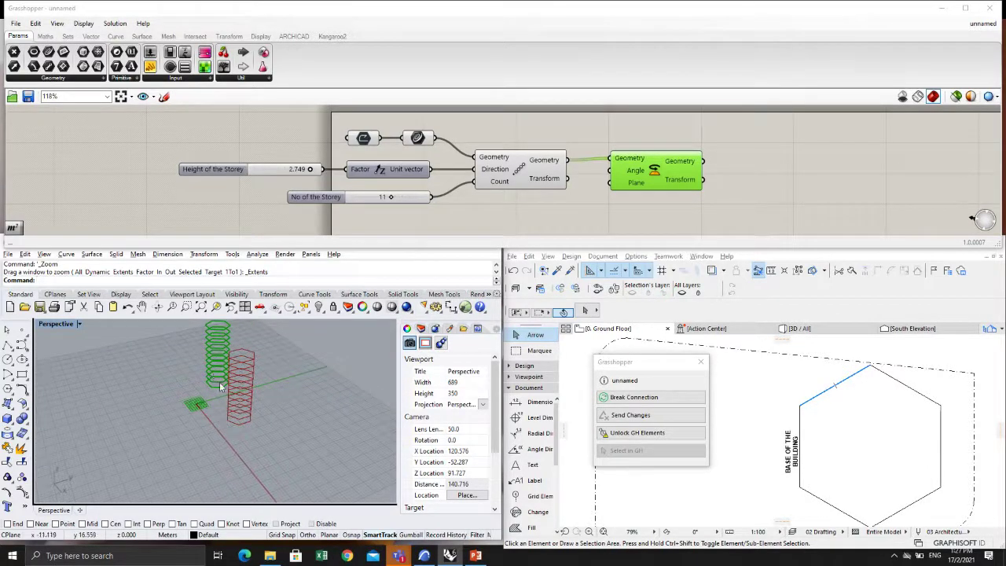
right_drag(220, 385, 206, 432)
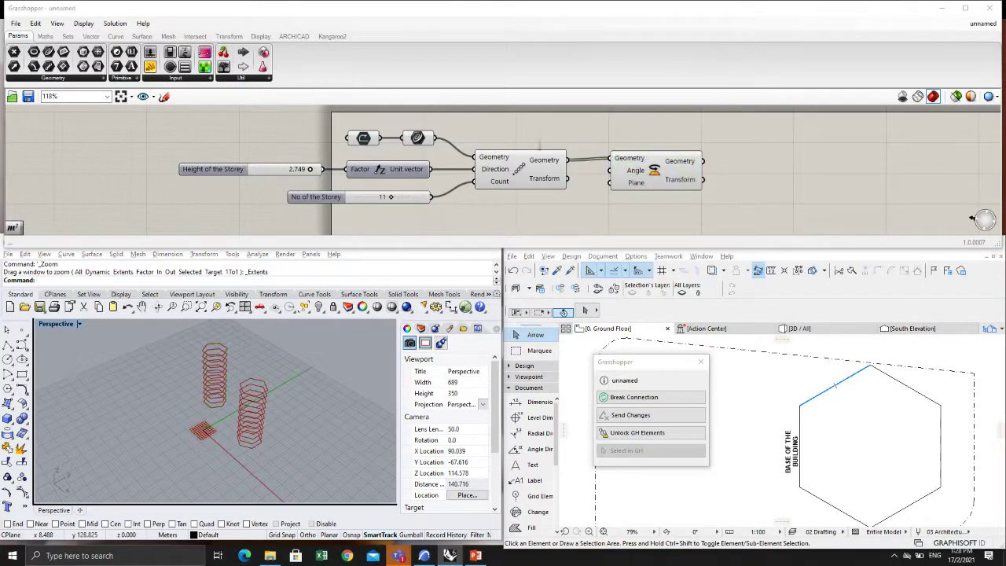
Step: Add an Area component above Linear Array and connect the hexagon Curve parameter to its Geometry input
double_click(540, 141)
text(area)
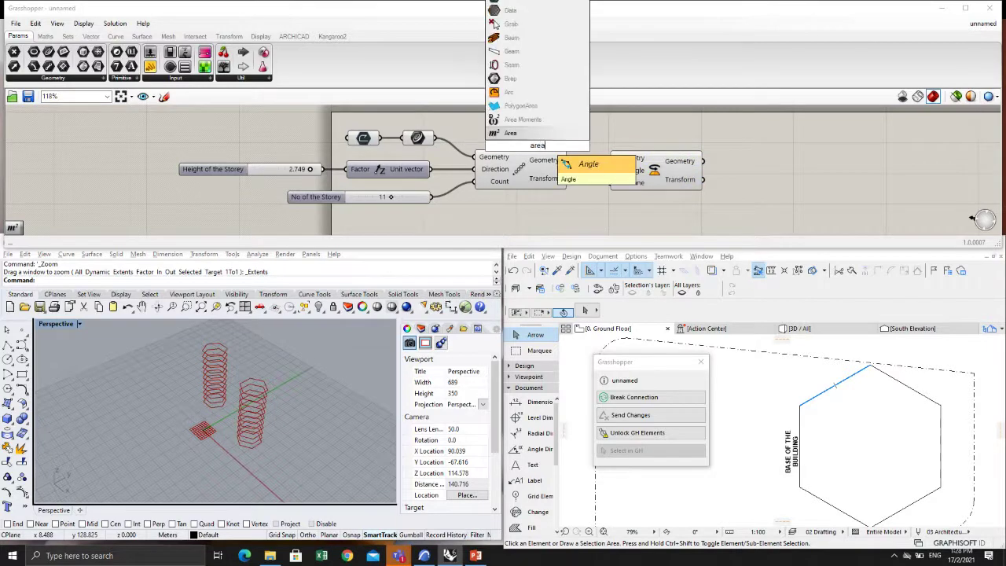
click(511, 133)
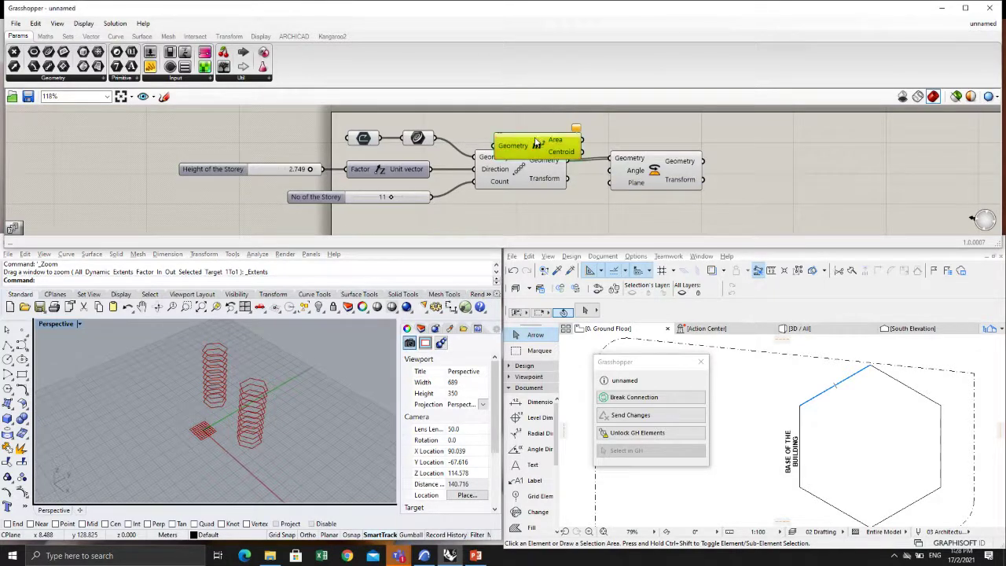
drag(535, 145, 533, 126)
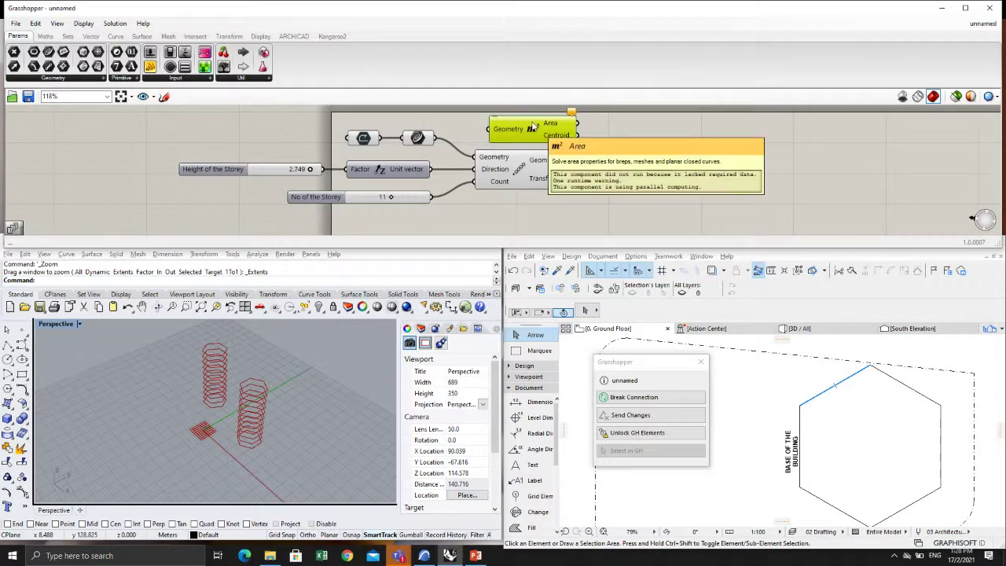
drag(437, 141, 499, 134)
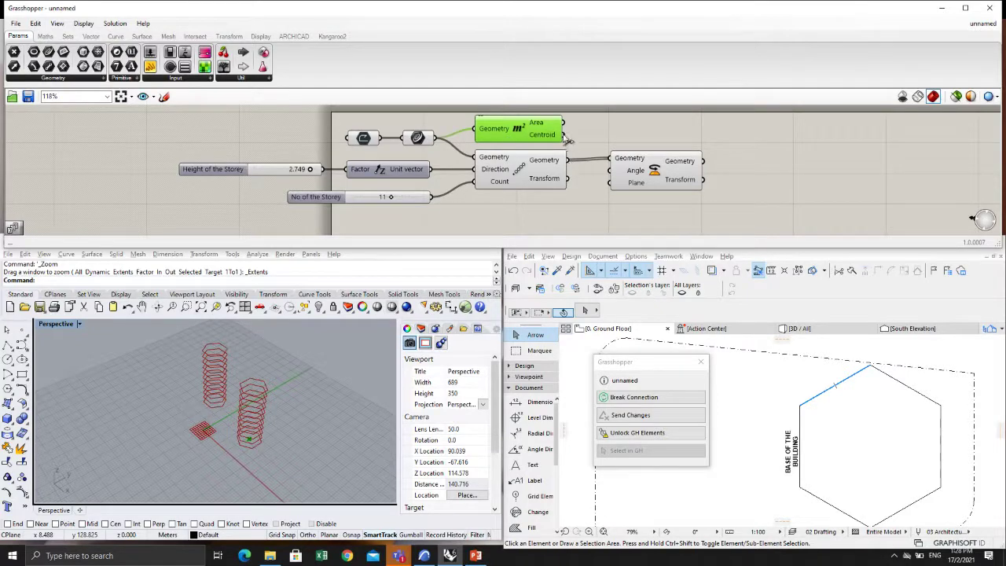
Step: Connect the Centroid output of Area to the Plane input of Rotate and inspect the rotated stack up close
drag(563, 134, 610, 183)
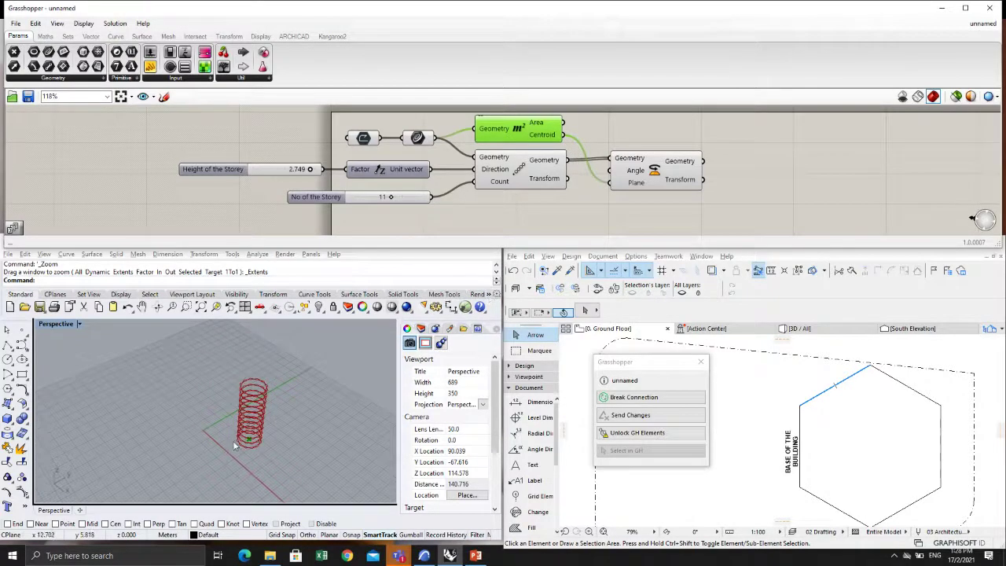
scroll(234, 446, up, 8)
mouse_move(300, 439)
right_down()
mouse_move(308, 412)
mouse_move(312, 433)
right_up()
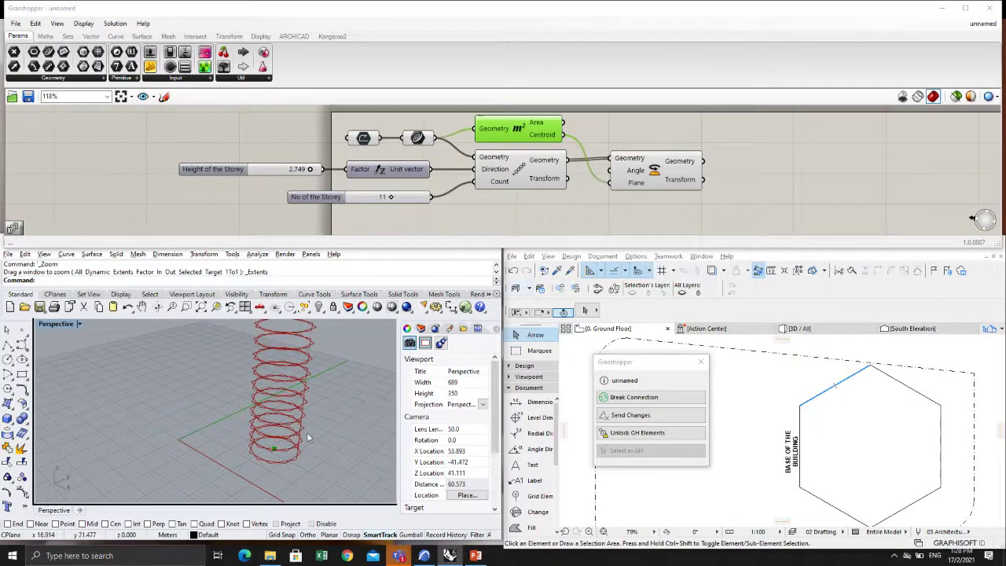
Step: Turn off the preview of the Linear Array component and inspect the rotated stack on its own in the Perspective viewport
click(654, 171)
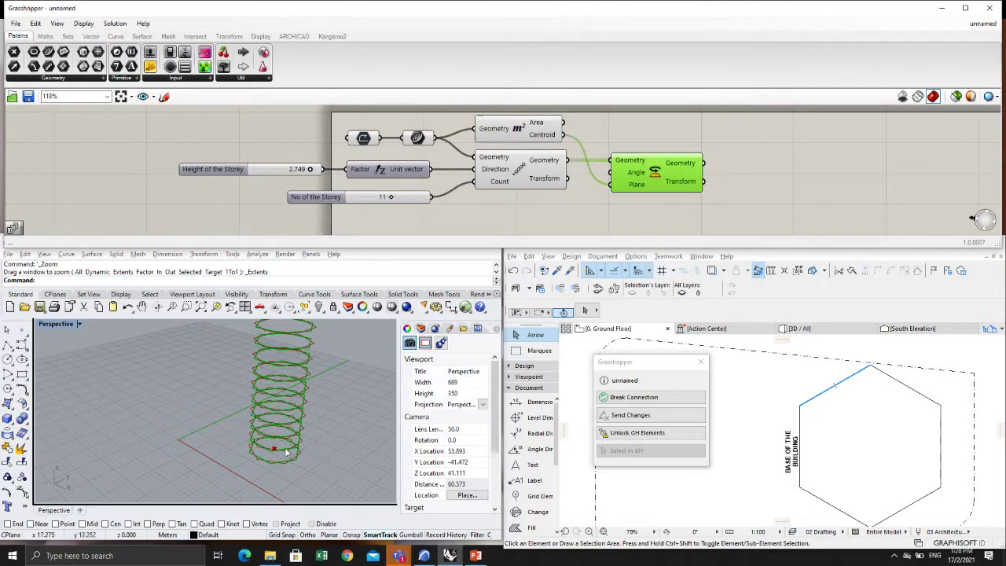
scroll(311, 448, down, 4)
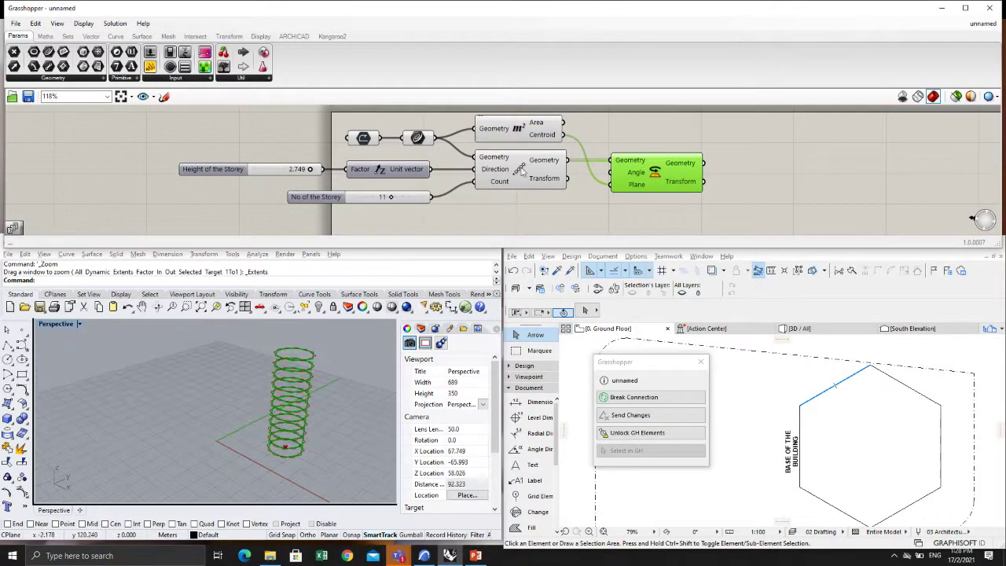
click(511, 169)
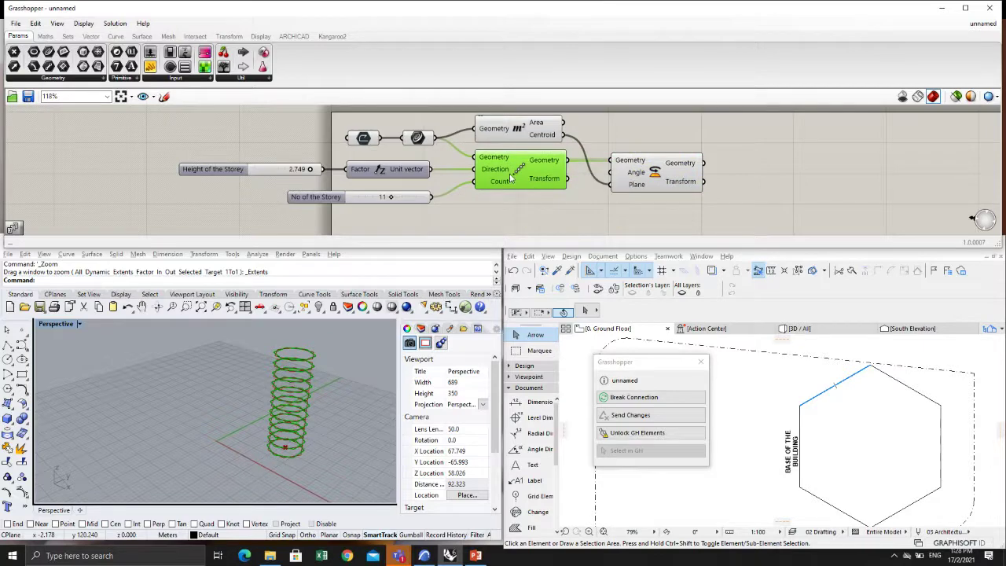
right_click(512, 175)
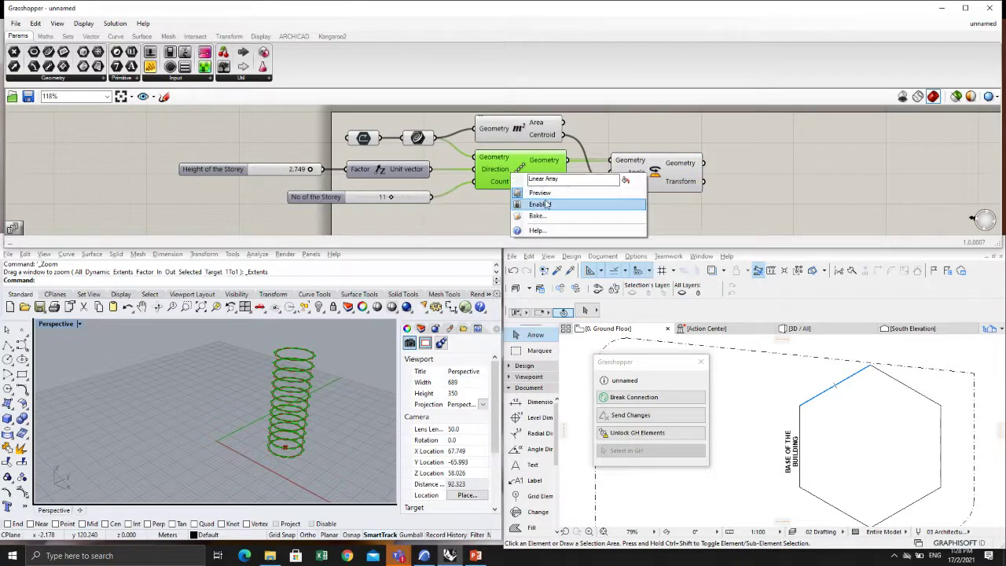
click(543, 194)
right_drag(320, 453, 282, 433)
scroll(287, 428, down, 3)
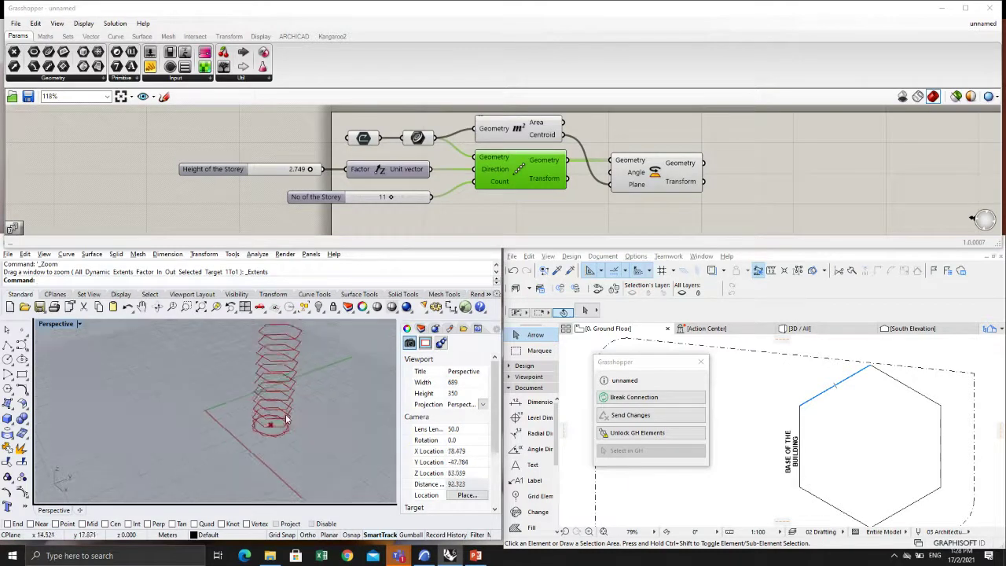
scroll(286, 427, up, 4)
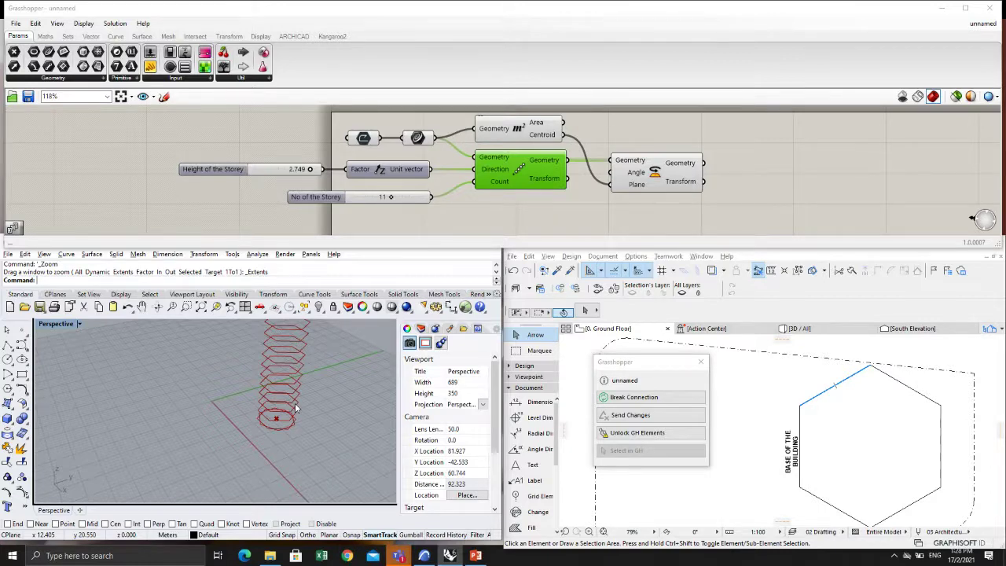
Step: Add a Series component to the canvas and place it directly below Linear Array
double_click(740, 177)
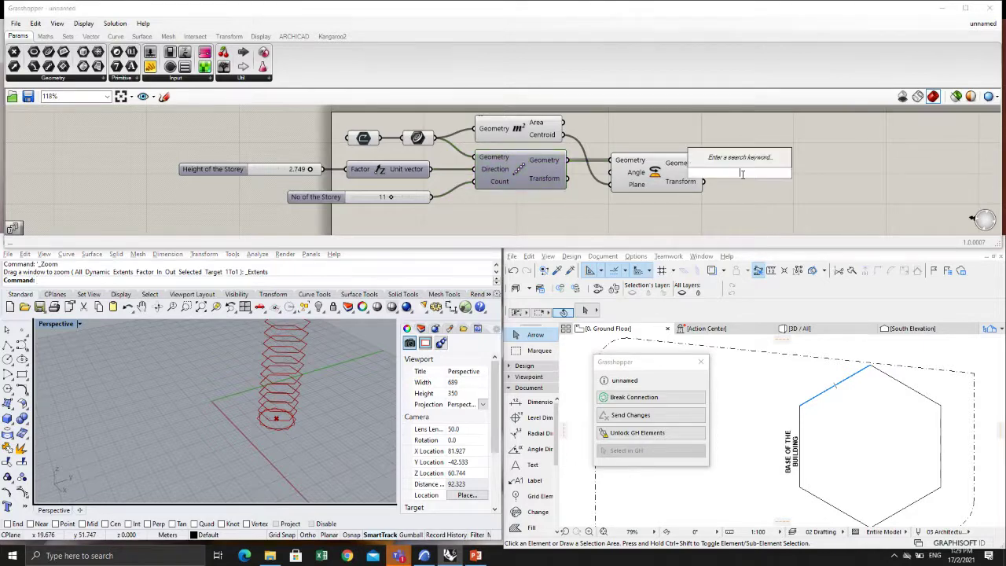
text(series)
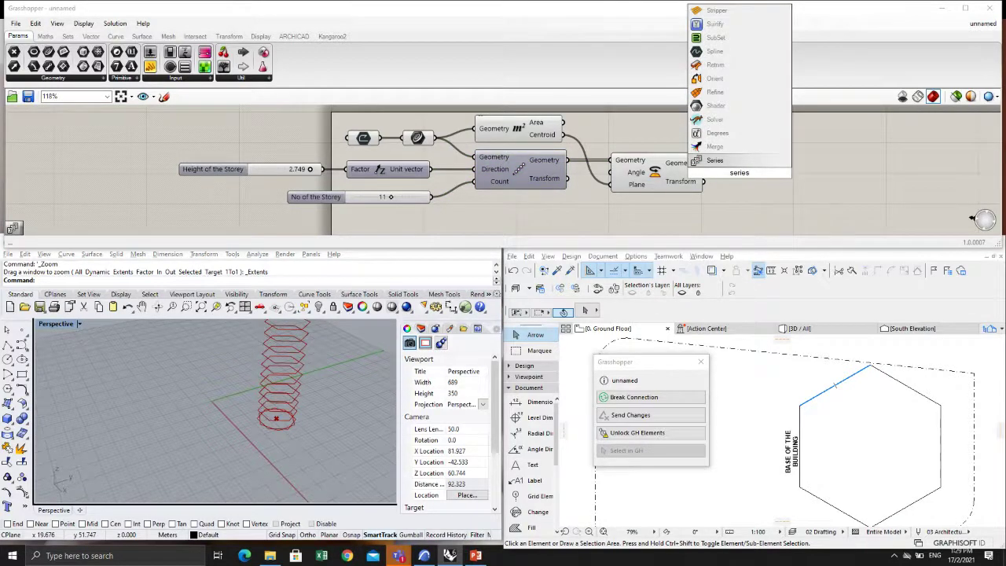
click(715, 160)
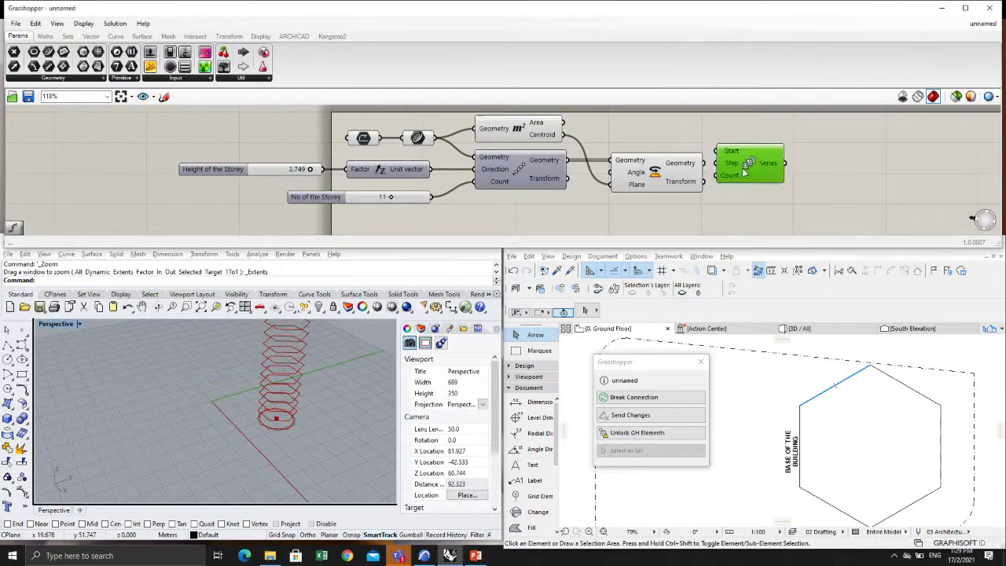
drag(743, 173, 751, 182)
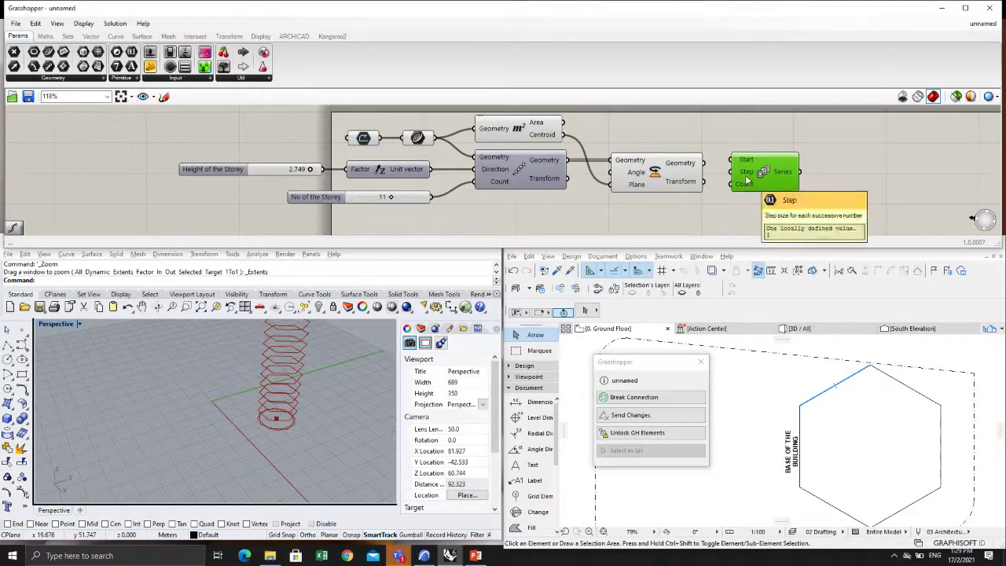
right_drag(604, 209, 673, 208)
scroll(658, 211, down, 2)
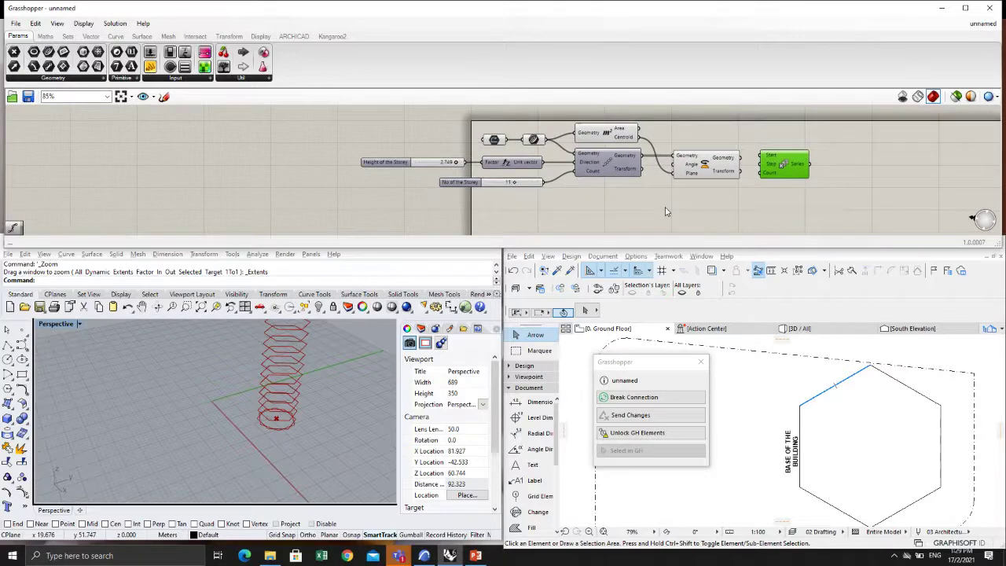
drag(776, 172, 606, 212)
right_drag(660, 207, 675, 210)
scroll(676, 210, up, 1)
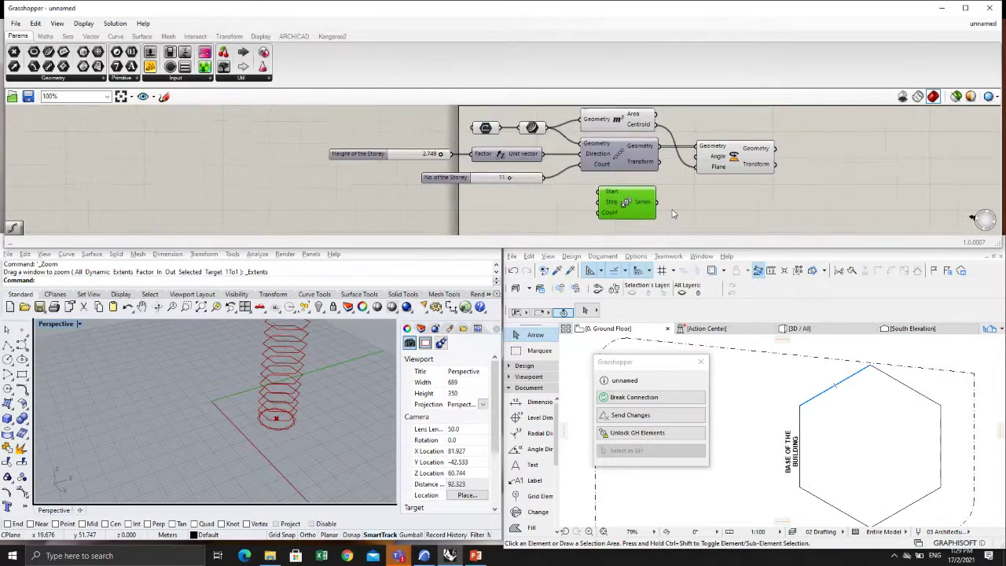
Step: Switch Rotate's Angle input to degrees and connect the Series output to it, spacing the components slightly apart
right_click(717, 161)
right_click(703, 158)
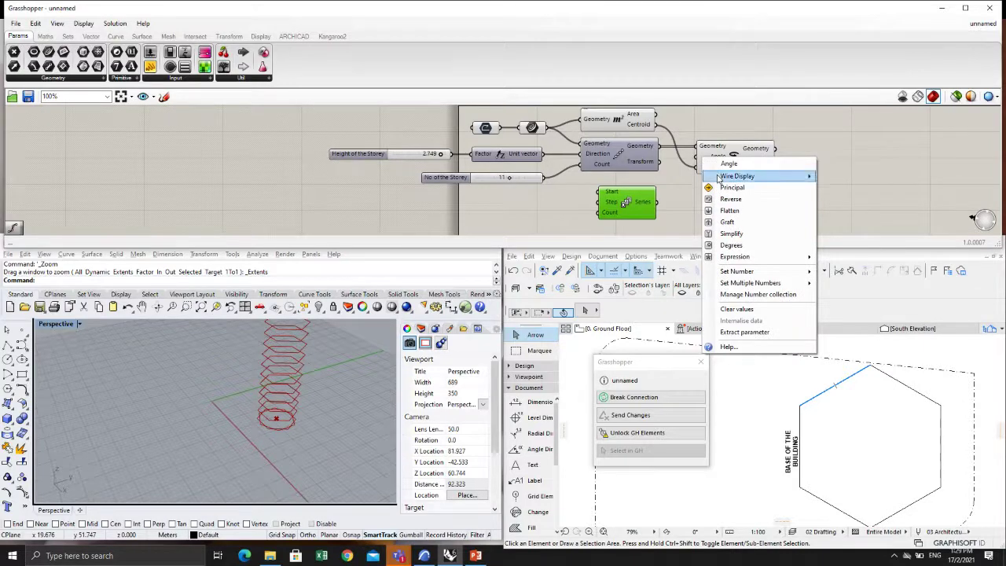
click(735, 245)
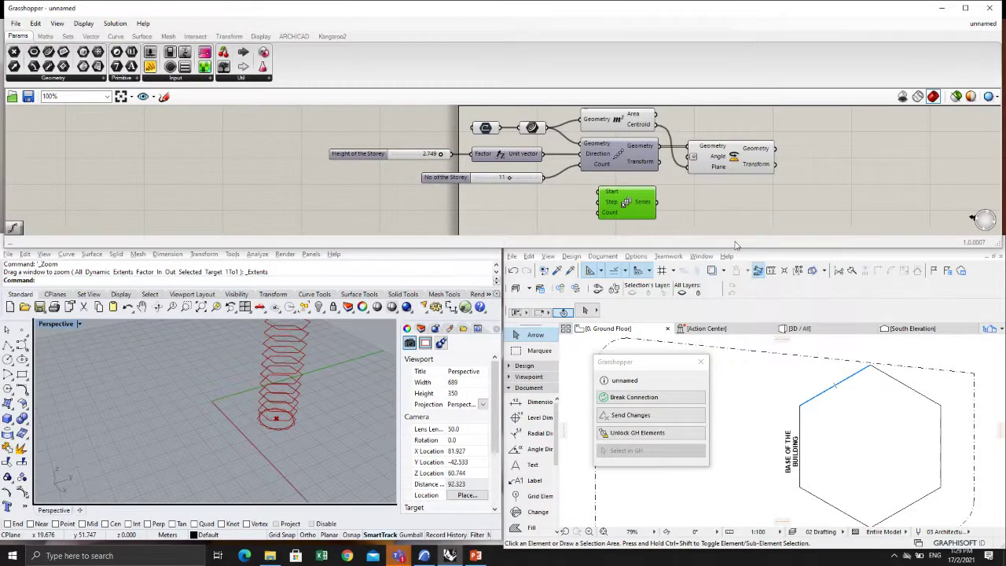
drag(714, 158, 729, 157)
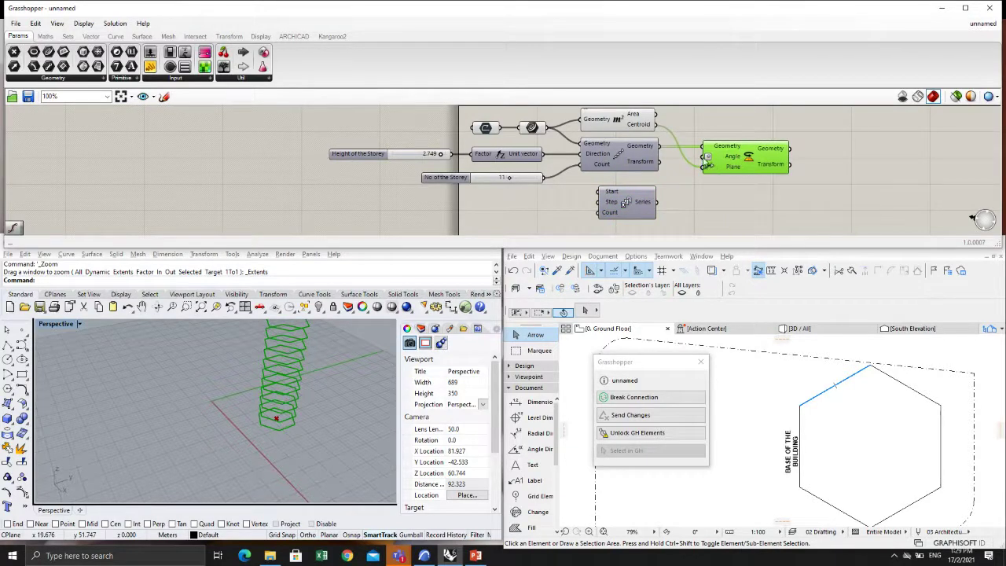
drag(707, 156, 598, 216)
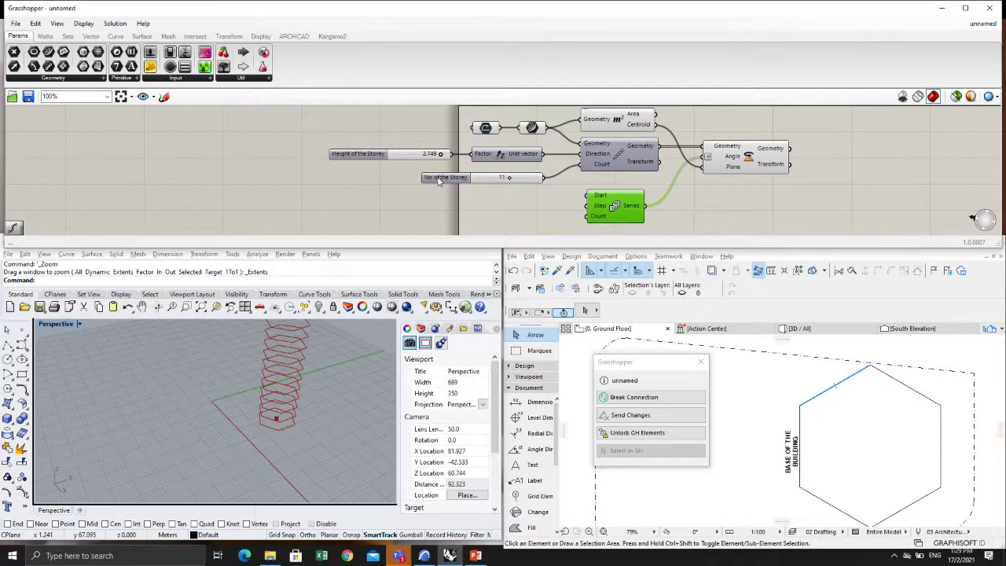
Step: Duplicate the No of the Storey slider below the original, rename the copy Rot. of Angle and set its maximum to 360
drag(439, 179, 422, 207)
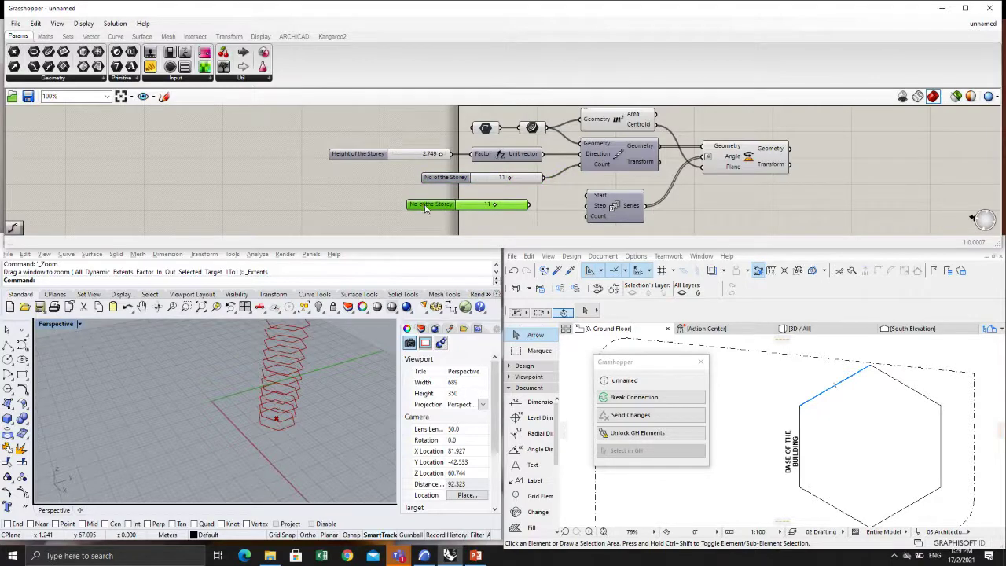
double_click(427, 206)
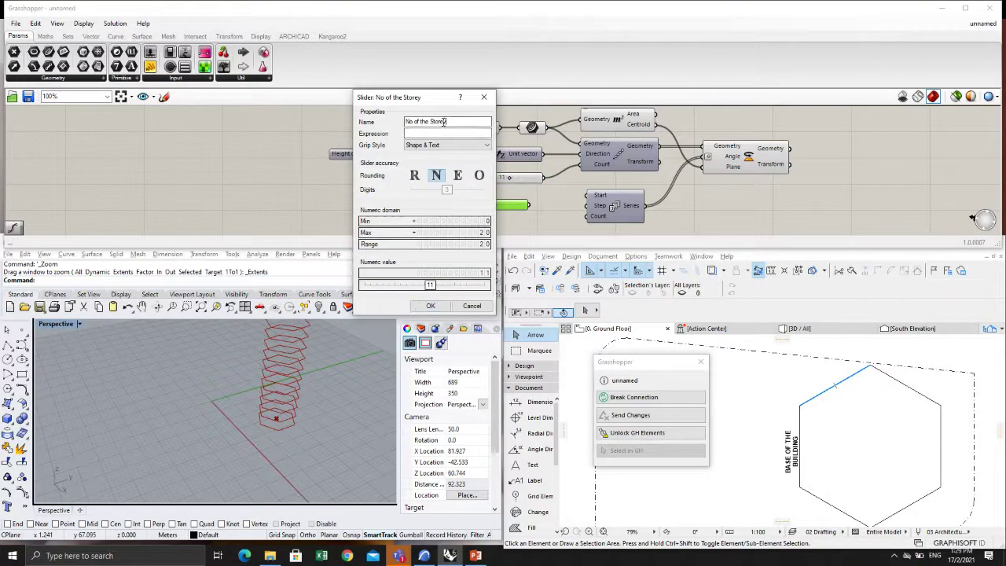
text(Rot. of)
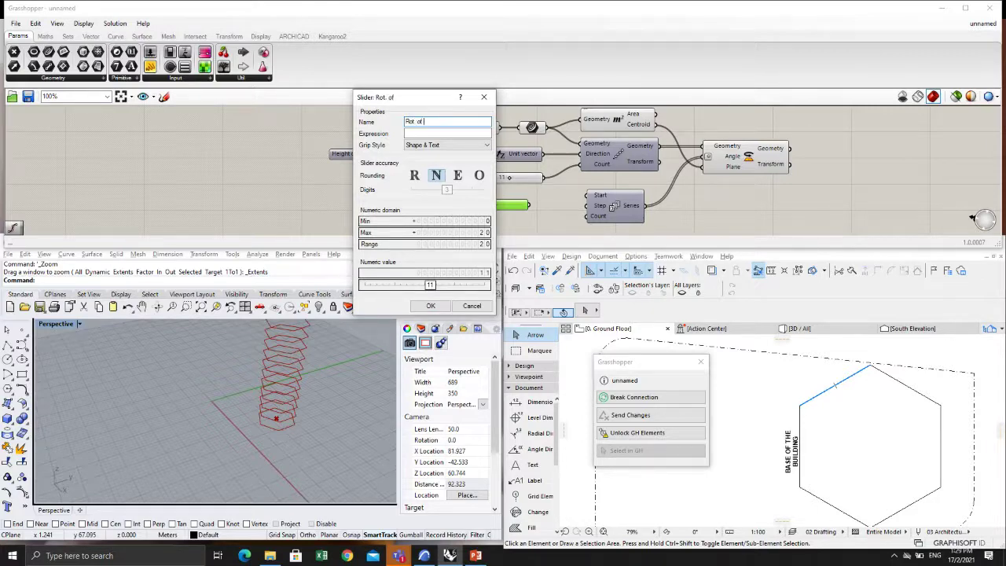
text( Angle)
double_click(465, 233)
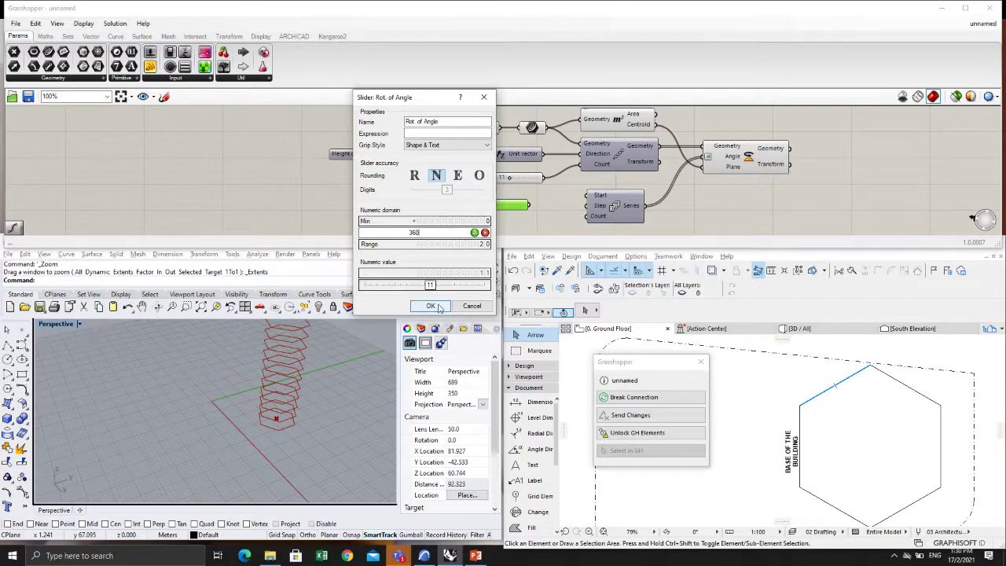
click(432, 307)
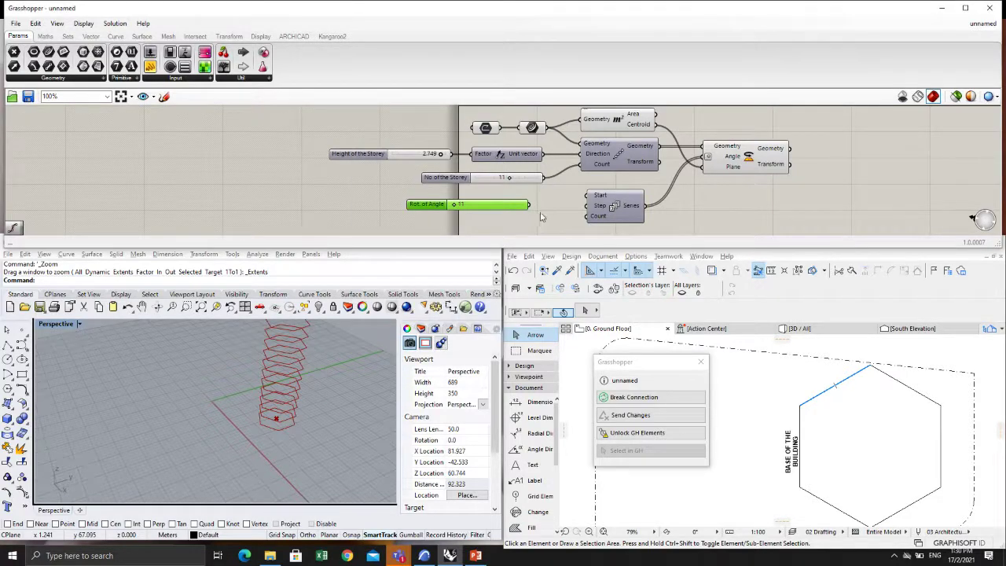
Step: Connect the Rot. of Angle slider to the Step input of Series and the No of the Storey slider to its Count input
drag(529, 205, 588, 206)
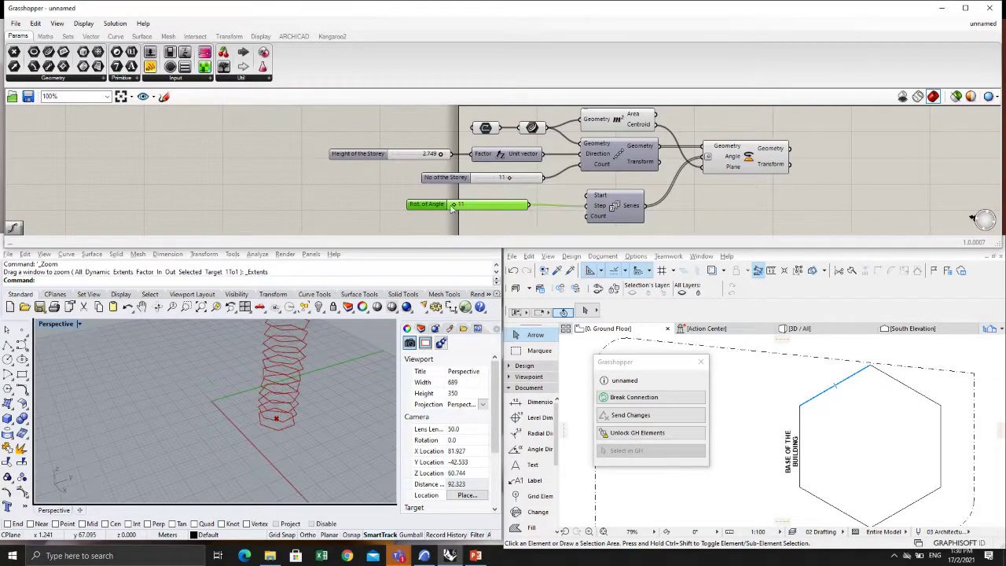
drag(428, 209, 419, 209)
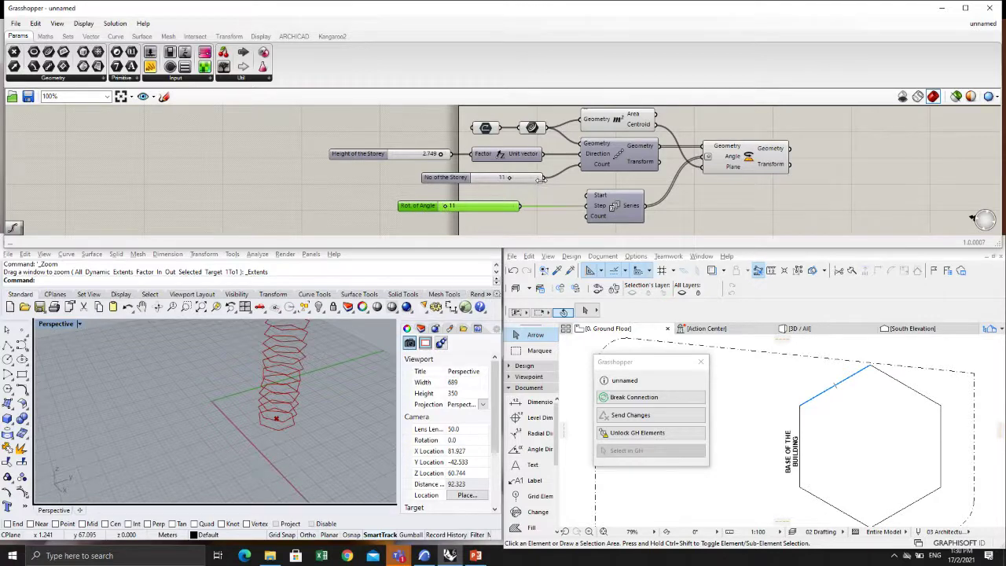
drag(468, 181, 442, 186)
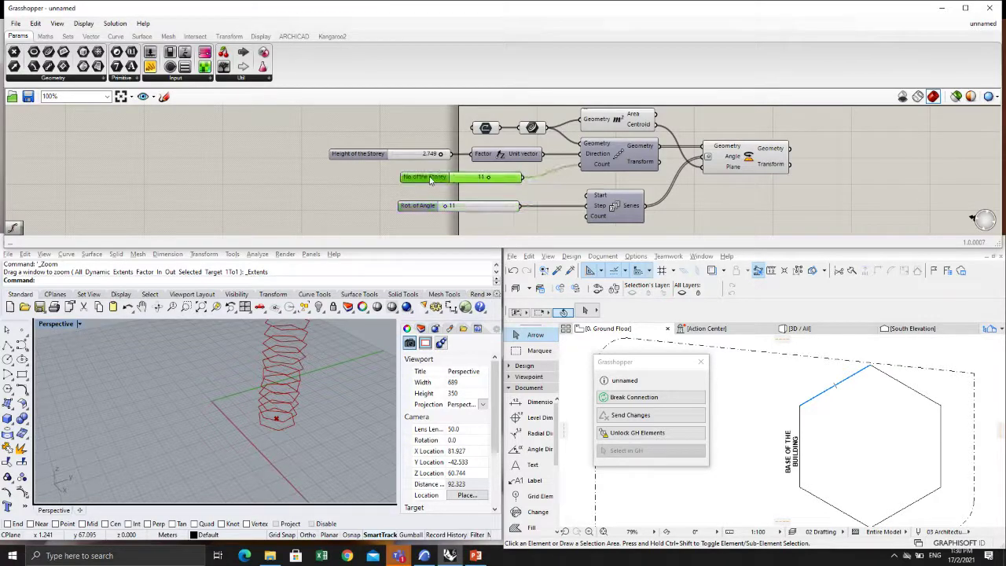
double_click(436, 179)
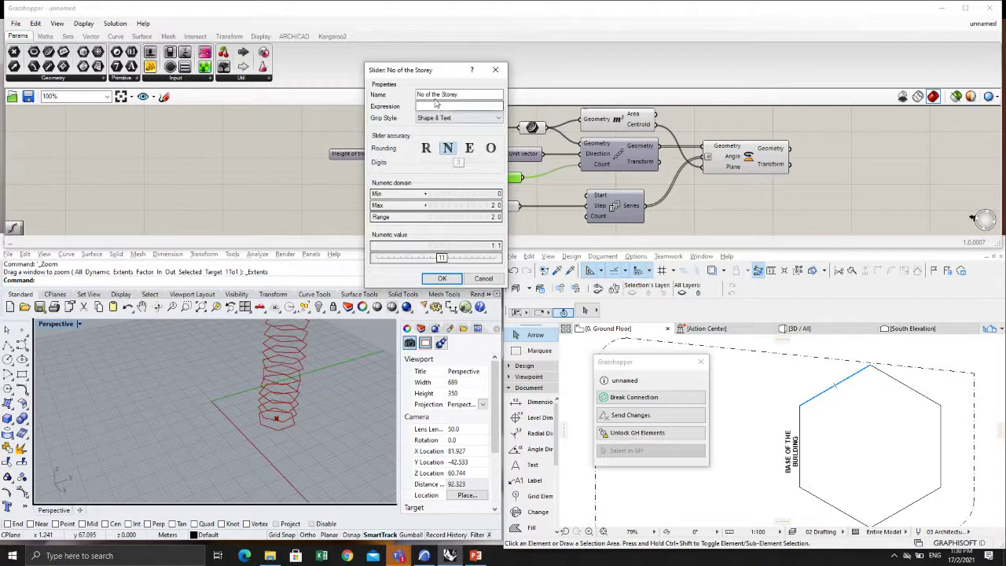
click(443, 278)
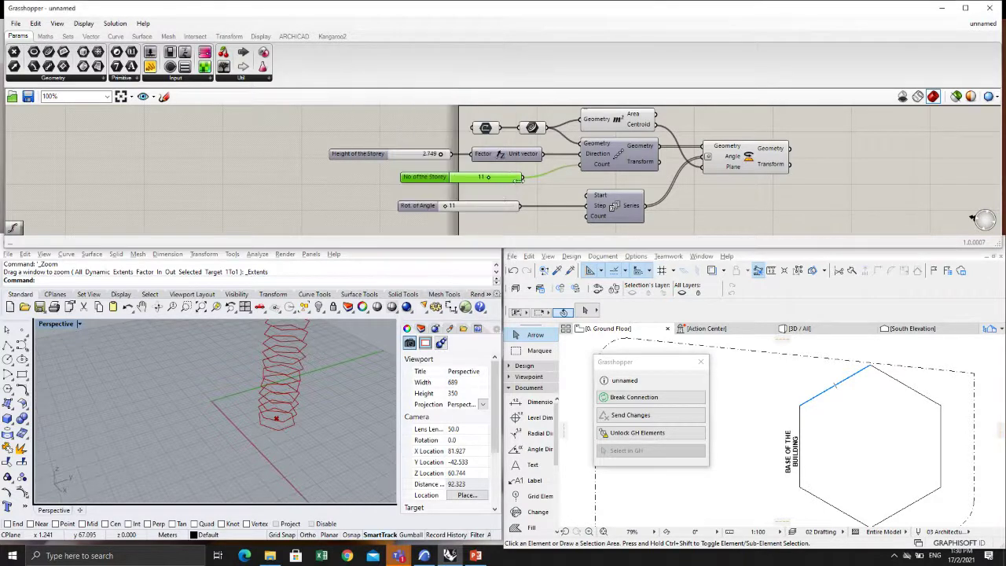
drag(520, 176, 591, 233)
drag(423, 182, 414, 185)
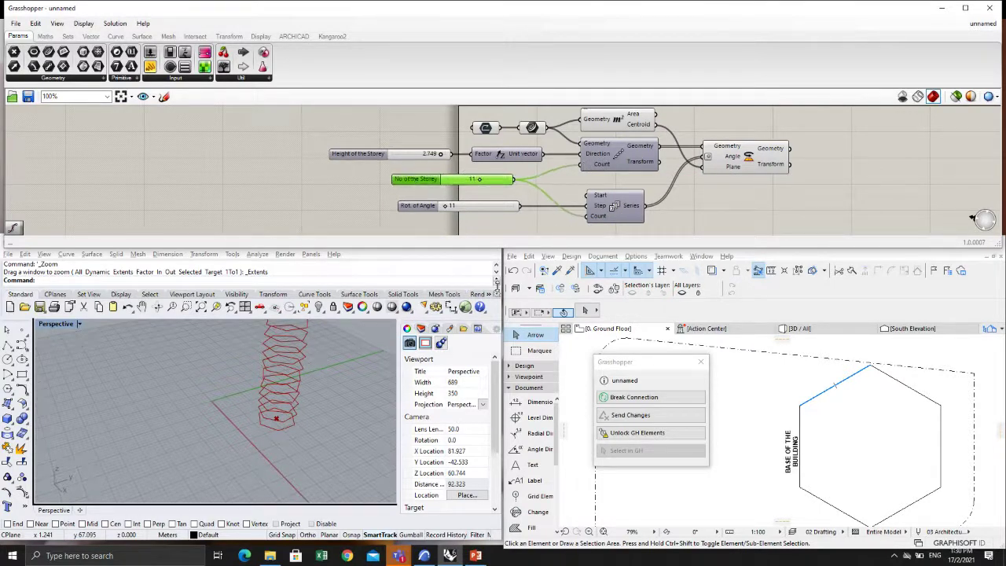
Step: Inspect the twisted stack in the Perspective viewport and set the Rot. of Angle slider to 0 for comparison
right_drag(305, 405, 328, 370)
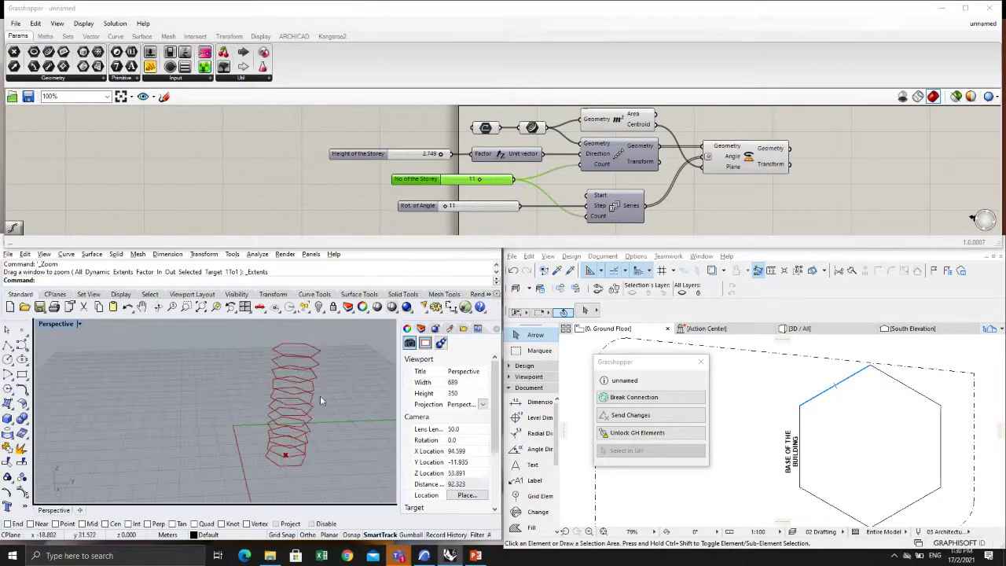
scroll(311, 423, up, 2)
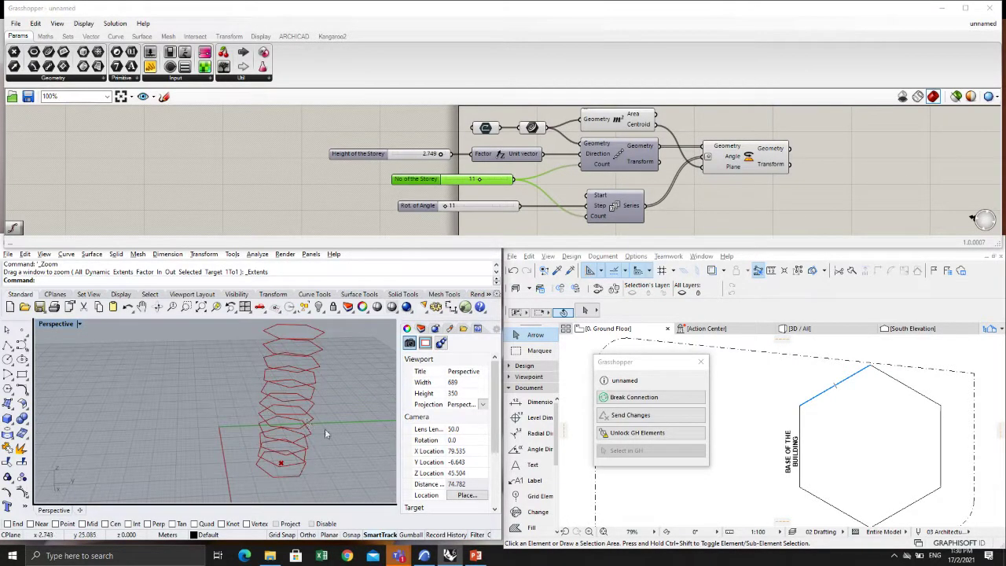
right_drag(324, 430, 304, 430)
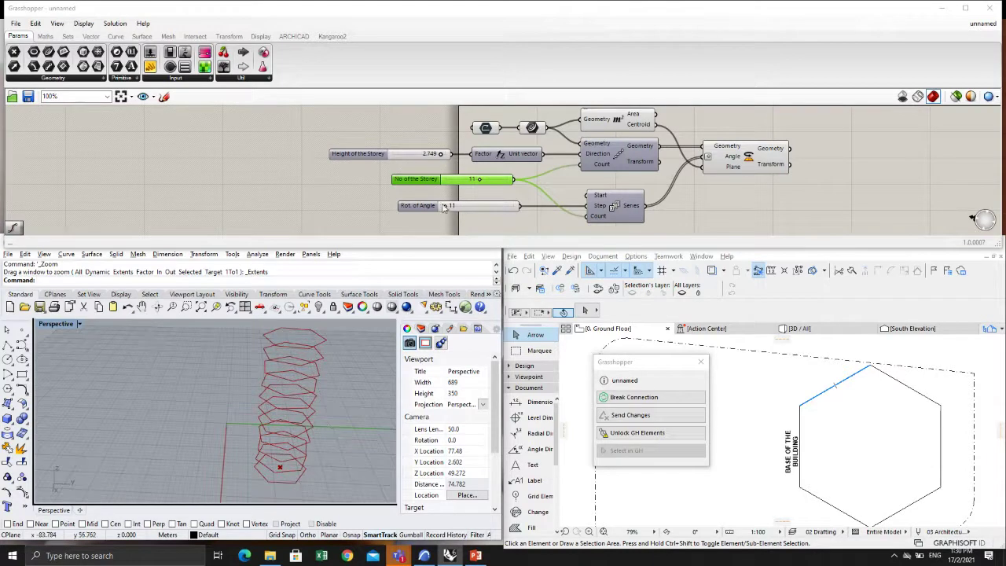
mouse_move(445, 206)
mouse_down()
mouse_move(483, 203)
mouse_move(438, 206)
mouse_up()
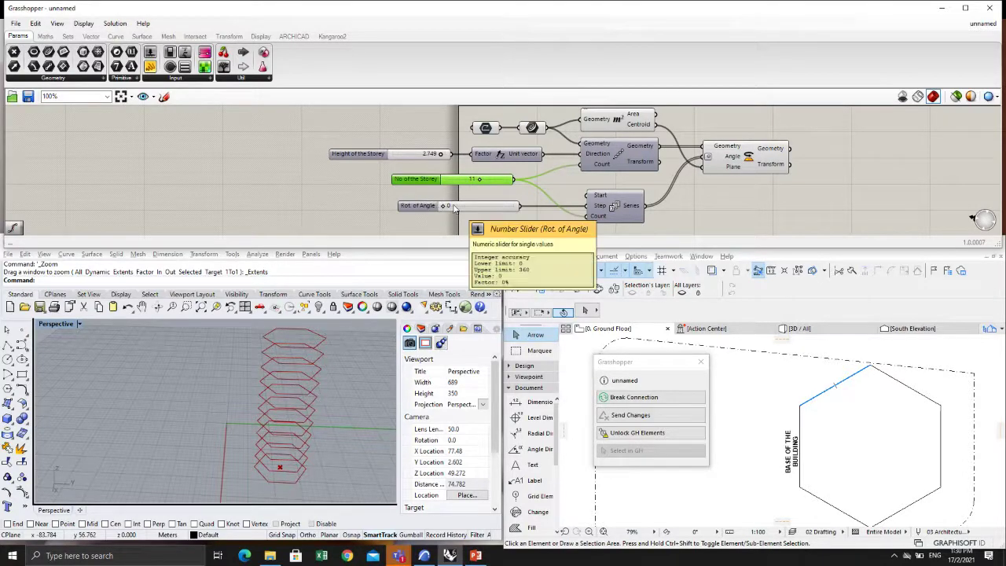
Step: Set the Rot. of Angle slider to 10 and inspect the twisting storeys from another side in the Perspective viewport
double_click(460, 205)
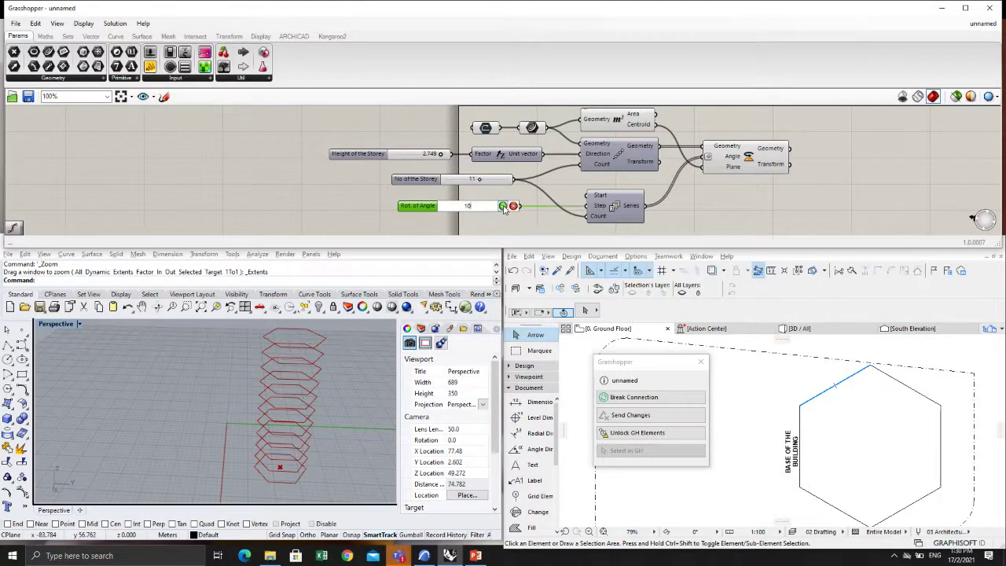
click(503, 206)
right_drag(314, 464, 257, 458)
scroll(238, 439, down, 8)
scroll(255, 460, up, 6)
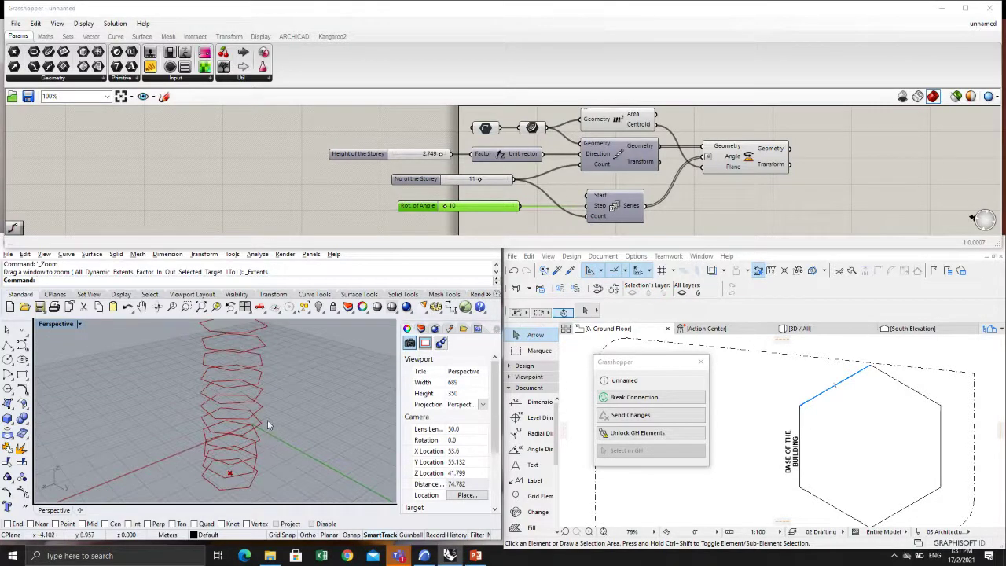
scroll(267, 424, down, 2)
mouse_move(267, 424)
right_down()
mouse_move(285, 435)
mouse_move(268, 408)
right_up()
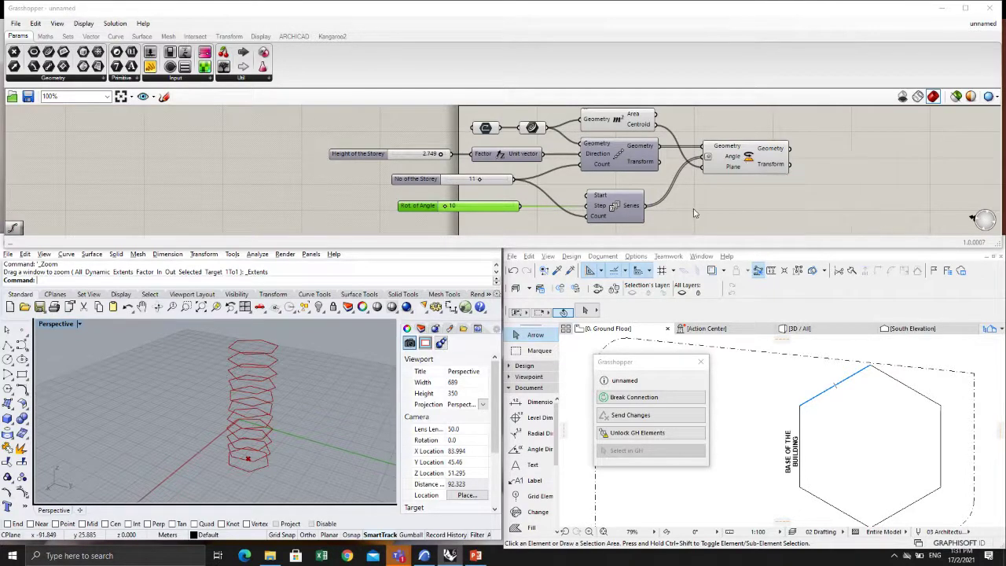
Step: Add a Divide Curve component beside Rotate and connect Rotate's Geometry output to its Curve input
right_drag(685, 209, 536, 206)
right_drag(683, 167, 599, 182)
click(600, 181)
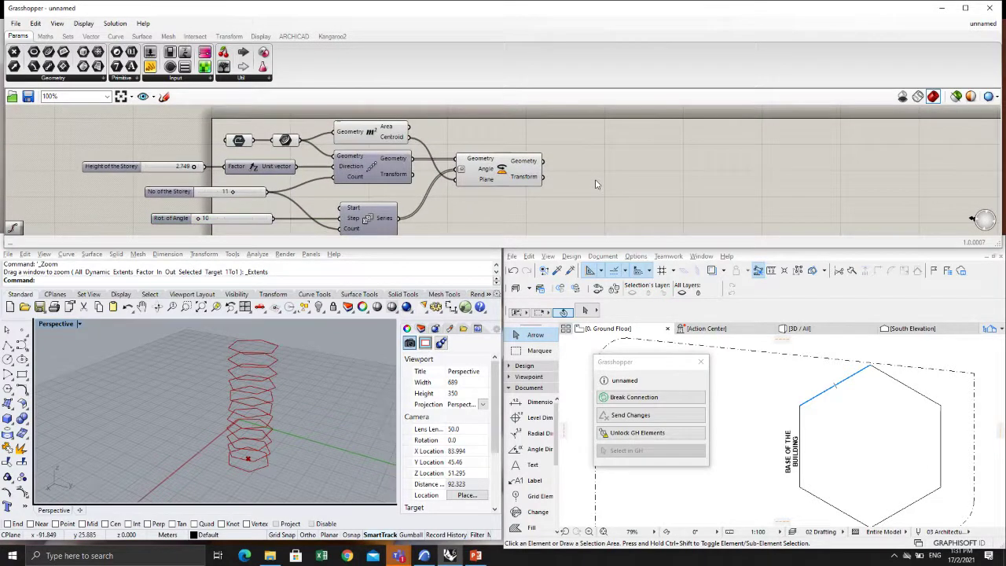
double_click(596, 182)
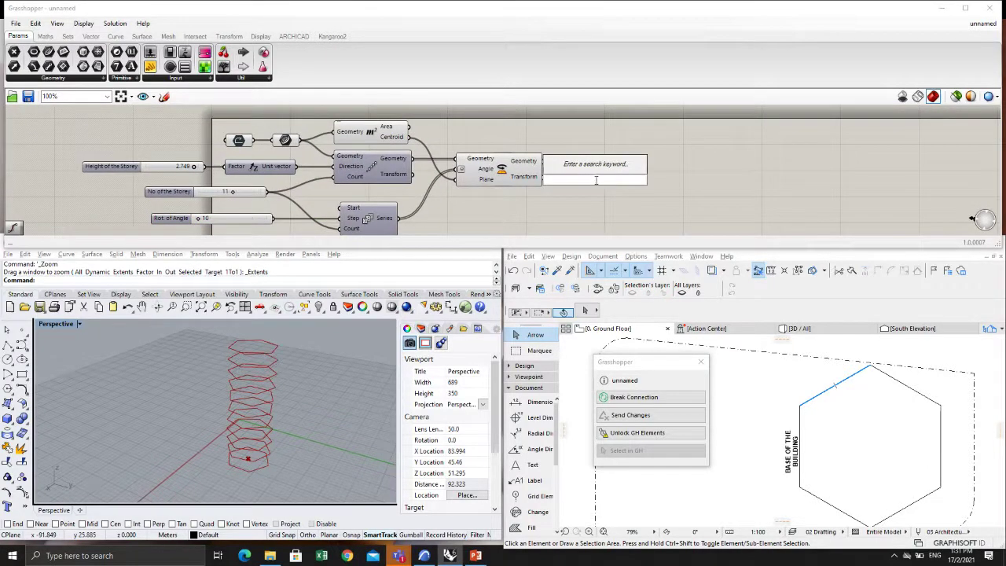
text(div)
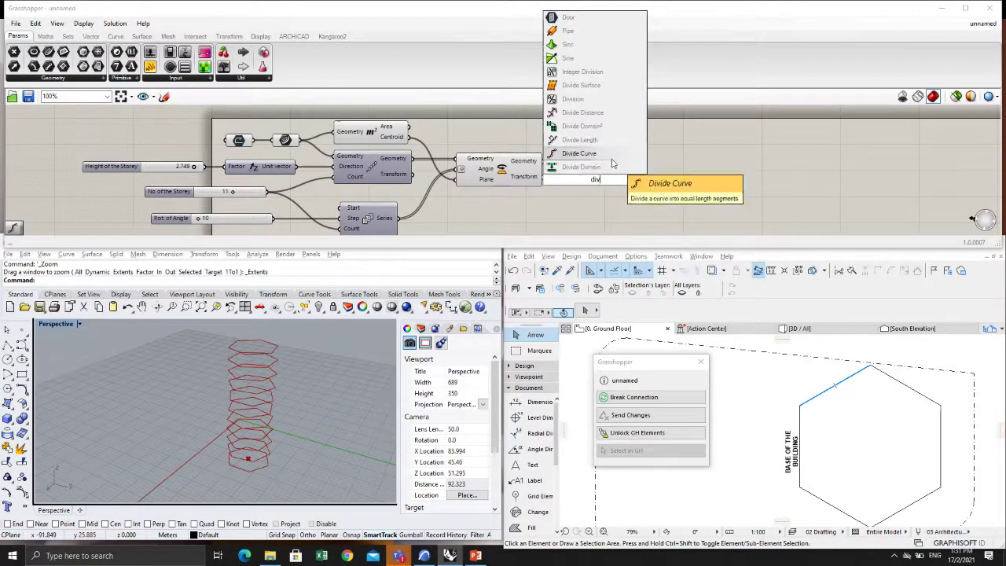
click(587, 154)
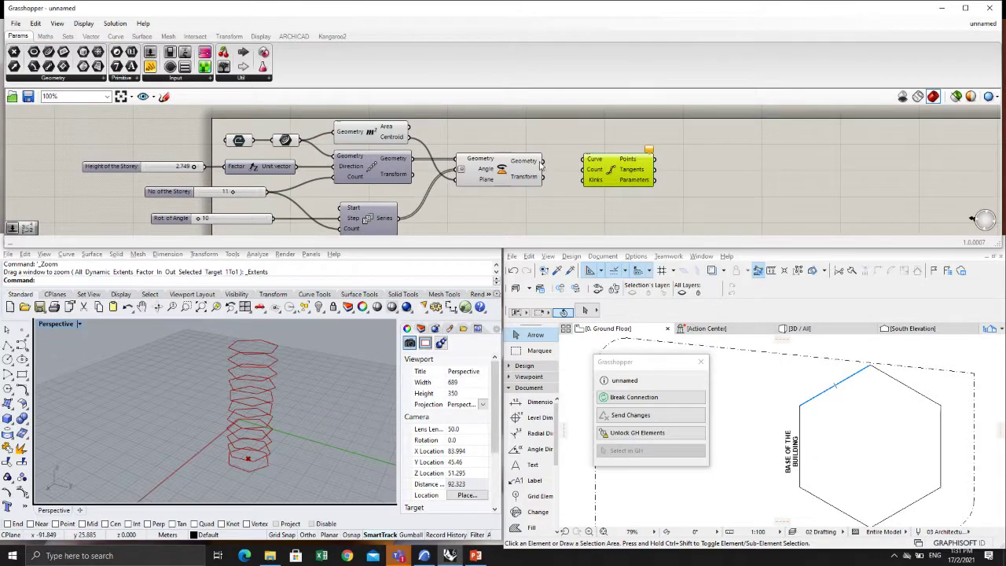
drag(541, 163, 620, 174)
Step: Inspect the division points along the twisted storey outlines in the Perspective viewport, close up and from several angles
scroll(323, 421, up, 3)
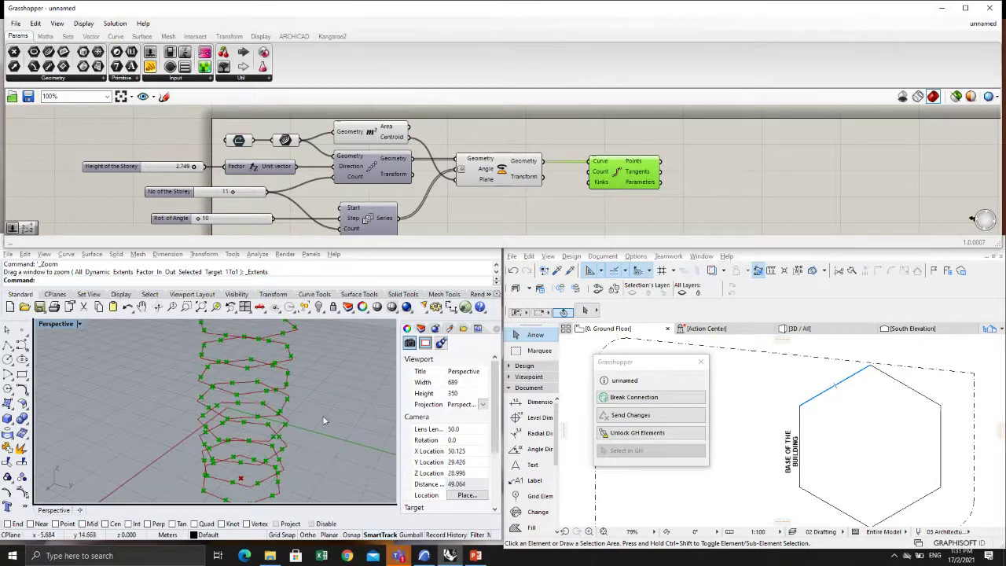
scroll(323, 421, down, 4)
right_drag(314, 421, 268, 432)
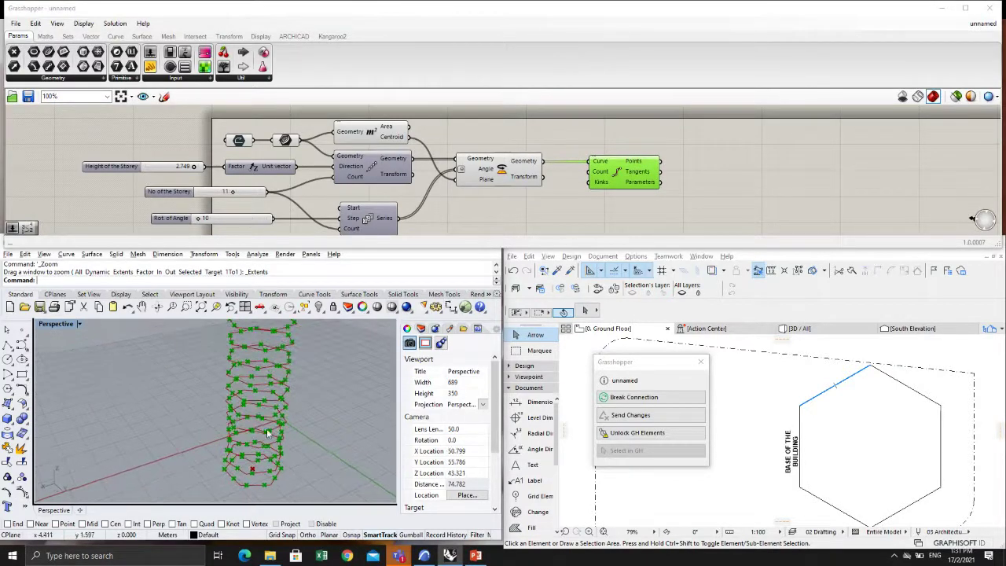
scroll(267, 432, up, 3)
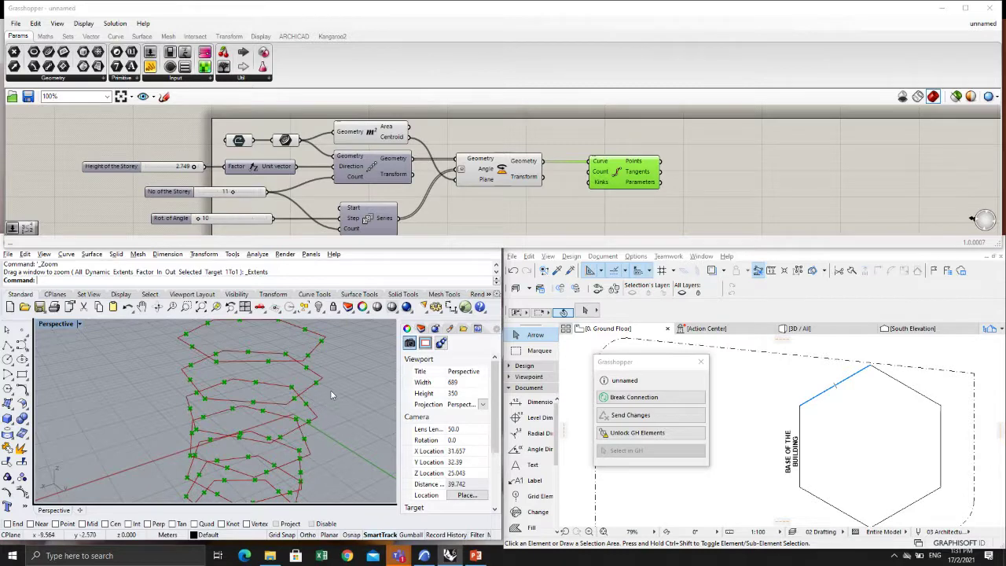
scroll(325, 408, down, 5)
scroll(297, 419, down, 2)
right_drag(297, 419, 271, 444)
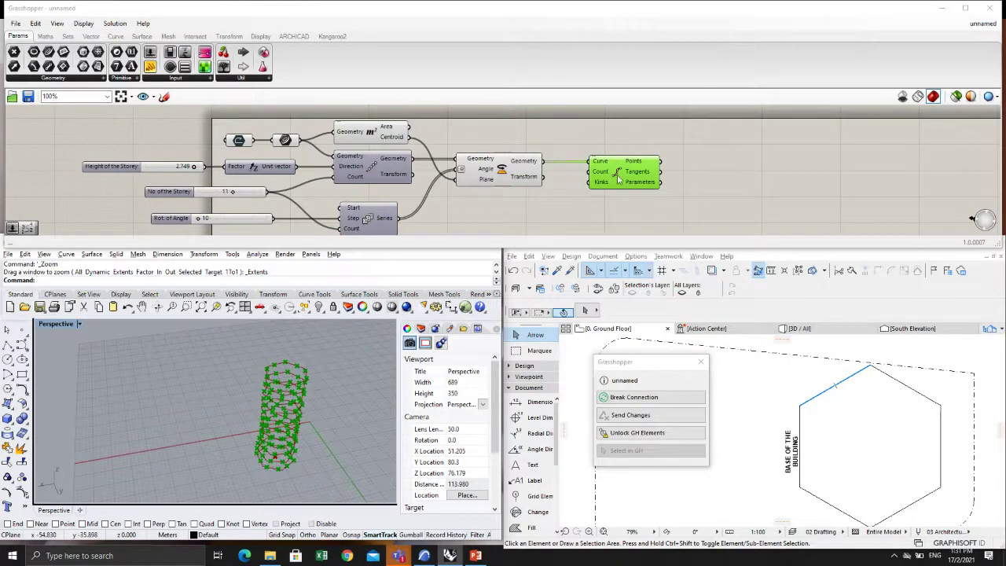
Step: Duplicate the Rot. of Angle slider and place the copy below Rotate, with Divide Curve moved slightly aside
drag(619, 178, 634, 175)
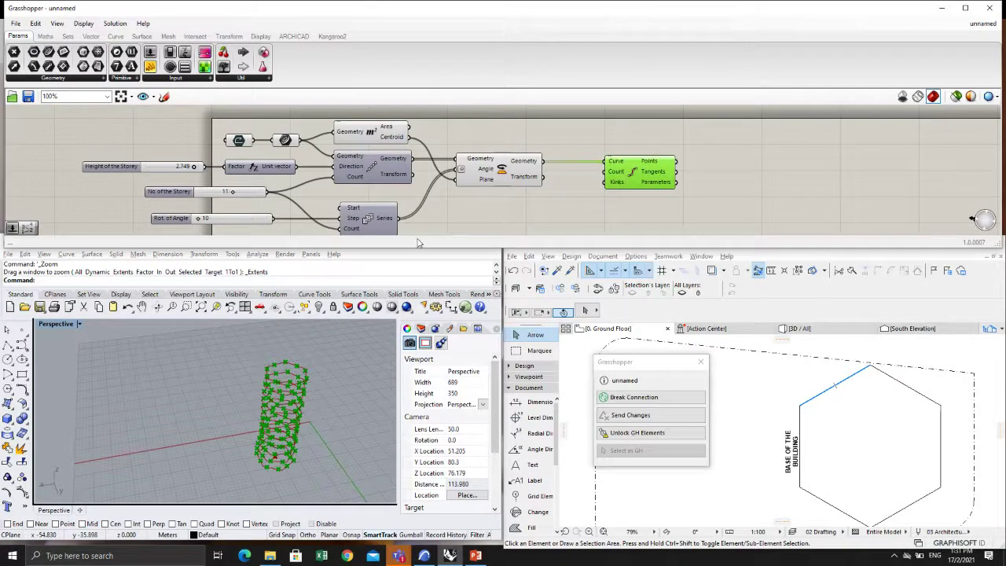
right_drag(472, 218, 500, 187)
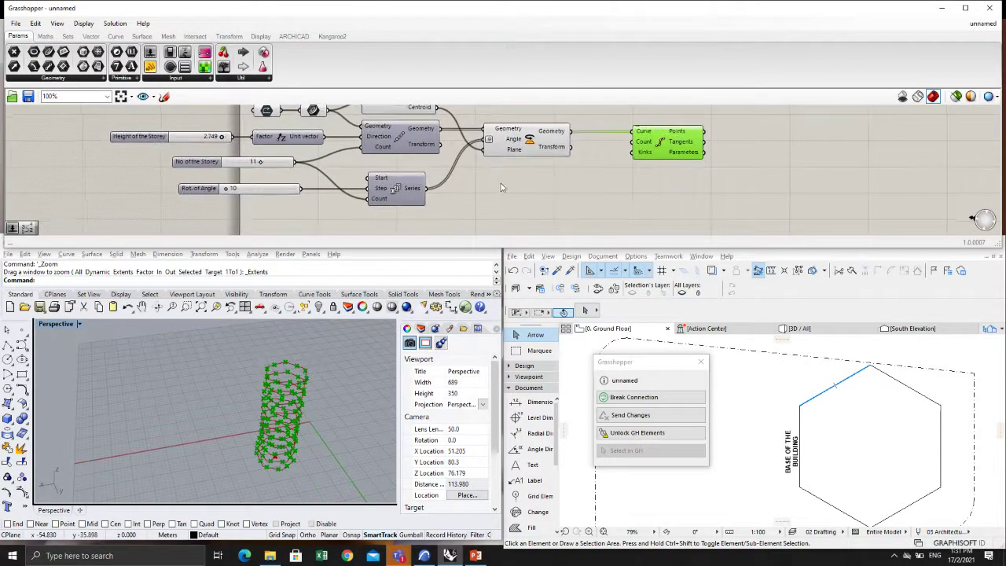
click(203, 189)
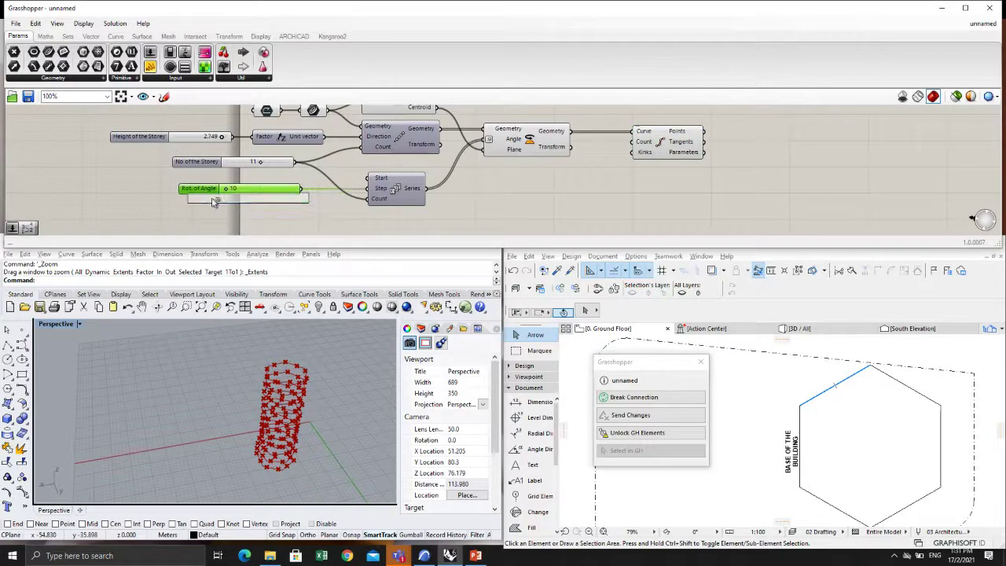
alt+drag(214, 202, 492, 195)
drag(656, 140, 659, 148)
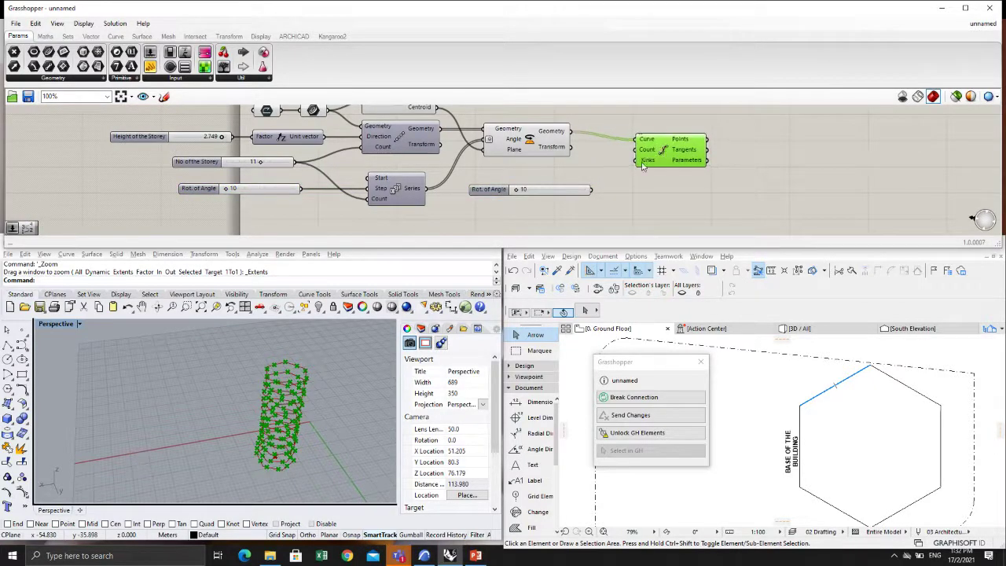
Step: Rename the duplicated slider Number f the point and set its maximum to 25
double_click(493, 193)
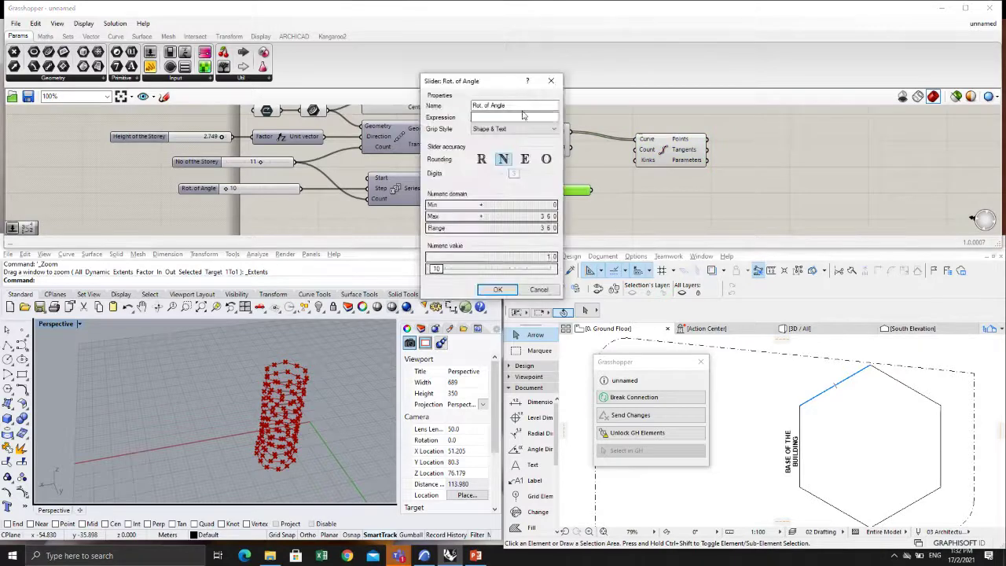
drag(513, 105, 455, 105)
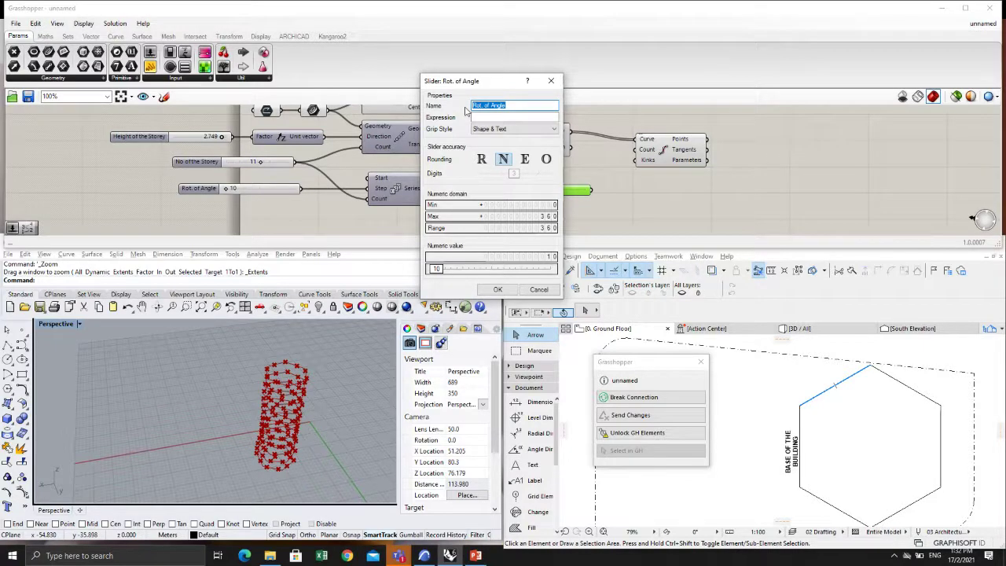
text(N)
text(umber f the point)
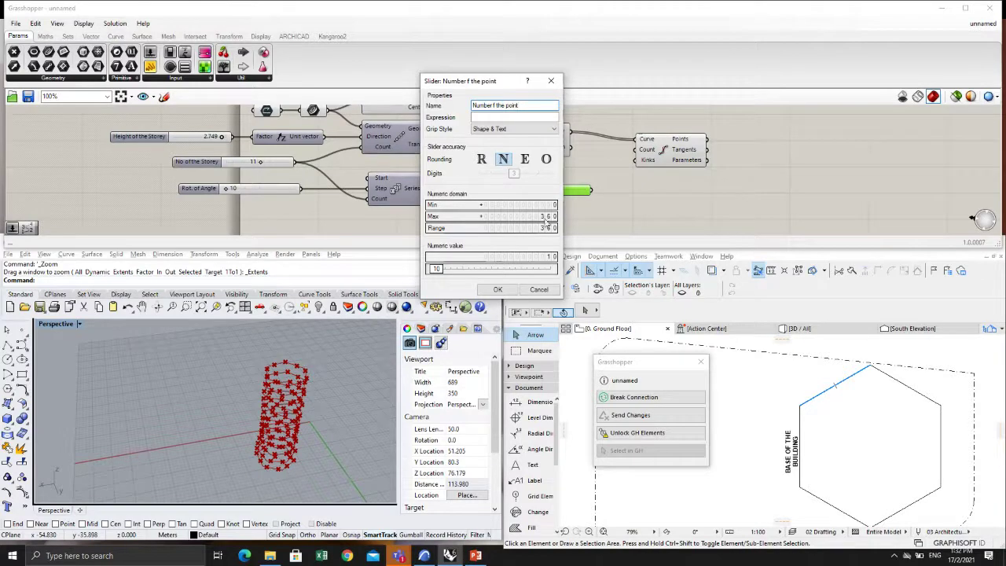
double_click(546, 220)
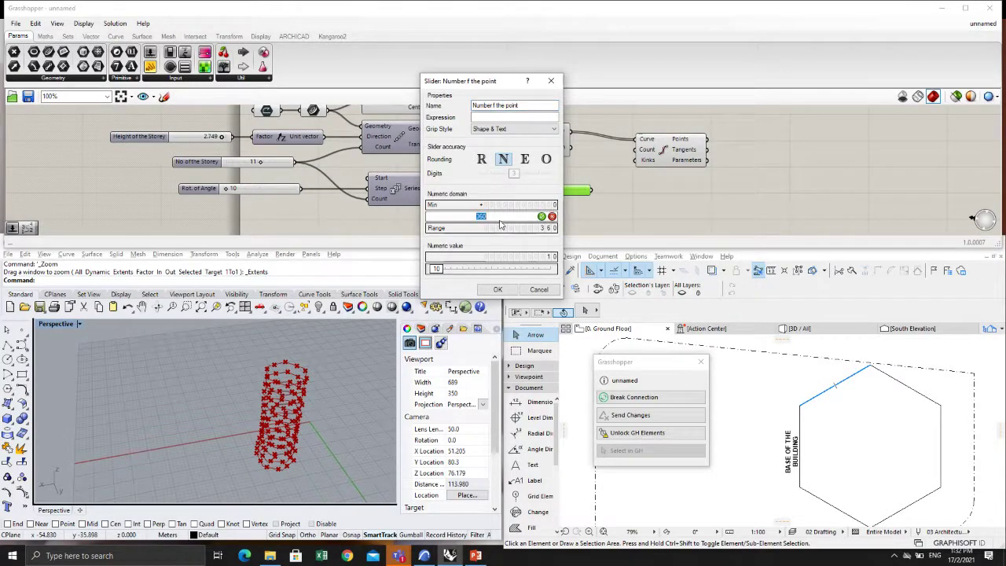
text(2)
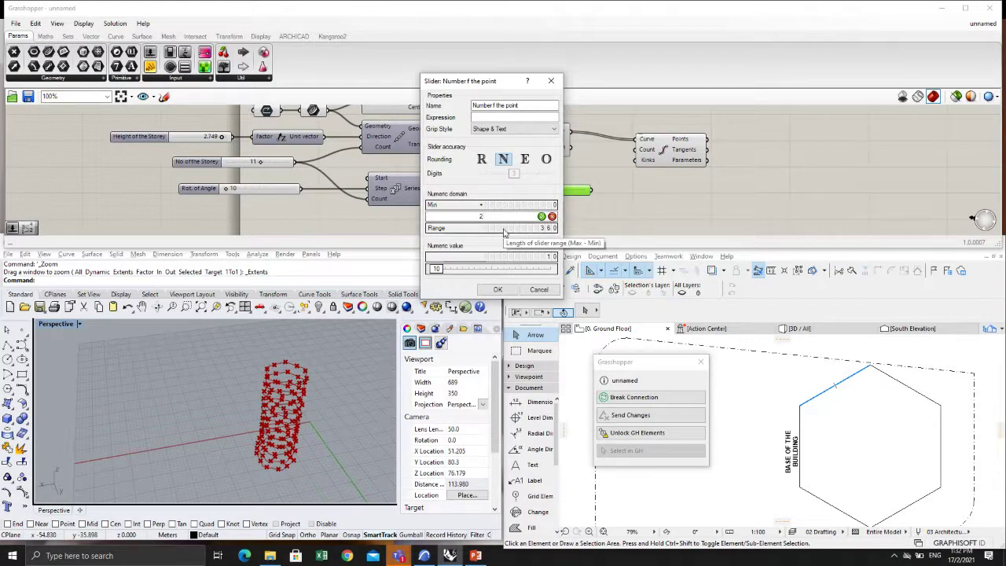
text(5)
click(495, 290)
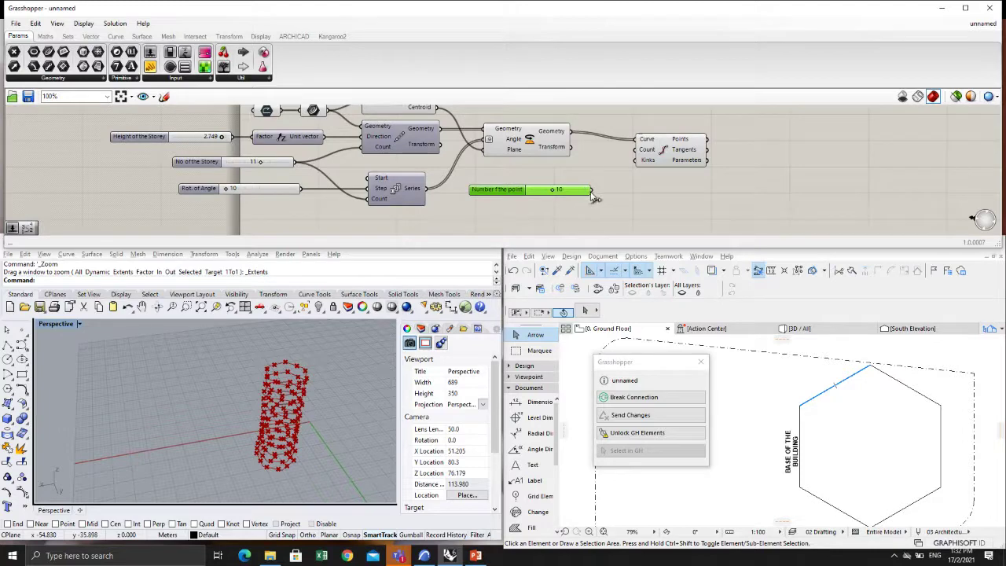
Step: Connect the Number f the point slider to Divide Curve's Count input and set the slider to 15
drag(592, 190, 635, 149)
drag(497, 197, 498, 190)
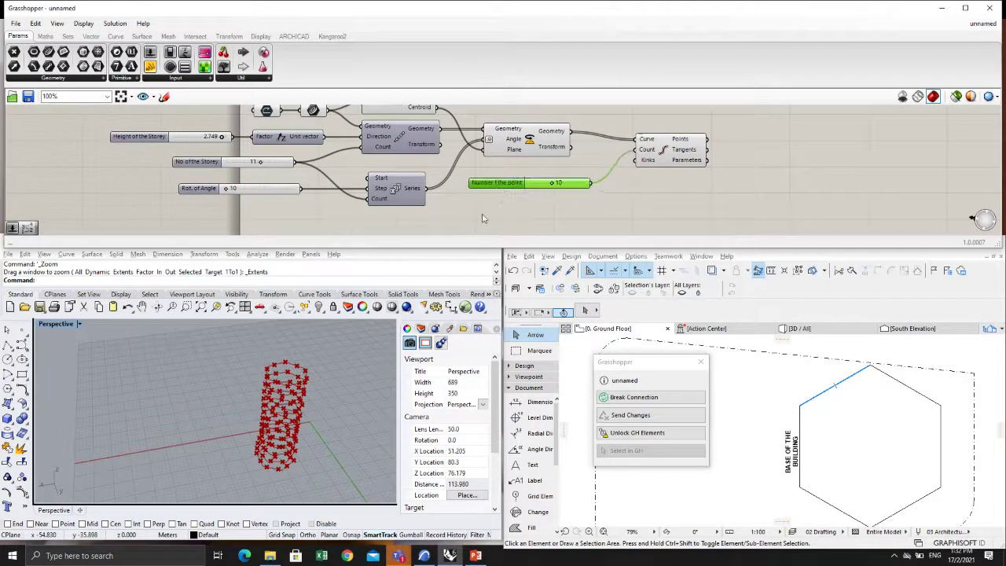
scroll(283, 382, up, 5)
right_drag(310, 388, 269, 379)
scroll(270, 378, up, 2)
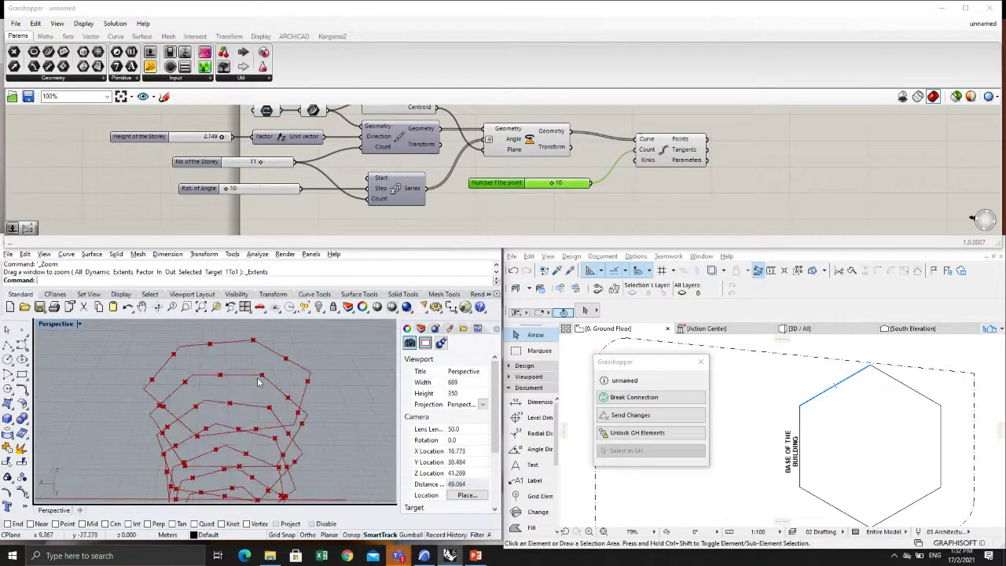
right_drag(209, 391, 244, 391)
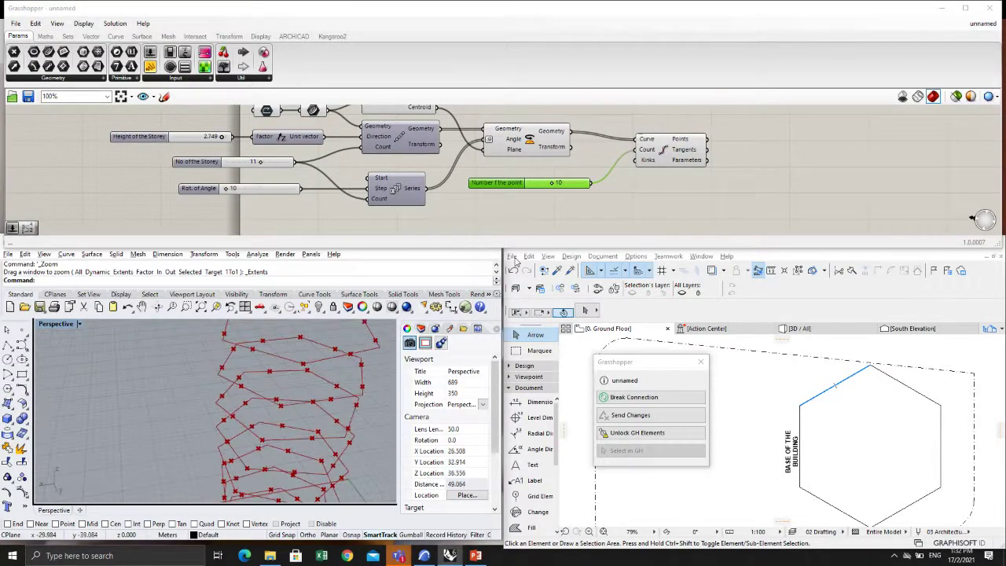
drag(551, 182, 560, 196)
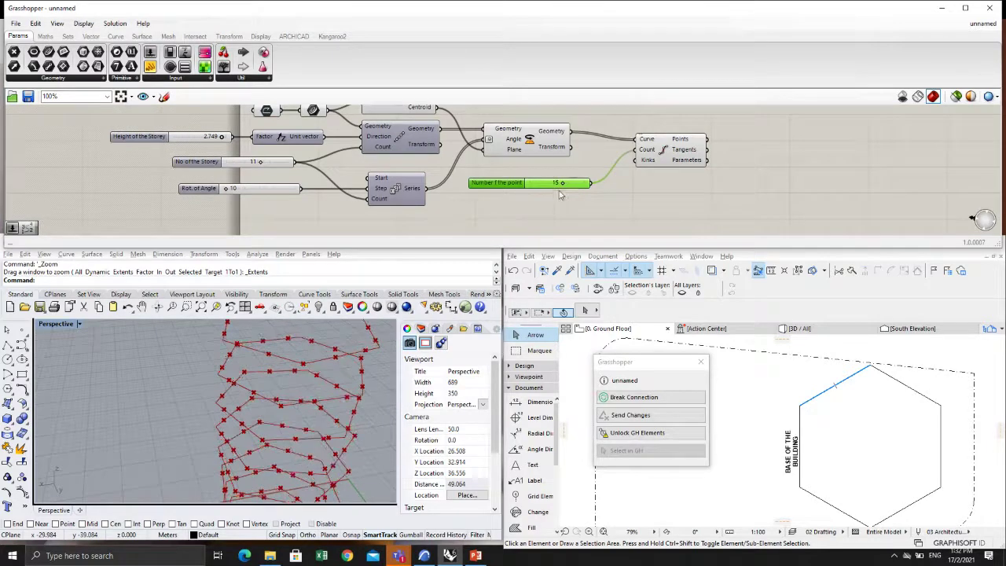
right_drag(356, 412, 311, 396)
scroll(312, 397, down, 5)
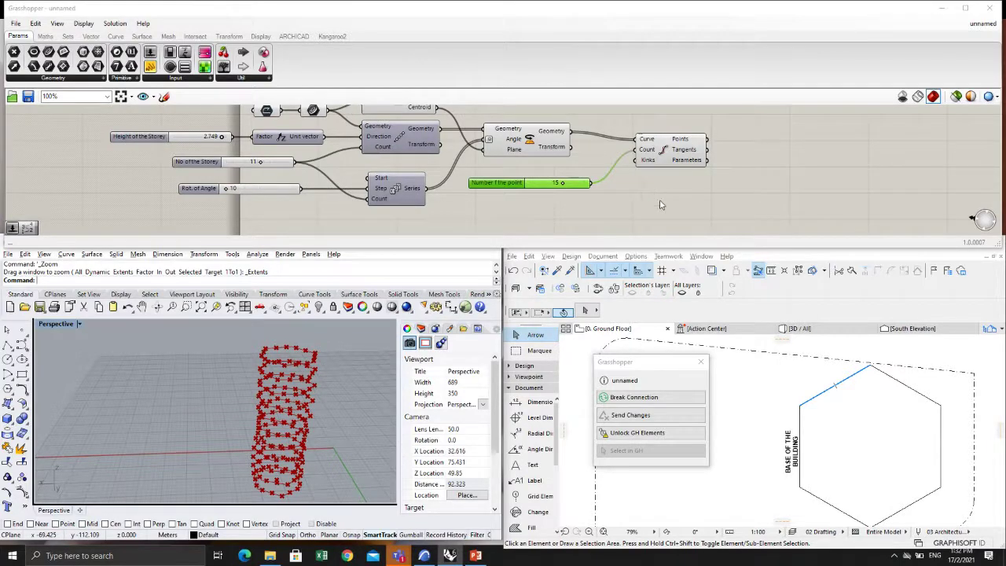
Step: Add an ARCHICAD Slab component above Divide Curve and connect Rotate's Geometry output to its Polygon input
drag(683, 154, 671, 149)
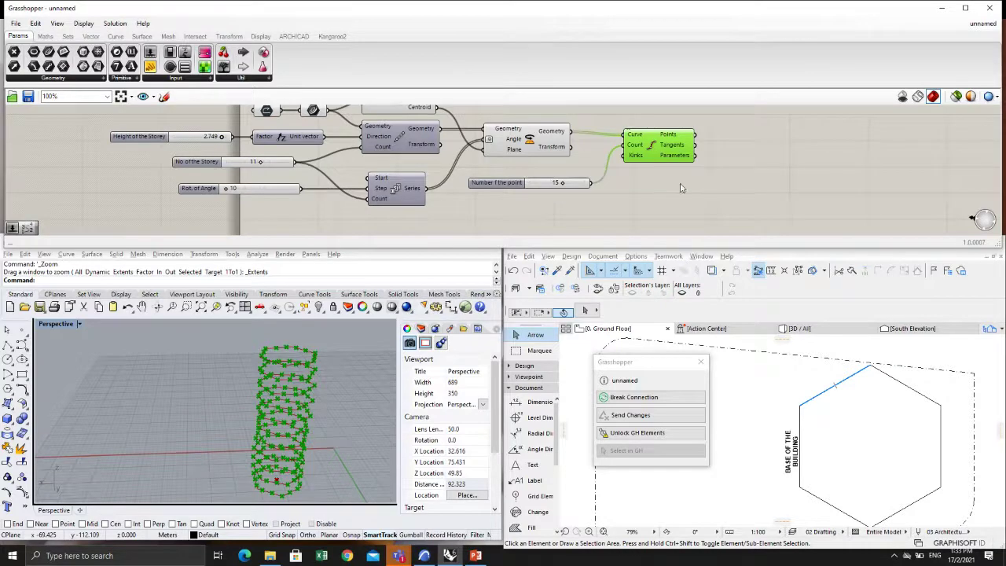
right_drag(689, 187, 633, 210)
scroll(699, 204, down, 1)
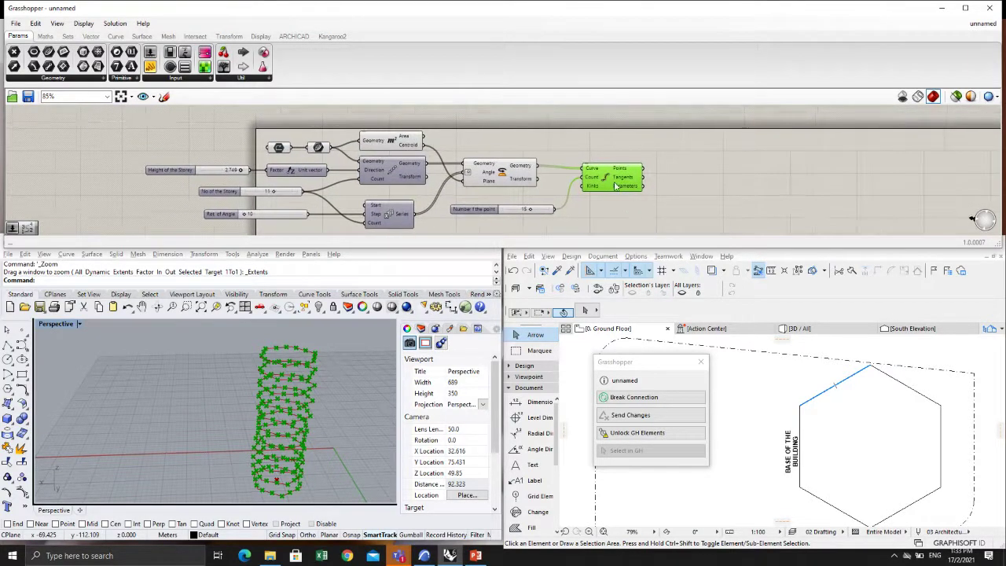
click(291, 37)
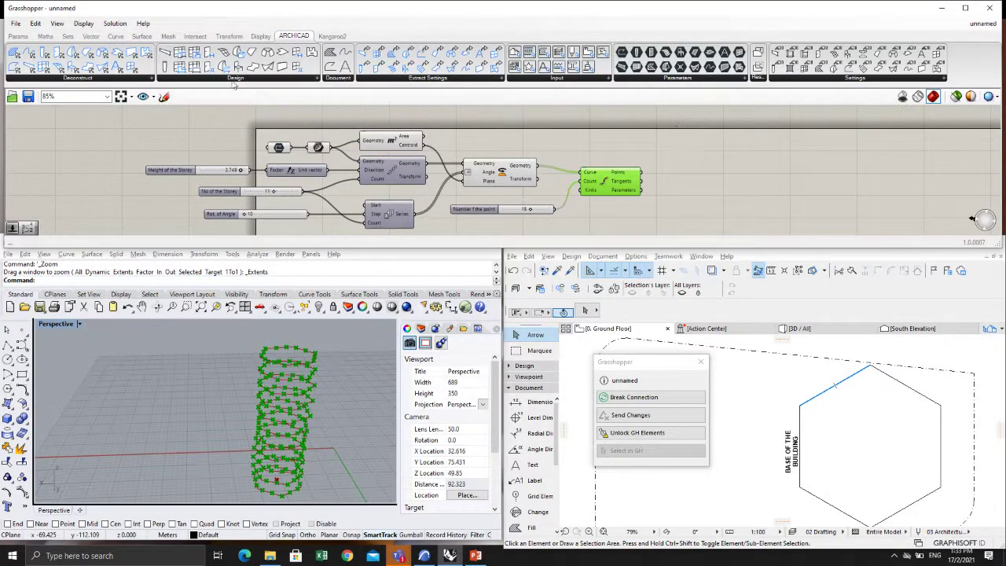
right_drag(587, 145, 583, 151)
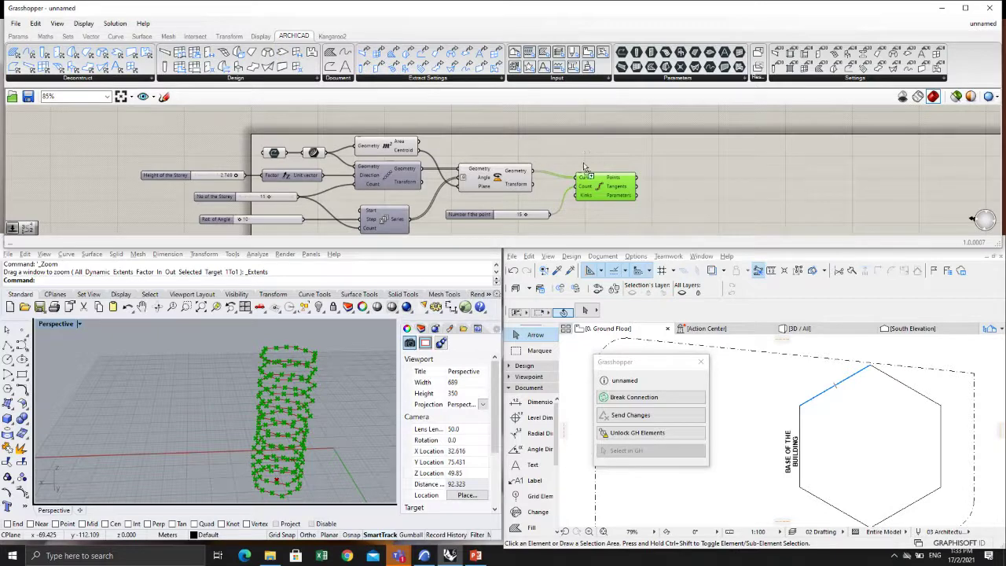
drag(583, 162, 621, 141)
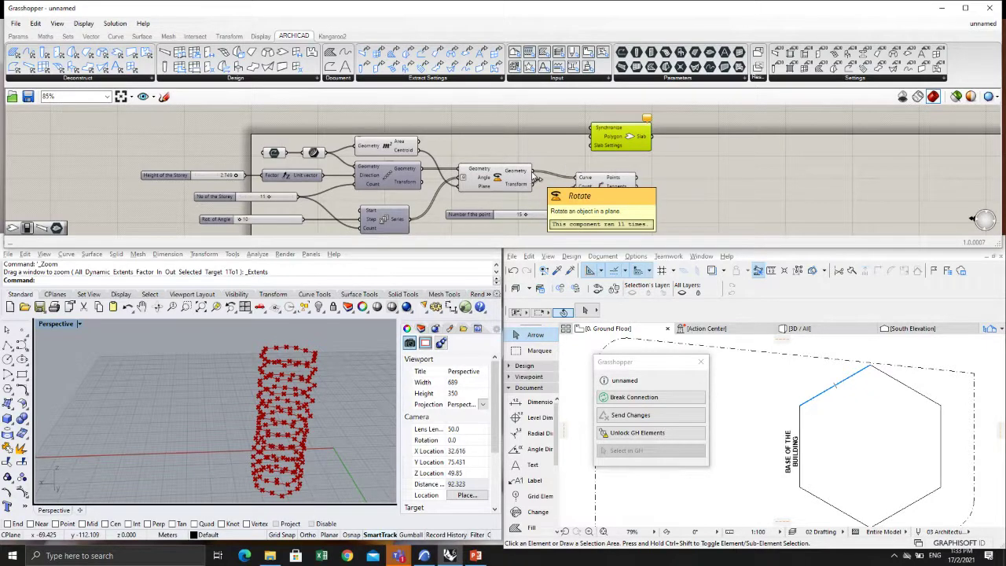
drag(533, 175, 591, 137)
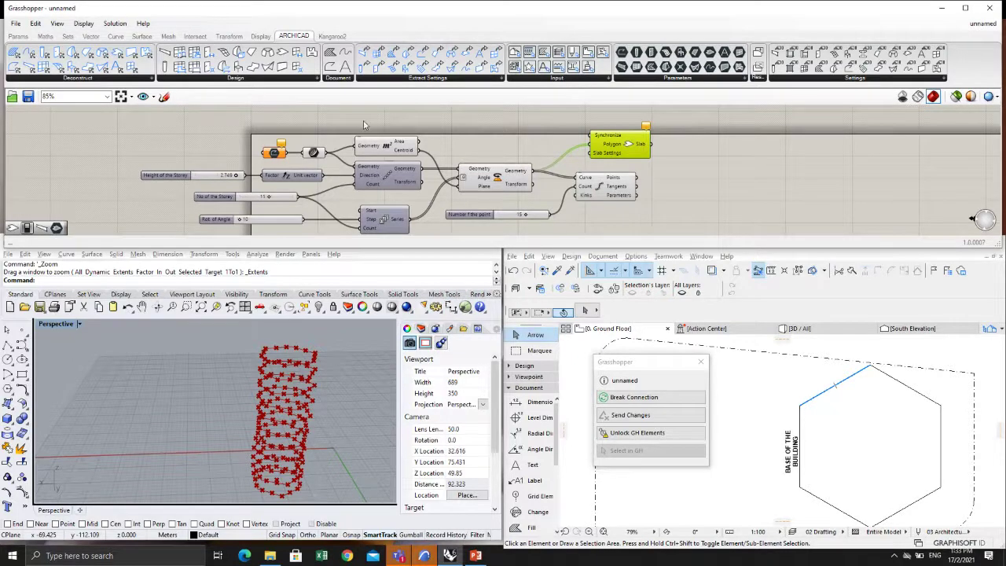
Step: Accept the ARCHICAD notice about elements on unseen stories and dismiss the Rhino error report without sending it
scroll(469, 153, up, 1)
right_drag(469, 152, 512, 125)
right_drag(600, 138, 545, 157)
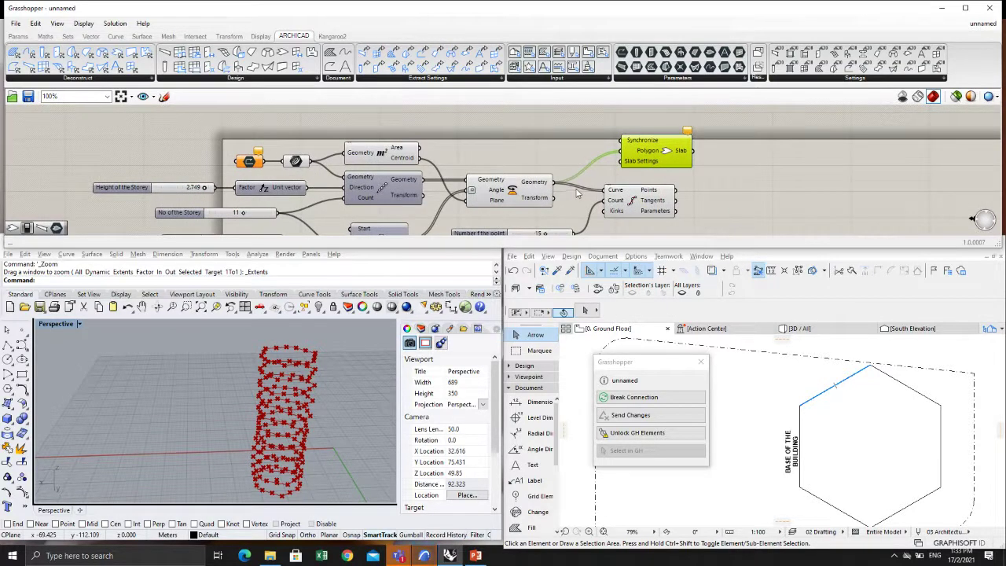
scroll(520, 177, down, 2)
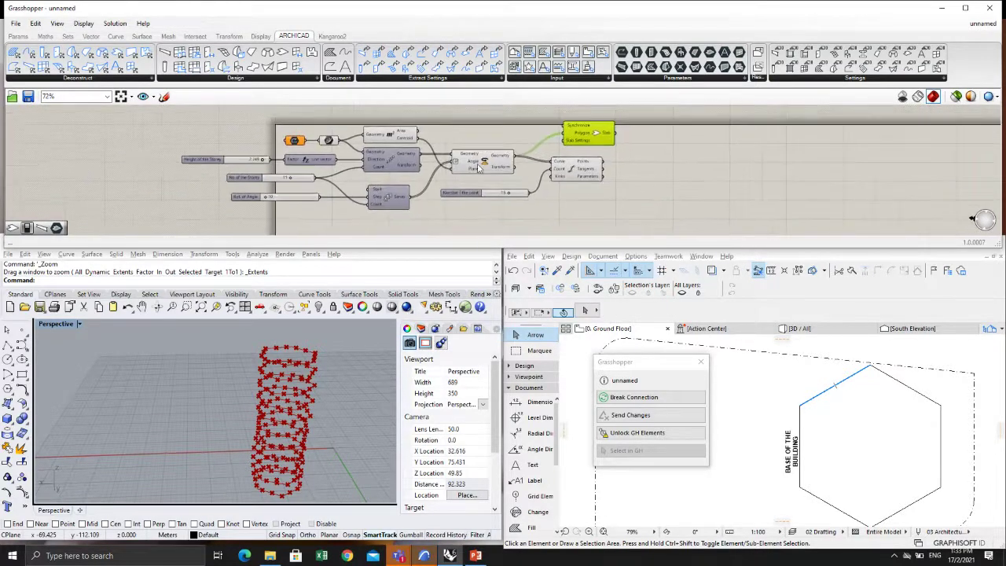
scroll(322, 377, up, 3)
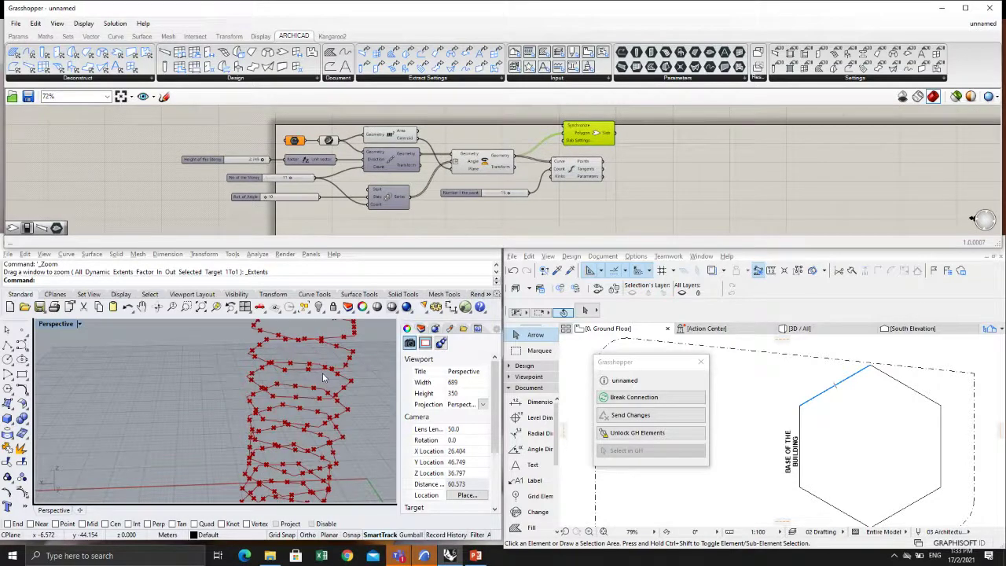
scroll(322, 374, down, 3)
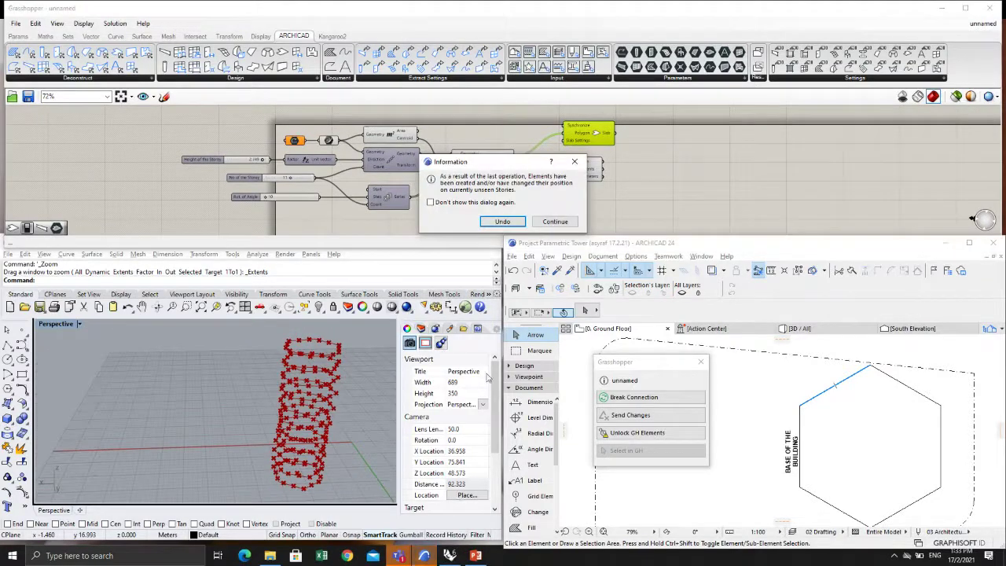
click(553, 223)
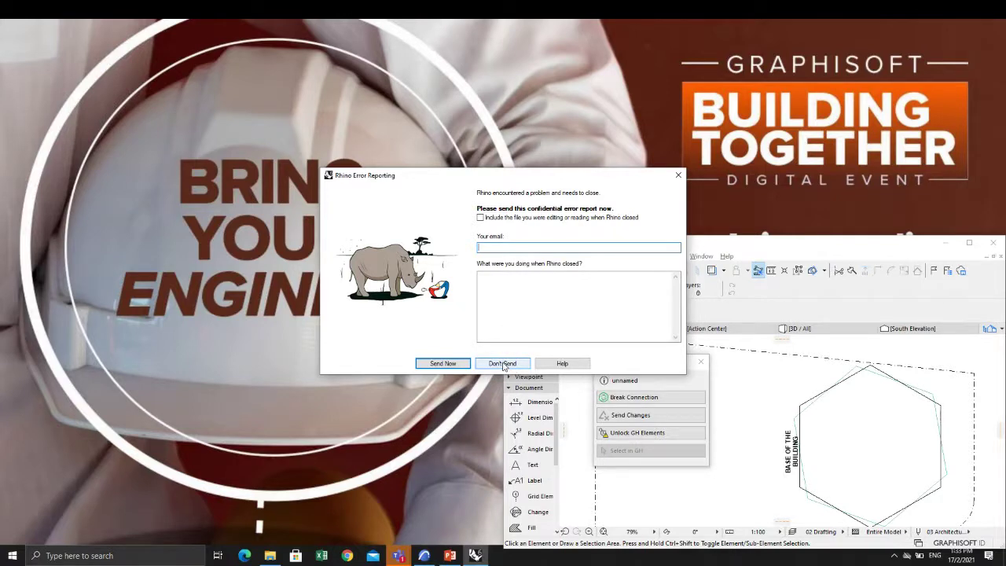
click(500, 363)
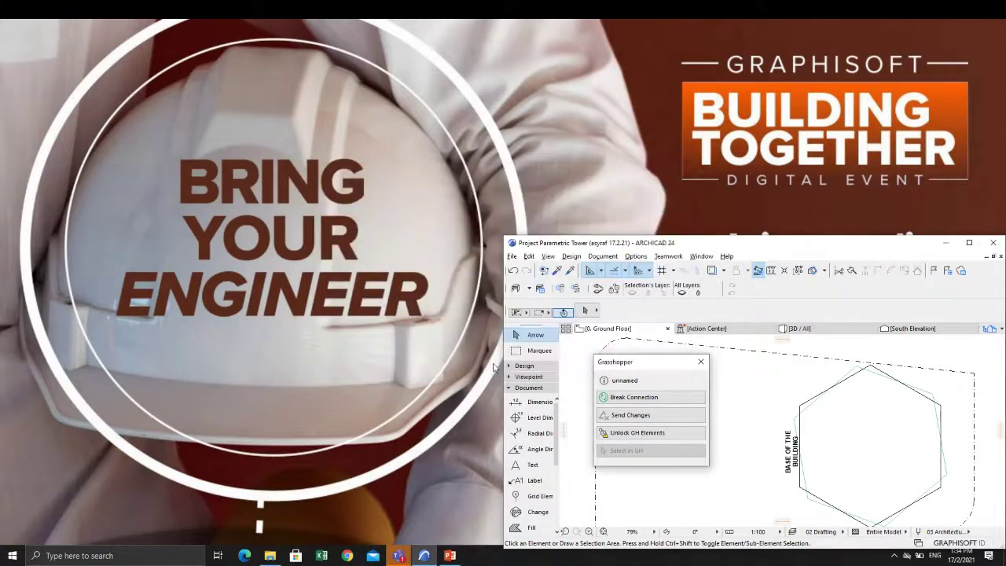
Step: Launch Rhino 6 again and dismiss its startup splash window to start an untitled model
click(146, 554)
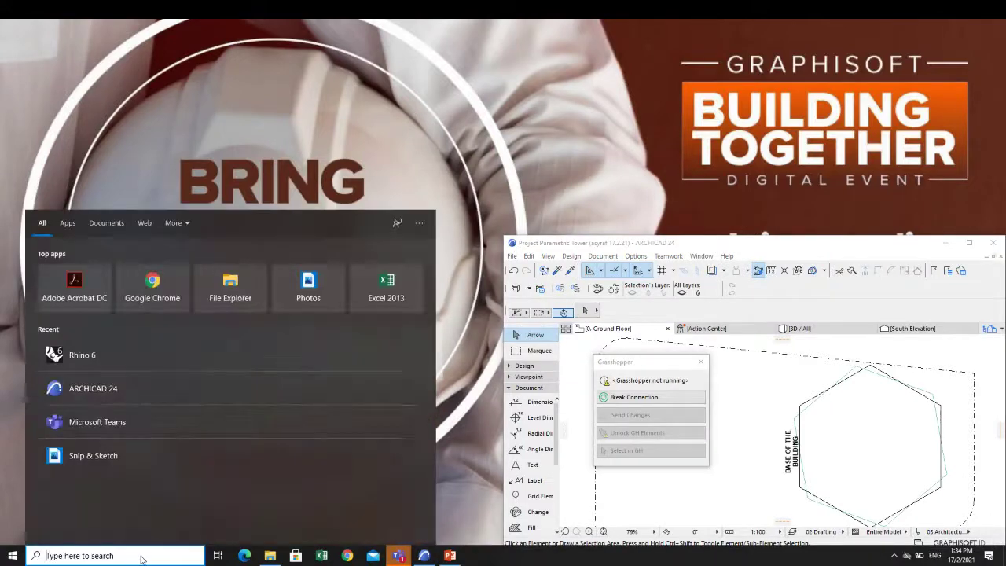
text(rhin)
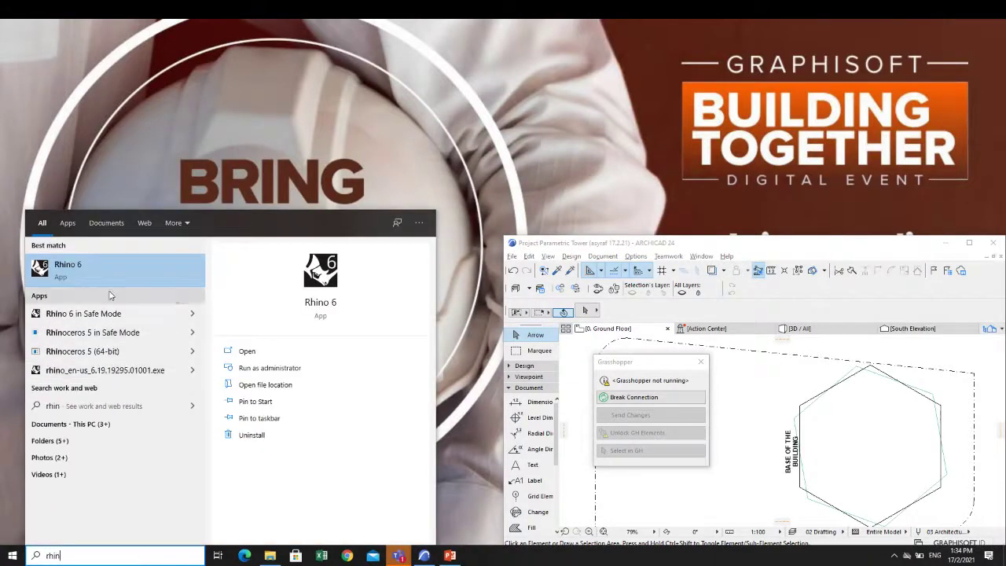
click(111, 281)
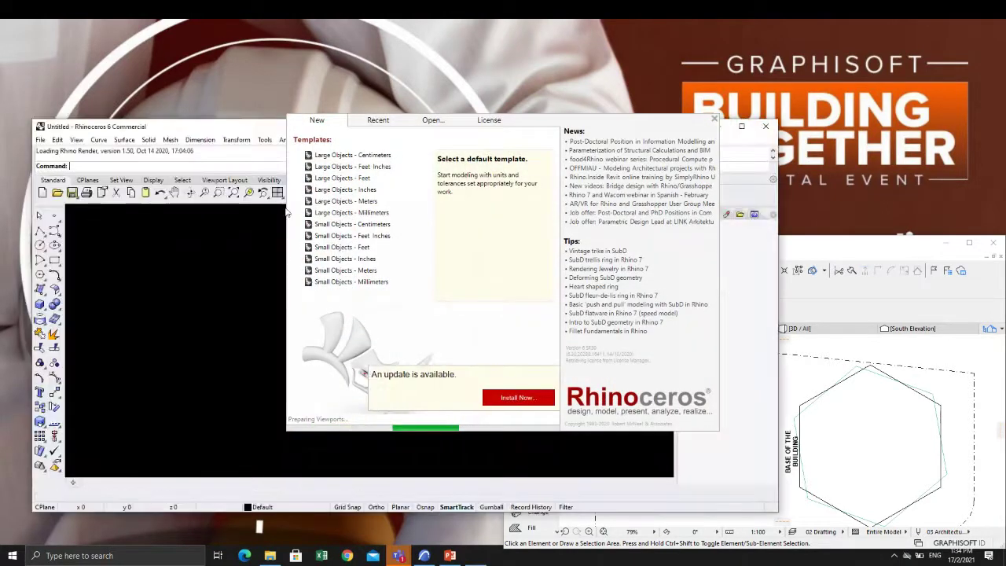
click(179, 134)
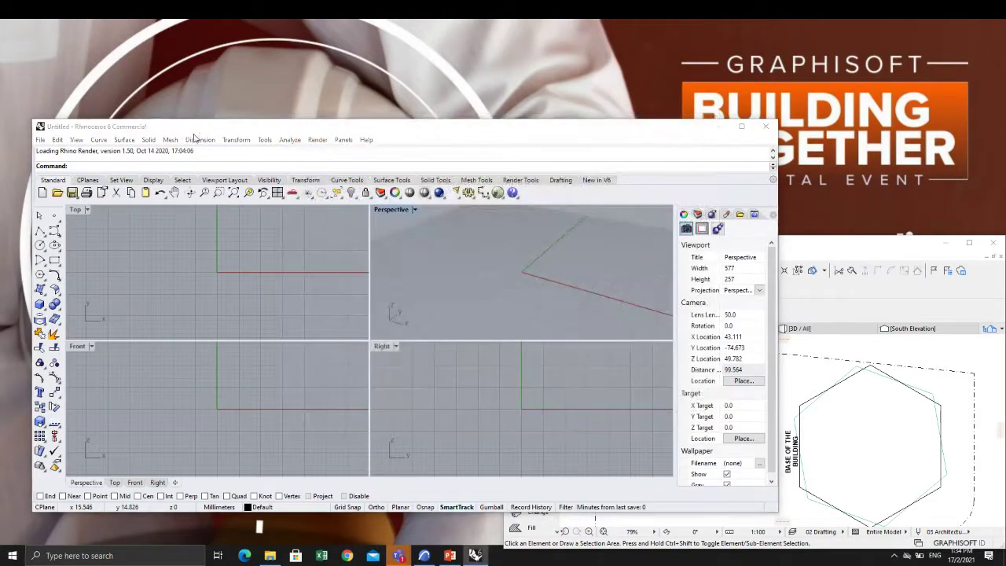
Step: Snap the Rhino window into the quarter of the desktop beside the ARCHICAD window
drag(199, 134, 0, 152)
click(194, 11)
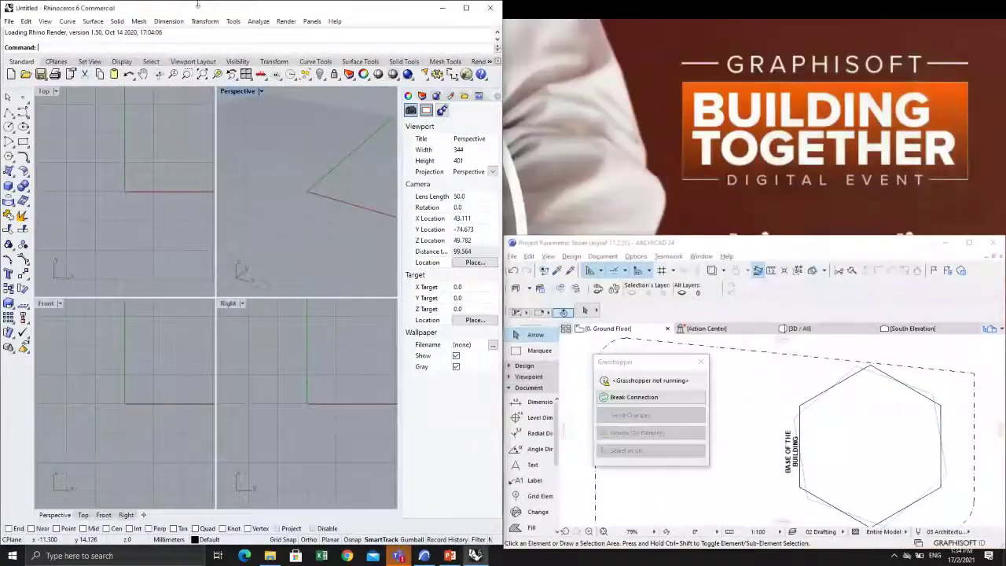
drag(198, 2, 191, 171)
key(super+Down)
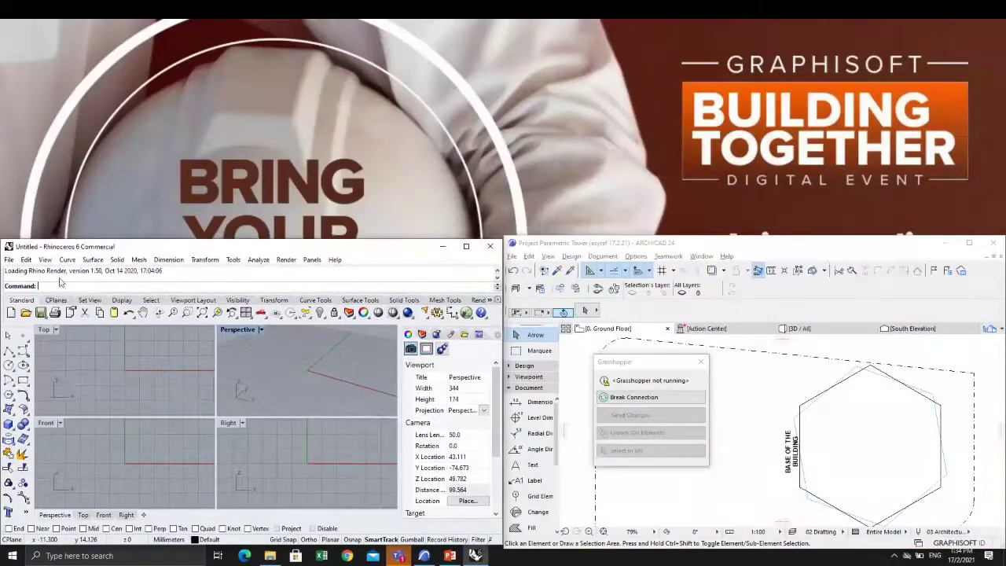
Step: Start Grasshopper from Rhino and close its Getting started window
text(Grasshopper)
key(Return)
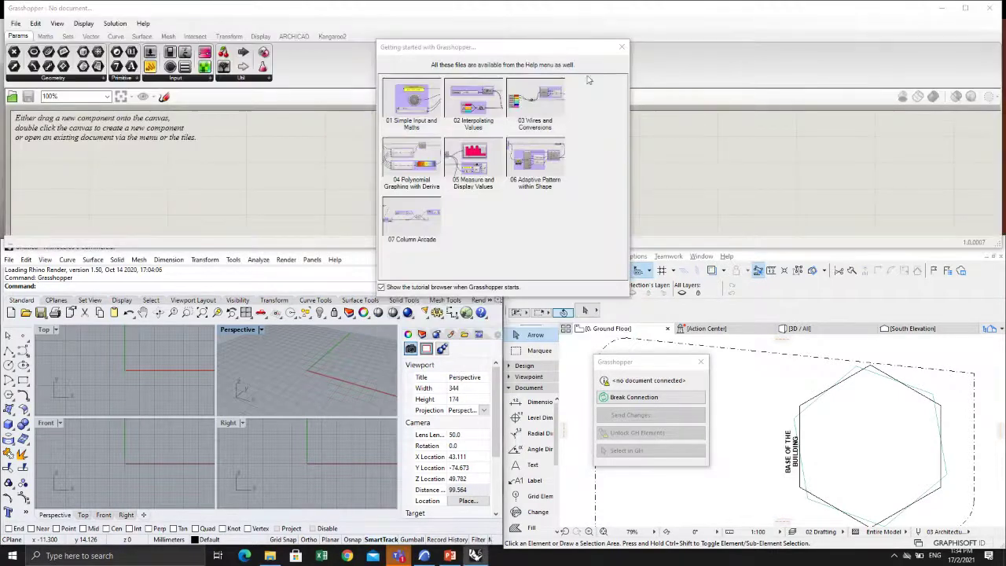
click(622, 49)
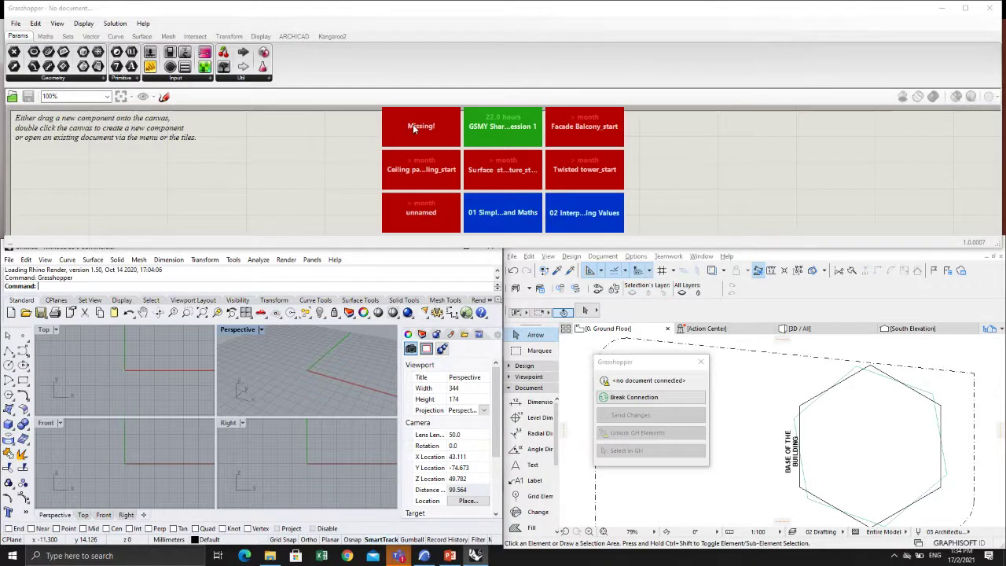
click(415, 130)
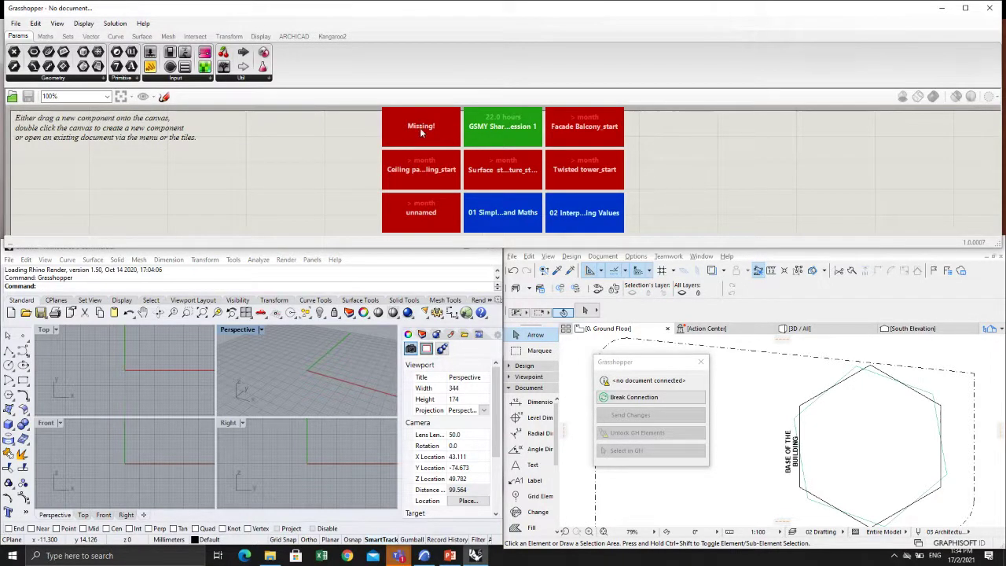
right_click(414, 134)
click(409, 127)
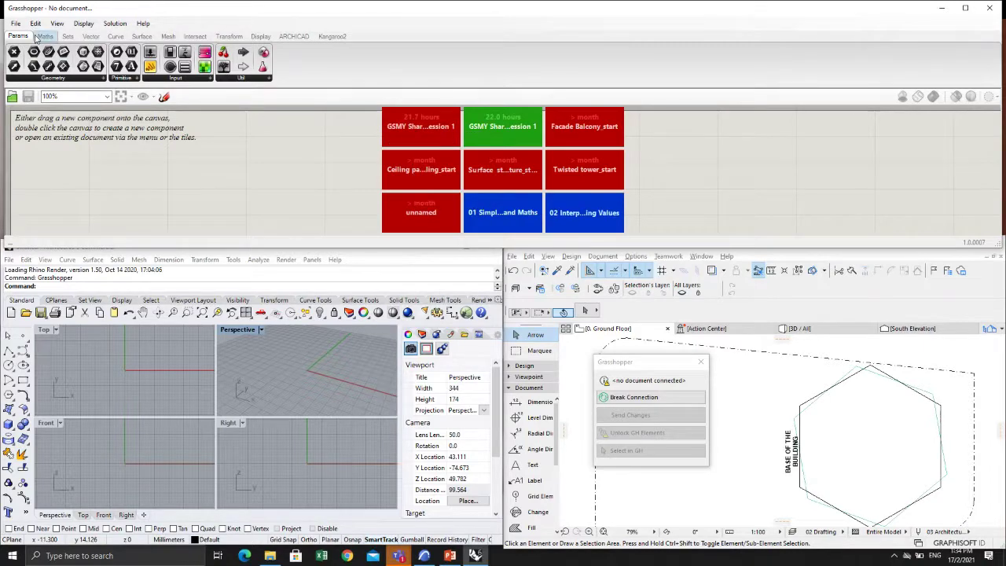
Step: Open the Grasshopper definition GSMY Sharing Session 1.gh from the Backup file folder
click(16, 24)
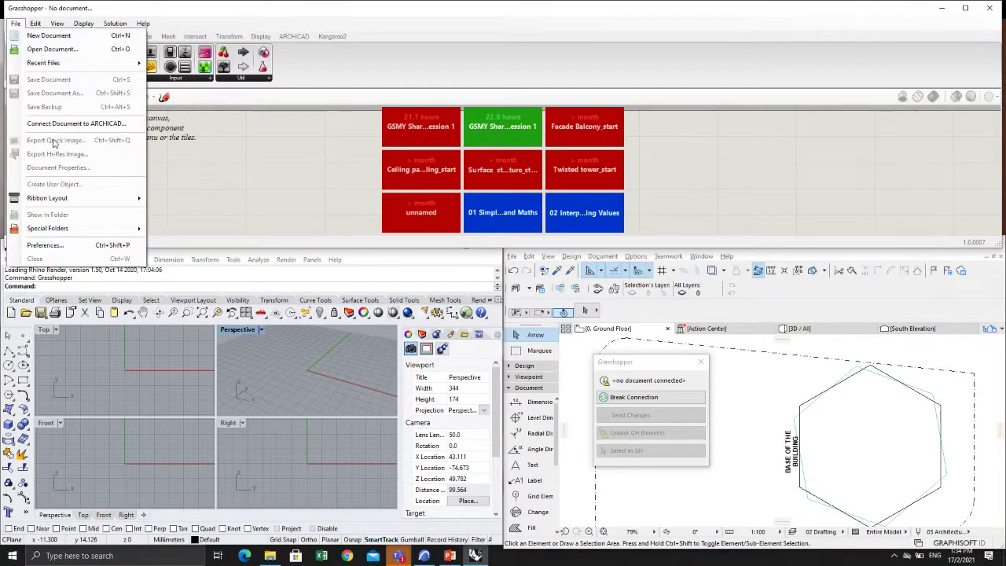
click(50, 49)
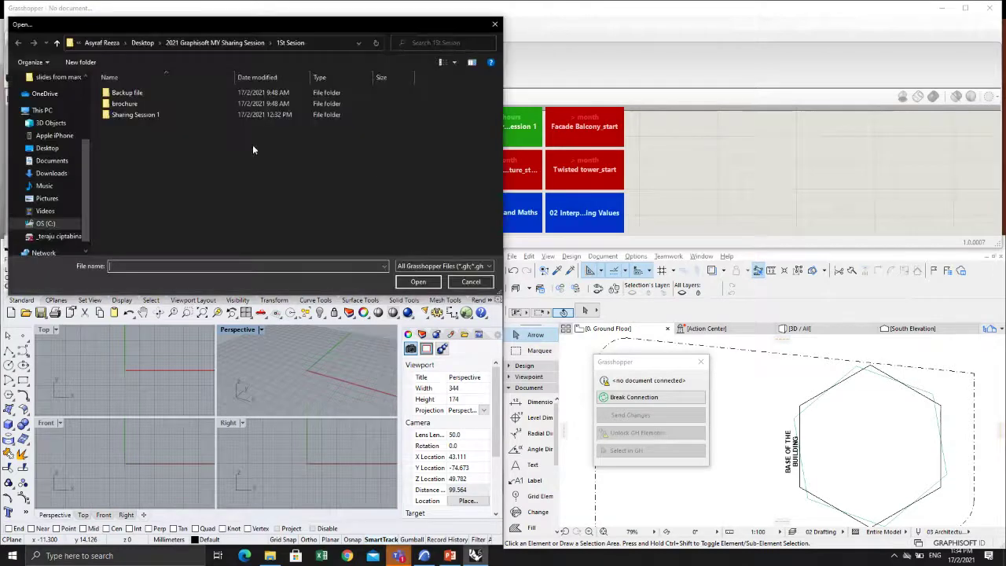
click(138, 114)
double_click(138, 115)
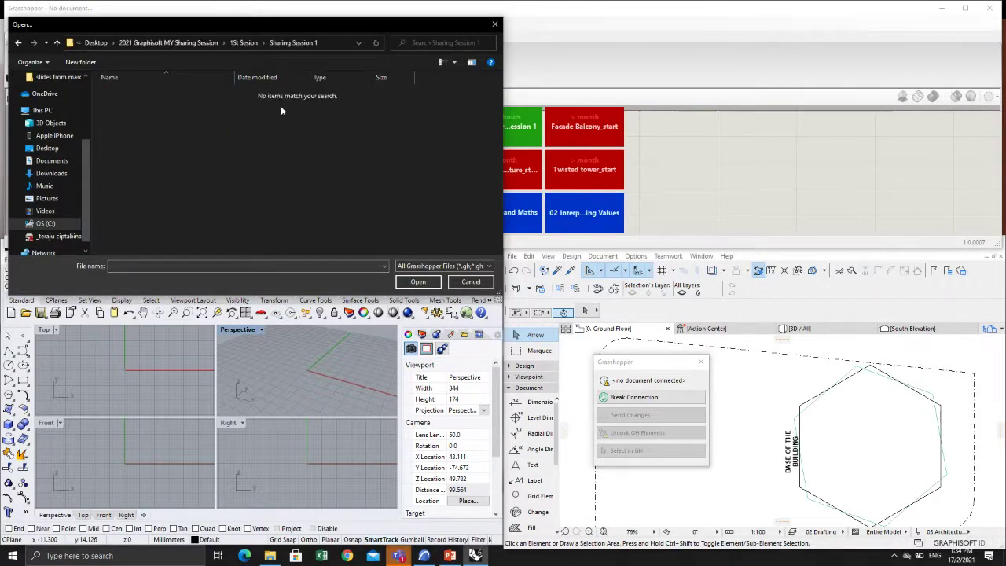
click(57, 42)
double_click(136, 94)
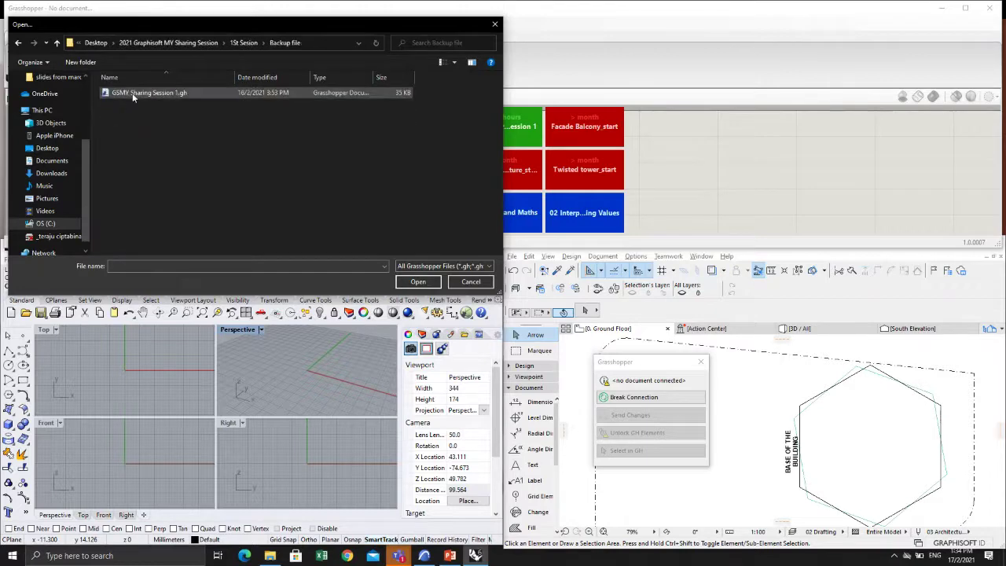
click(132, 93)
click(418, 281)
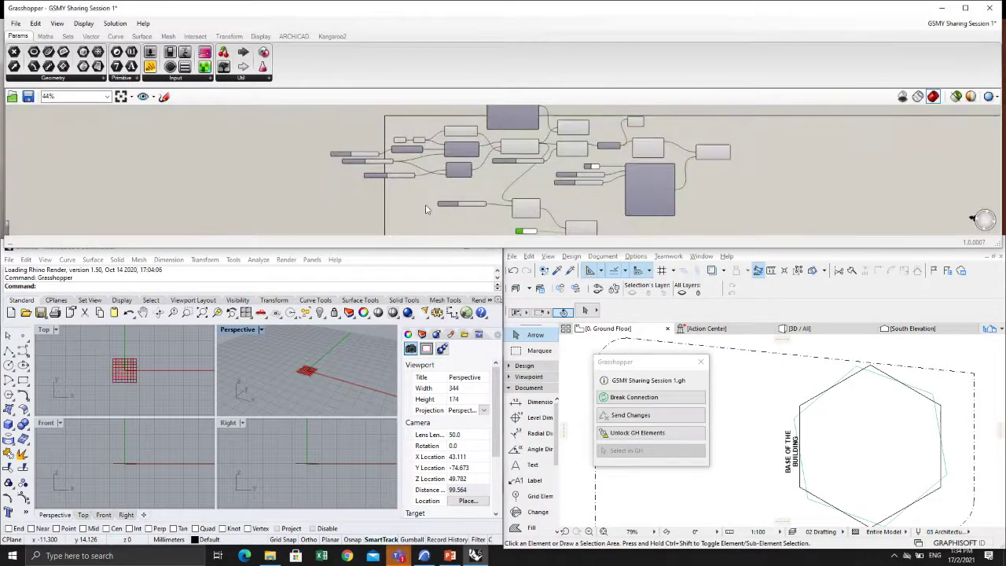
Step: Delete the curve component in the lower branch that is fed by Rotate and the lowest Height of Story slider
right_drag(330, 194, 217, 193)
scroll(299, 161, up, 3)
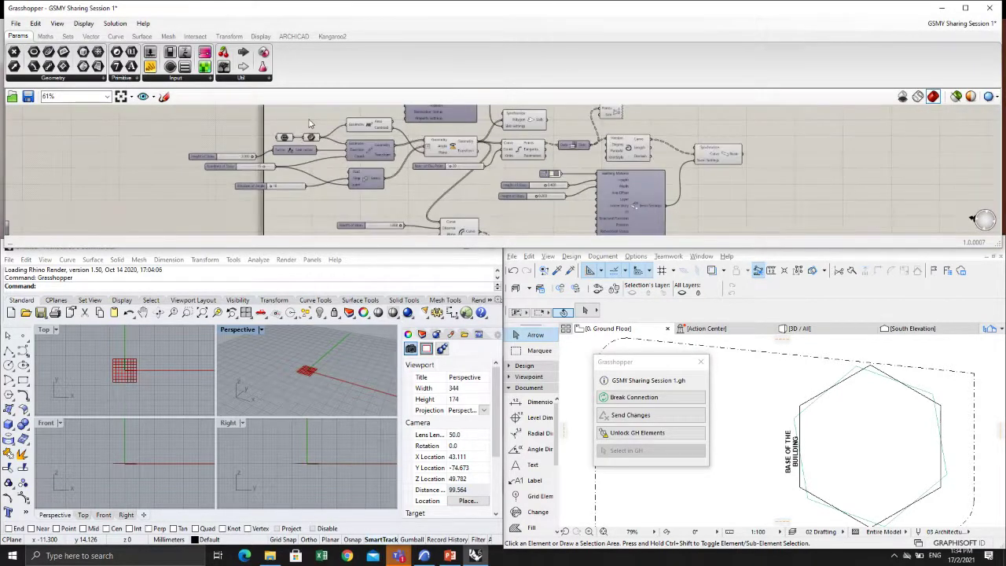
scroll(355, 179, up, 2)
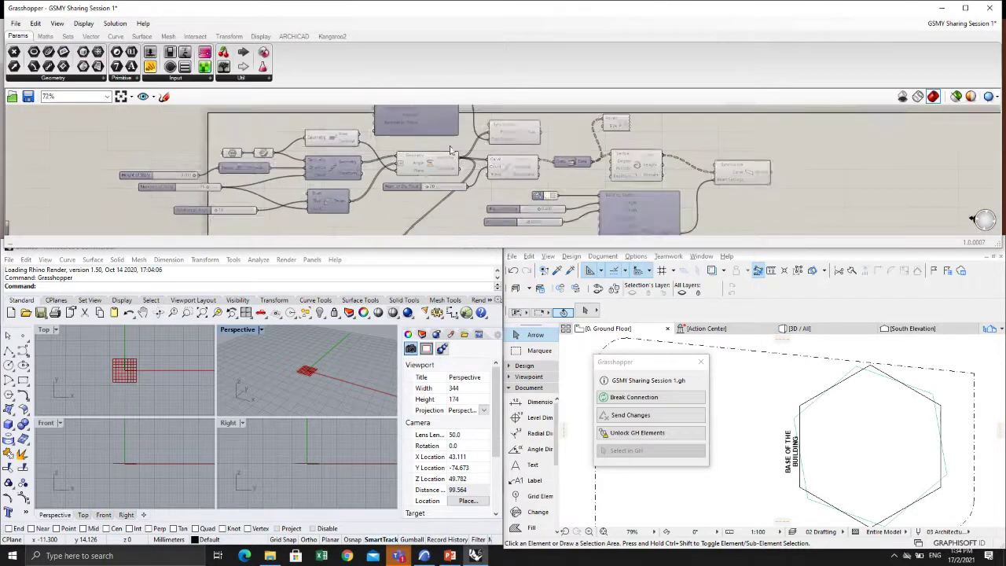
right_drag(358, 181, 359, 159)
scroll(363, 194, down, 1)
scroll(384, 182, down, 2)
scroll(323, 194, up, 2)
scroll(358, 159, down, 2)
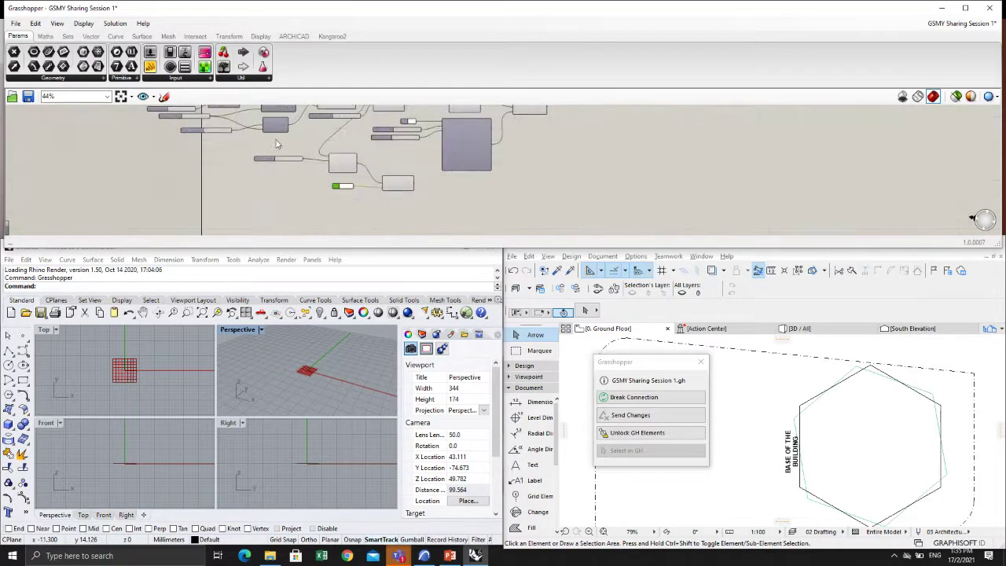
drag(343, 162, 360, 169)
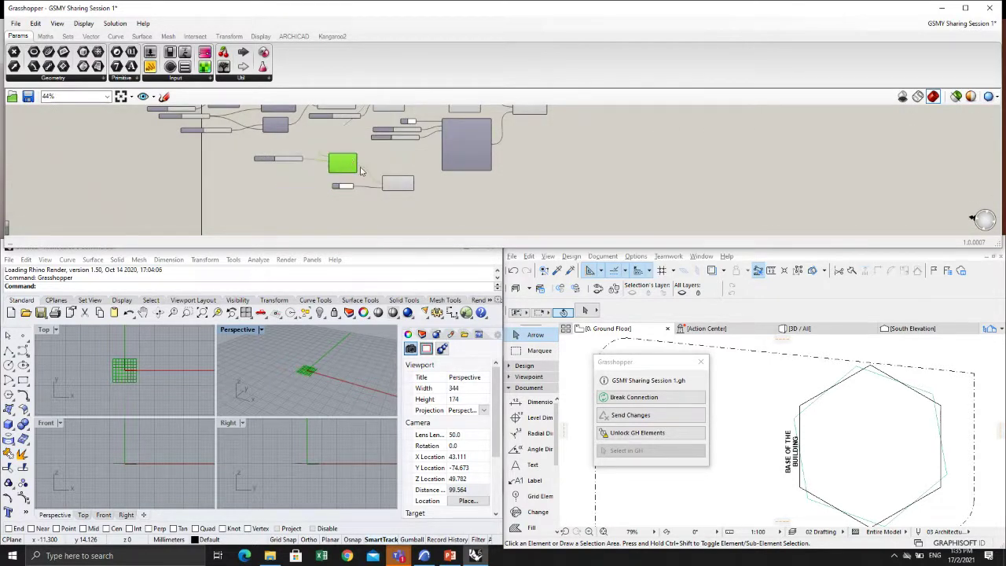
key(Delete)
Step: Delete the Data component after Divide Curve, the curve component with the Vertices input, and the Beam Settings component
scroll(346, 196, up, 3)
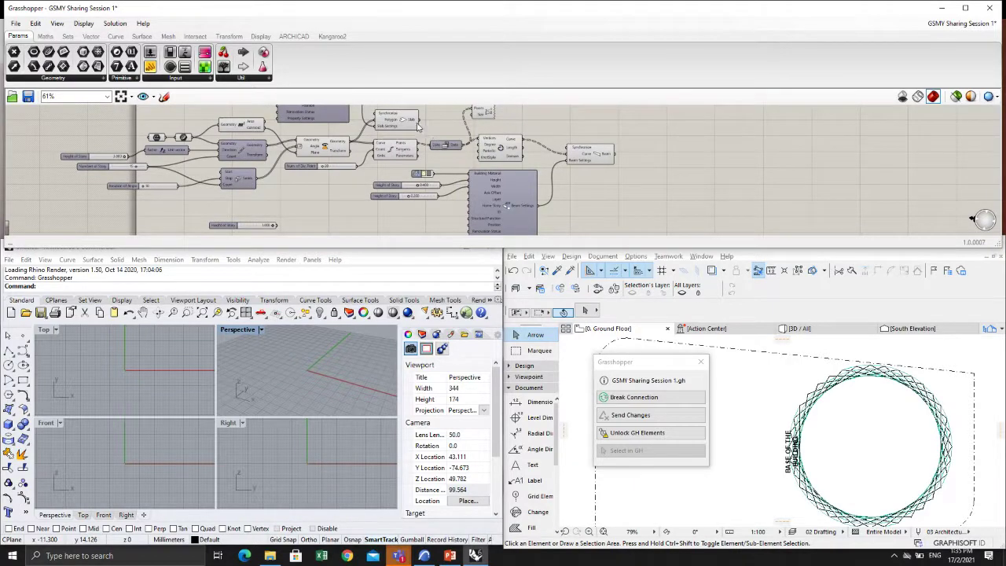
click(445, 145)
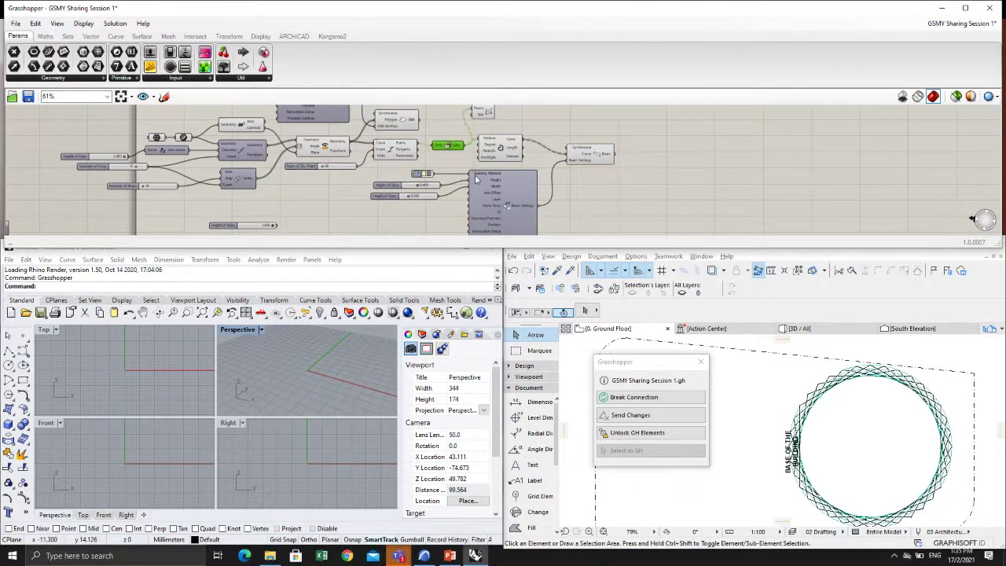
key(Delete)
click(493, 146)
key(Delete)
click(495, 195)
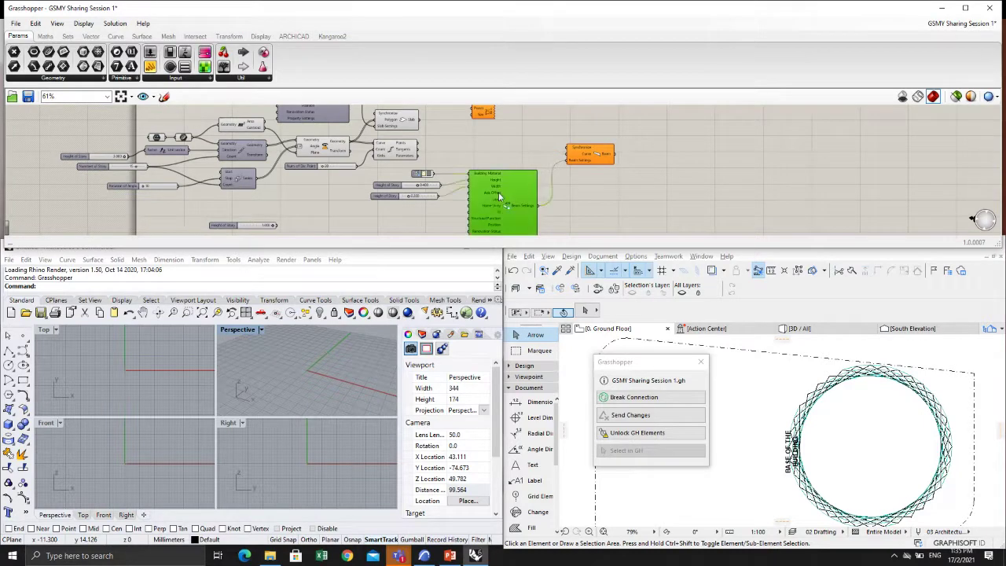
key(Delete)
Step: Delete the leftover beam setting inputs below Divide Curve and the disconnected ARCHICAD Beam component
scroll(454, 166, down, 3)
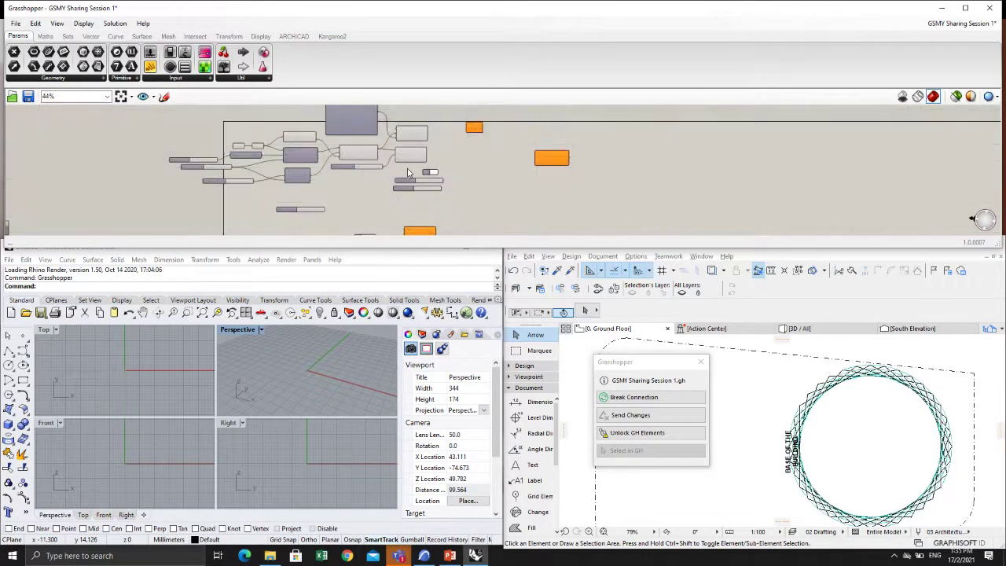
click(413, 154)
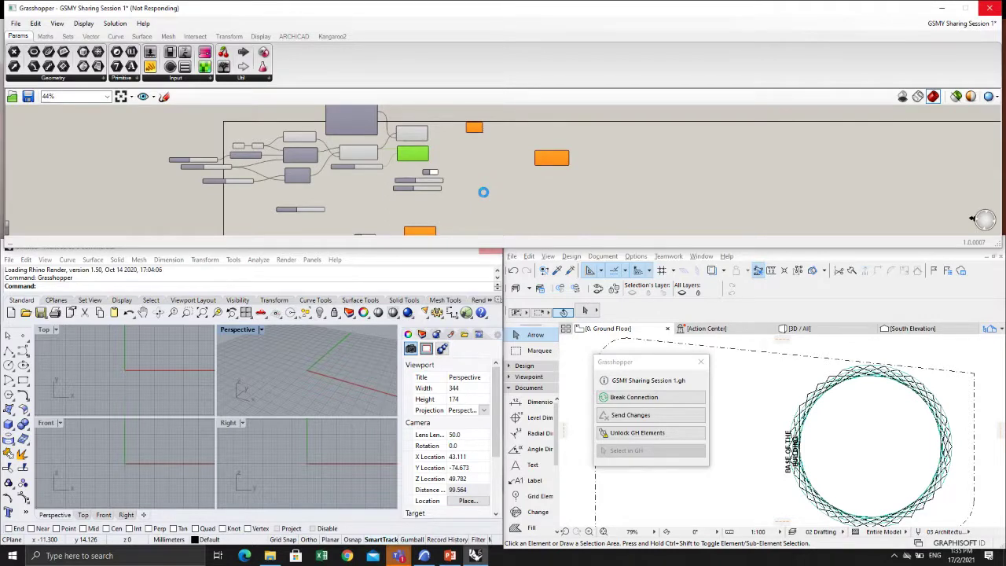
drag(493, 136, 391, 202)
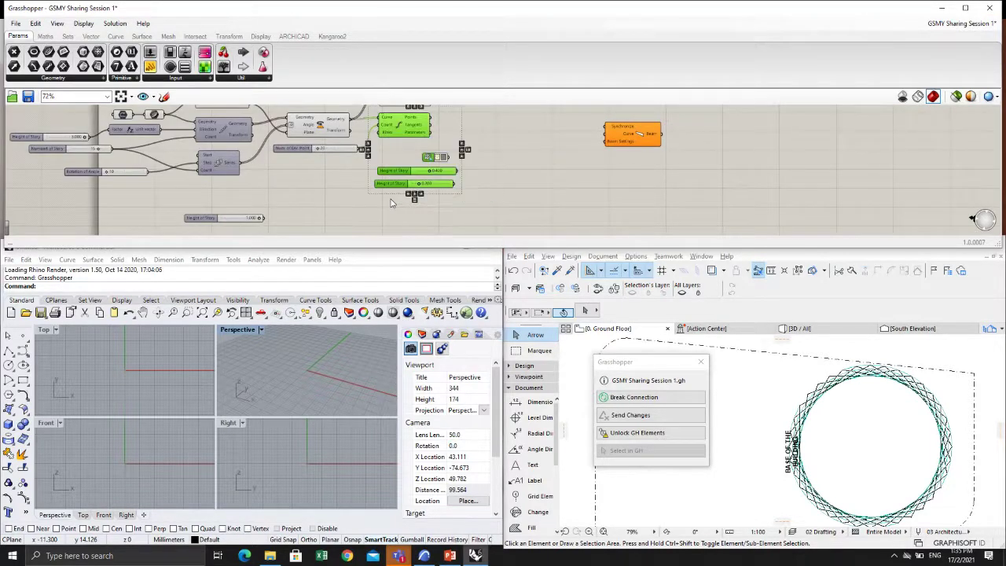
click(514, 153)
drag(482, 147, 399, 193)
key(Delete)
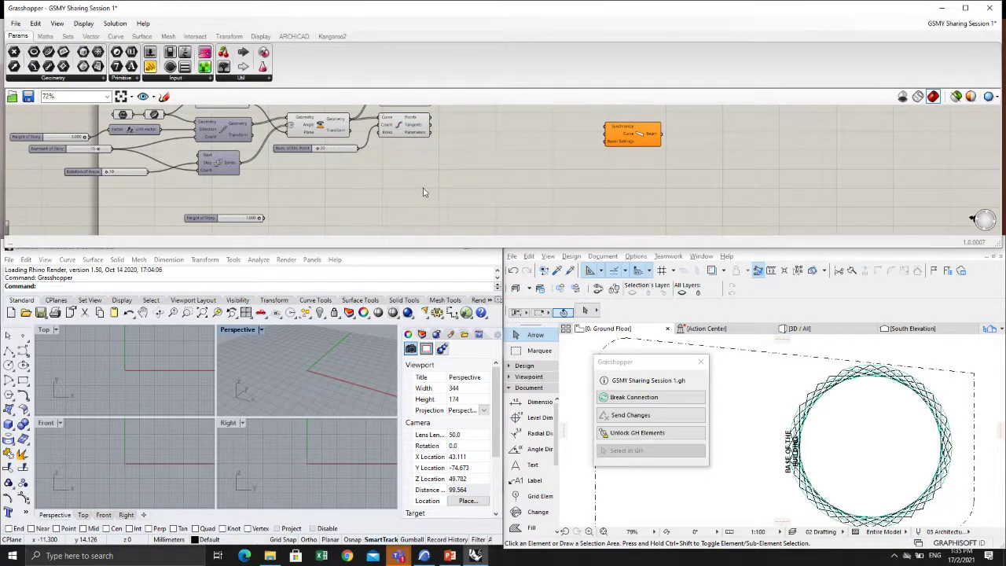
drag(575, 112, 677, 166)
key(Delete)
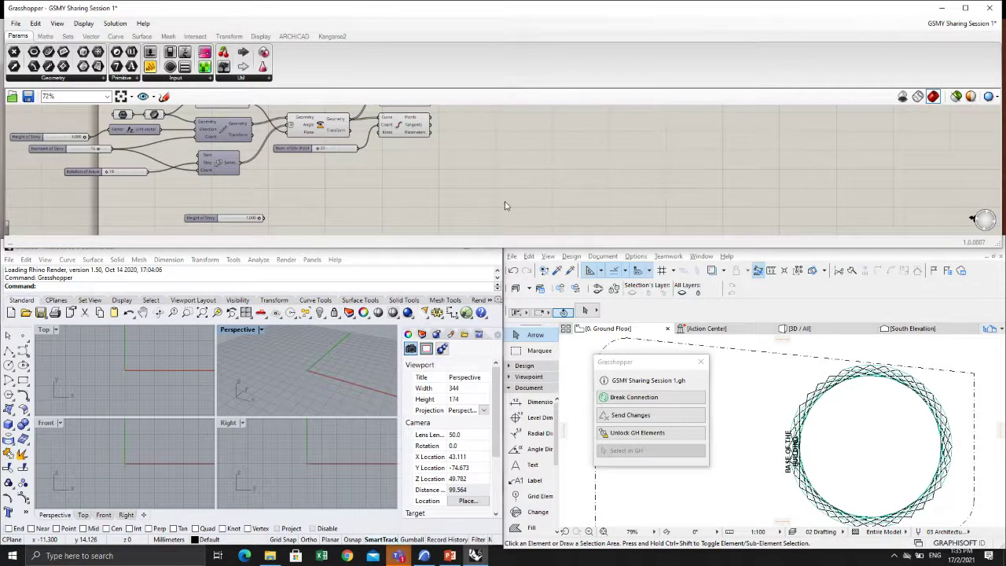
Step: Delete the Slab Settings component and the concrete floor value list that fed it
scroll(489, 201, down, 2)
right_drag(475, 193, 535, 202)
scroll(535, 202, up, 1)
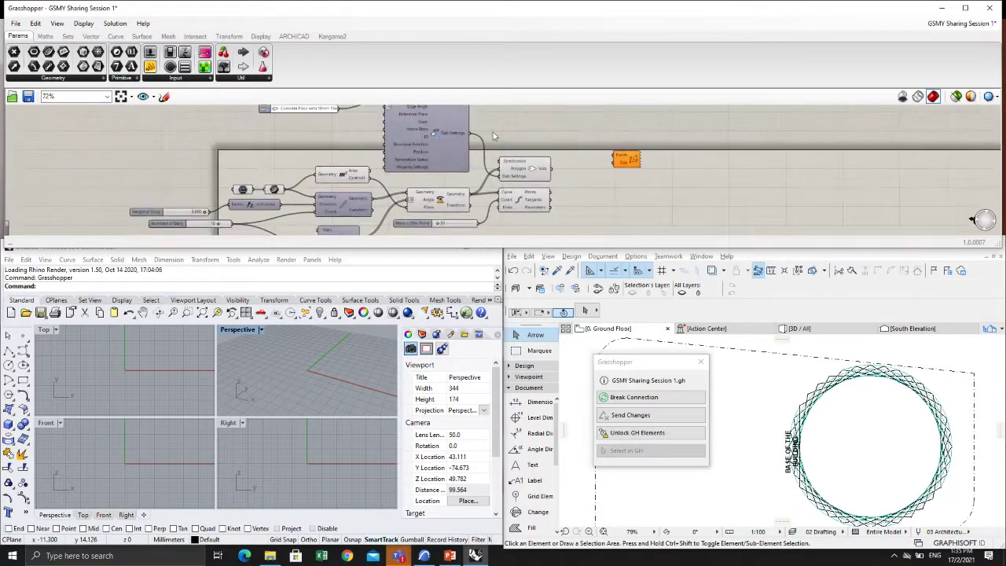
click(445, 126)
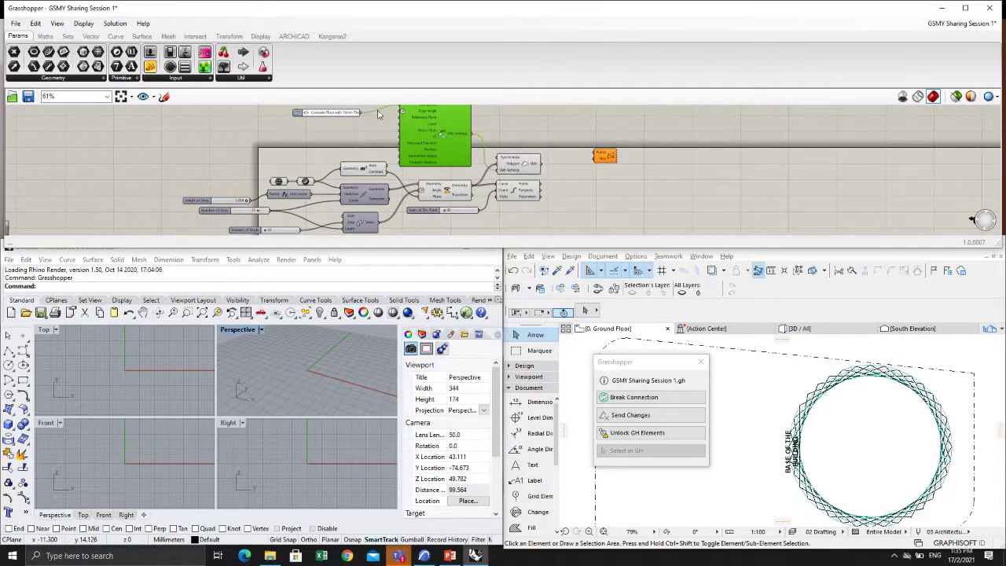
key(Delete)
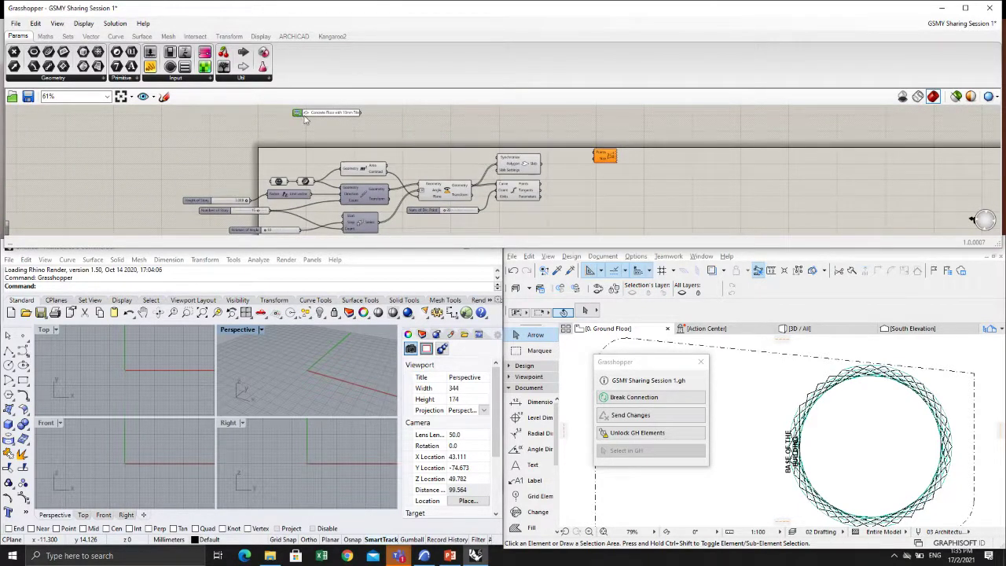
click(305, 117)
key(Delete)
Step: Start setting one 2D curve from ARCHICAD as the source of the 2D Curve parameter
right_drag(316, 161, 345, 139)
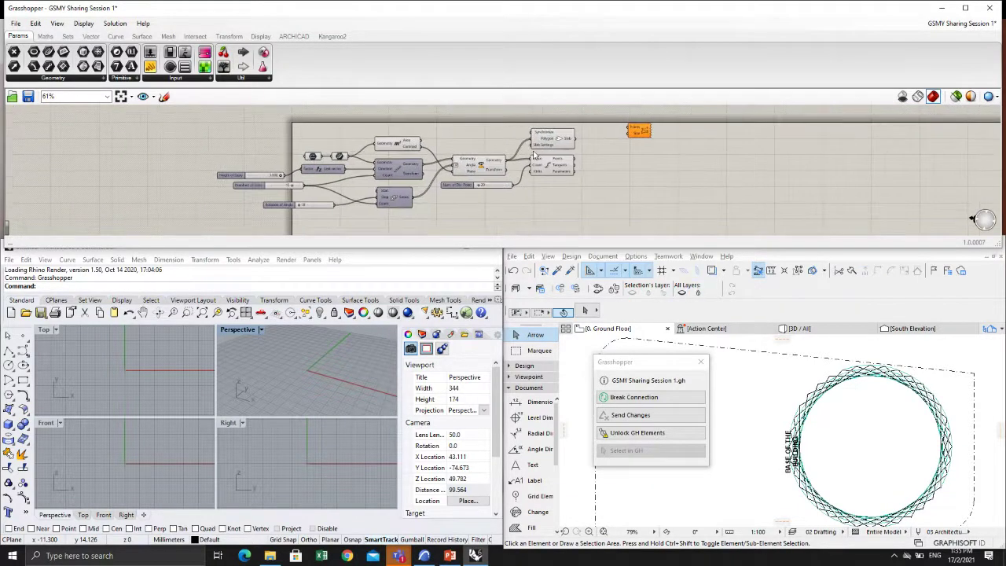
right_drag(272, 379, 330, 369)
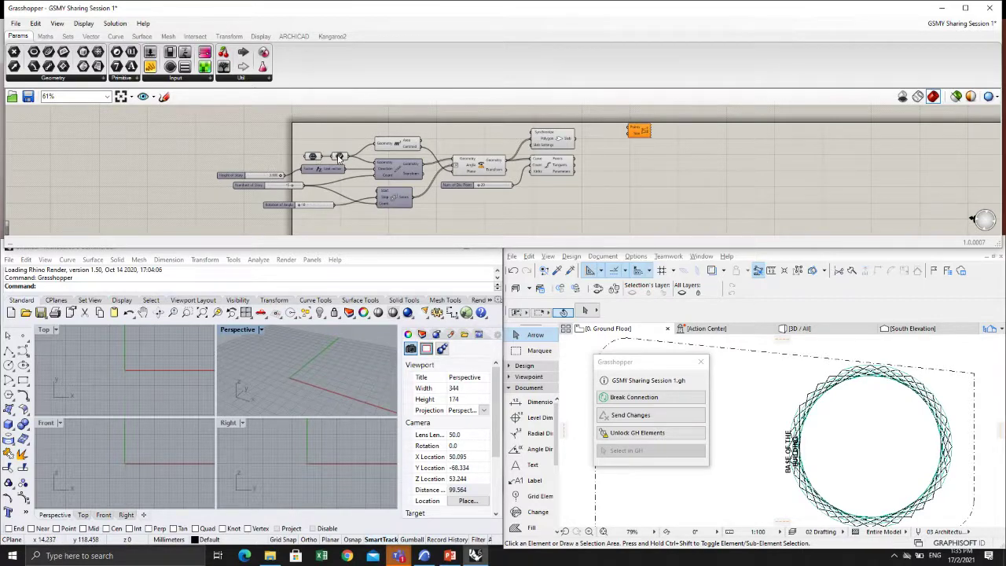
click(339, 157)
scroll(339, 157, up, 2)
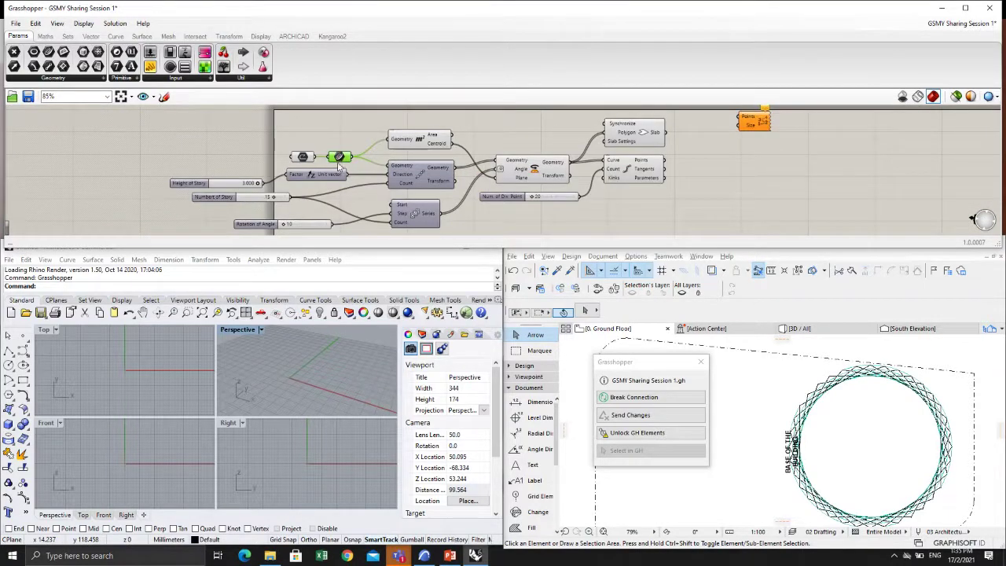
right_click(302, 157)
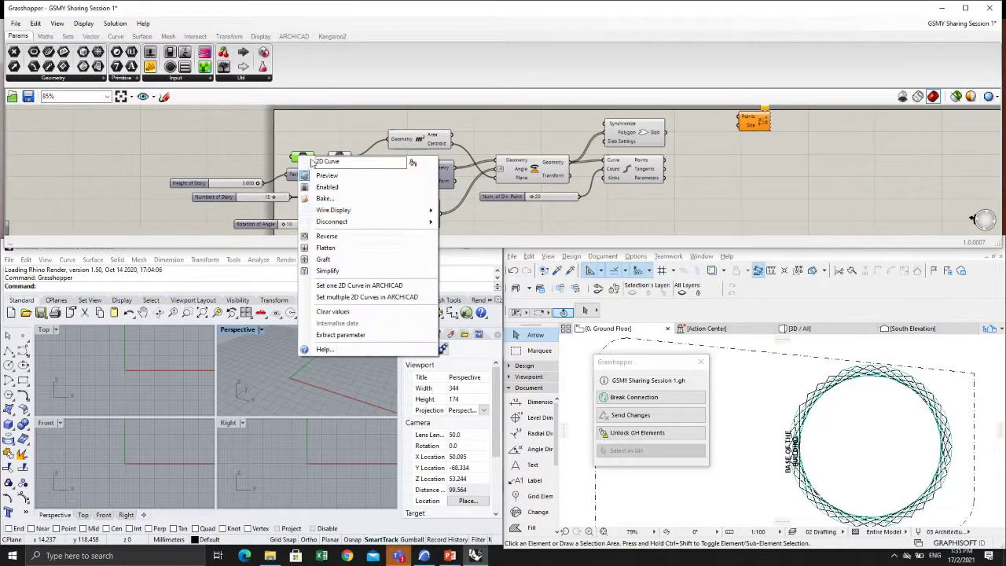
click(346, 286)
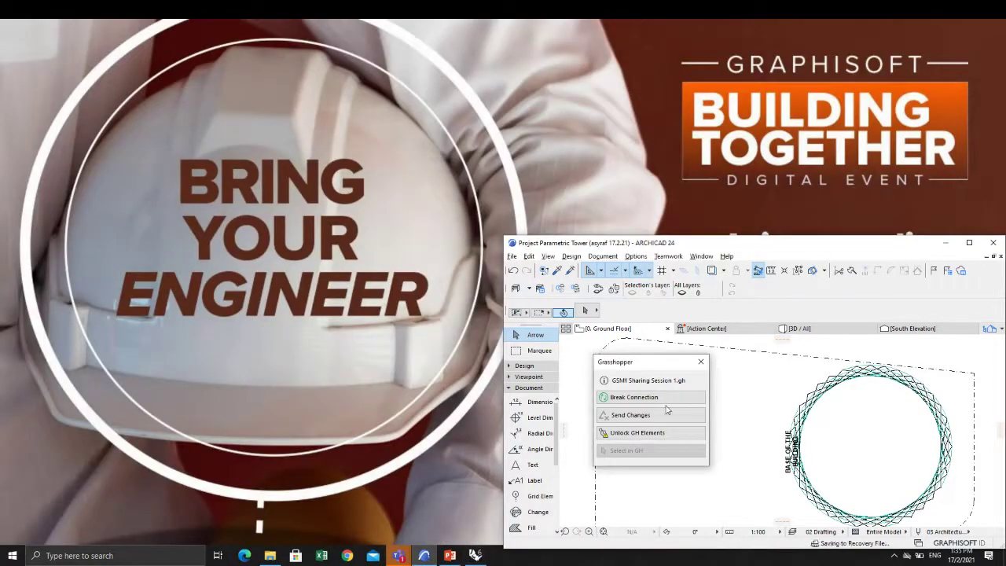
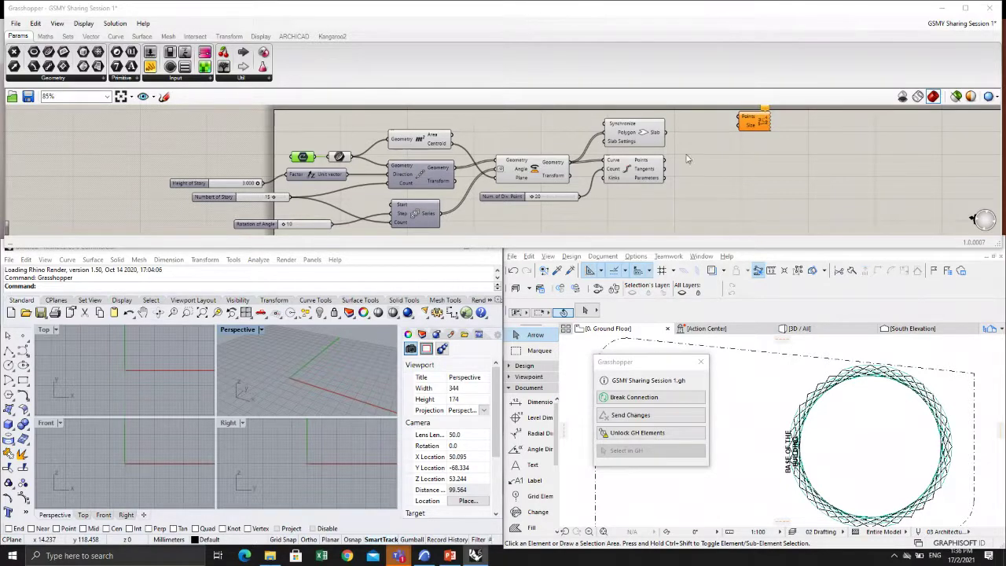
Step: Replace the 2D Curve parameter with a new ARCHICAD 2D Curve parameter placed ahead of the Curve parameter
right_drag(689, 158, 583, 165)
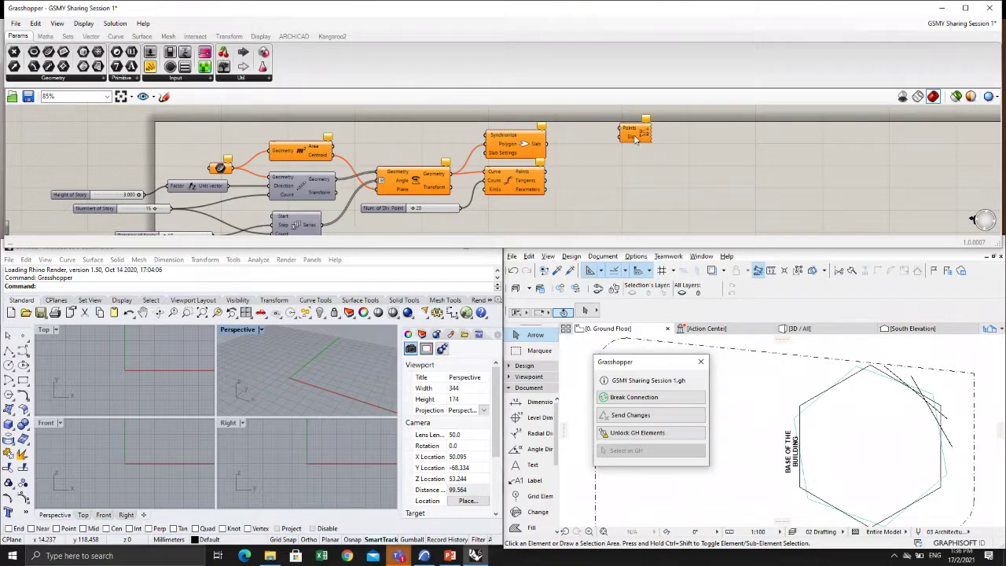
click(503, 192)
click(445, 208)
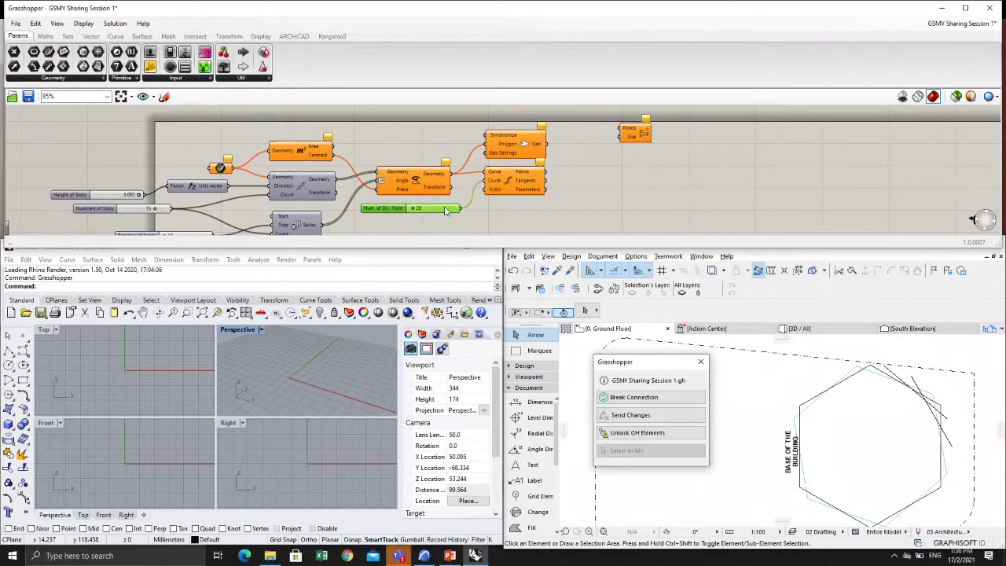
click(215, 166)
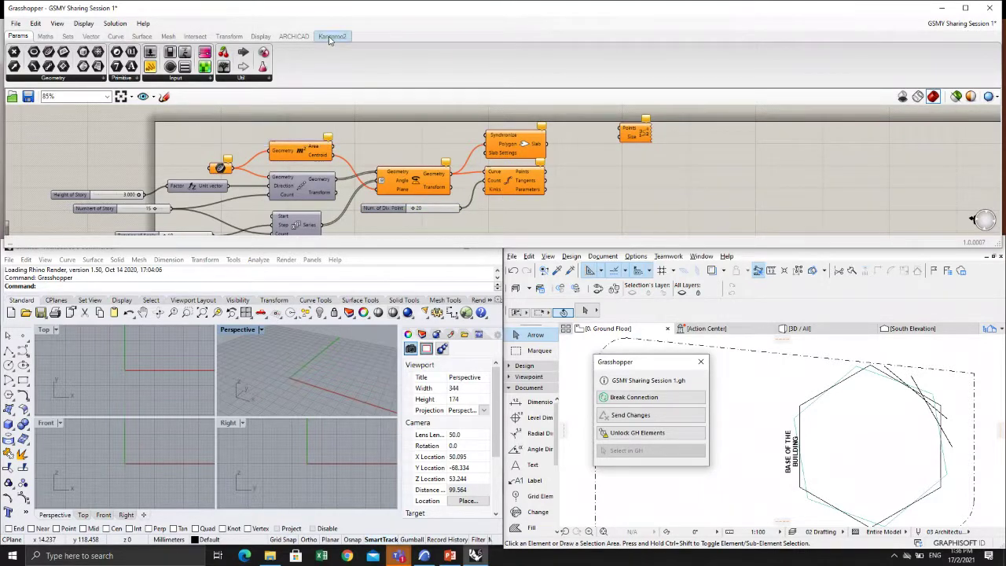
click(294, 36)
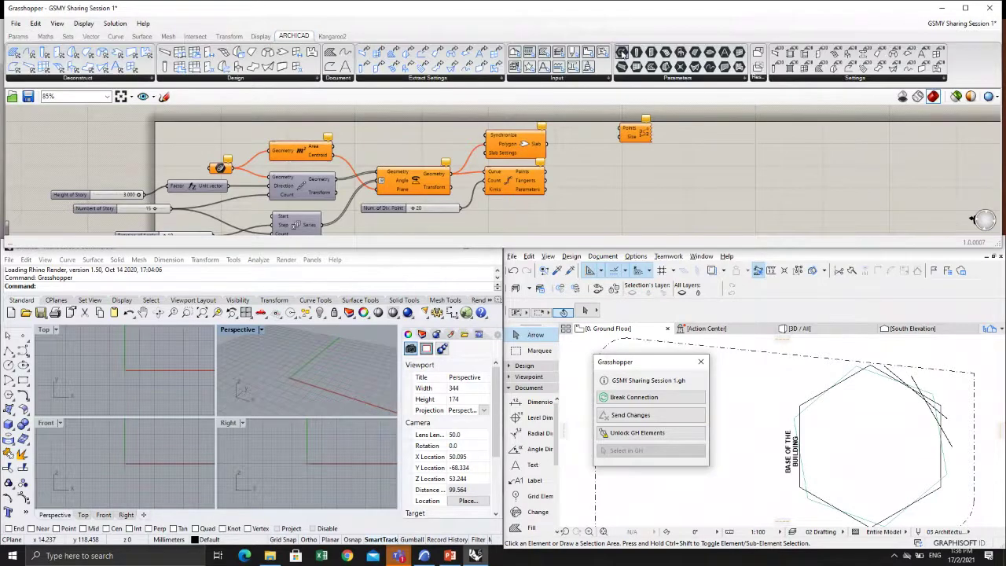
drag(171, 150, 168, 154)
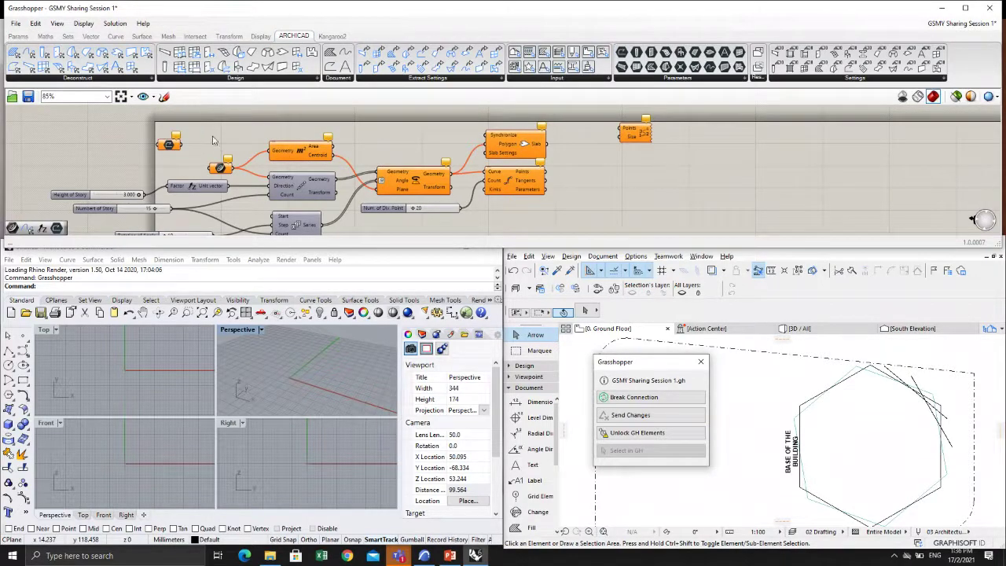
Step: Try to set one 2D curve in ARCHICAD from the overlapping lines at the tower base on the ground floor plan
right_click(169, 159)
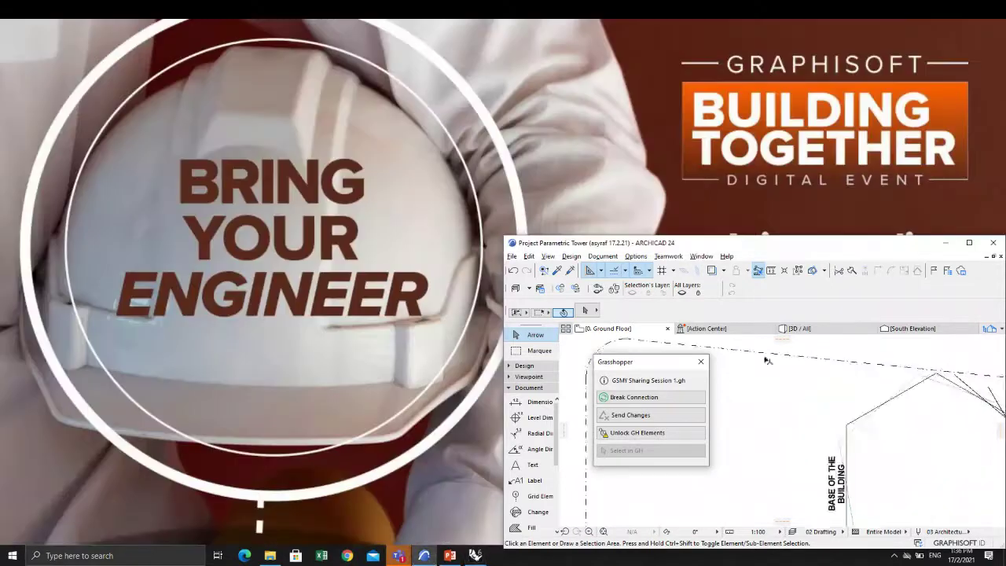
scroll(767, 359, up, 1)
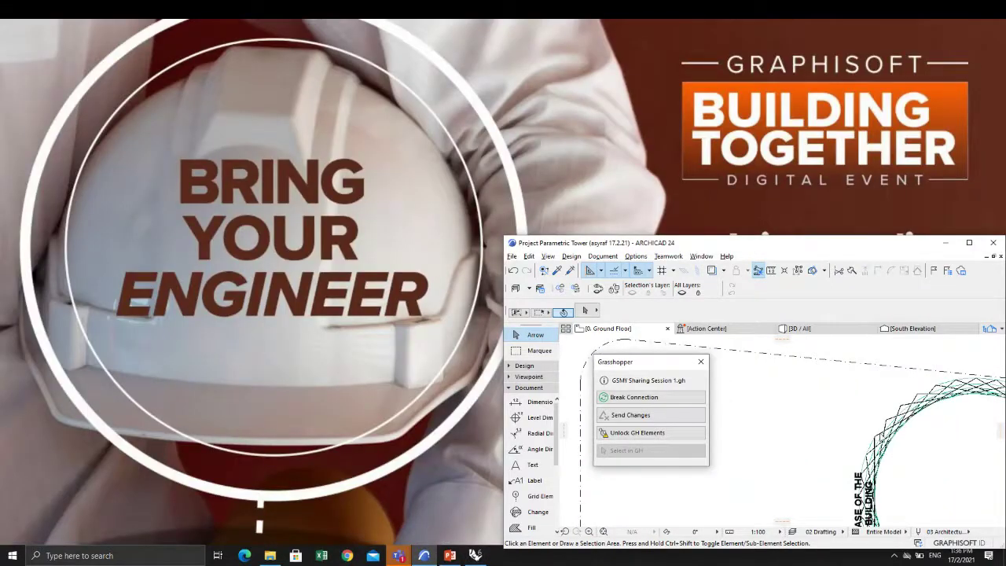
click(880, 436)
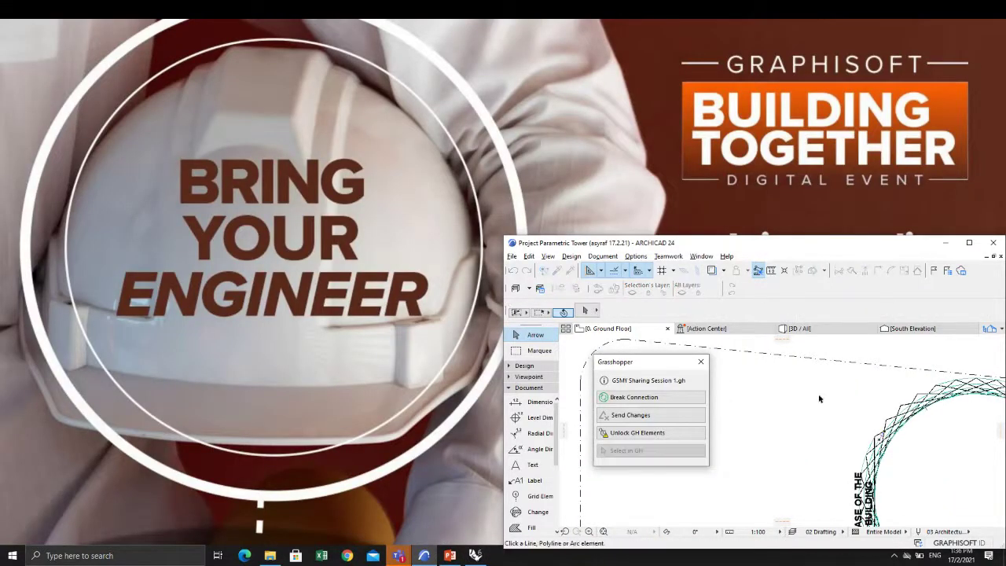
click(818, 398)
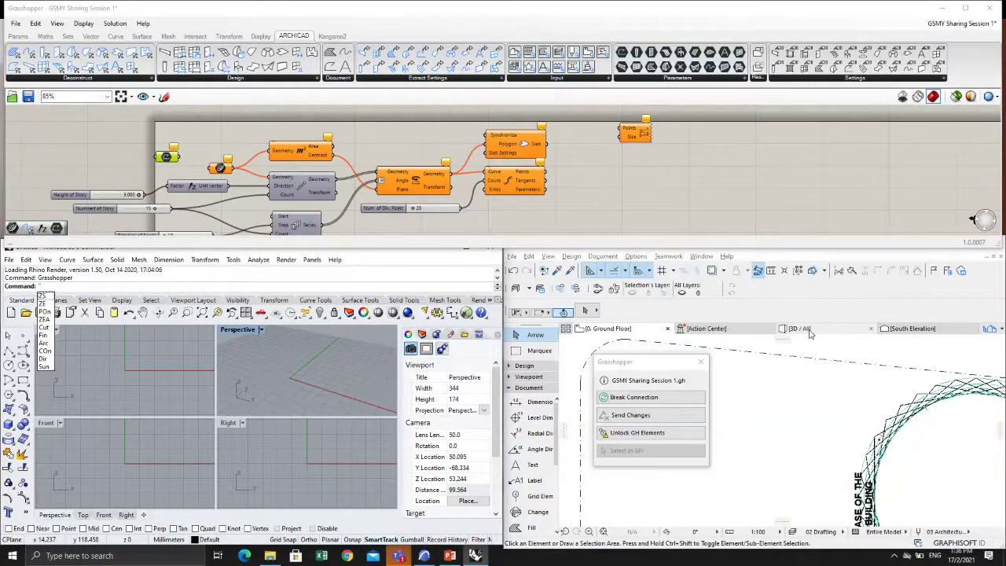
Step: Open the 3D view of the whole ARCHICAD model and select all elements
click(809, 334)
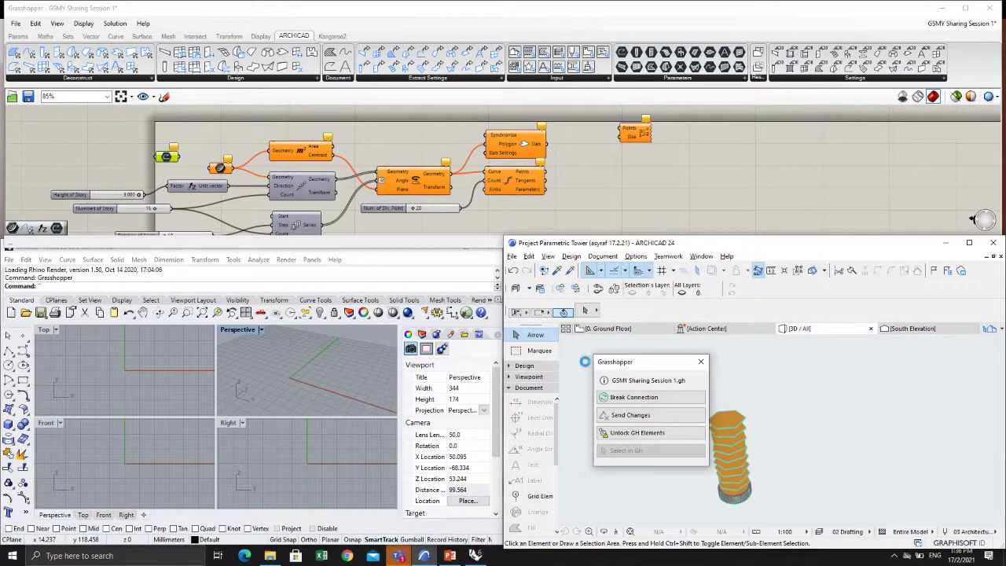
click(525, 366)
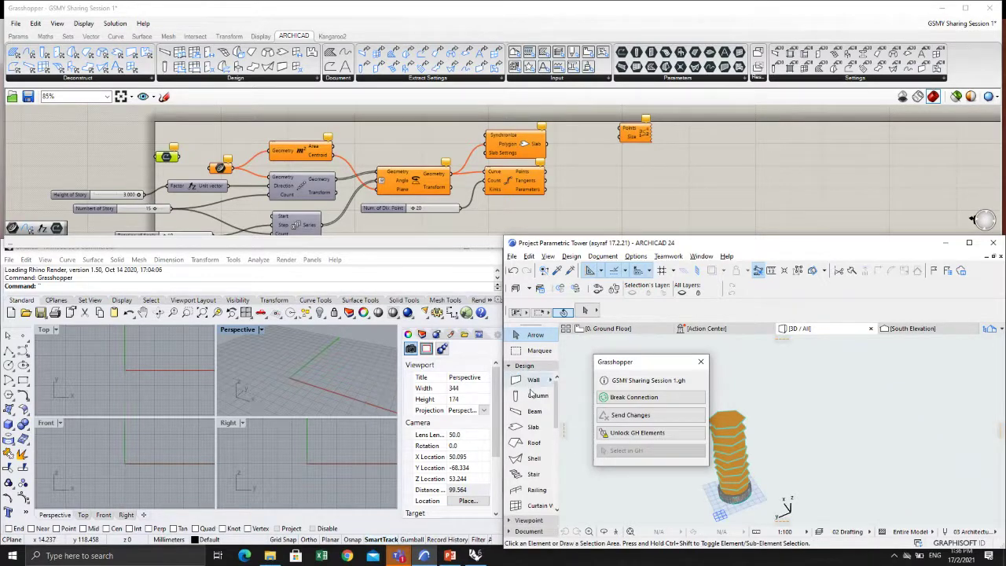
key(ctrl+a)
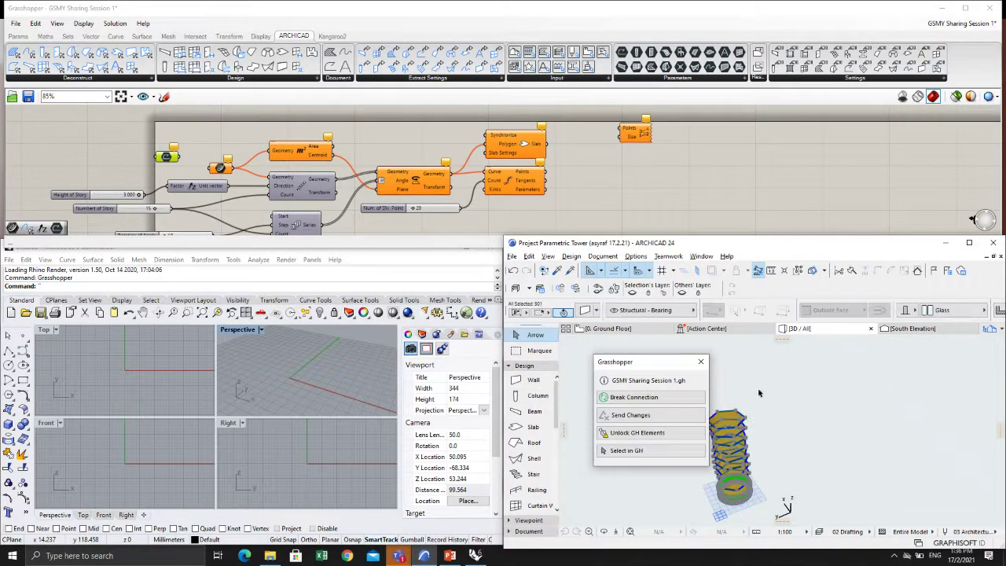
click(571, 256)
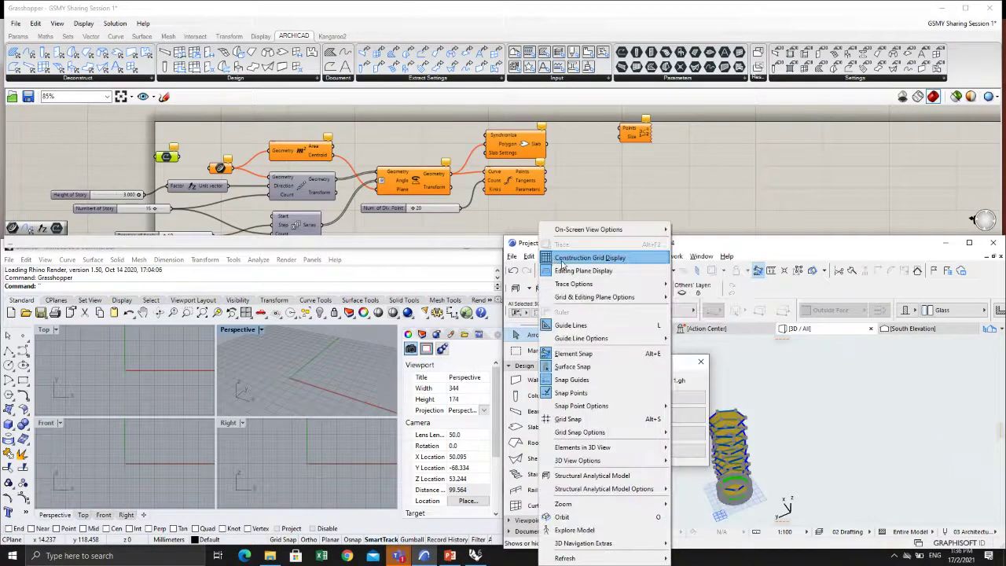
click(563, 259)
click(571, 256)
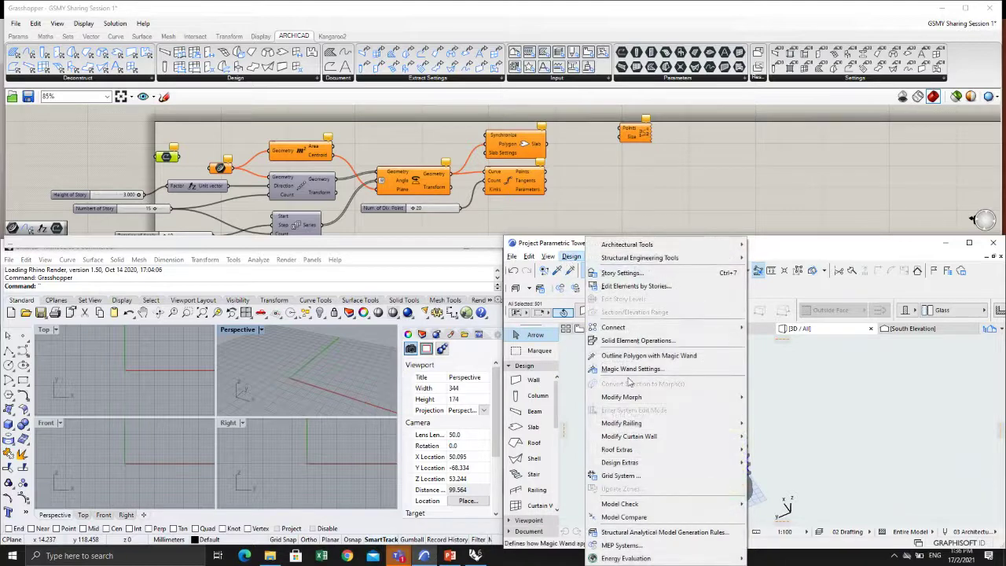
mouse_move(553, 255)
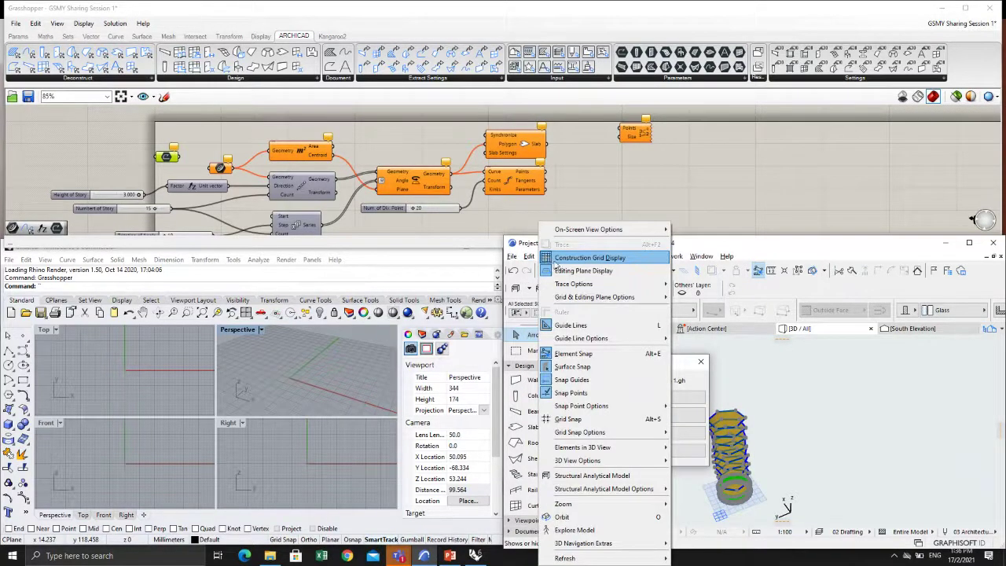
click(558, 259)
click(572, 257)
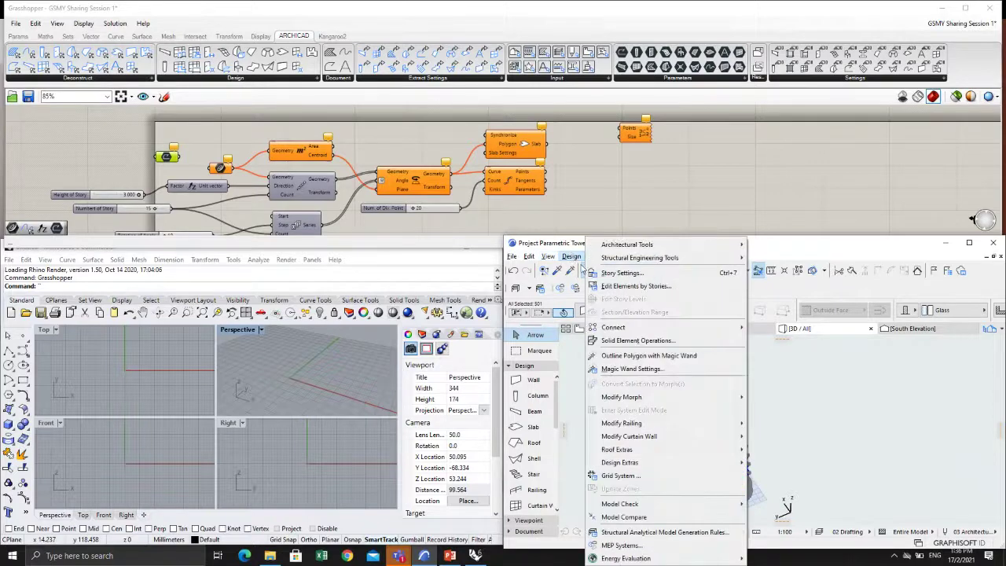
click(763, 439)
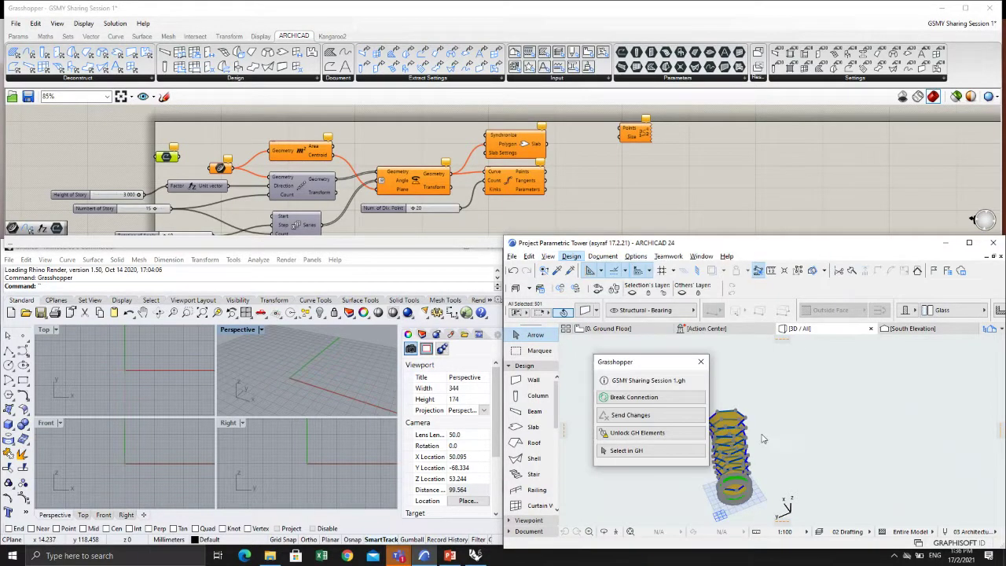
right_click(762, 428)
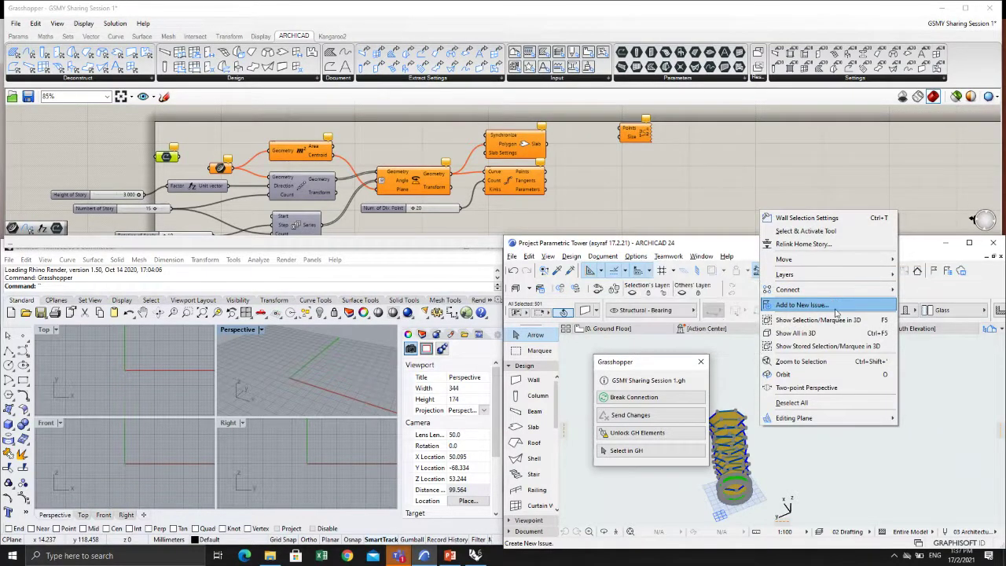
key(Escape)
Step: Unlock the Grasshopper-linked elements and delete the entire generated tower from the ARCHICAD 3D model
click(649, 435)
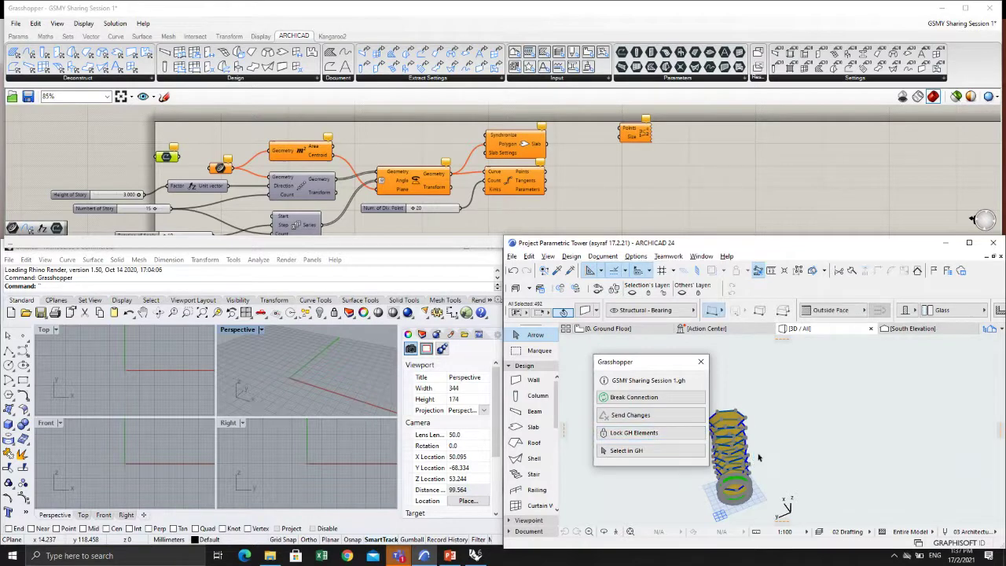
click(766, 443)
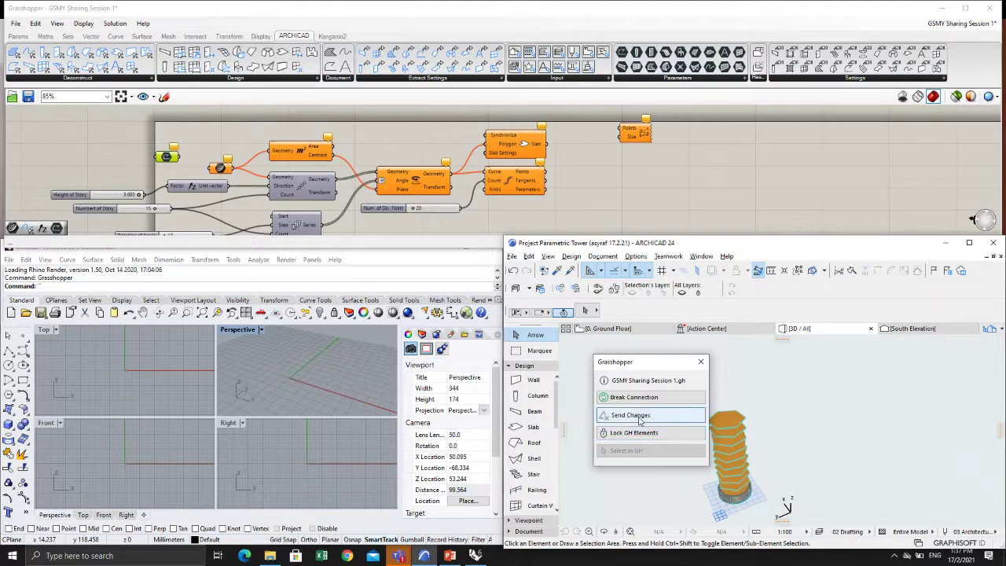
click(746, 436)
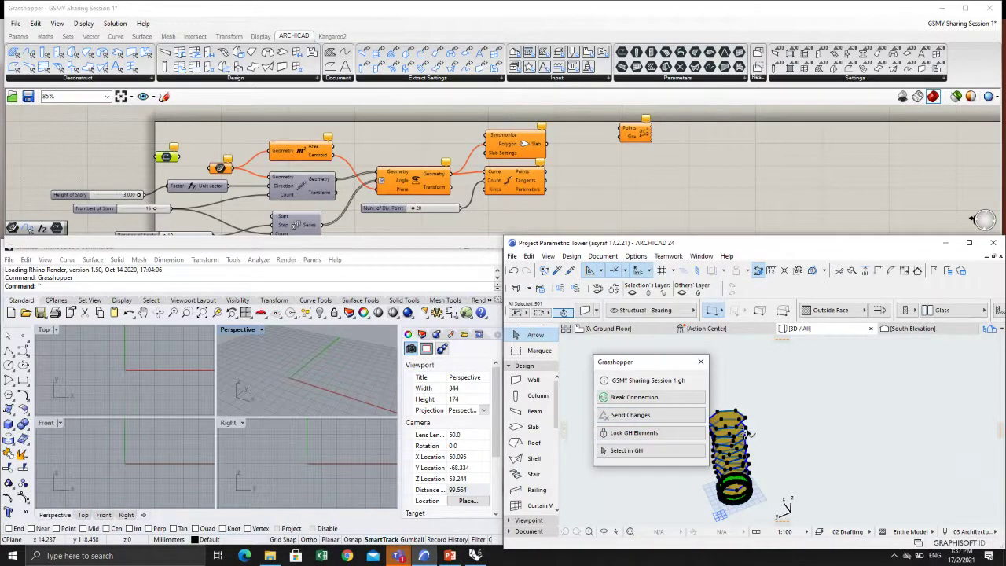
key(Delete)
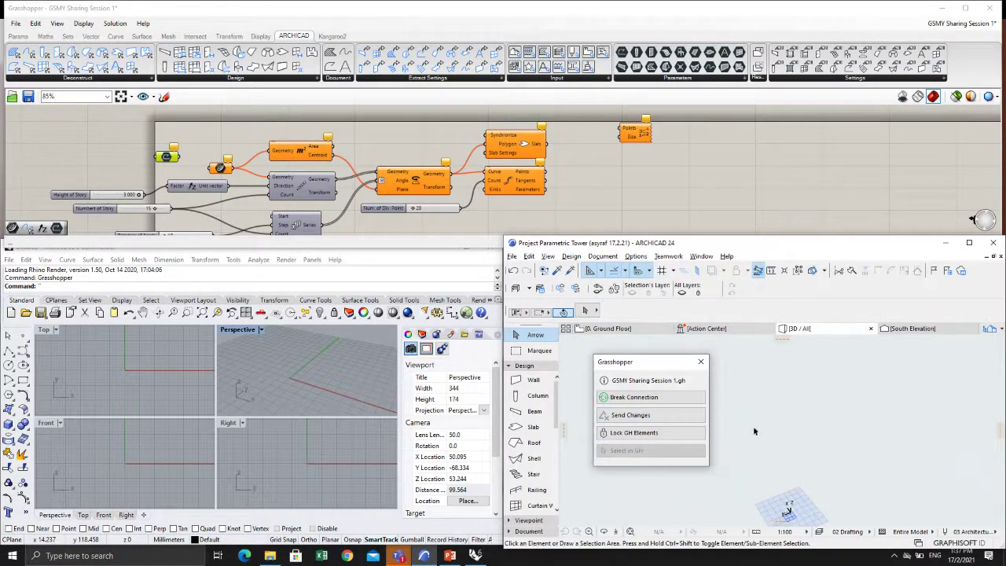
Step: Set the ground floor's hexagonal base as the 2D Curve parameter's source and connect that parameter to the Curve parameter
key(F2)
scroll(837, 414, down, 4)
middle_drag(828, 418, 788, 402)
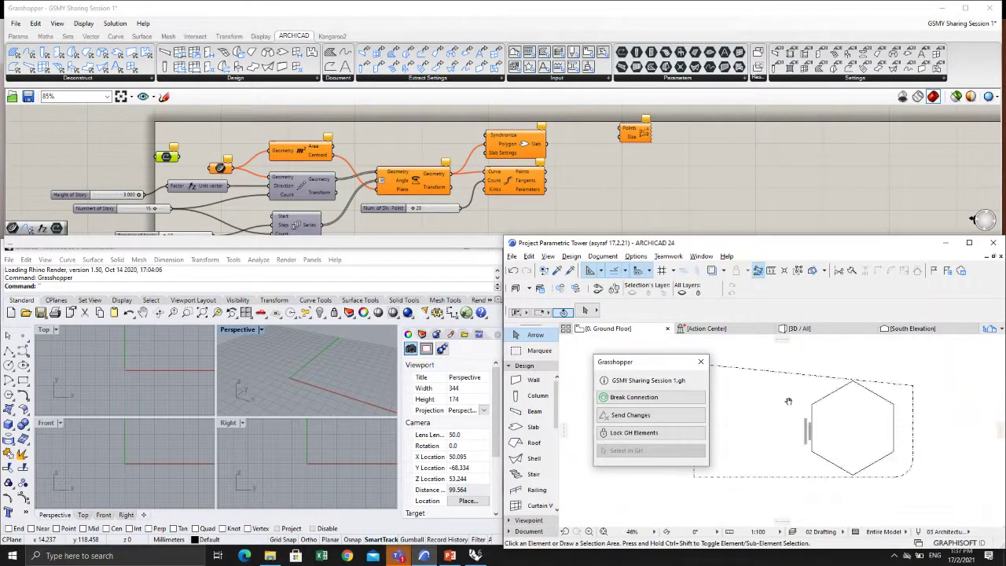
scroll(789, 401, up, 3)
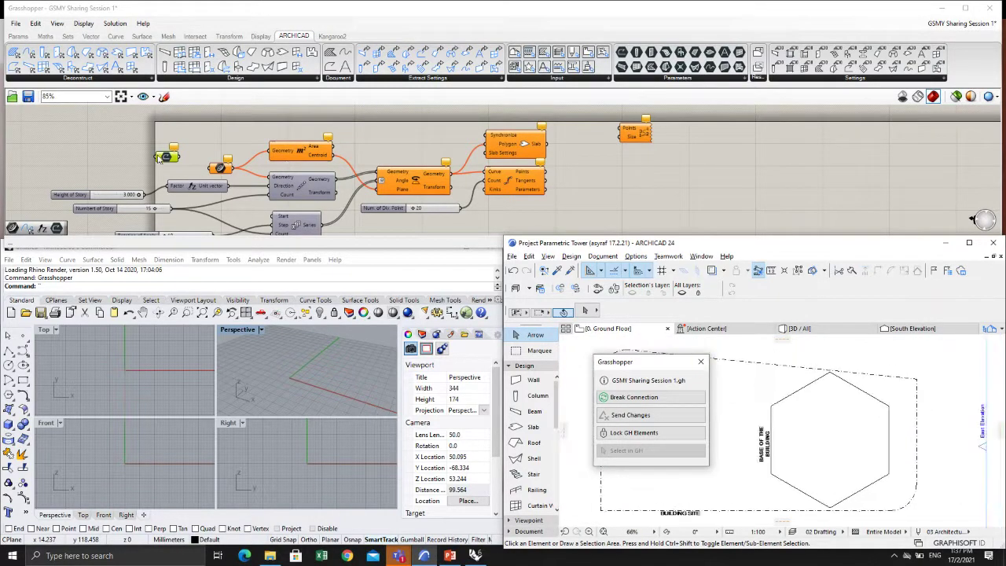
right_click(165, 156)
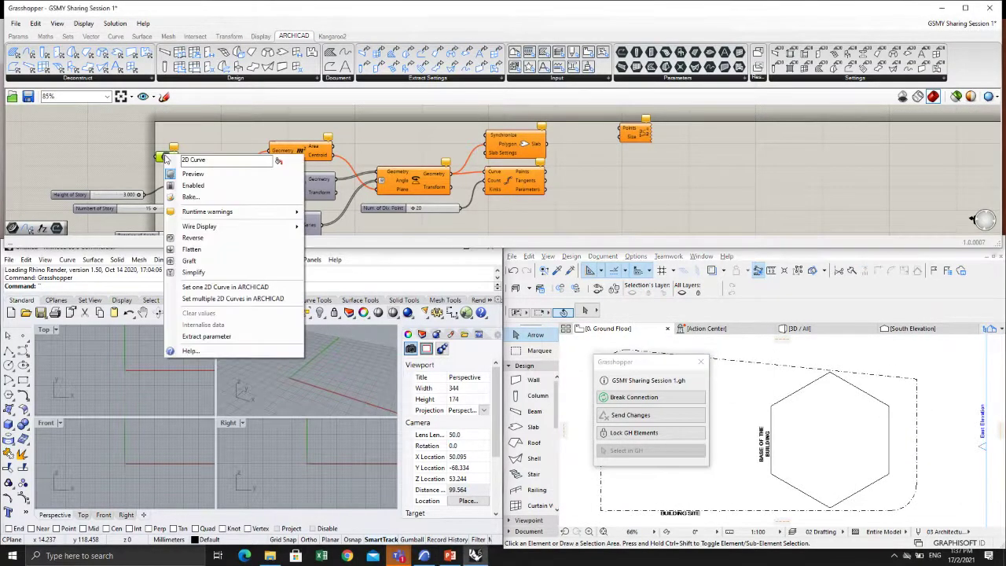
click(220, 288)
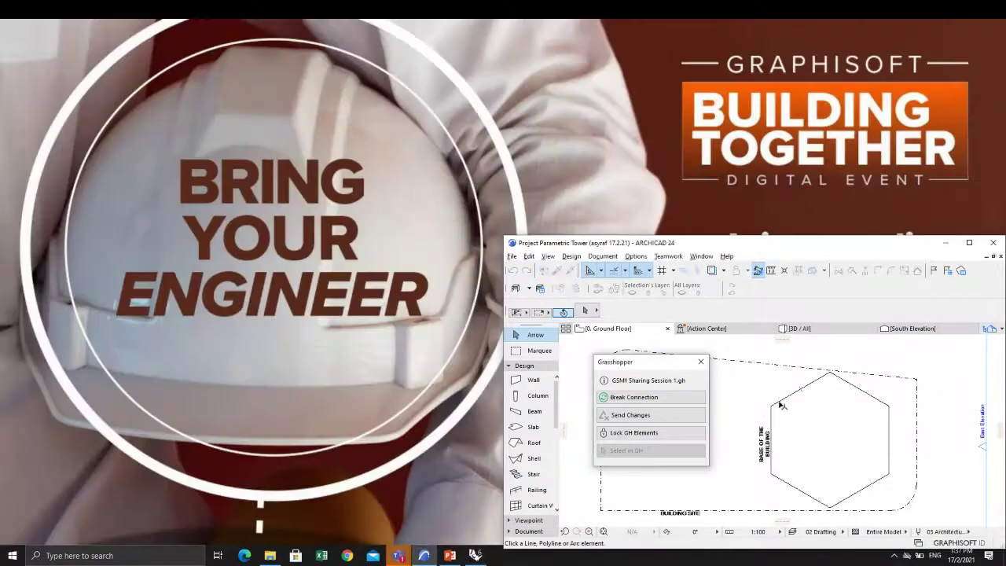
click(780, 404)
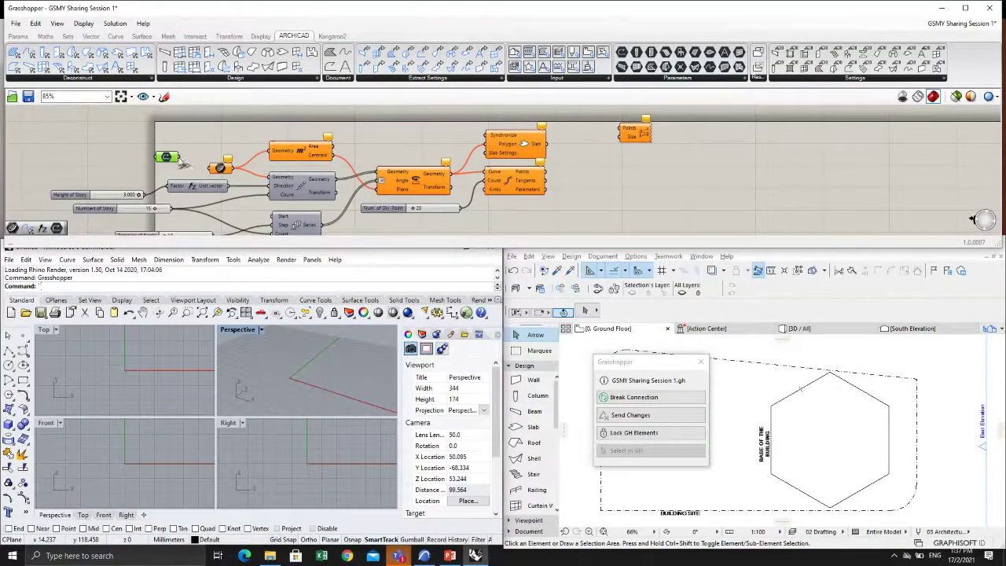
drag(220, 168, 223, 156)
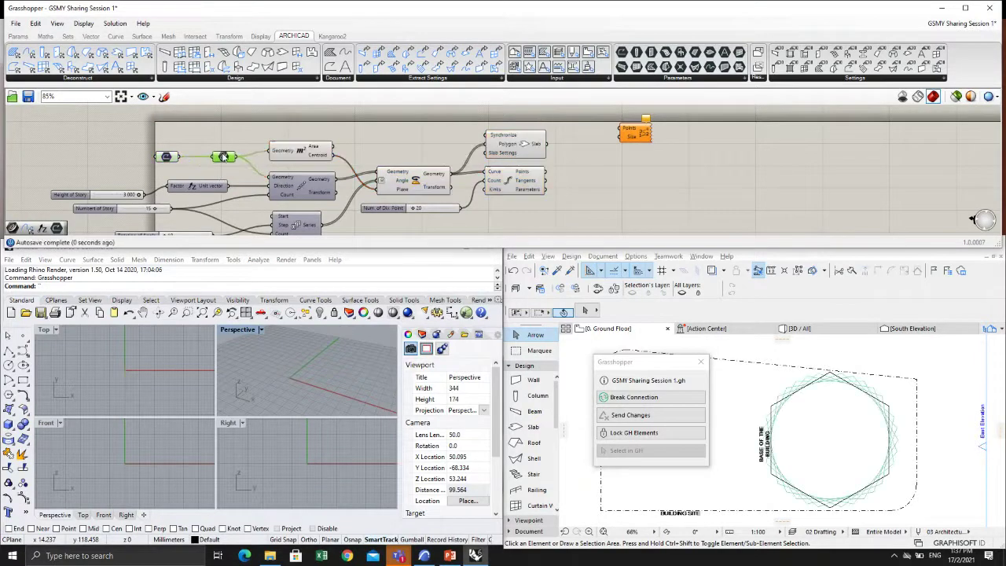
Step: Delete the ARCHICAD Slab component fed by the Rotate component's geometry
right_drag(401, 203, 485, 192)
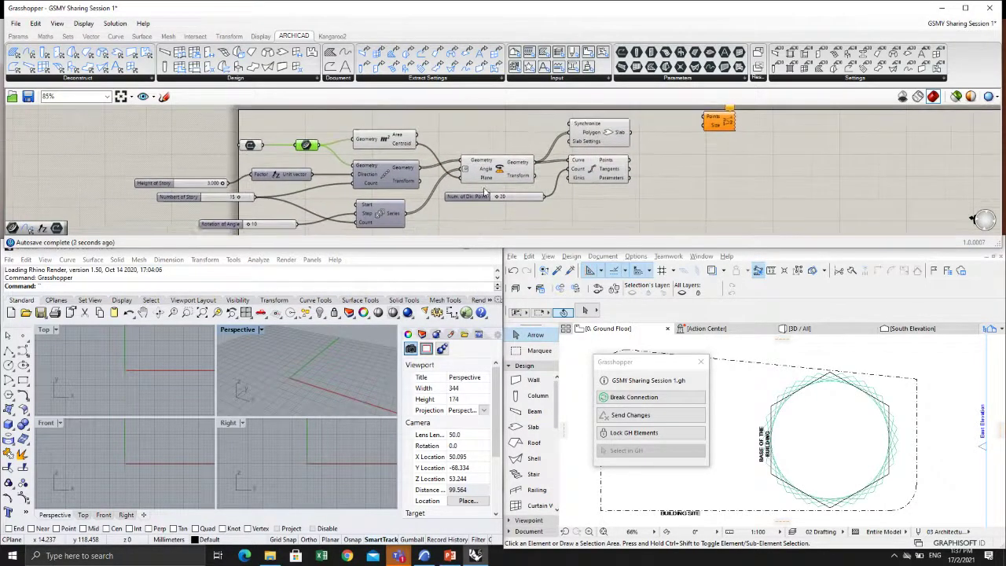
click(498, 181)
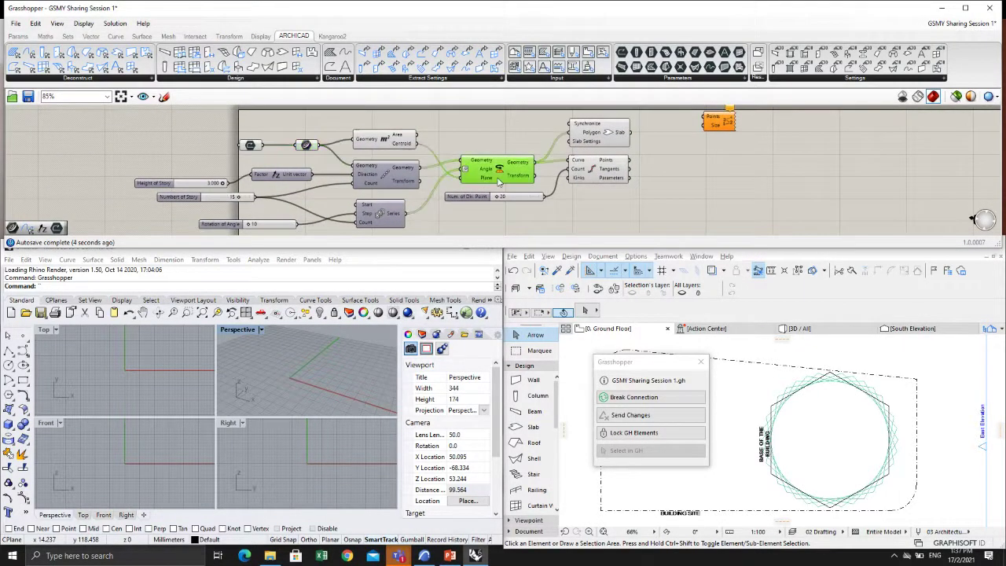
click(602, 139)
key(Delete)
Step: Delete the Divide Curve component and its Num. of Div. Point slider
click(595, 174)
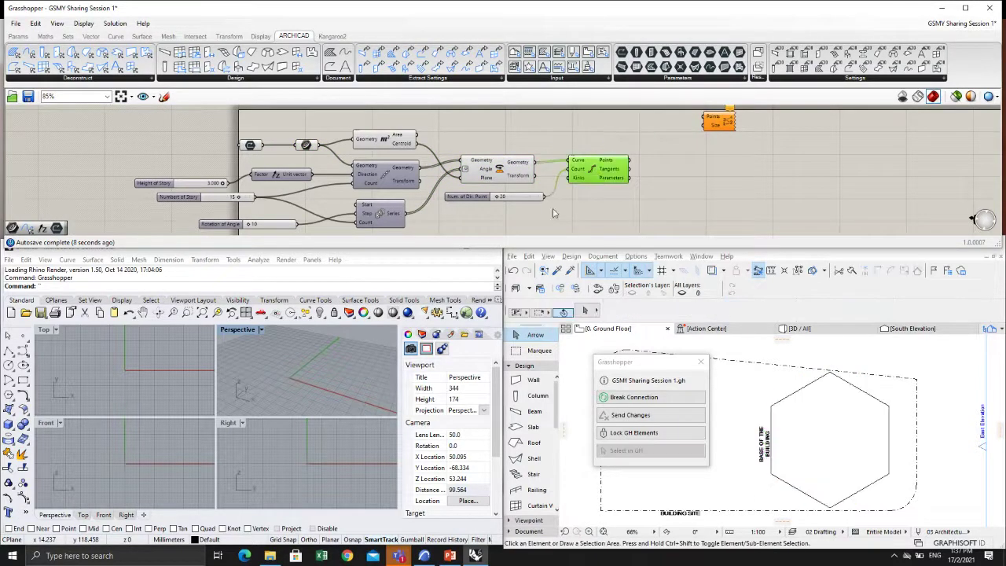
key(Delete)
click(469, 197)
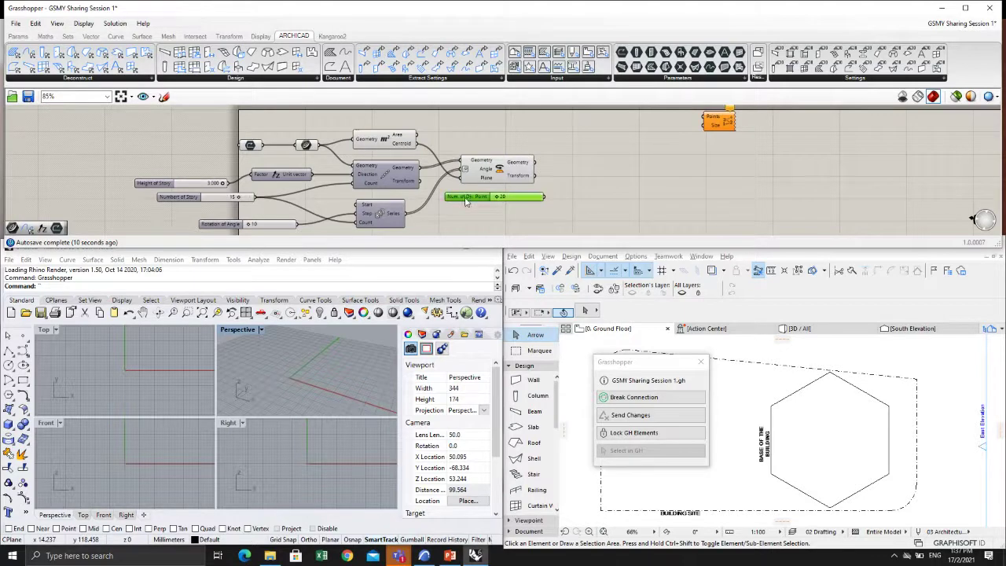
key(Delete)
Step: Delete the leftover orange component with the Points and Size inputs
right_drag(492, 204, 621, 205)
scroll(621, 206, down, 1)
click(799, 125)
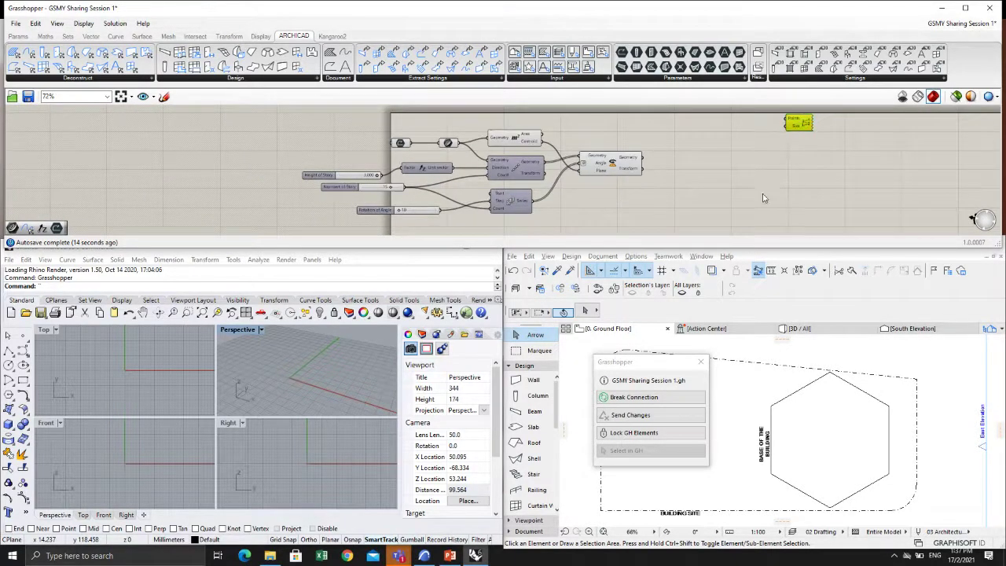
key(Delete)
right_drag(643, 167, 601, 189)
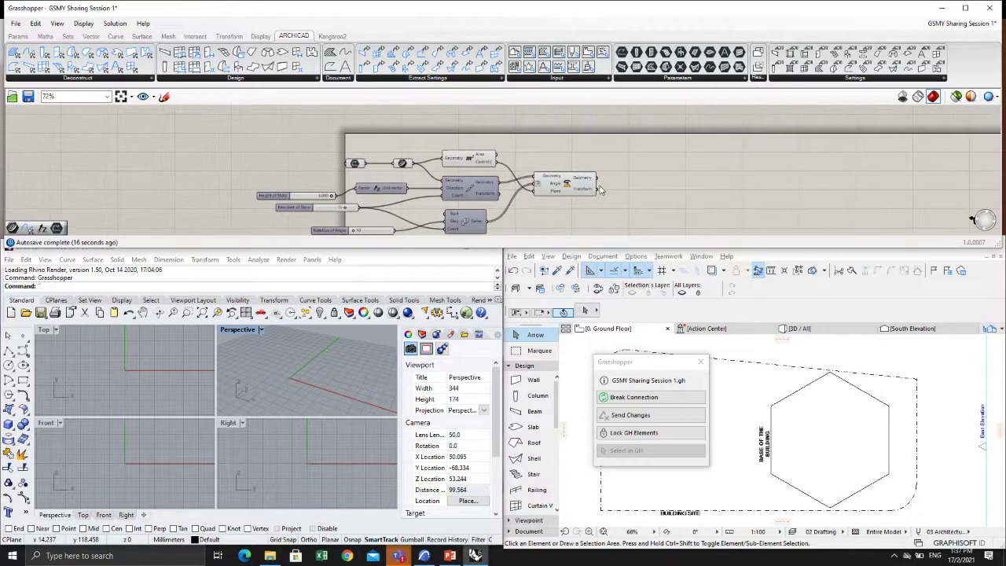
scroll(601, 189, up, 1)
scroll(320, 378, down, 2)
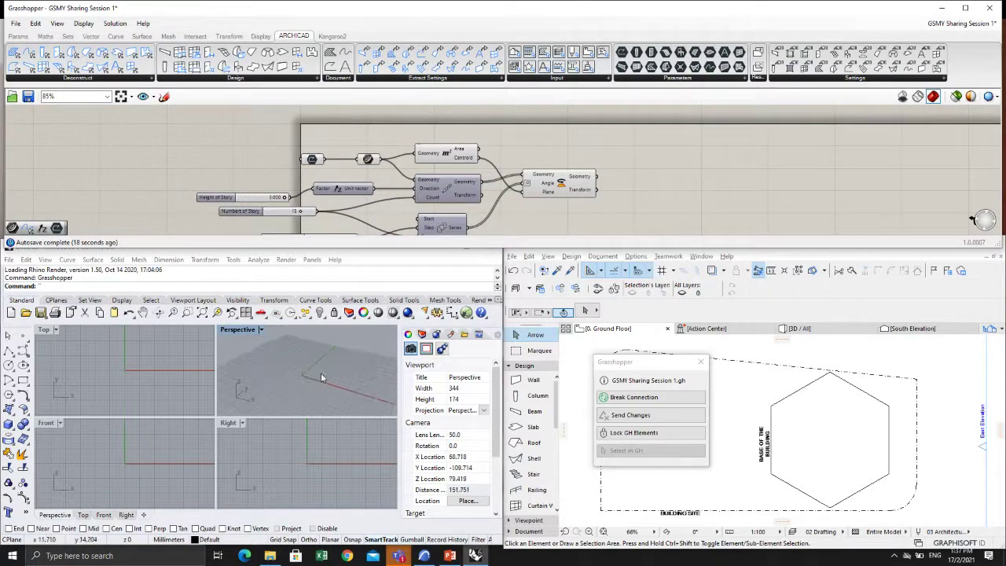
Step: Set the Rhino document's model units to Meters and fit the Perspective viewport to the rotated floor curves
scroll(314, 372, up, 1)
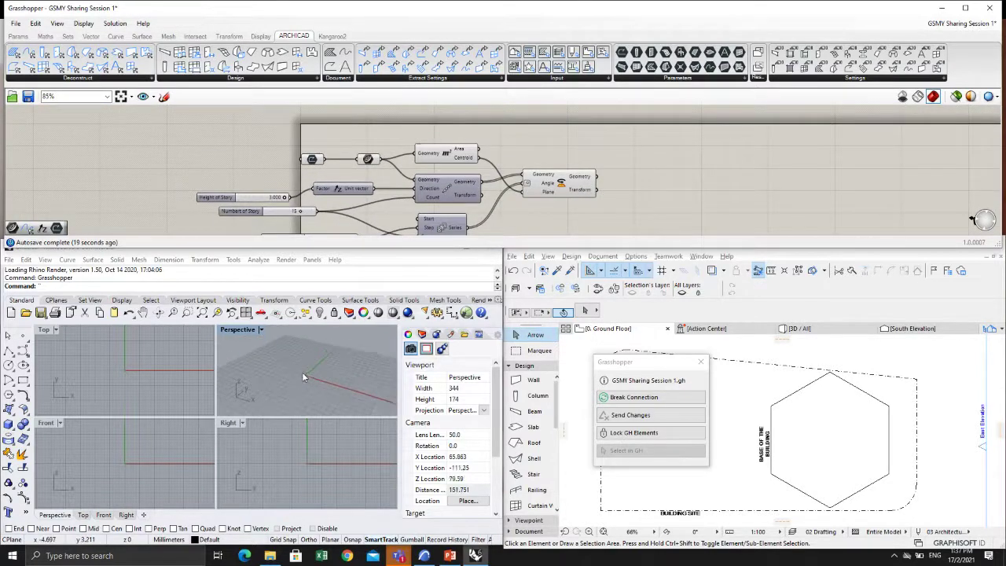
click(186, 316)
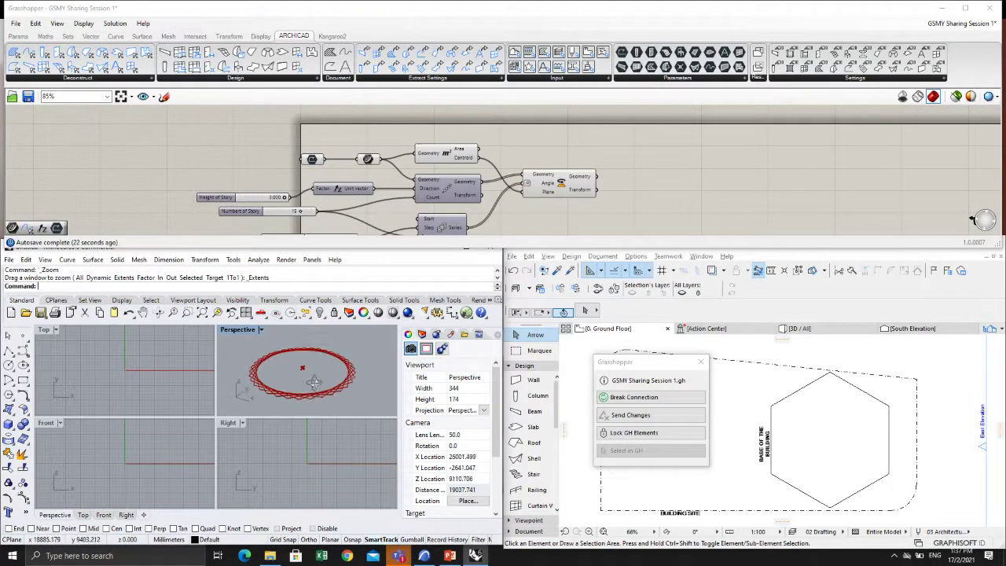
right_drag(313, 383, 310, 376)
click(8, 259)
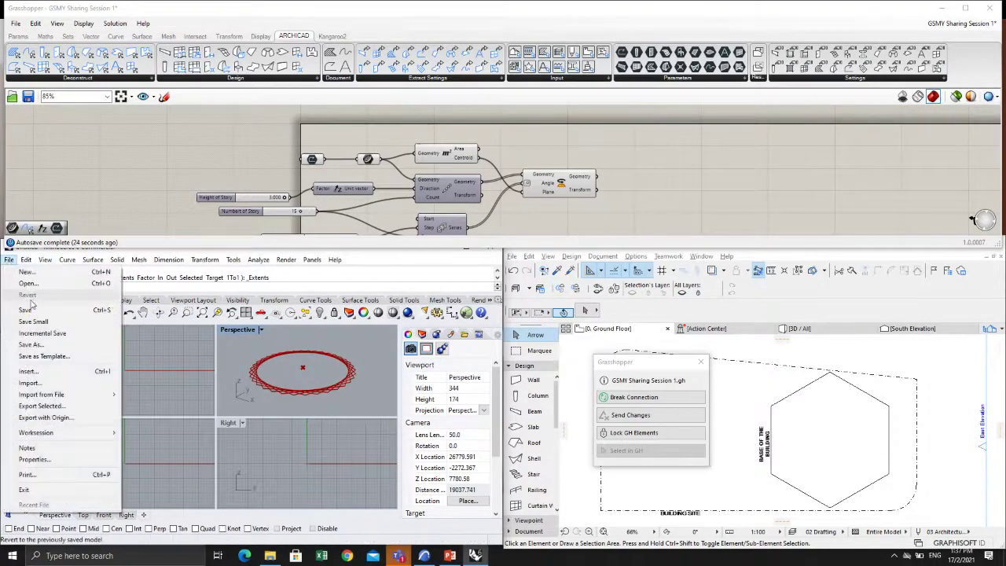
click(35, 459)
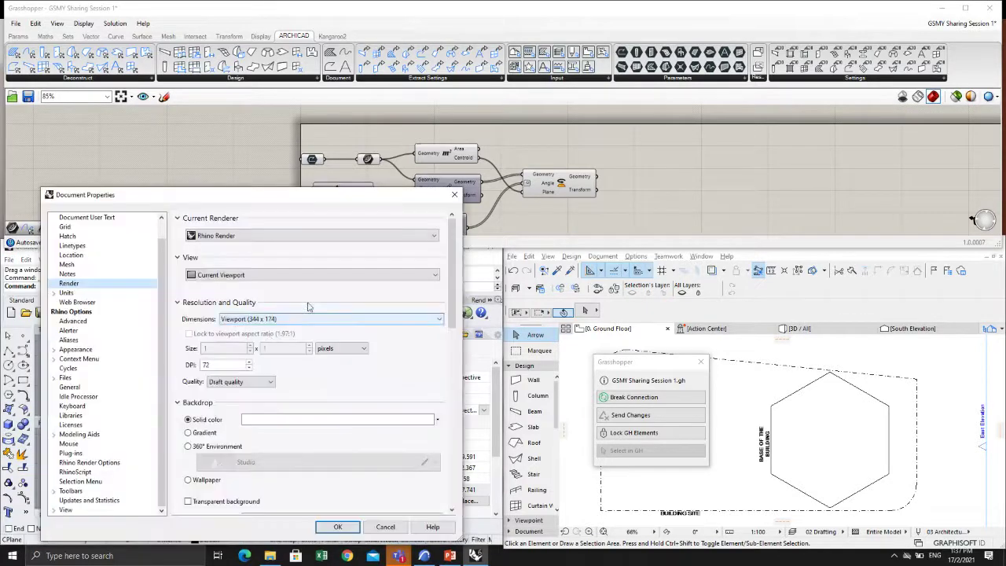
click(86, 294)
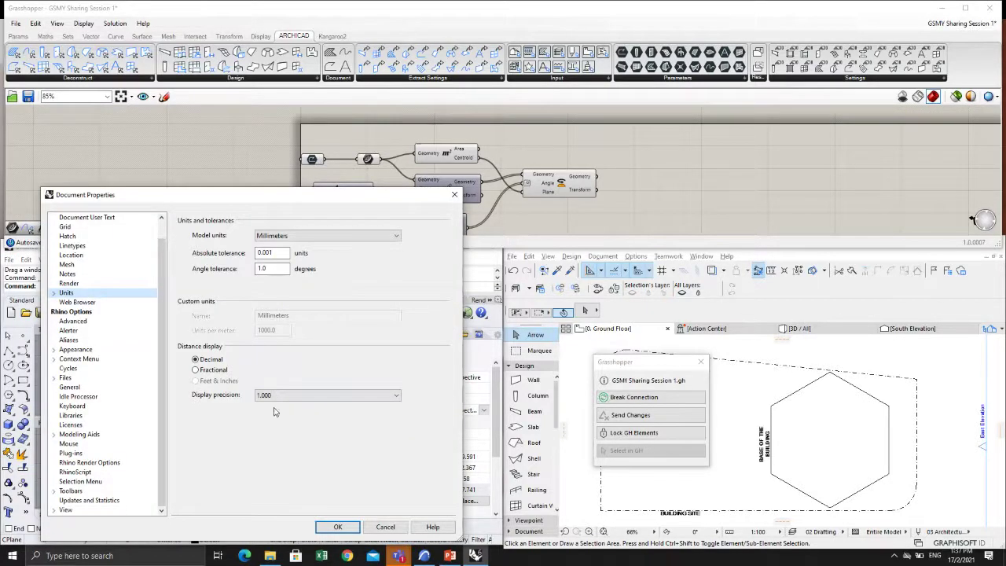
click(326, 235)
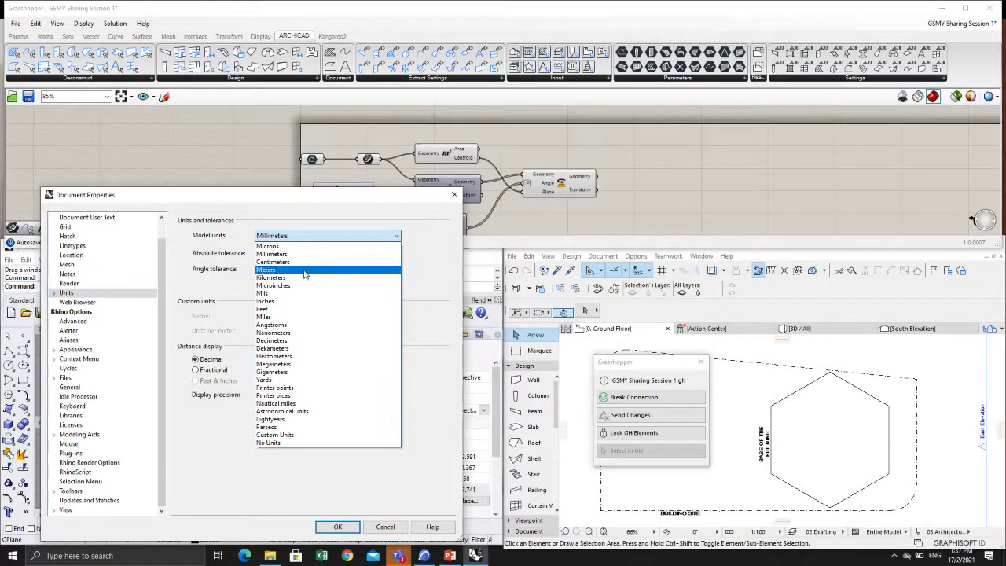
click(305, 270)
click(337, 527)
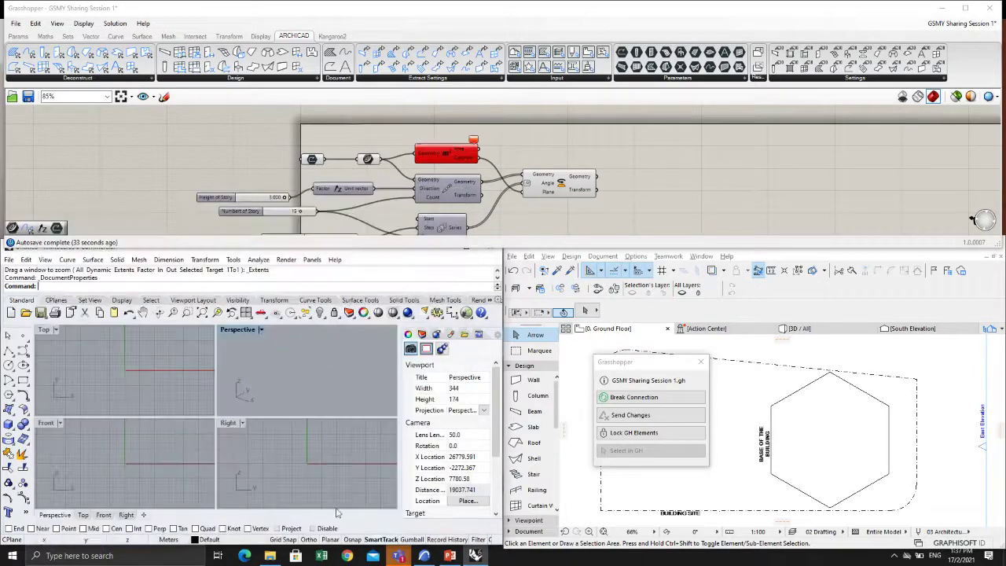
click(217, 312)
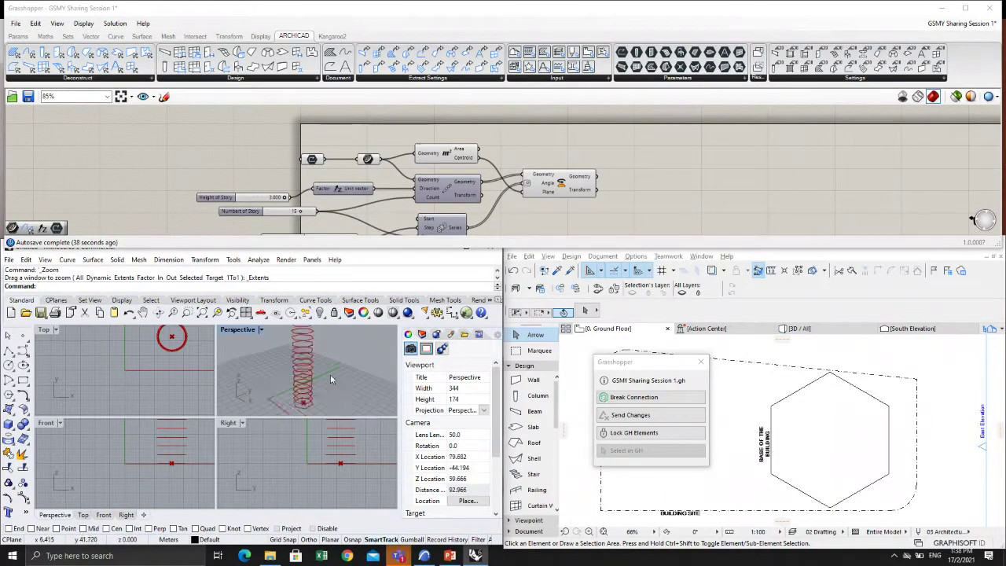
Step: Add an ARCHICAD Slab component beside the Rotate component and connect Rotate's Geometry output to its Polygon input
drag(558, 183, 570, 183)
click(566, 147)
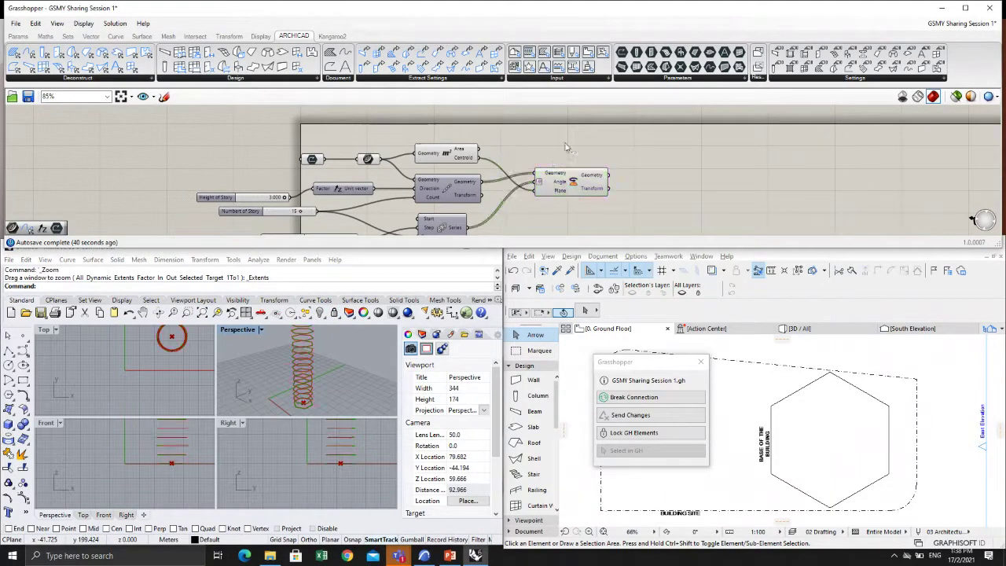
scroll(648, 180, down, 2)
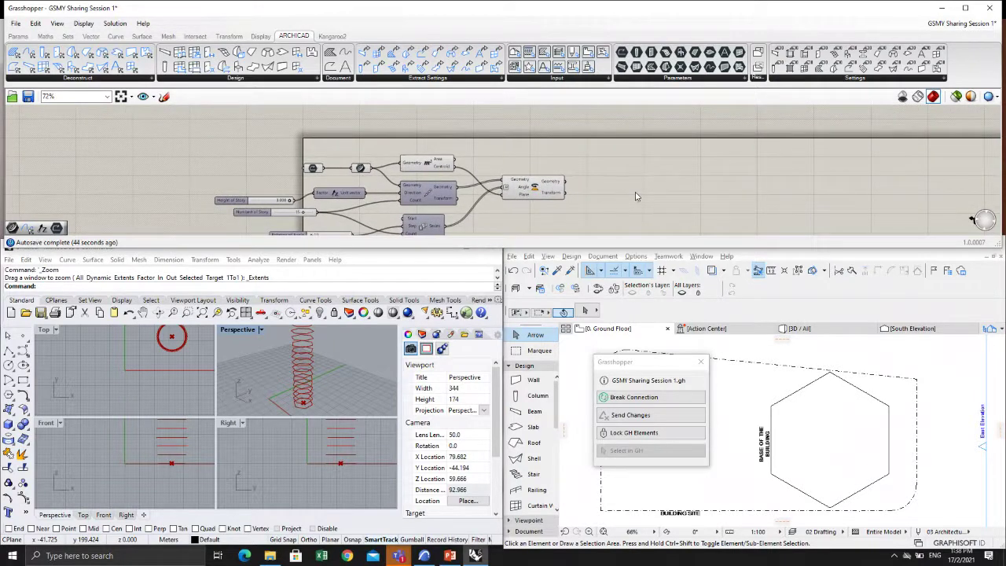
double_click(636, 196)
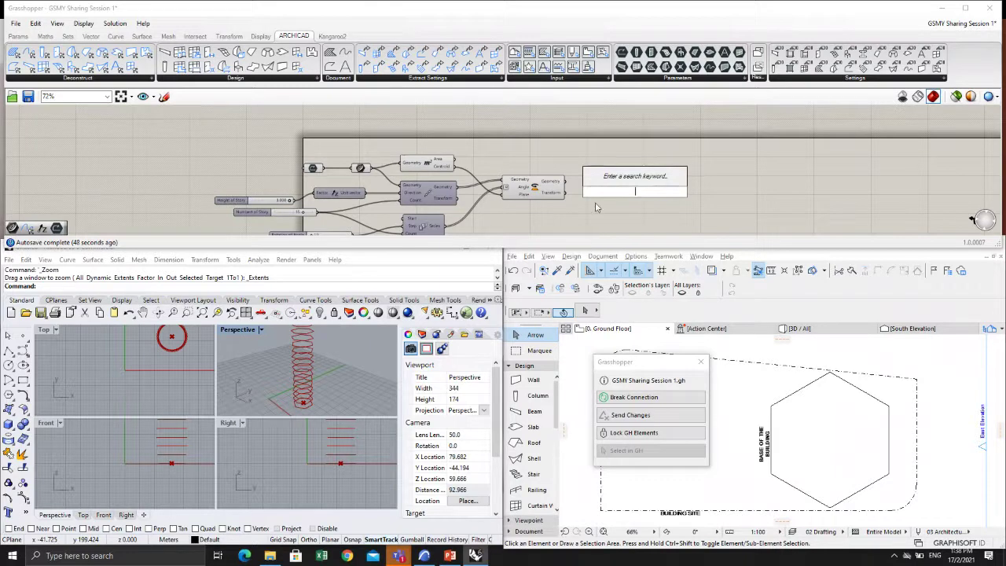
click(418, 29)
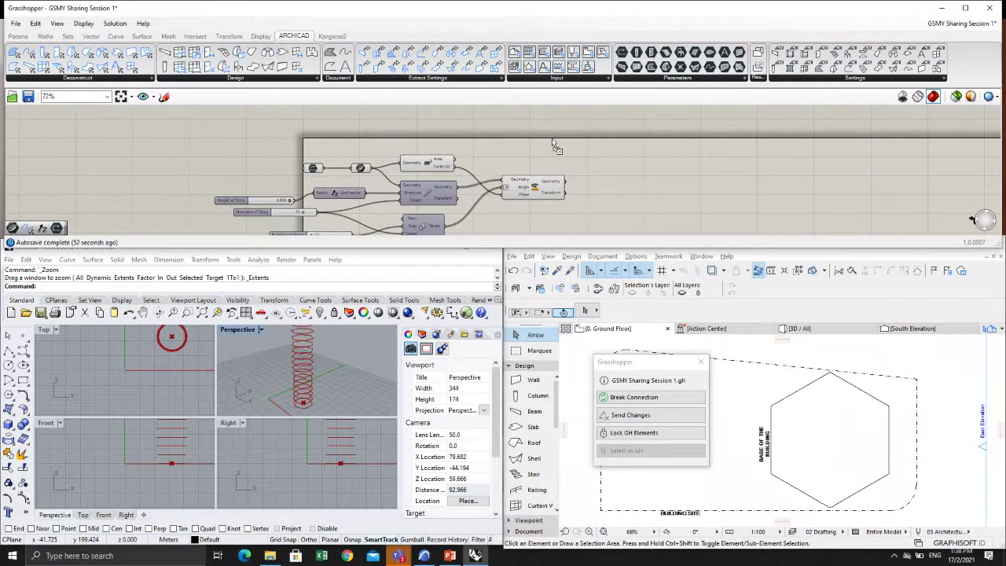
drag(552, 144, 640, 163)
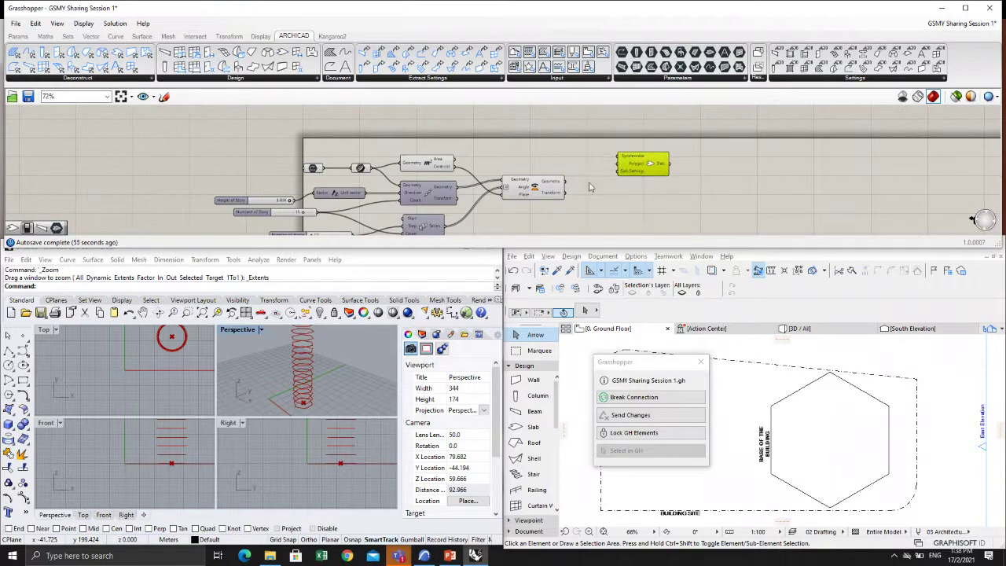
drag(564, 181, 629, 169)
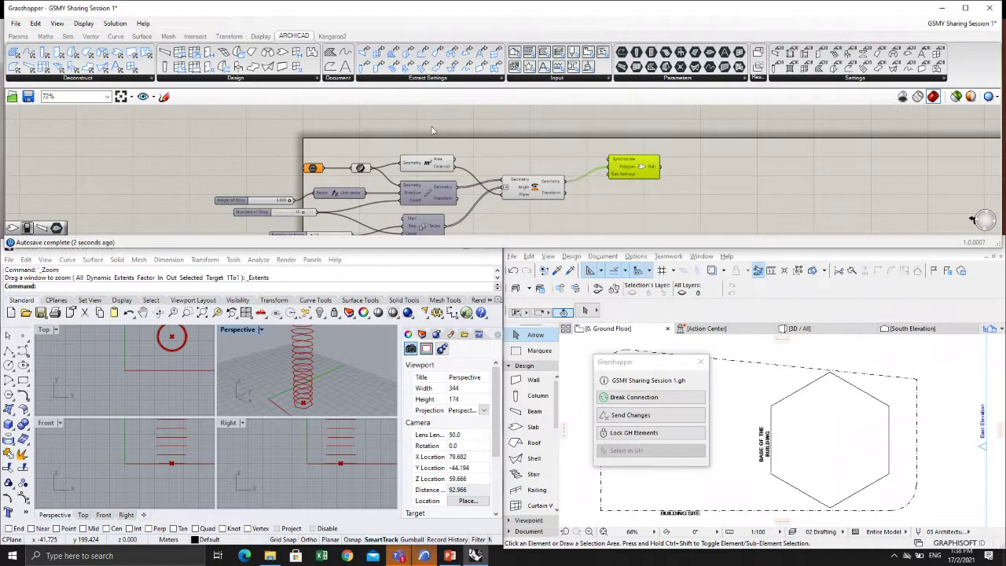
Step: Switch to ARCHICAD and dismiss the Rhino error report without sending it
click(424, 556)
click(555, 221)
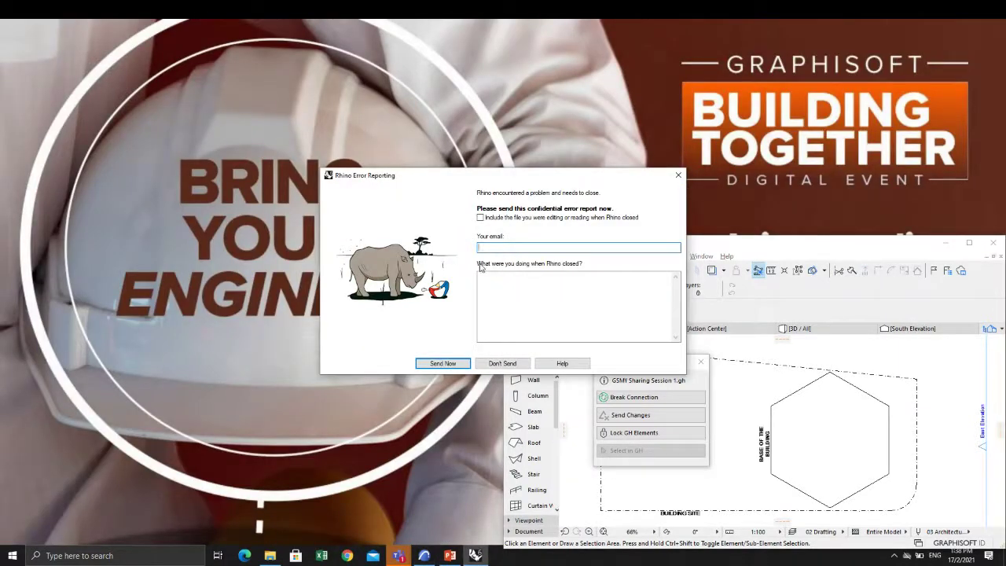
click(490, 364)
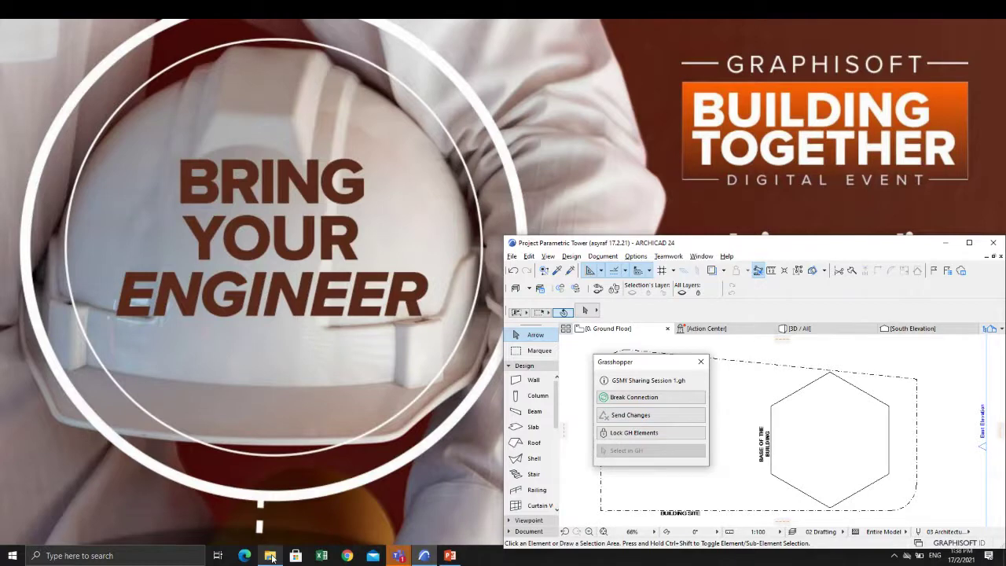
Step: Switch to File Explorer and look through the Backup file folder inside 1St Sesion for the session's Rhino and Grasshopper files
click(271, 557)
right_click(399, 392)
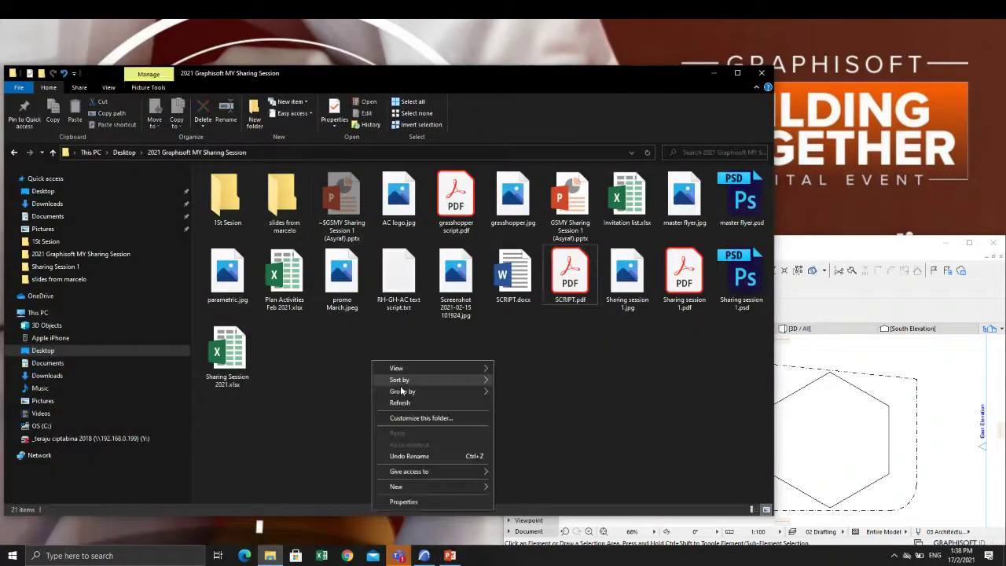
click(399, 402)
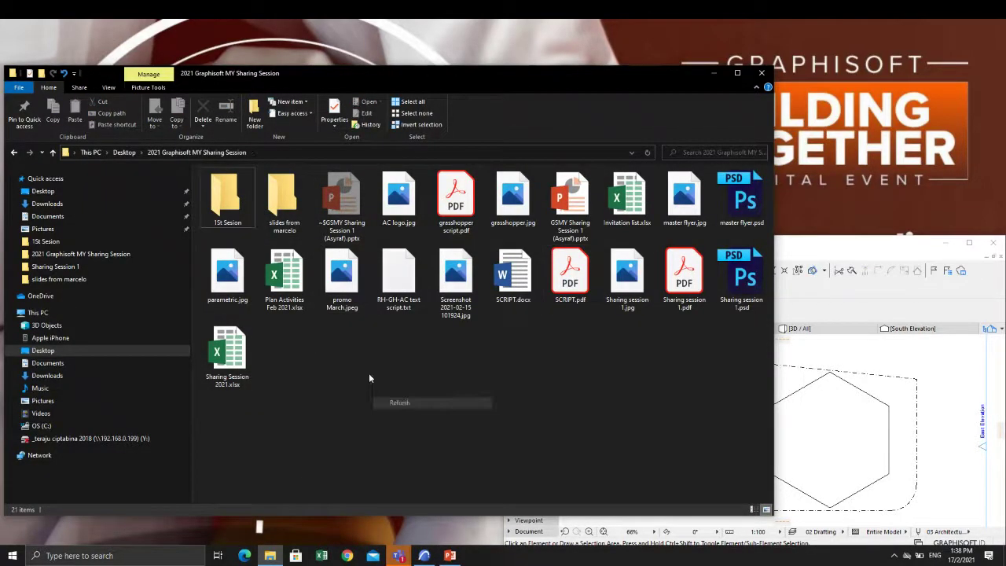
double_click(227, 197)
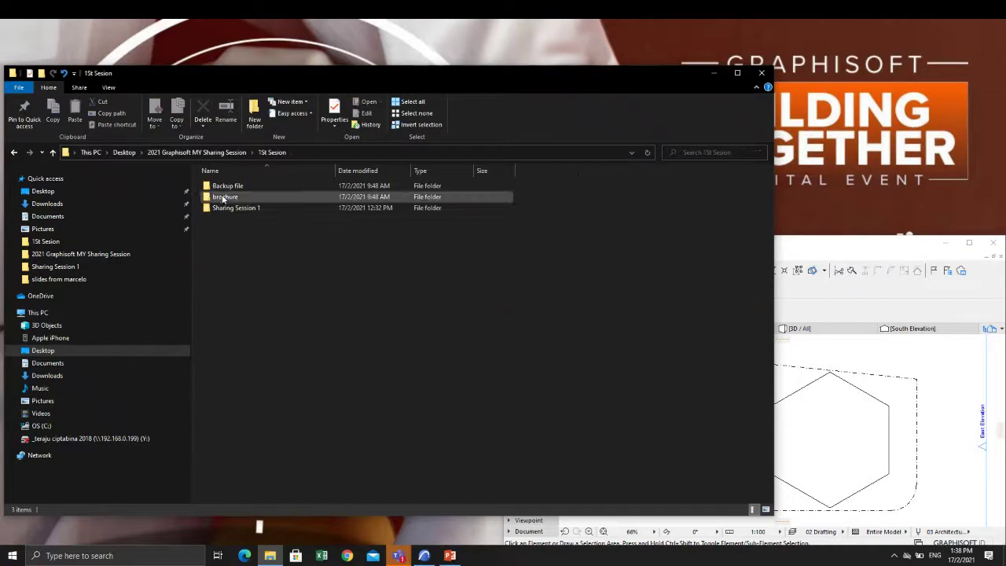
right_click(261, 251)
click(283, 290)
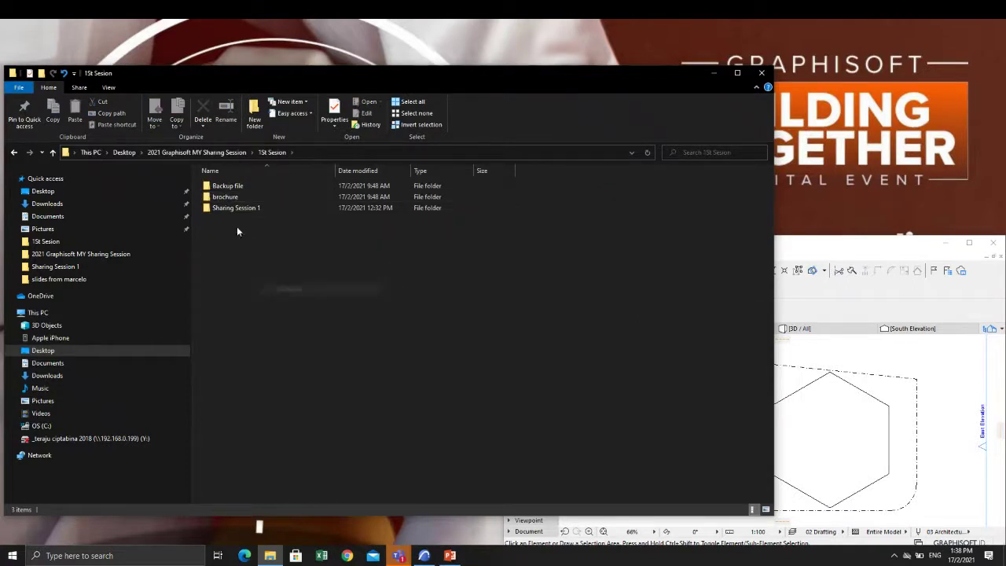
double_click(228, 187)
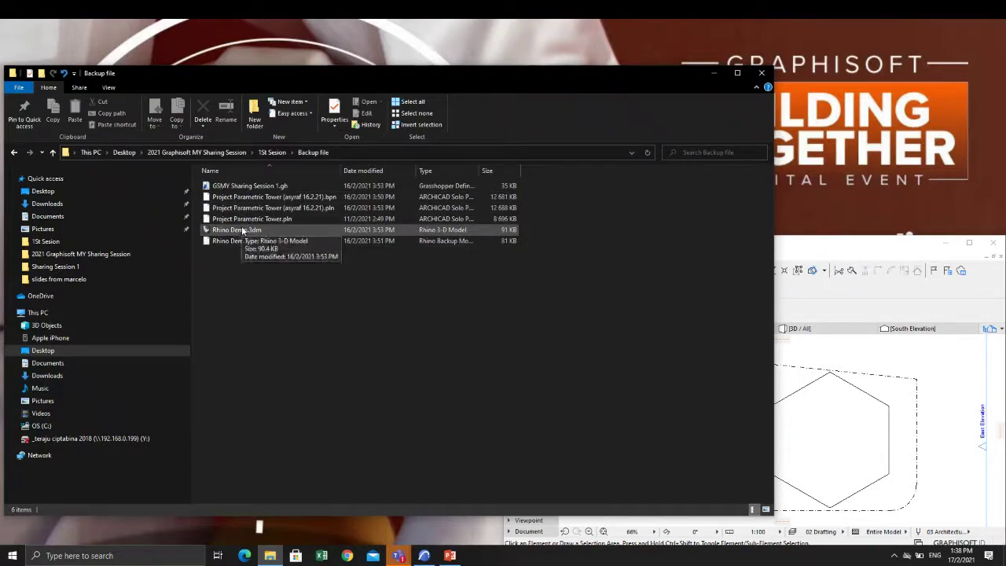
Step: Launch Rhino 6 with an untitled document, dismiss its welcome window and start Grasshopper
click(139, 553)
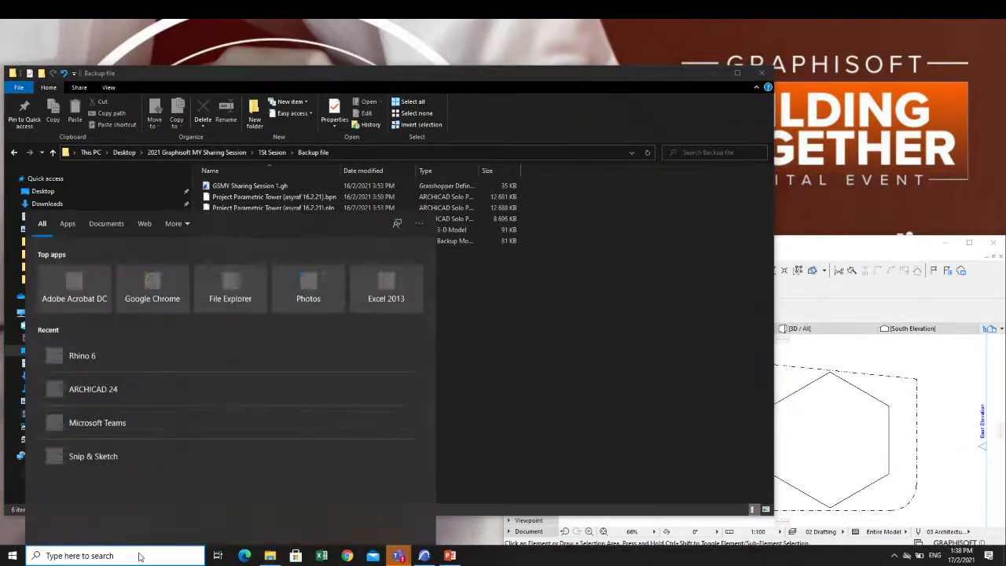
text(rhi)
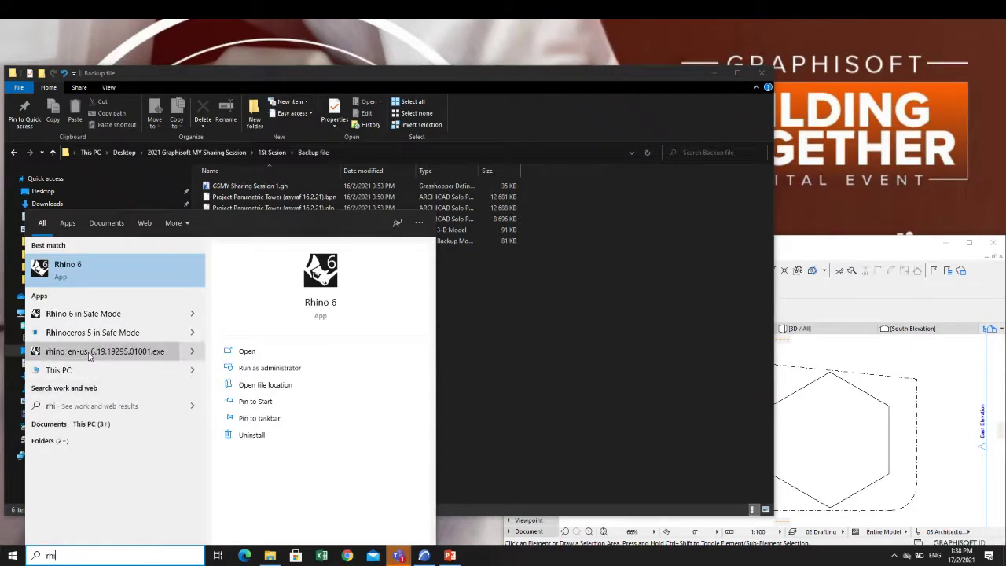
click(78, 269)
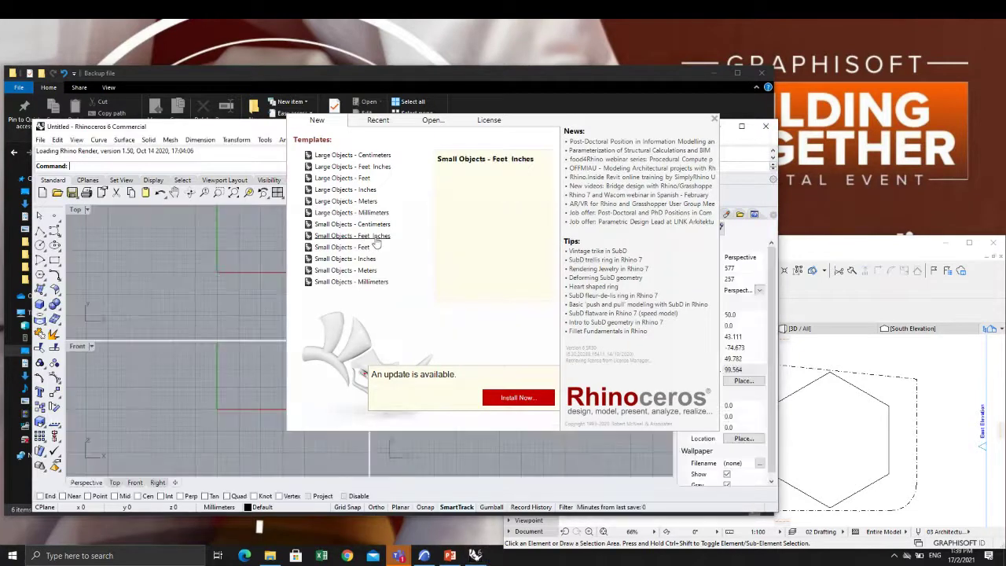
click(712, 120)
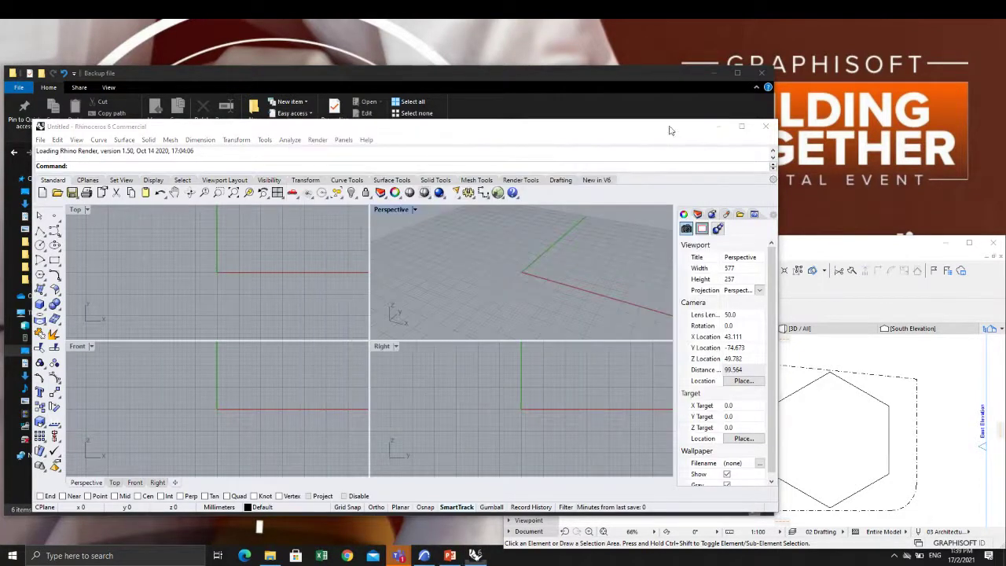
text(Grass)
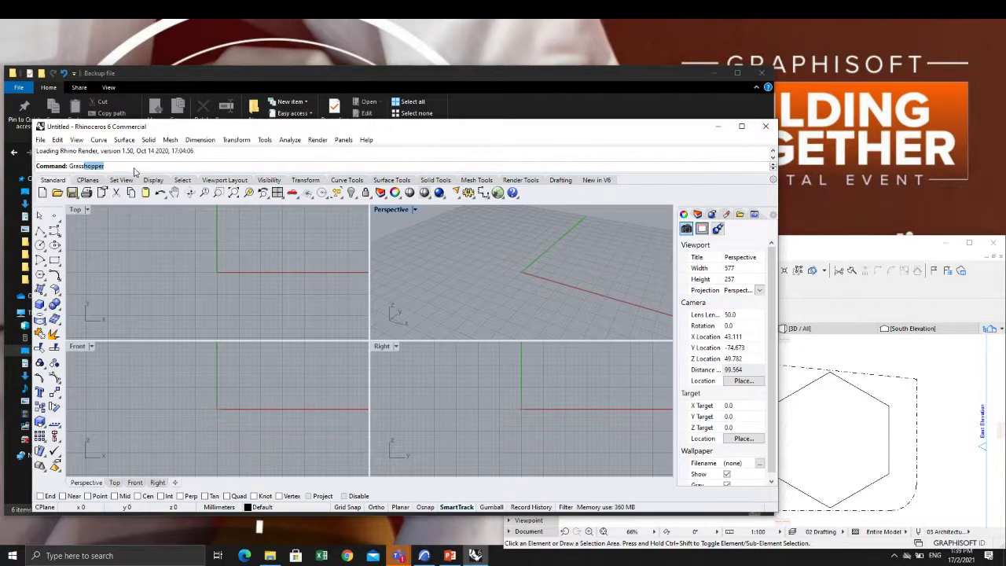
key(Return)
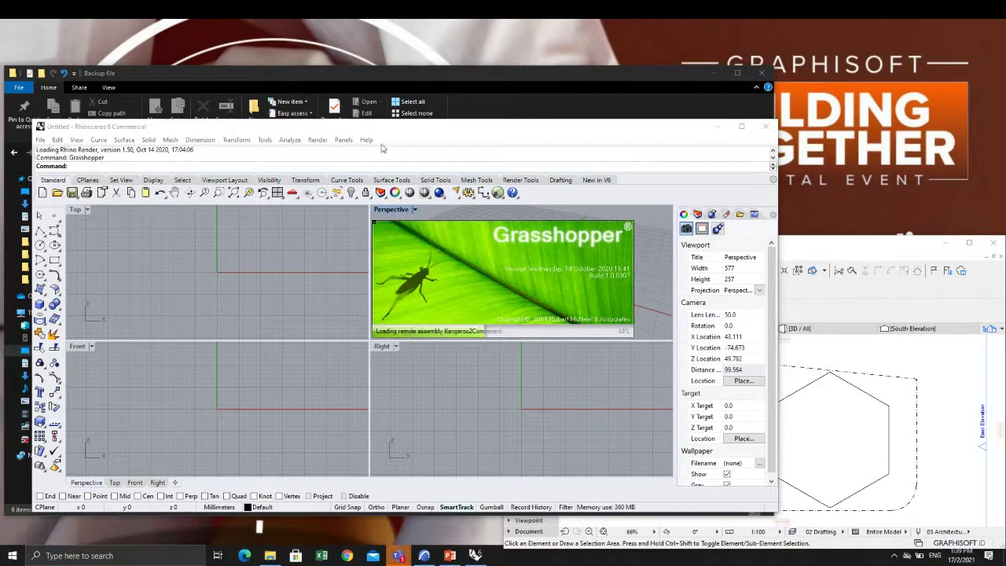
Step: Break ARCHICAD's Grasshopper connection and start it again
click(816, 243)
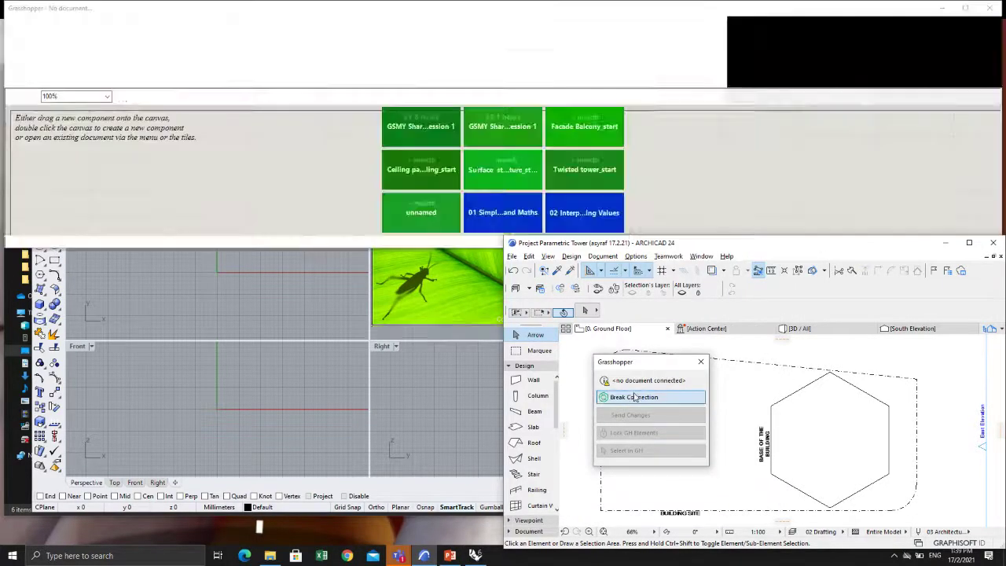
click(635, 397)
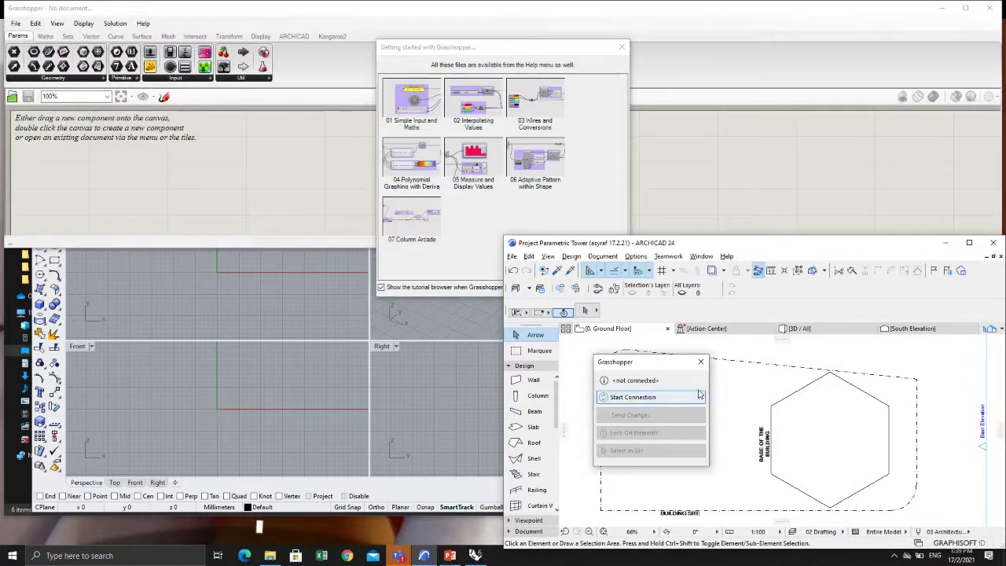
click(621, 56)
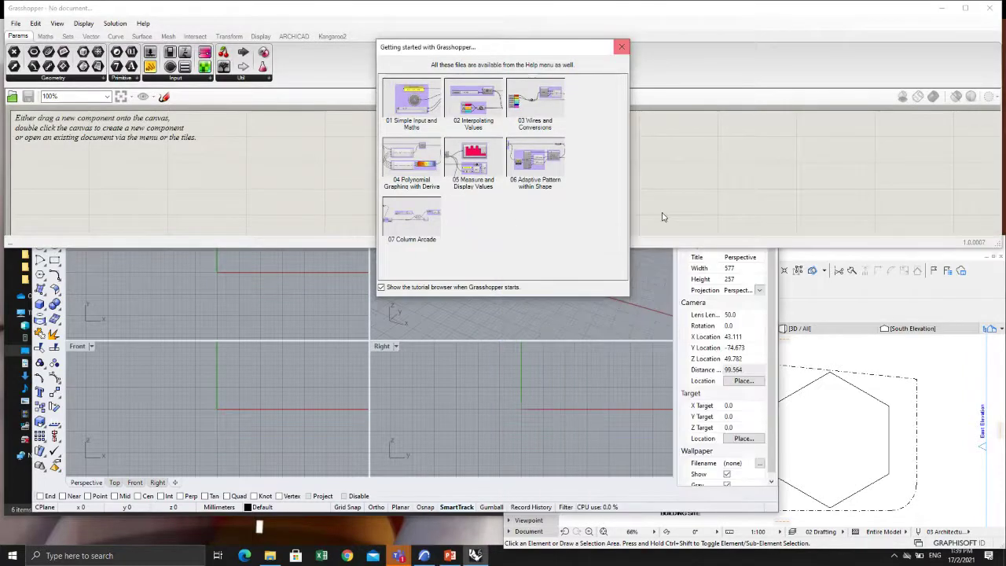
click(815, 320)
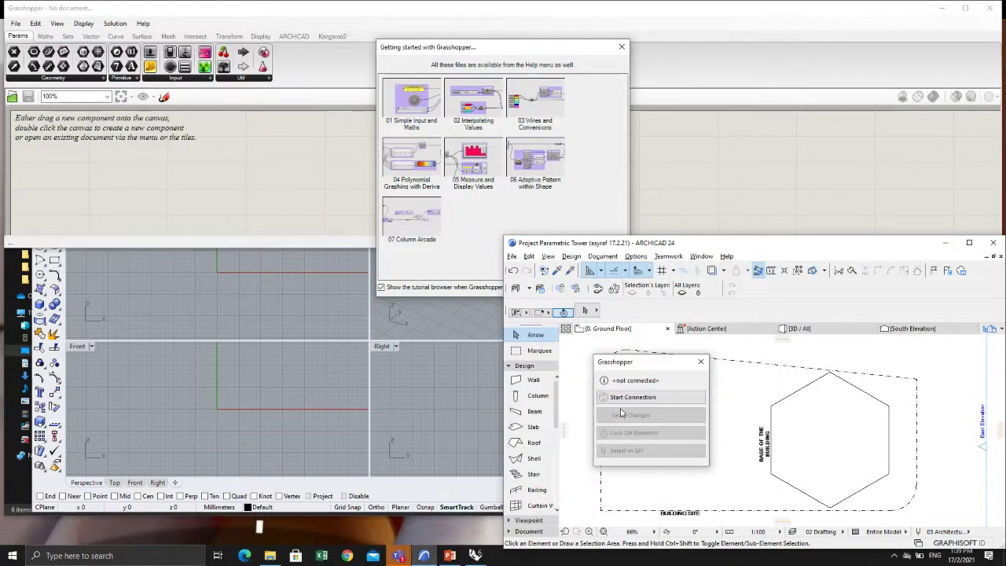
click(633, 398)
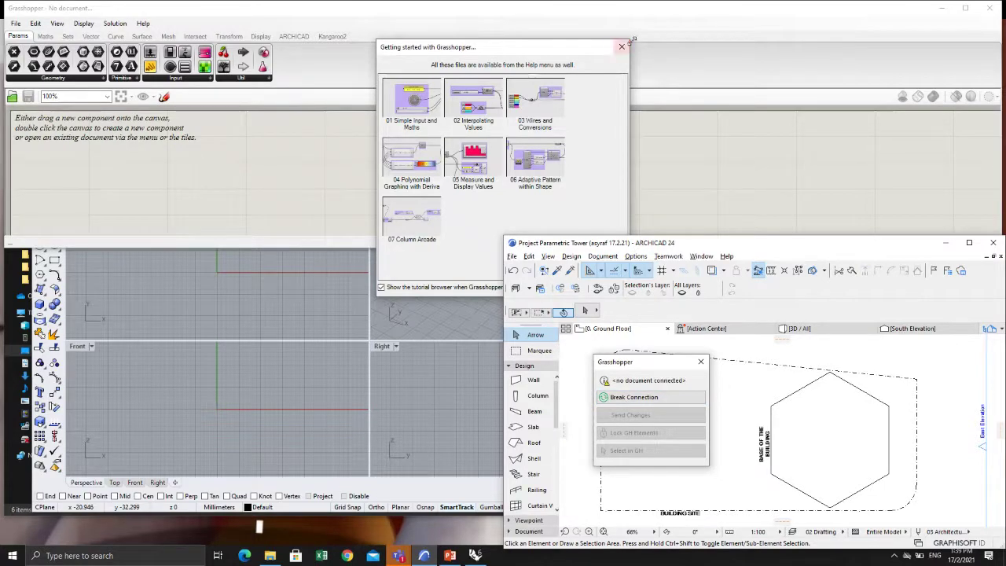
Step: Close the Getting started window in Grasshopper and open the GSMY Sharing Session 1 definition from its recovery file
click(620, 48)
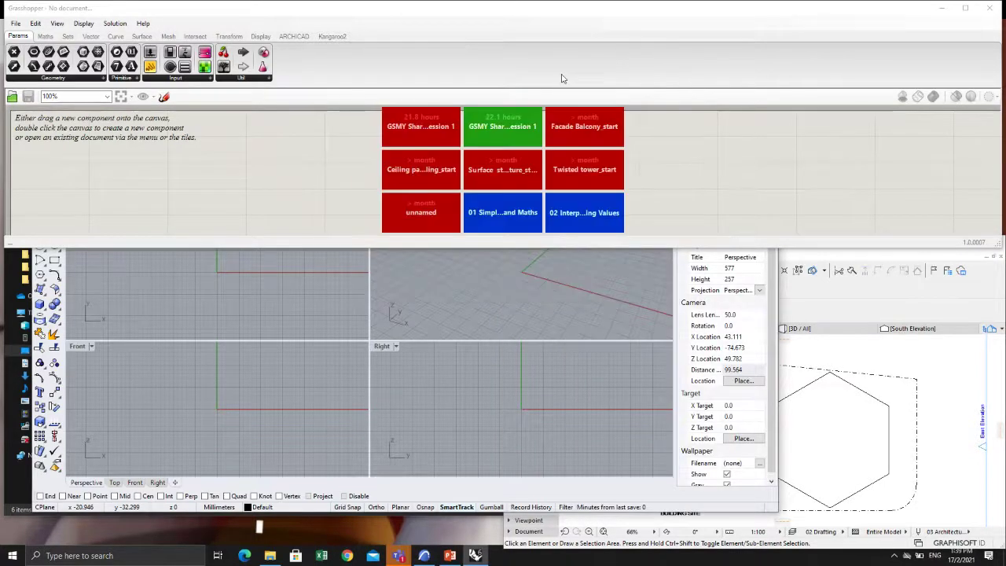
click(500, 132)
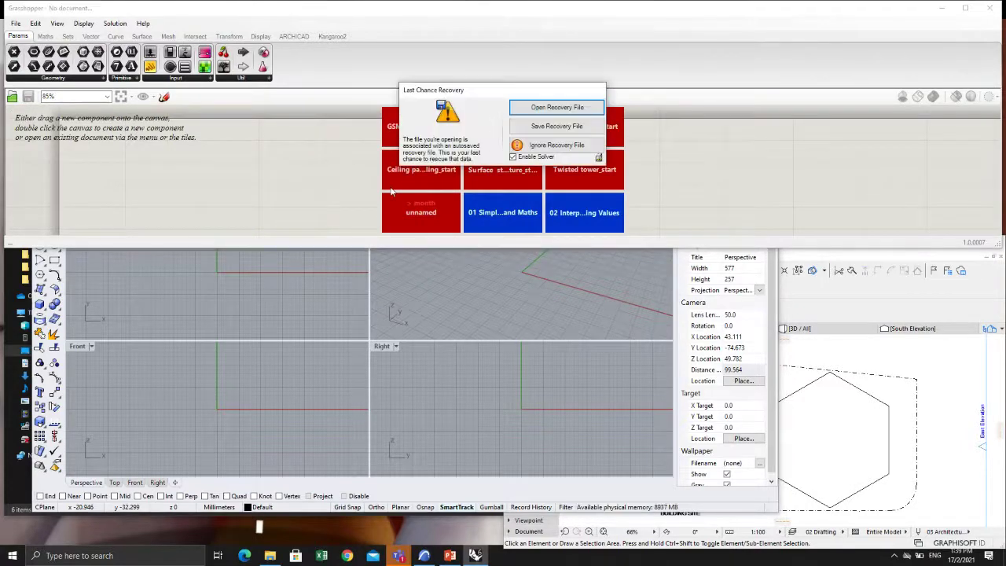
click(559, 108)
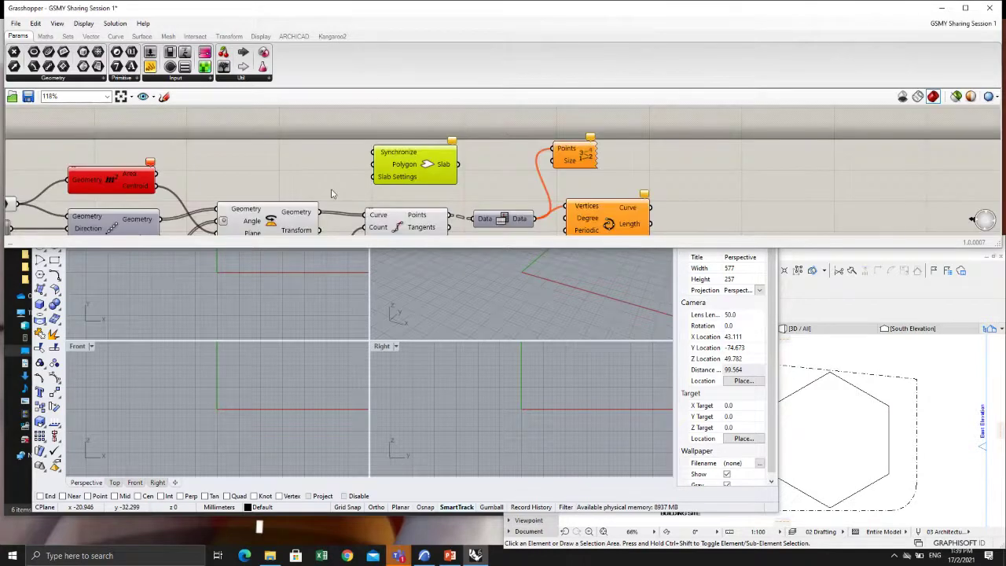
Step: Shrink the Grasshopper and Rhino windows and reposition Rhino so that it sits beside the ARCHICAD floor plan
scroll(318, 188, down, 2)
right_drag(312, 180, 354, 135)
scroll(352, 135, down, 3)
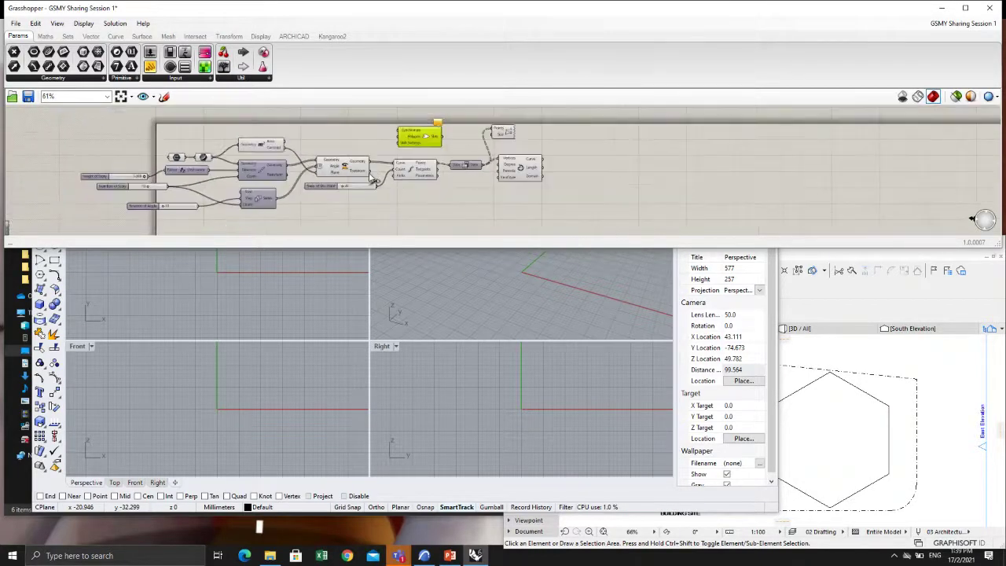
click(178, 289)
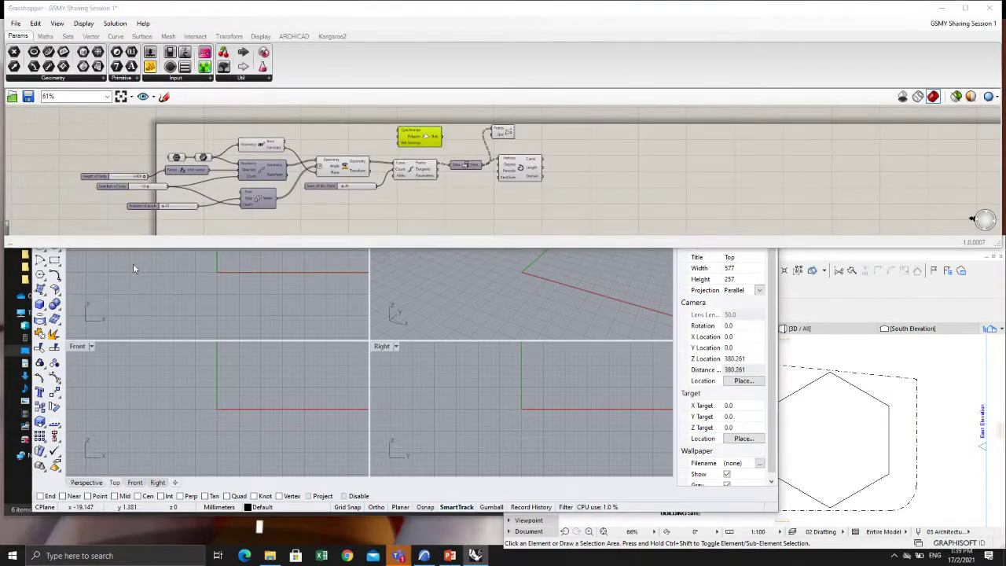
click(468, 295)
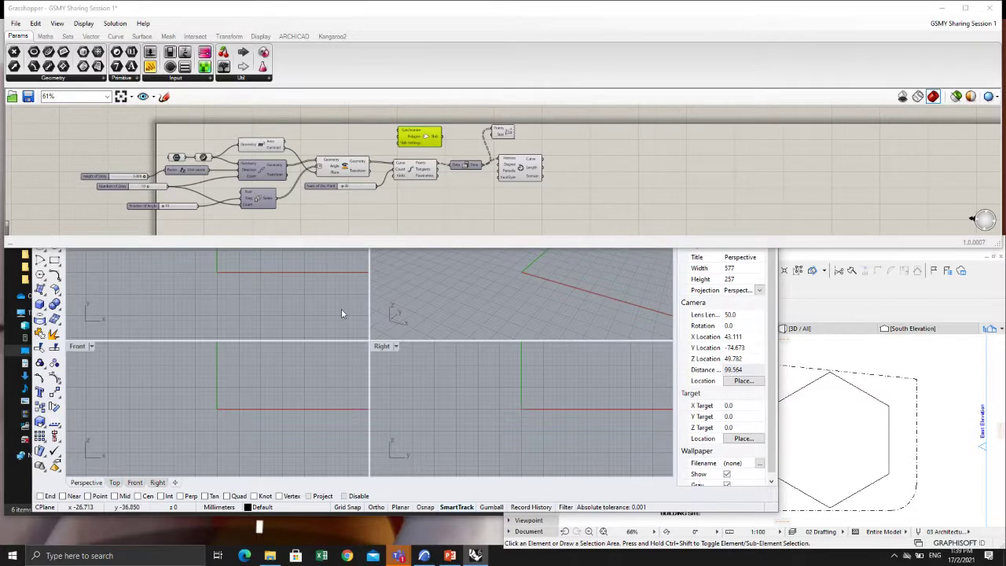
click(297, 250)
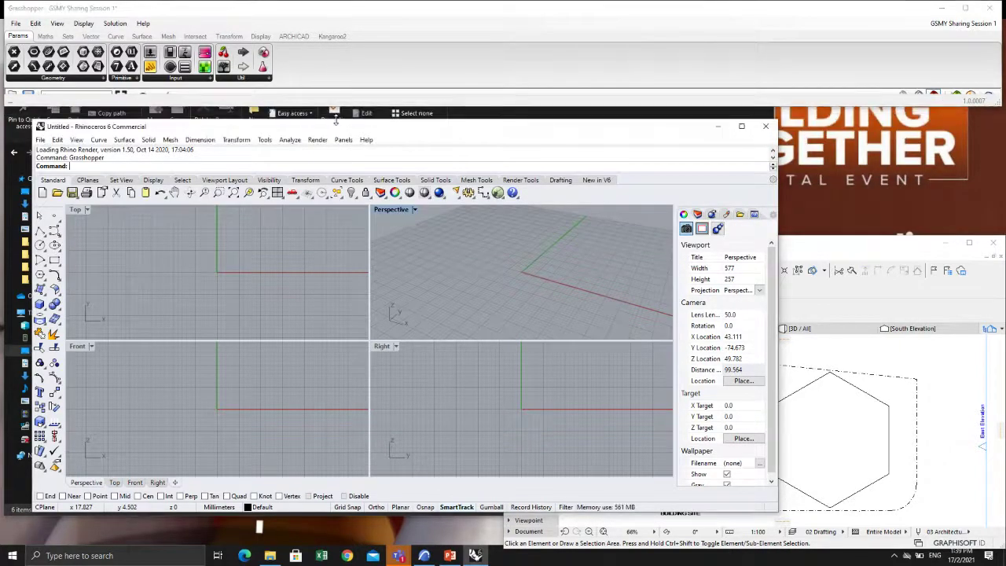
drag(336, 119, 336, 201)
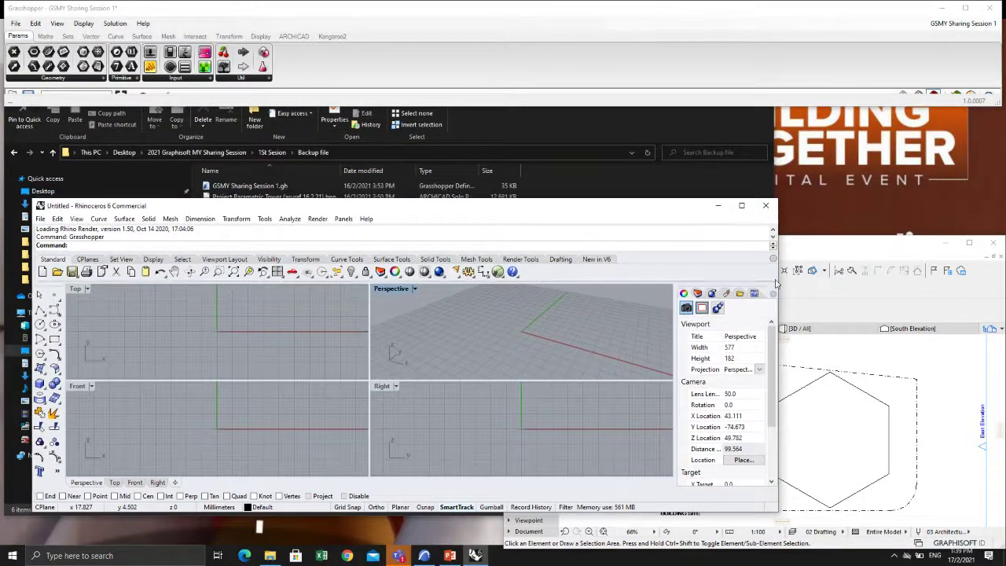
drag(775, 283, 548, 283)
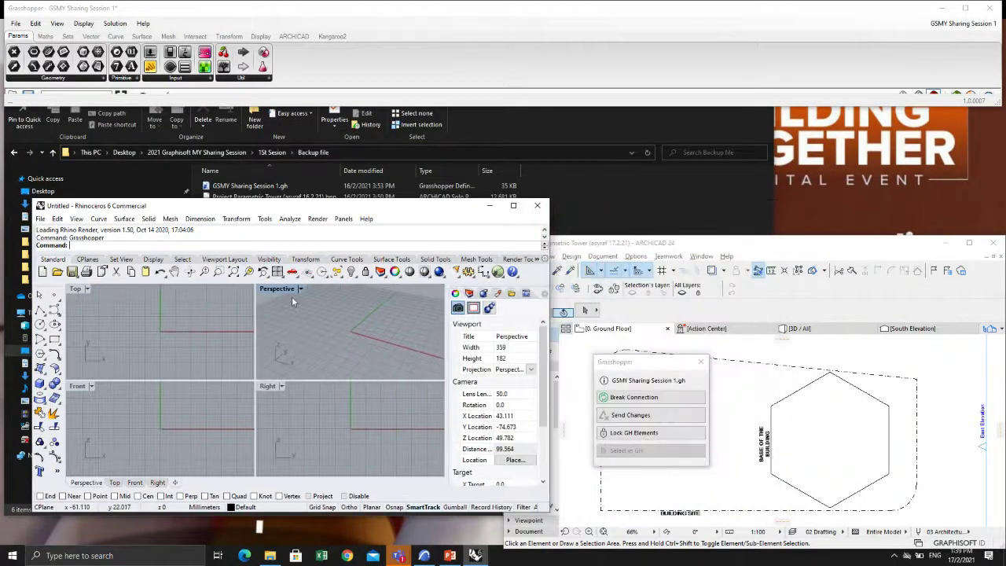
drag(385, 211, 343, 226)
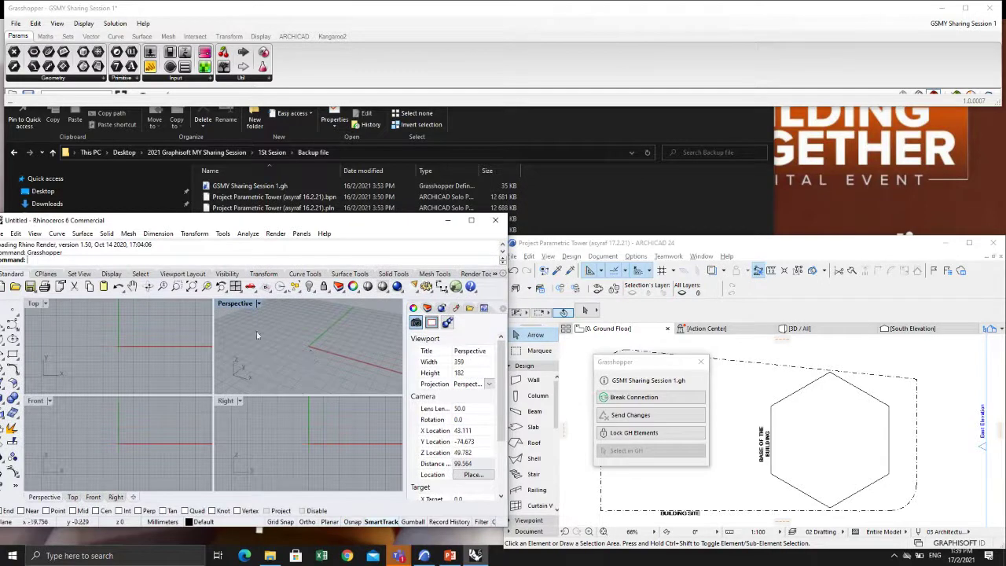
Step: Zoom Rhino to the tower geometry and set the document's model units to Meters
click(206, 286)
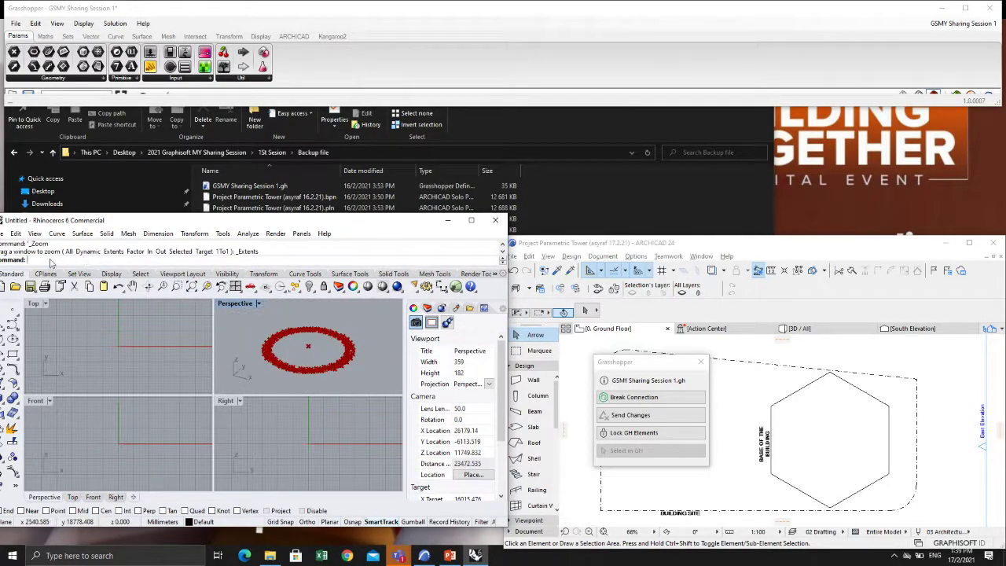
click(6, 234)
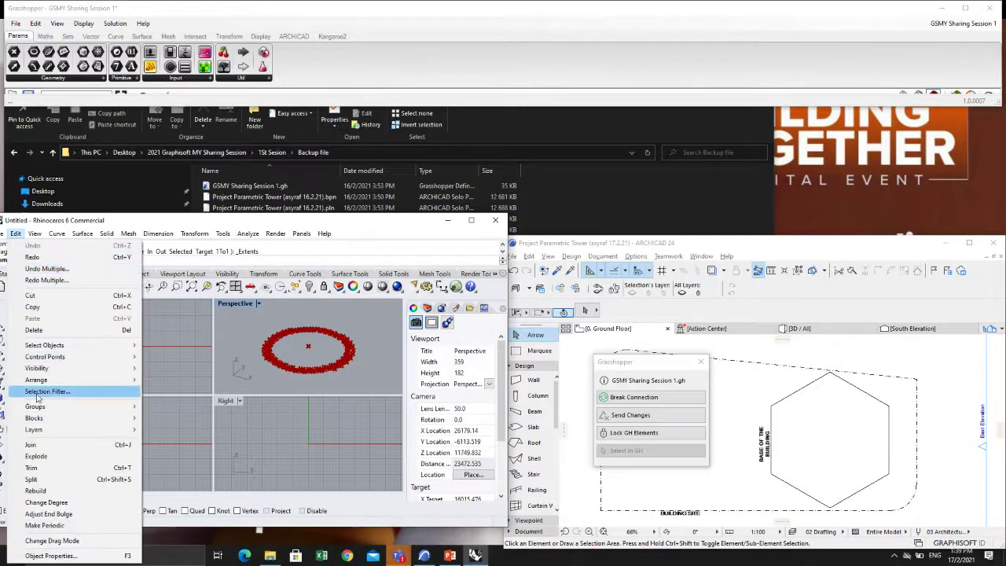
click(6, 234)
click(6, 234)
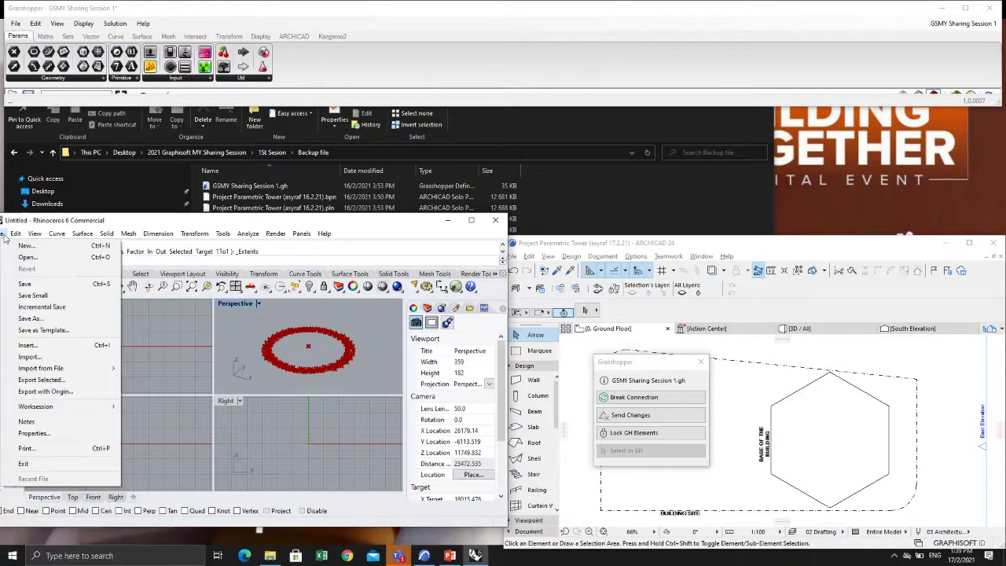
click(24, 437)
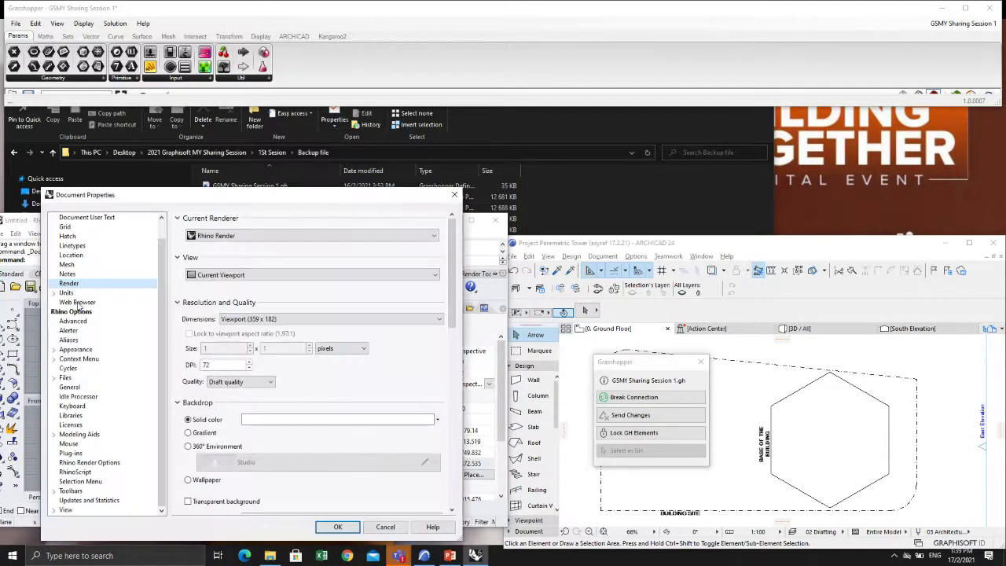
click(69, 293)
click(259, 236)
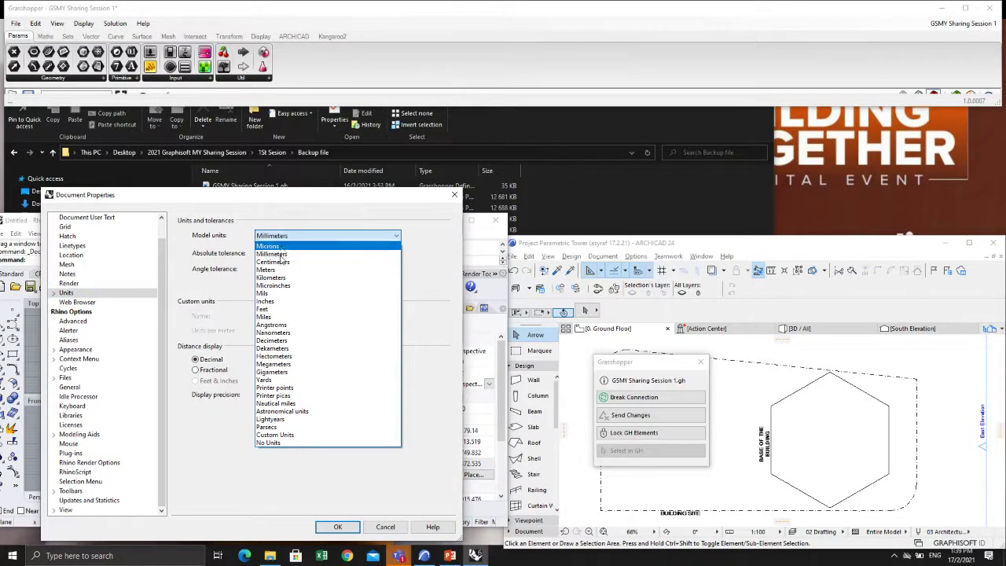
click(286, 270)
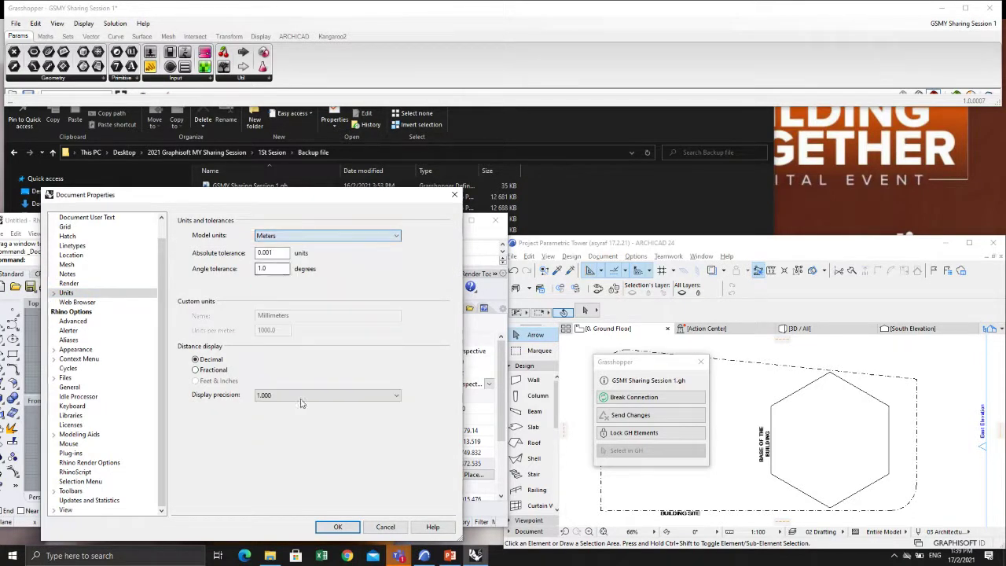
click(337, 528)
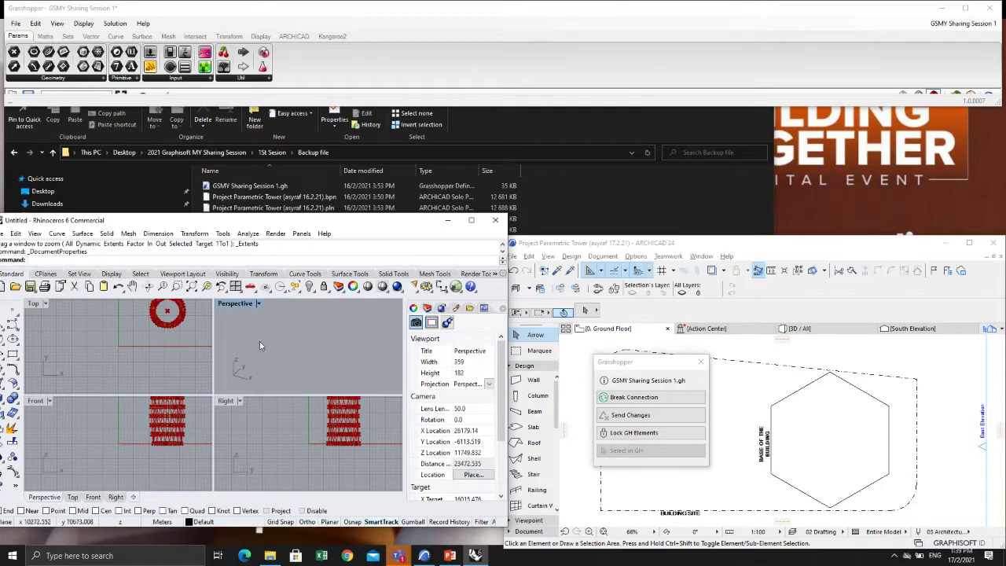
Step: Break ARCHICAD's Grasshopper connection and enlarge the Grasshopper window to expose its canvas
click(606, 401)
click(633, 401)
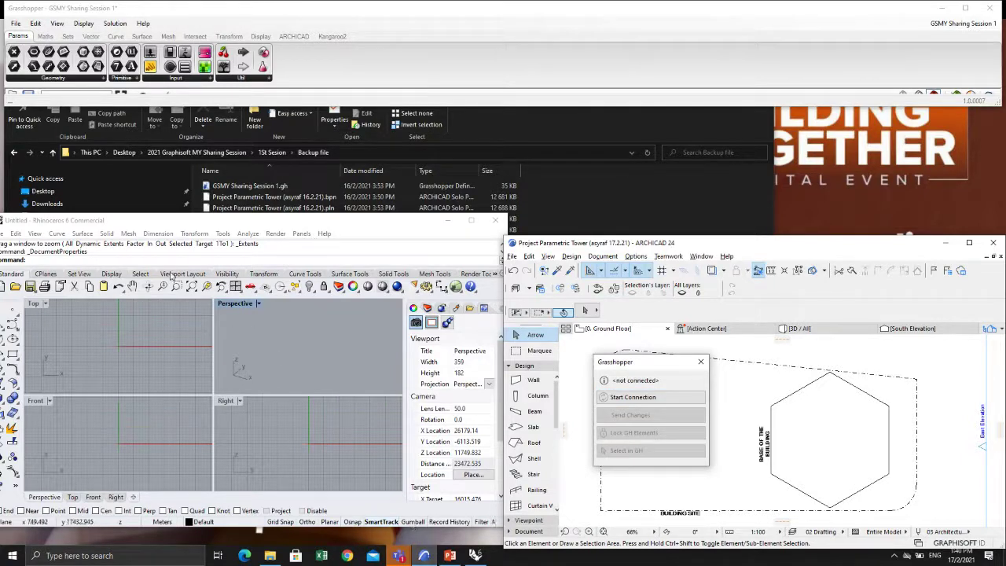
click(132, 264)
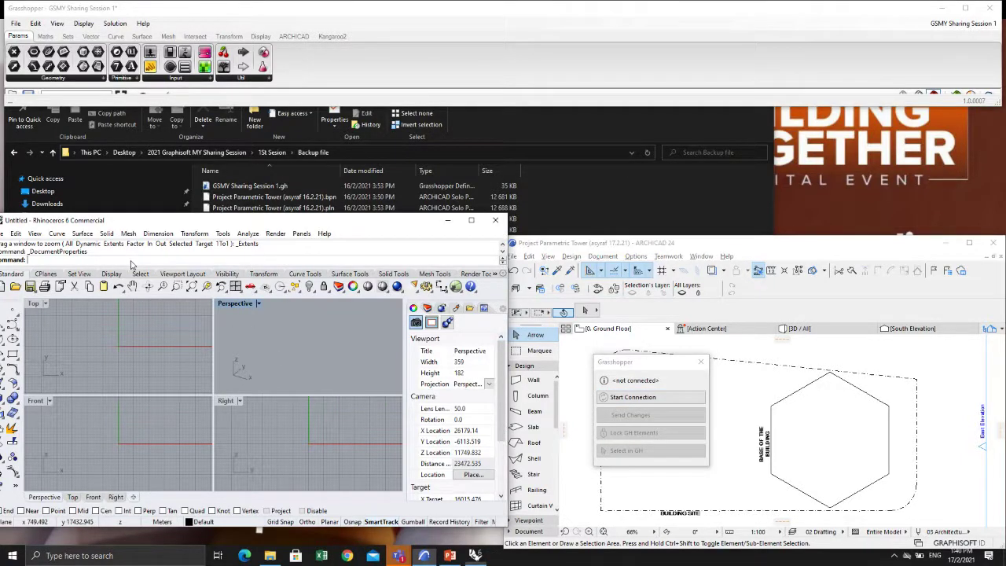
click(360, 81)
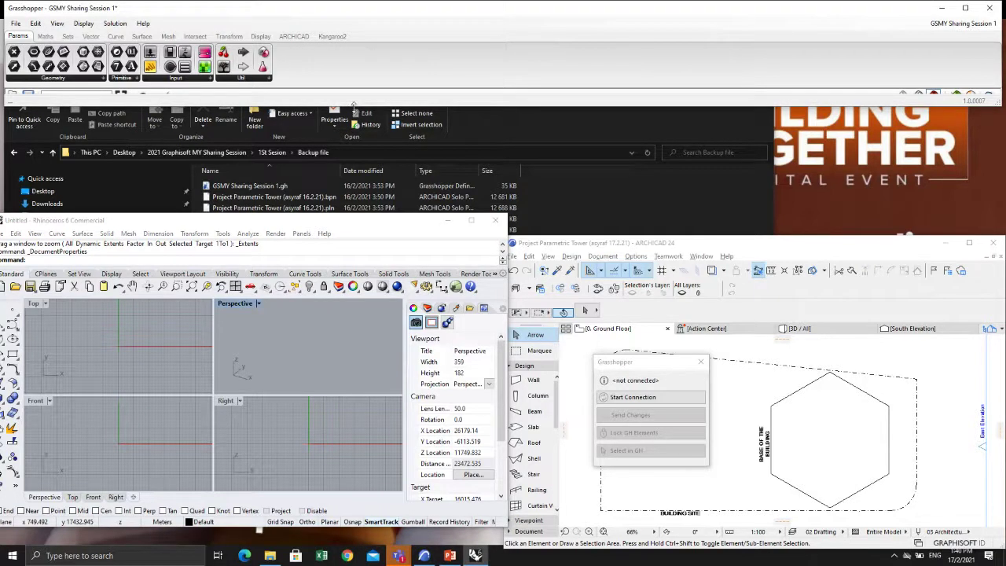
drag(354, 105, 369, 204)
Step: Examine the tower definition on the canvas, including the Divide Curve component and the components fed by it
scroll(417, 153, down, 1)
right_drag(439, 137, 494, 134)
scroll(483, 132, up, 4)
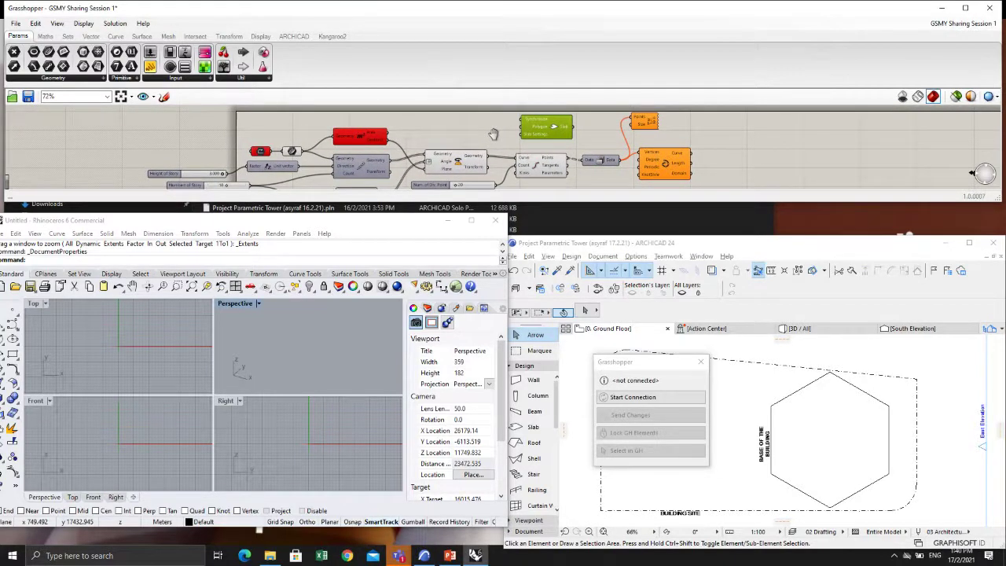
right_drag(500, 152, 496, 137)
click(521, 156)
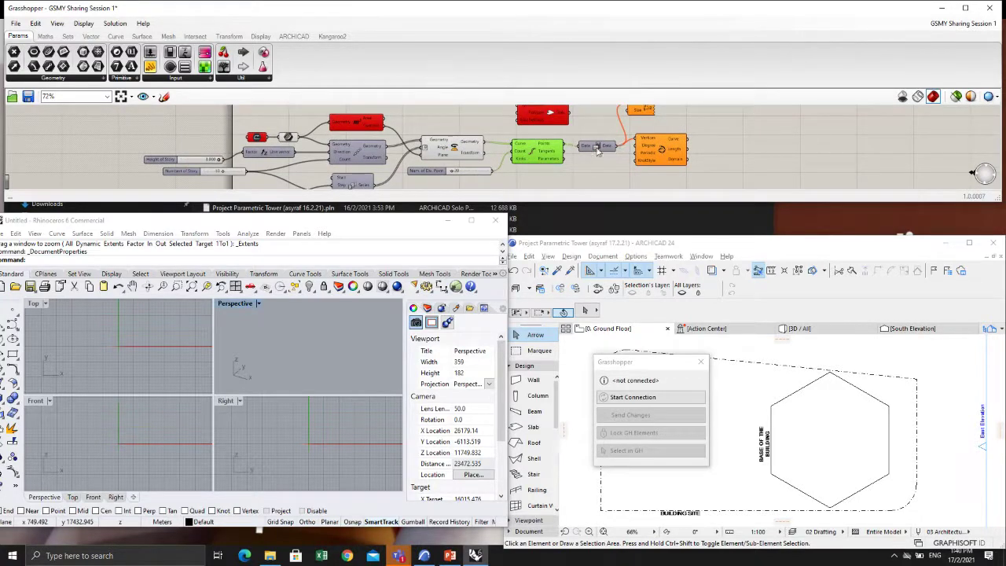
click(572, 182)
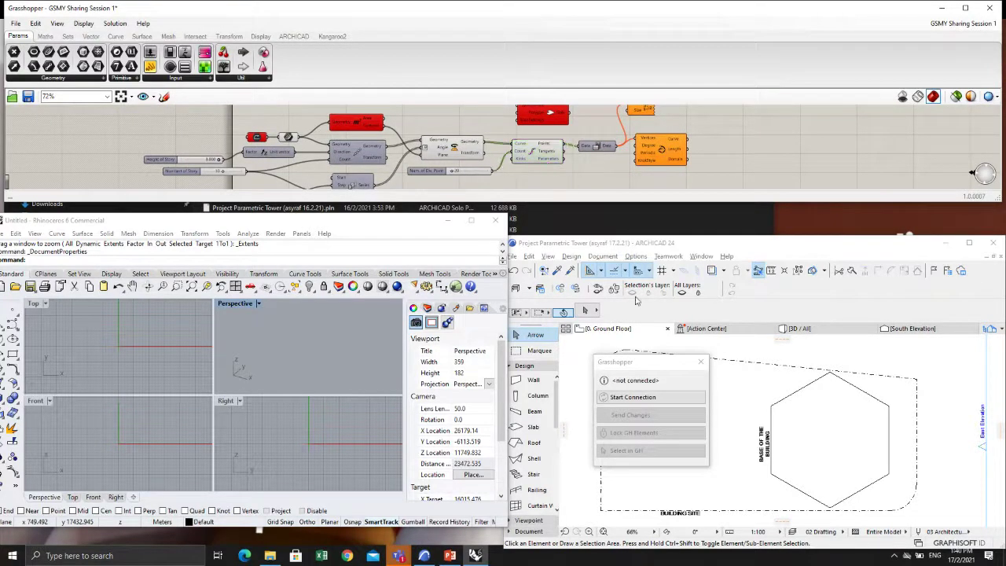
scroll(517, 162, down, 2)
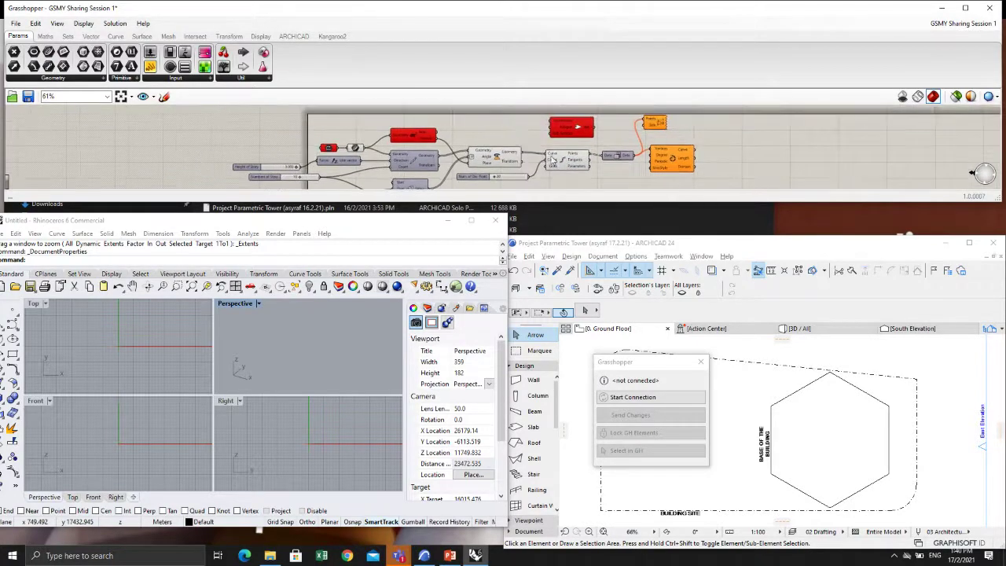
scroll(522, 142, up, 2)
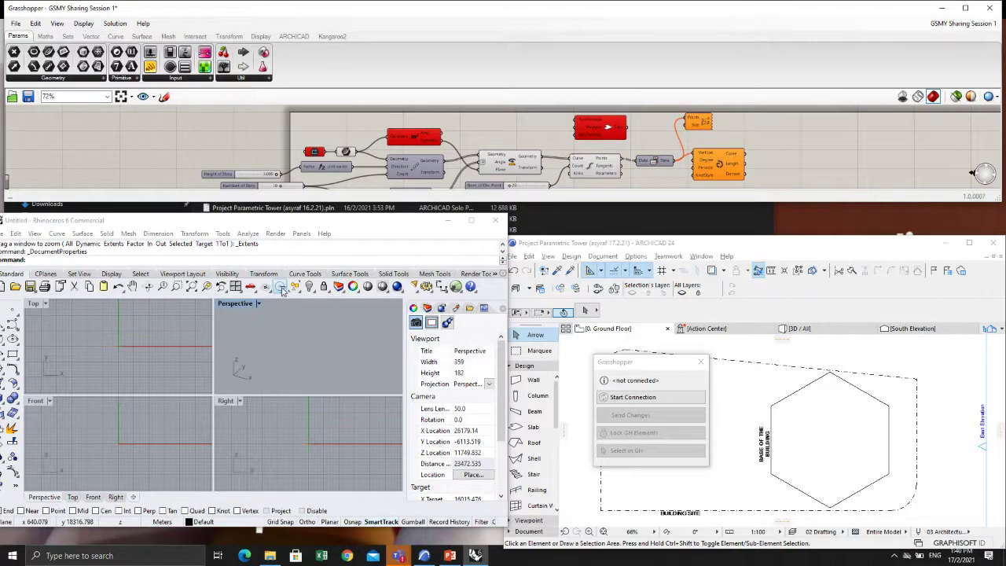
Step: Start ARCHICAD's Grasshopper connection again and fit the tower in Rhino's Perspective viewport
click(193, 286)
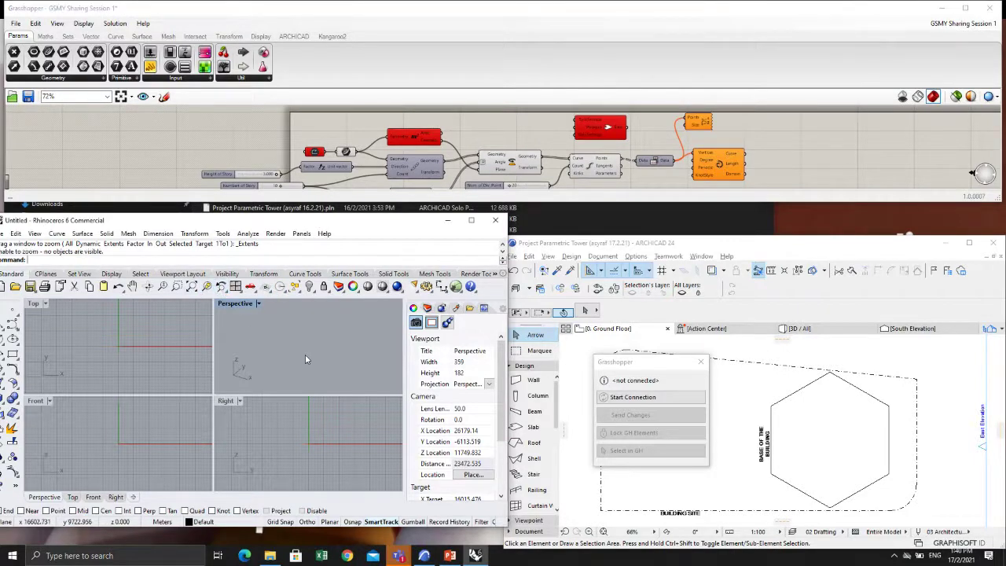
click(179, 286)
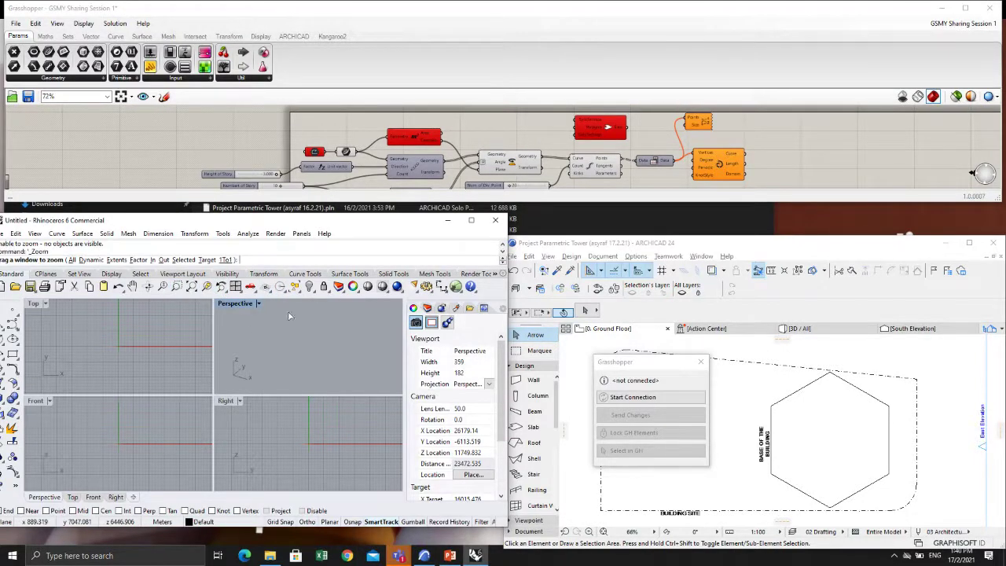
click(635, 397)
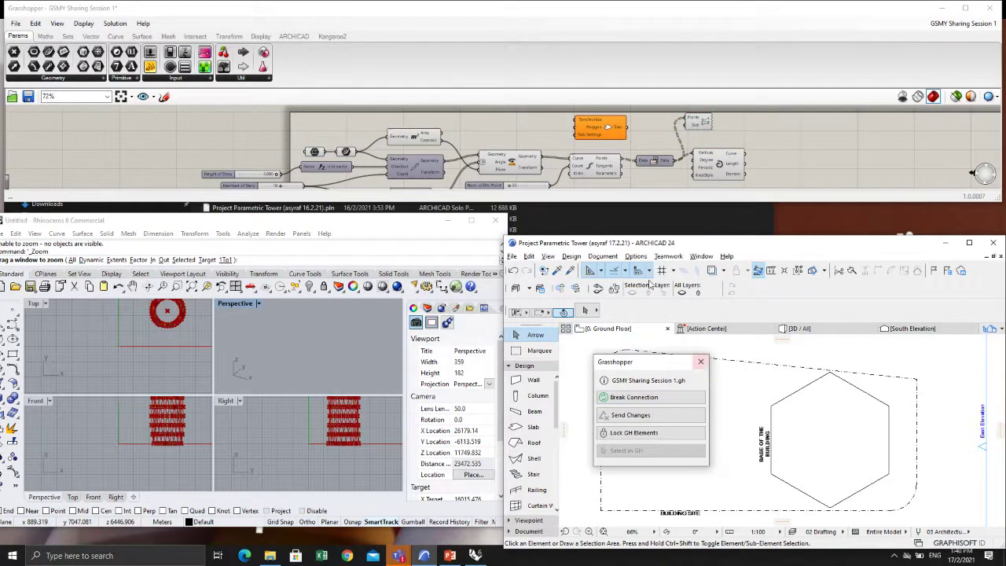
click(261, 323)
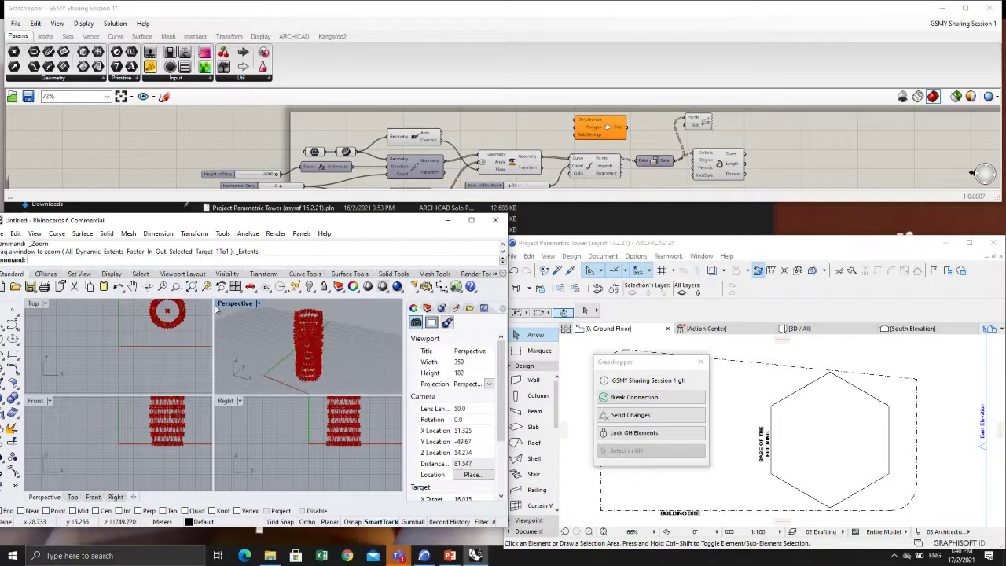
right_drag(323, 357, 359, 336)
scroll(359, 338, up, 4)
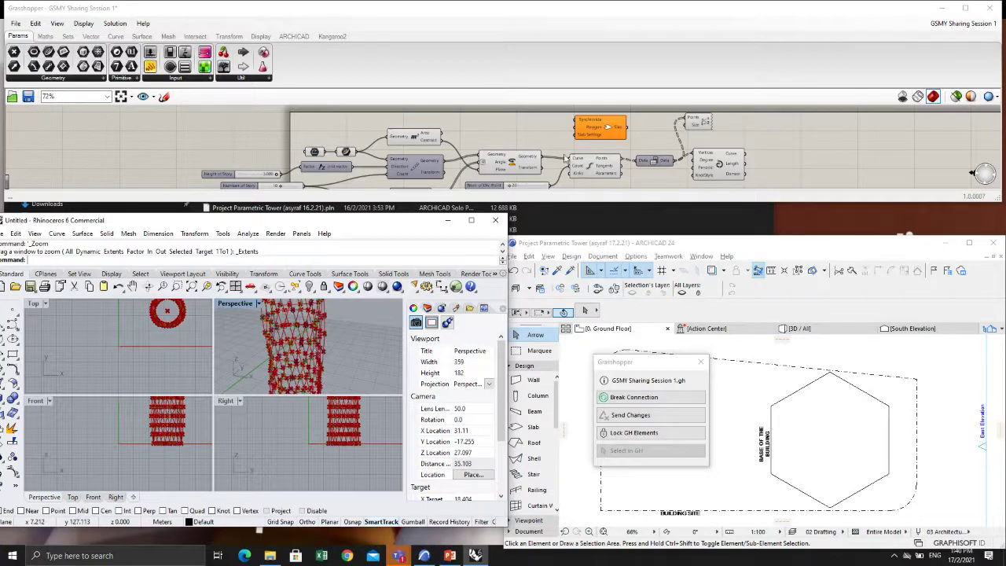
Step: Enlarge the Grasshopper canvas and delete the Flip Matrix, Point List and Interpolate components downstream of Divide Curve
scroll(629, 169, down, 2)
scroll(639, 173, up, 2)
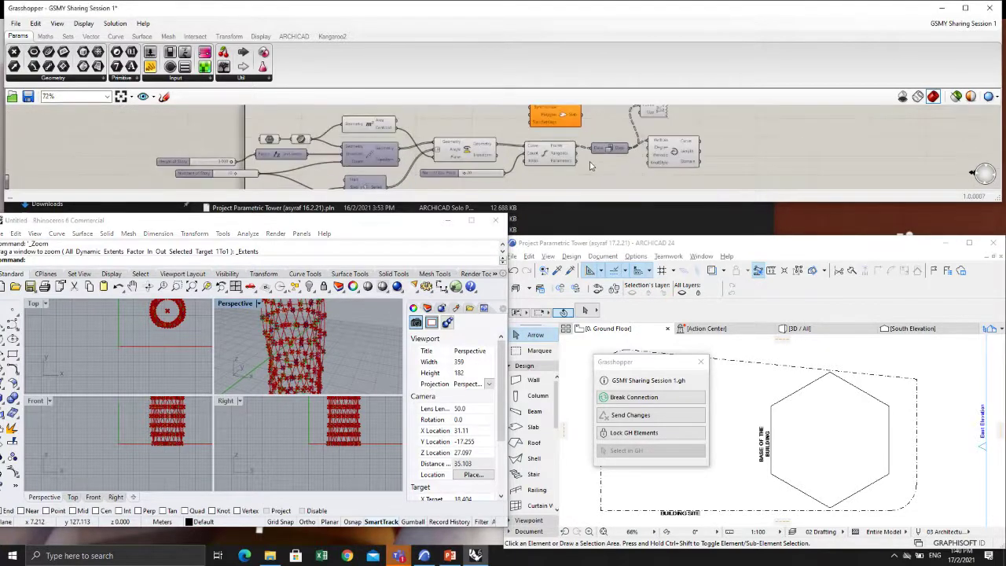
drag(551, 203, 551, 233)
click(556, 149)
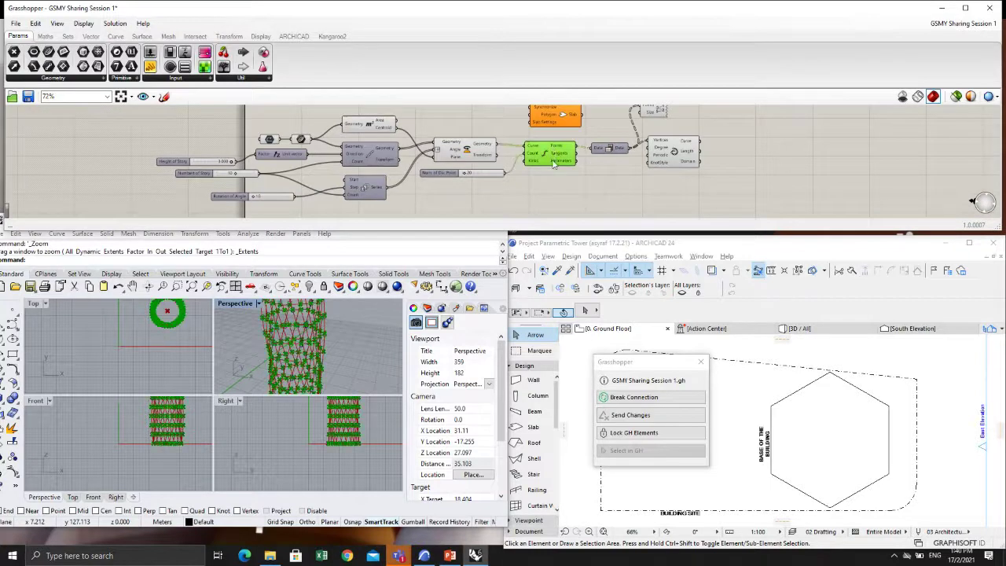
click(607, 149)
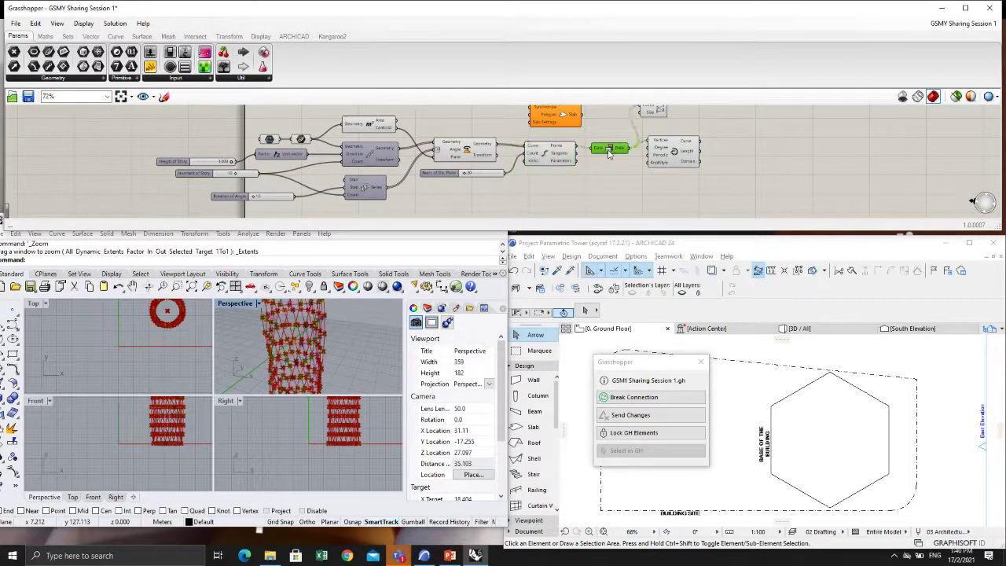
key(Delete)
click(659, 155)
key(Delete)
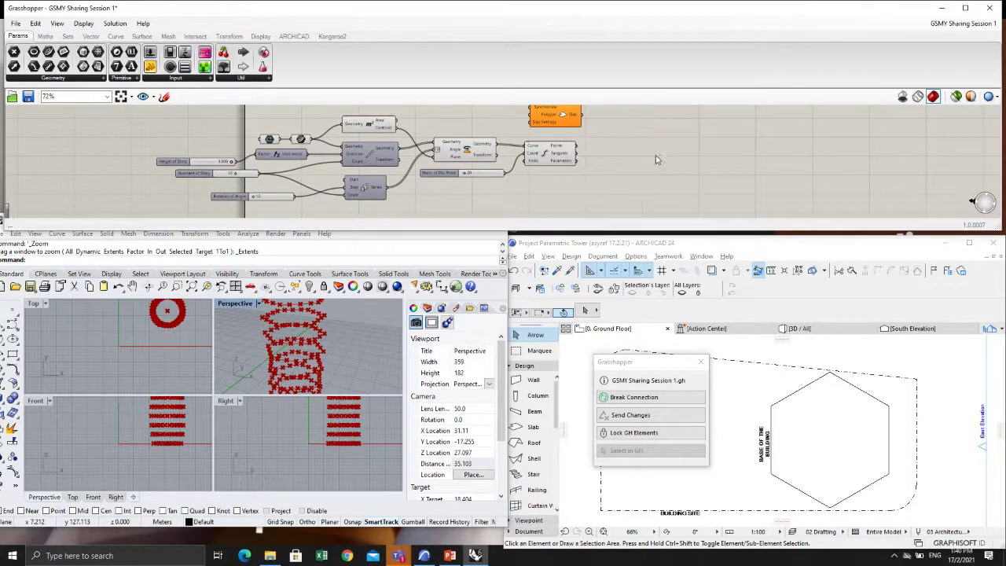
Step: Examine the division points of the rotated floors in the Perspective viewport alongside the Rotate, Divide Curve and Slab components
right_drag(610, 164, 668, 180)
scroll(564, 165, up, 2)
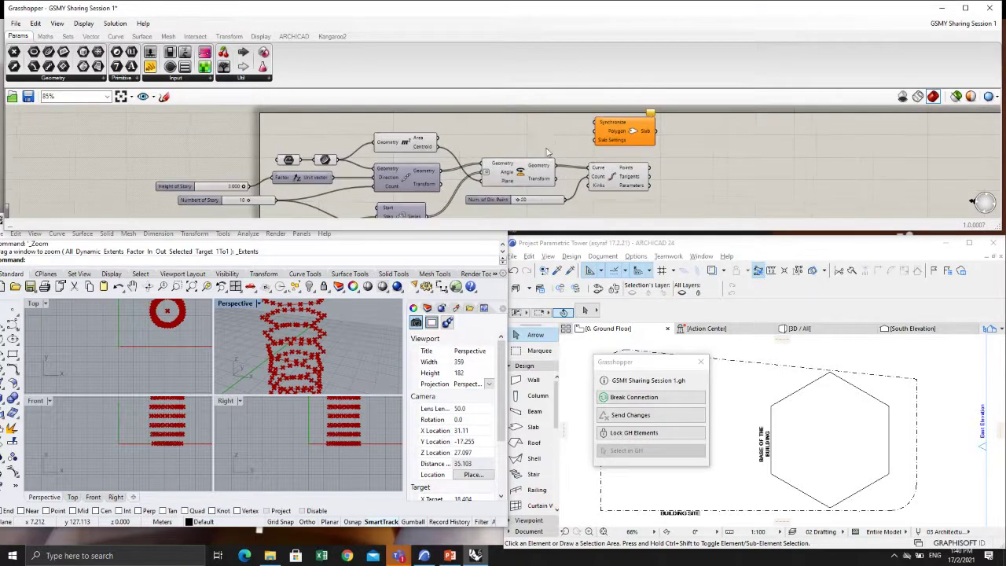
right_drag(330, 349, 288, 363)
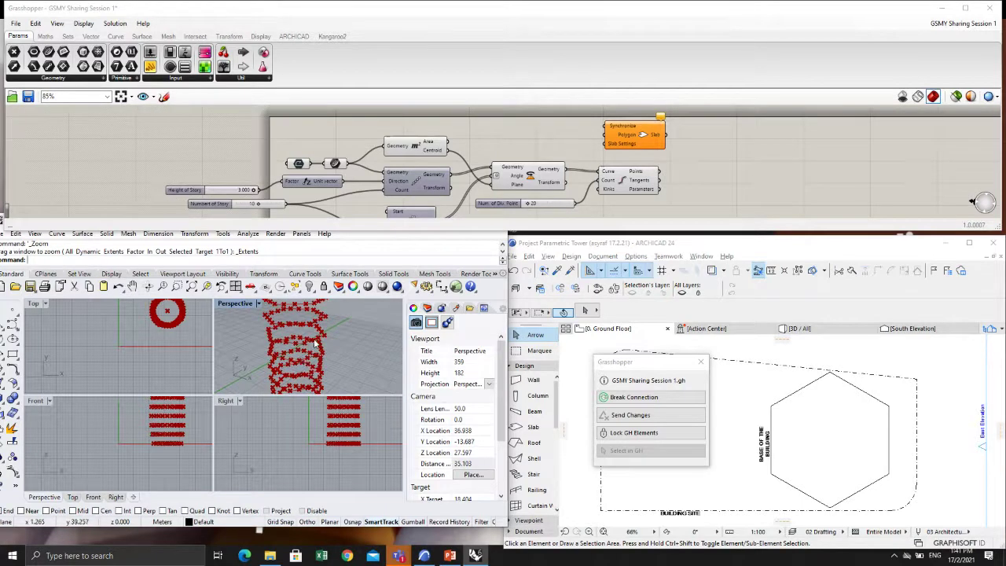
scroll(310, 341, down, 7)
scroll(325, 331, up, 3)
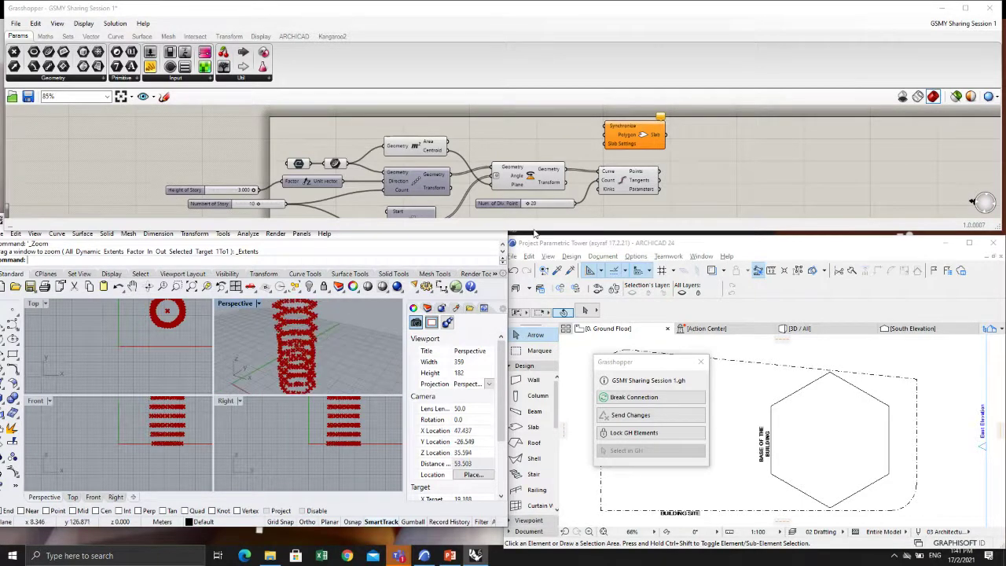
right_drag(520, 135, 558, 120)
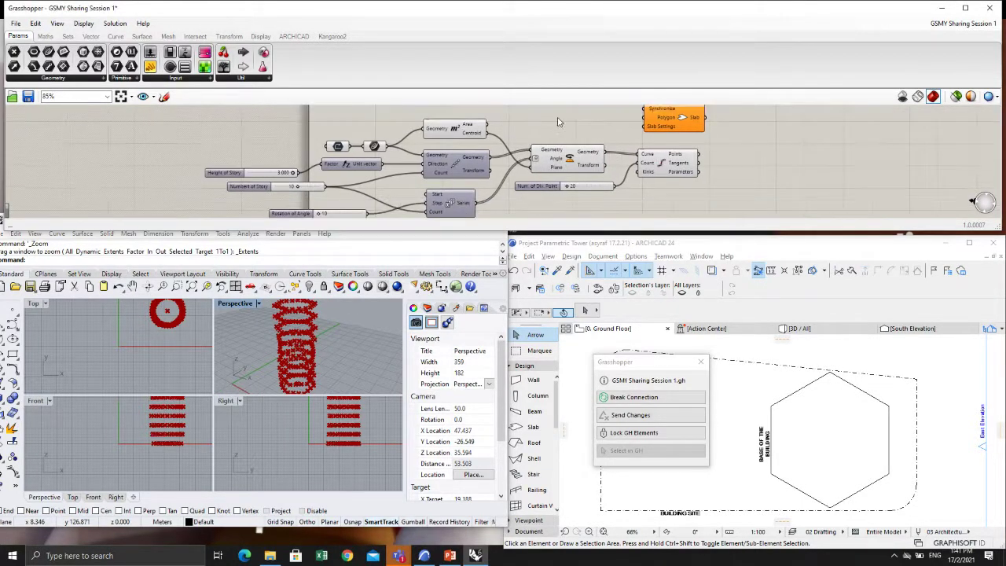
Step: Set the number of division points for the Divide Curve component to 10
scroll(528, 157, down, 1)
scroll(558, 192, up, 1)
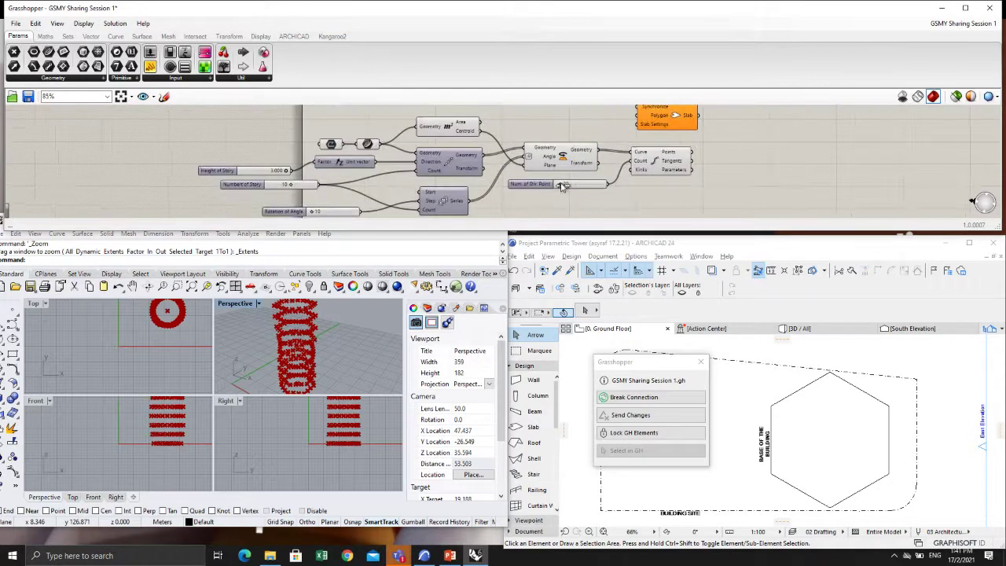
drag(562, 186, 571, 184)
double_click(572, 184)
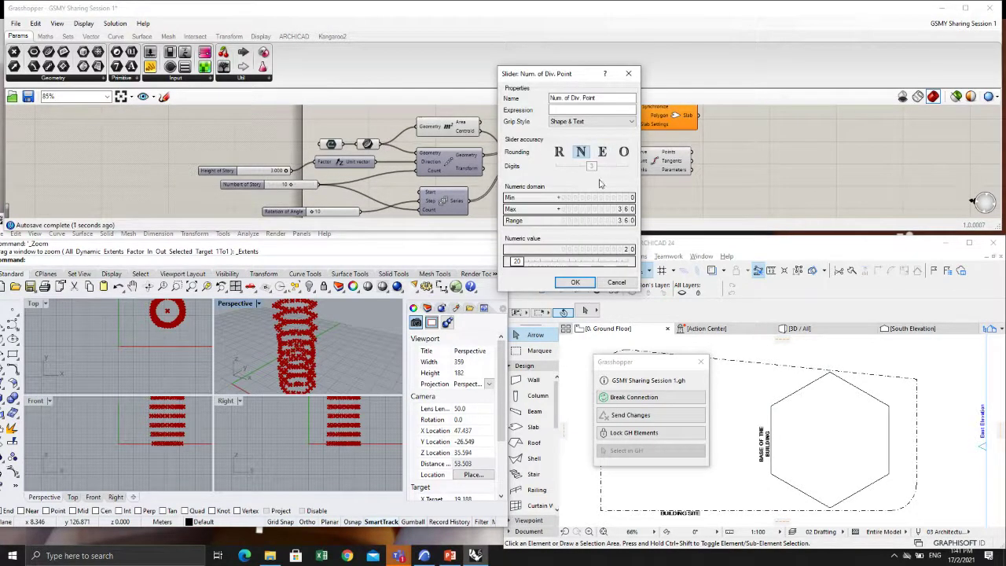
key(Return)
scroll(566, 202, up, 3)
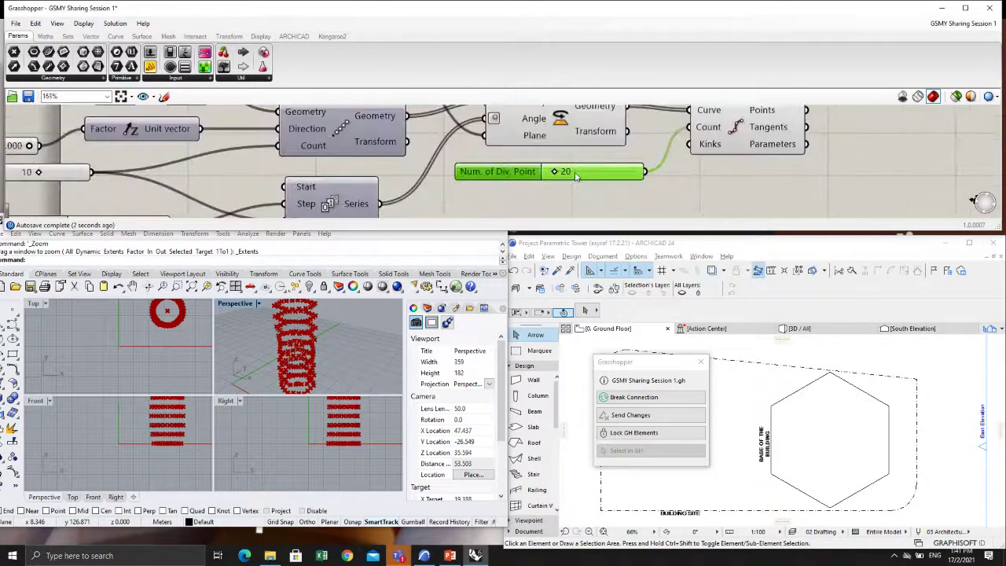
double_click(575, 177)
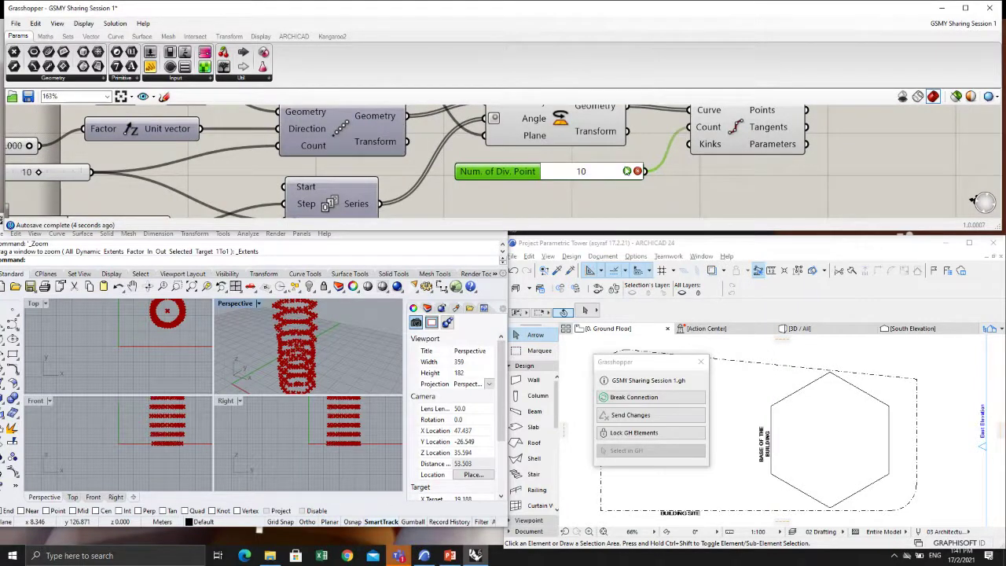
click(626, 172)
scroll(660, 184, down, 2)
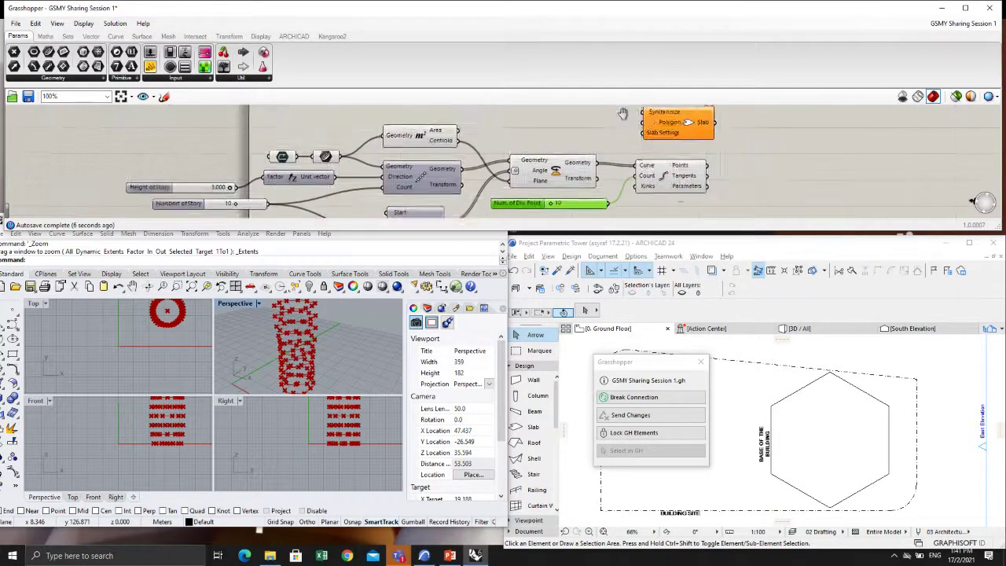
Step: Feed the Rotate component's Geometry output into the Slab component's Polygon input and reposition the Slab component beside it
right_drag(565, 155, 551, 151)
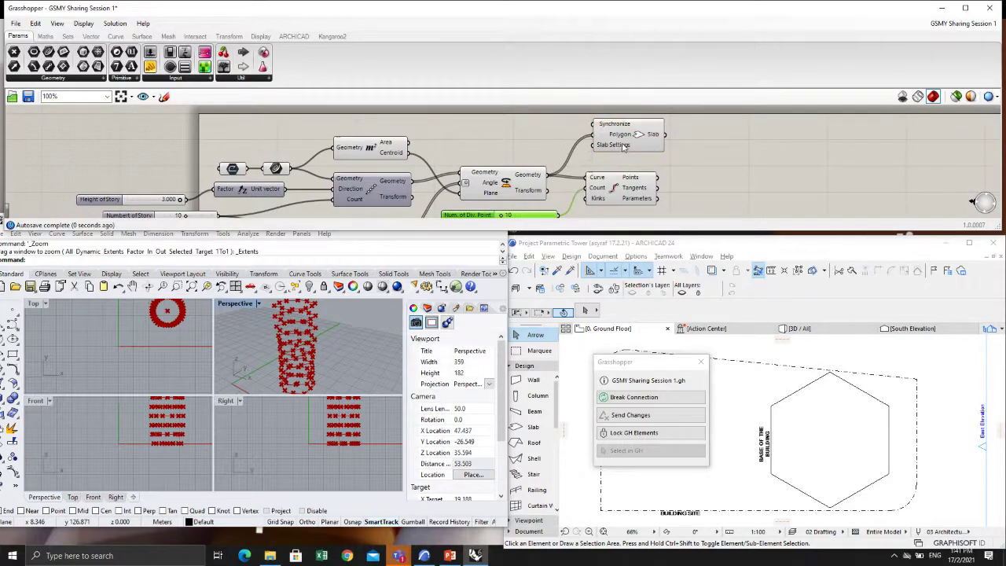
drag(623, 147, 632, 155)
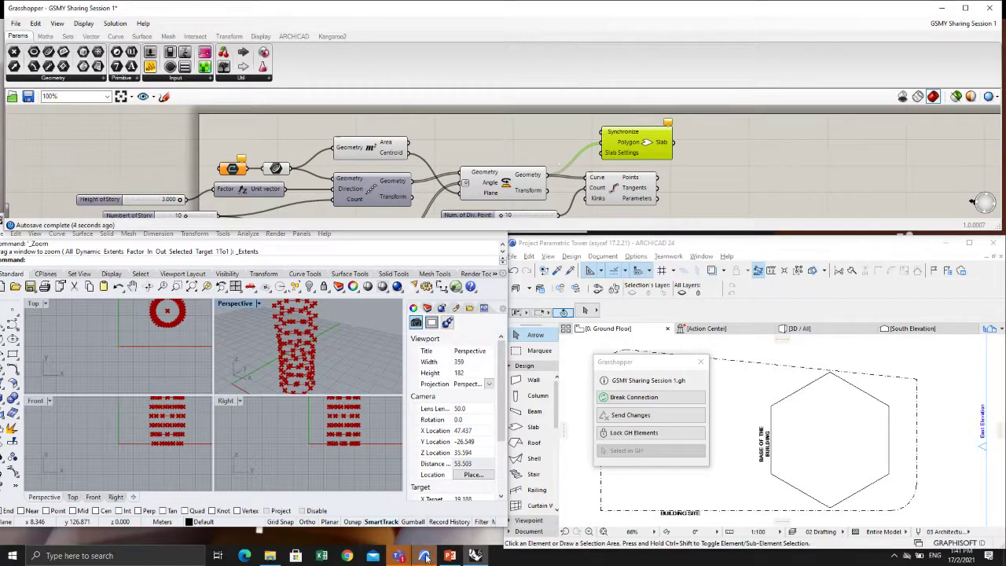
click(569, 220)
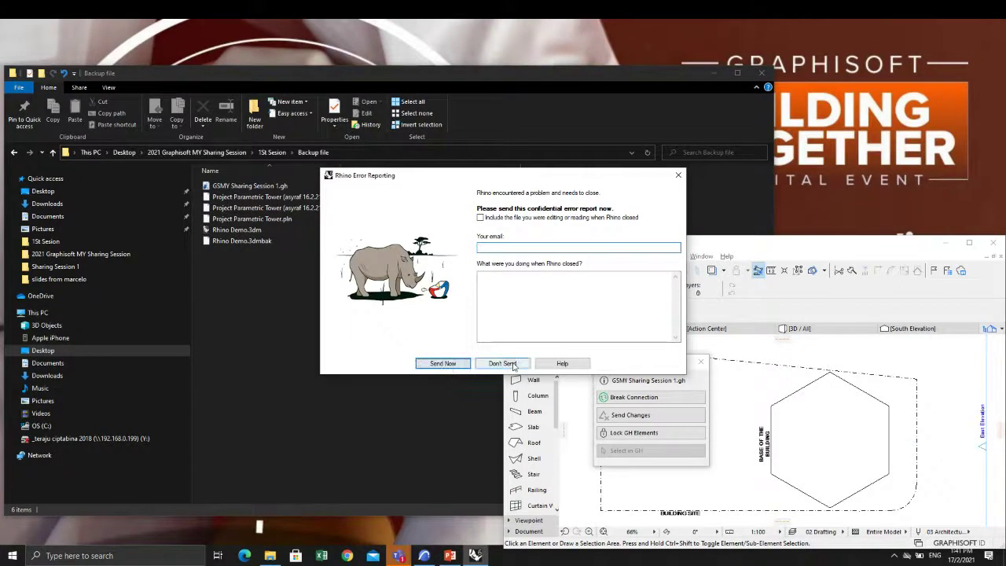
Step: Dismiss the Rhino error report without sending it and inspect the slab tower in ARCHICAD's 3D view
click(481, 367)
click(818, 333)
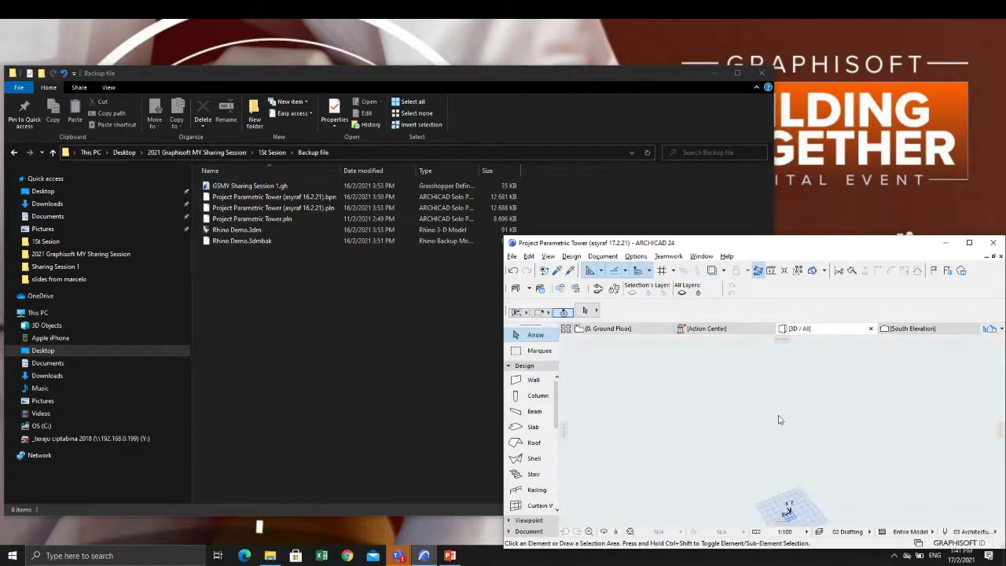
middle_drag(779, 406, 882, 412)
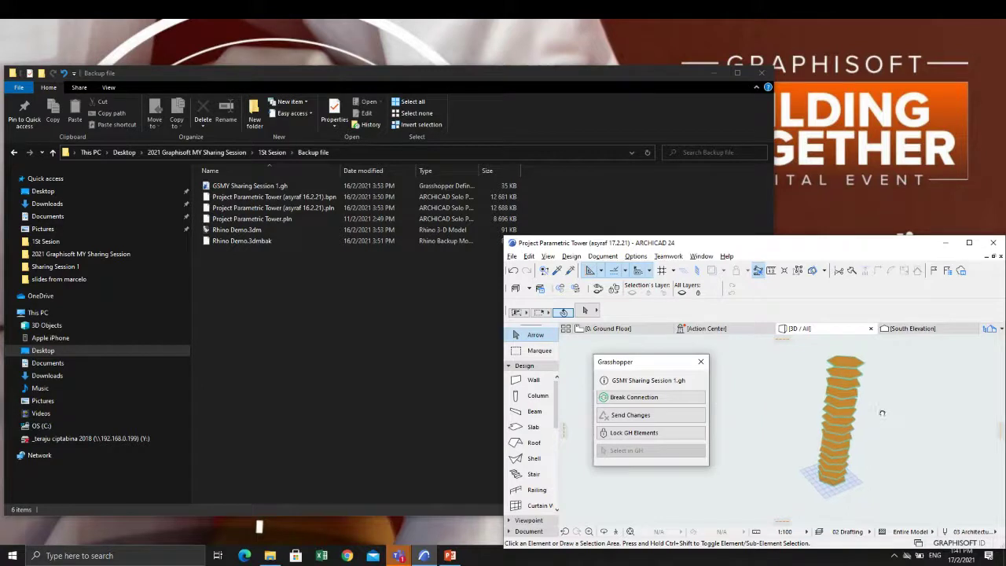
scroll(869, 424, up, 3)
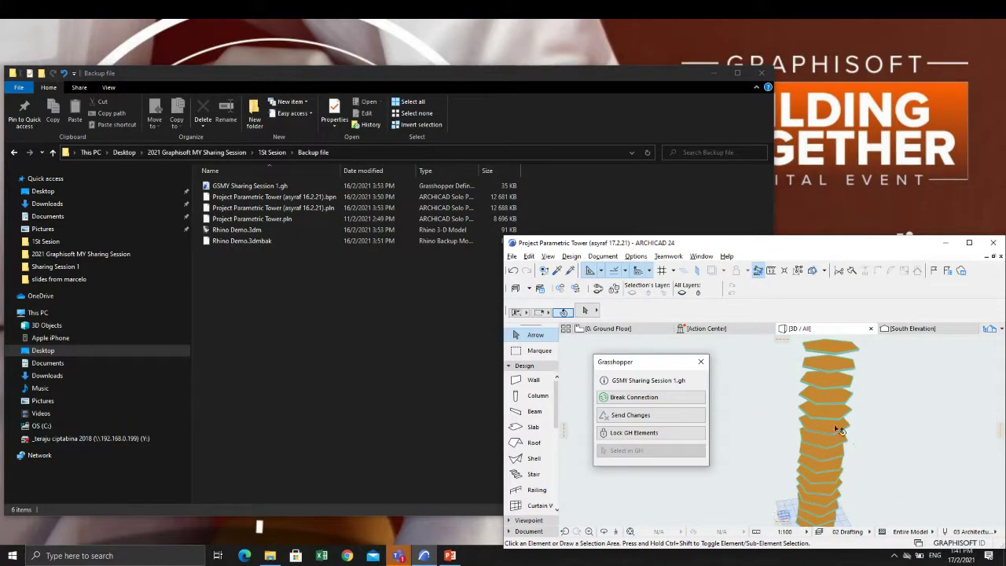
mouse_move(839, 429)
Step: Relaunch Rhino 6 and dismiss its startup template window
click(133, 557)
text(rhino)
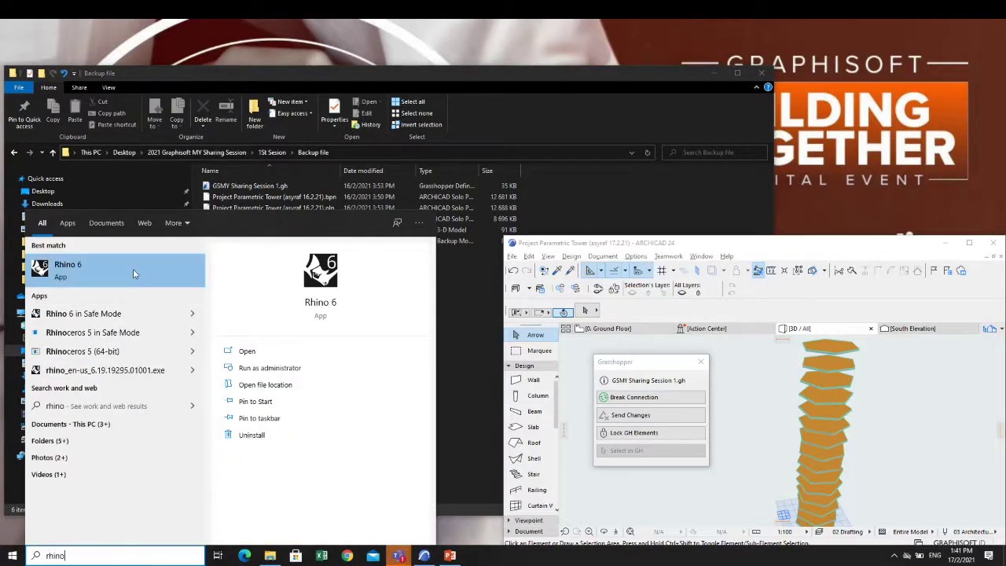
click(133, 268)
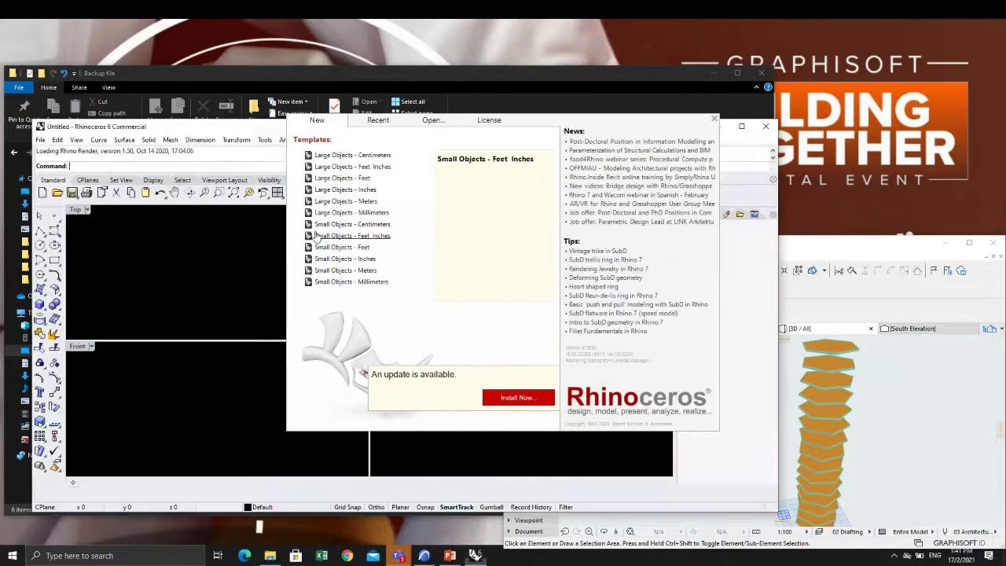
click(714, 120)
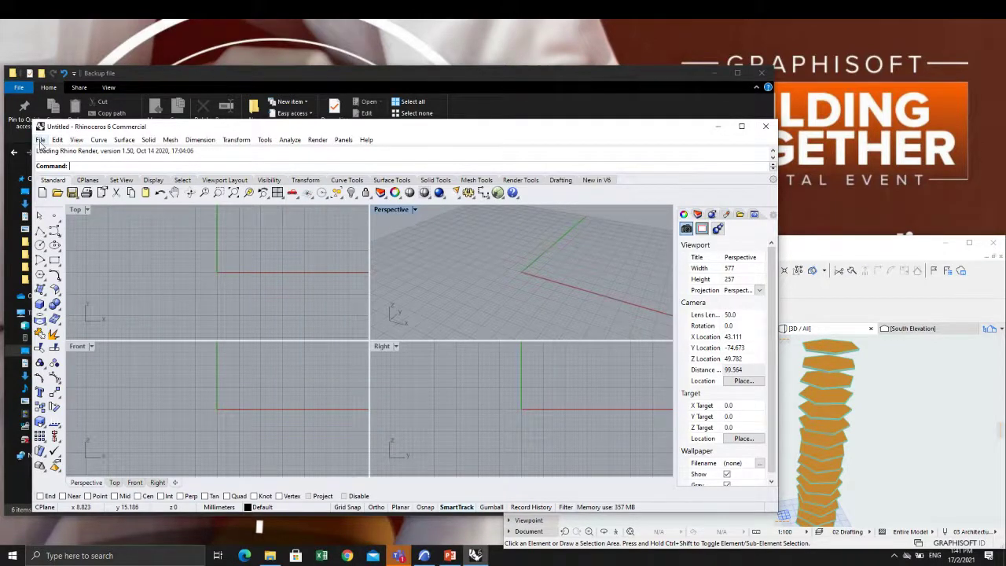
Step: Open Rhino Demo.3dm from the Backup file folder and zoom the Perspective viewport to its extents
click(40, 140)
click(57, 162)
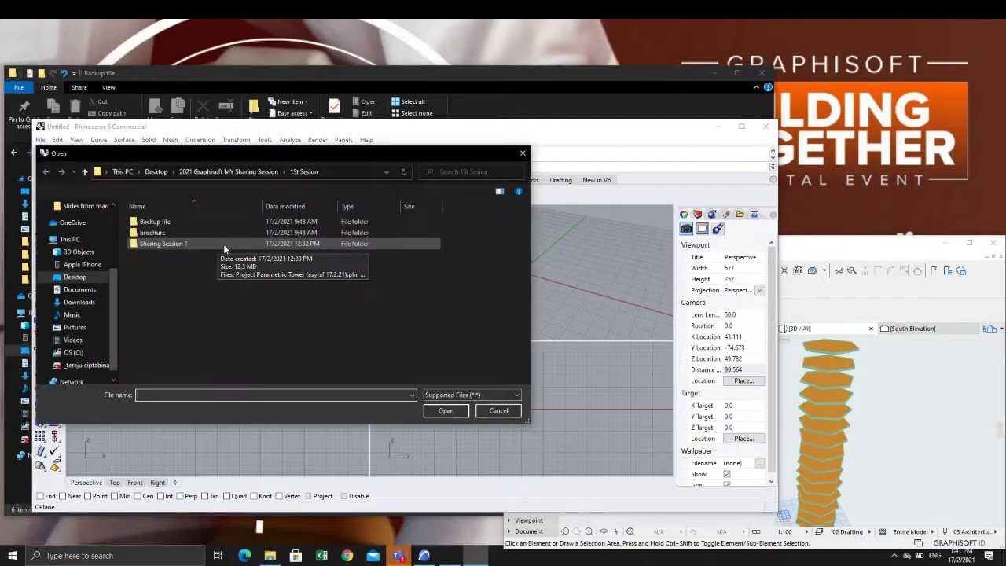
double_click(149, 221)
click(157, 234)
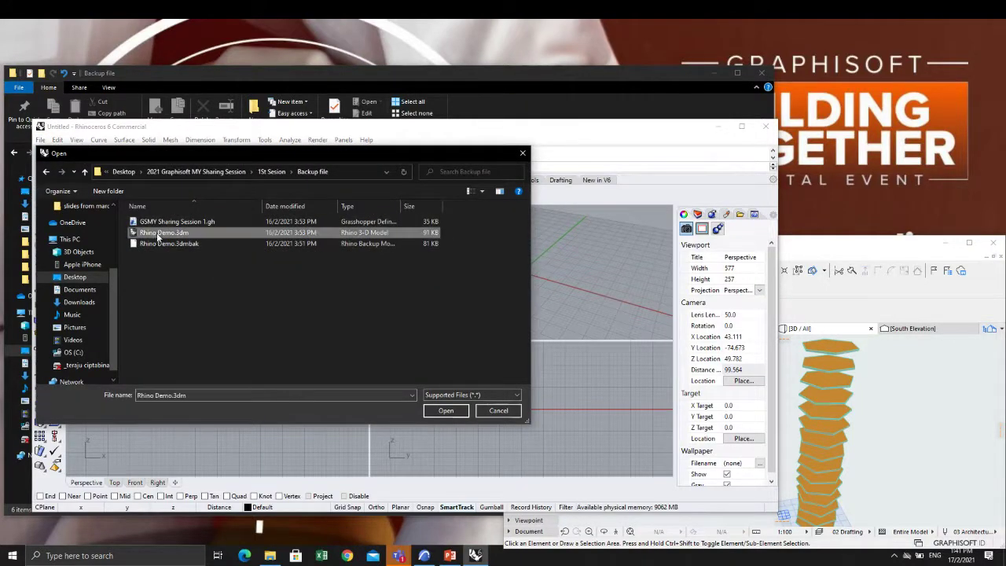
click(455, 415)
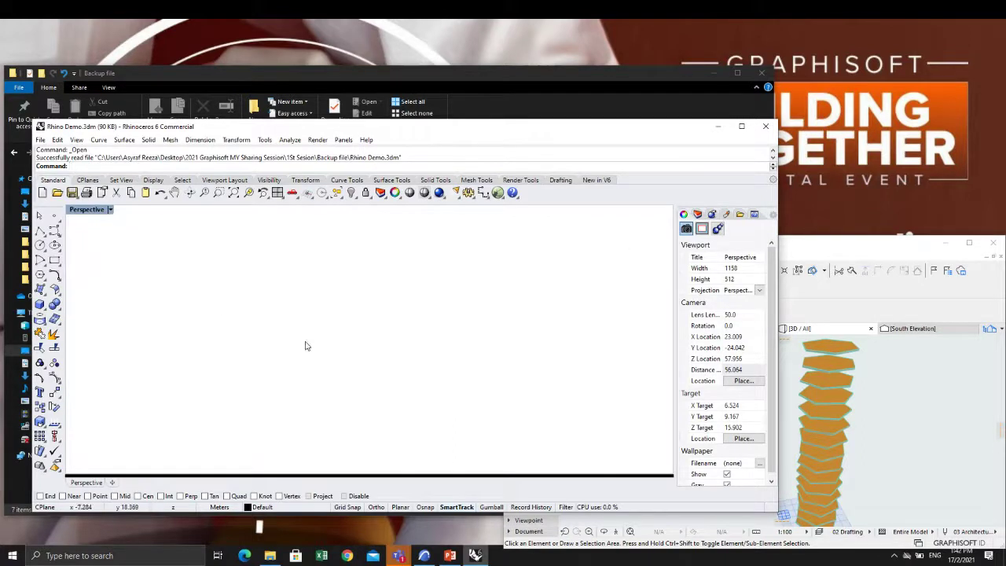
click(234, 192)
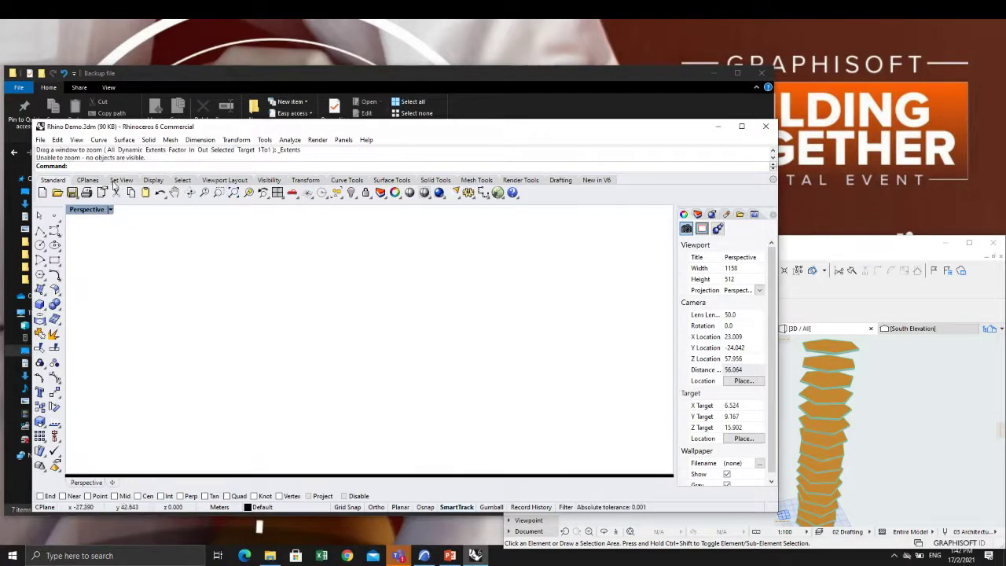
Step: Start Grasshopper from Rhino and close its getting-started tutorial browser
text(Grasshopper)
key(Return)
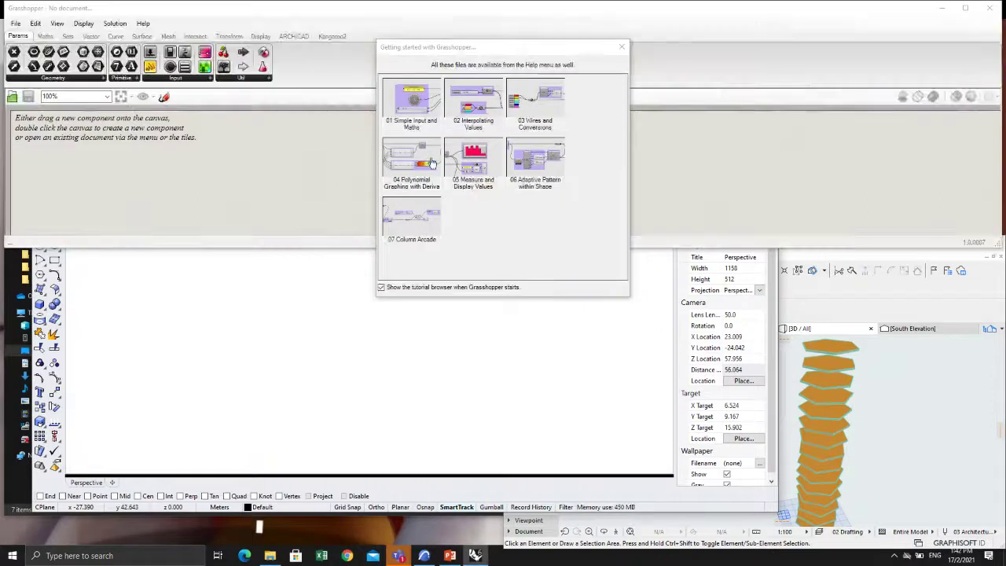
click(622, 47)
Step: Open the Grasshopper definition GSMY Sharing Session 1.gh from the Backup file folder using its autosaved recovery file
click(15, 24)
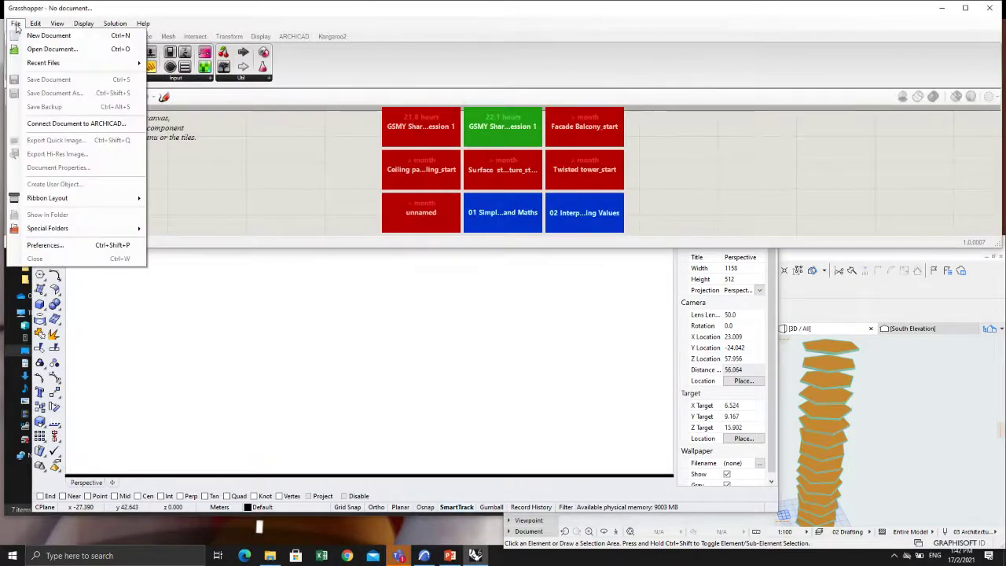
click(52, 48)
click(153, 92)
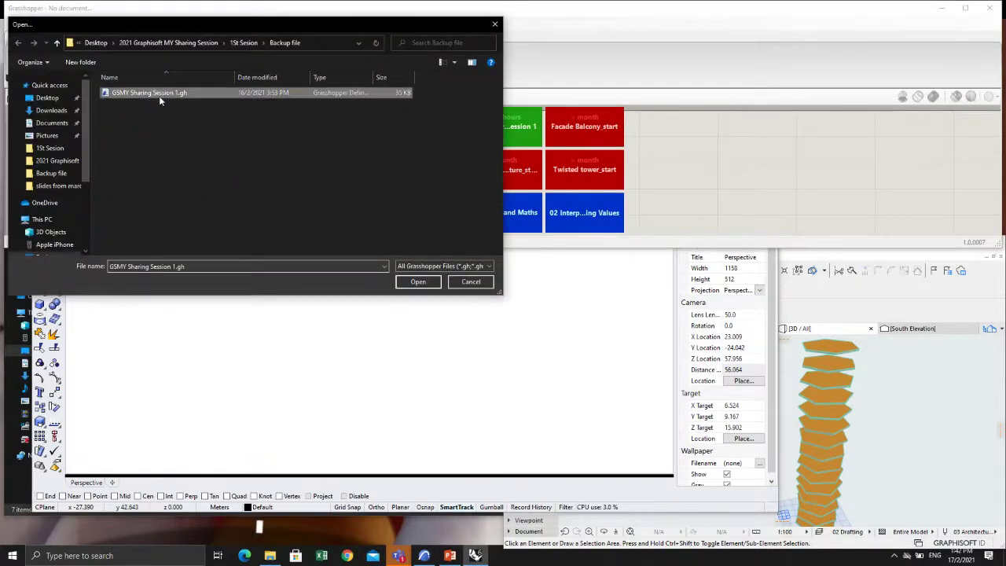
click(417, 281)
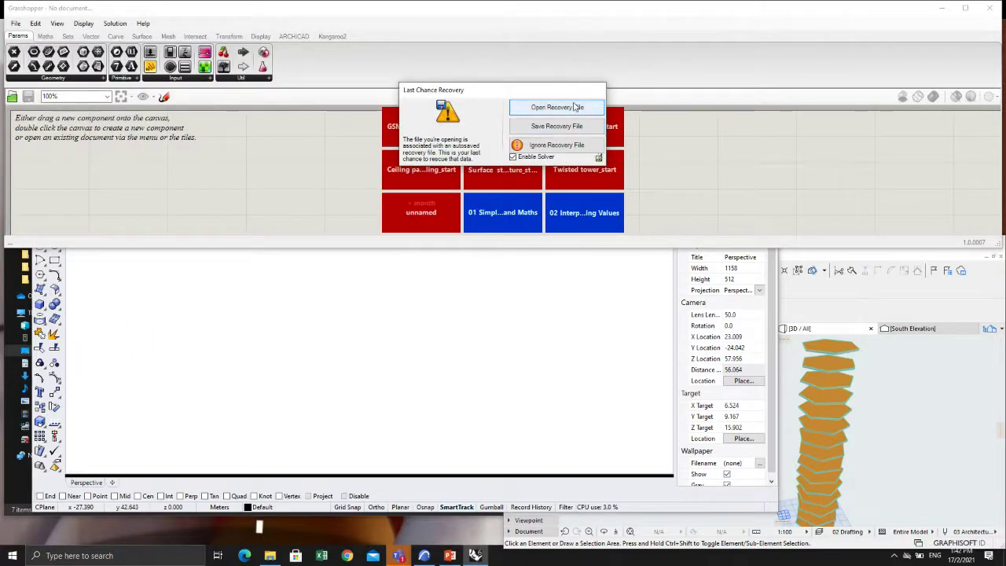
click(575, 107)
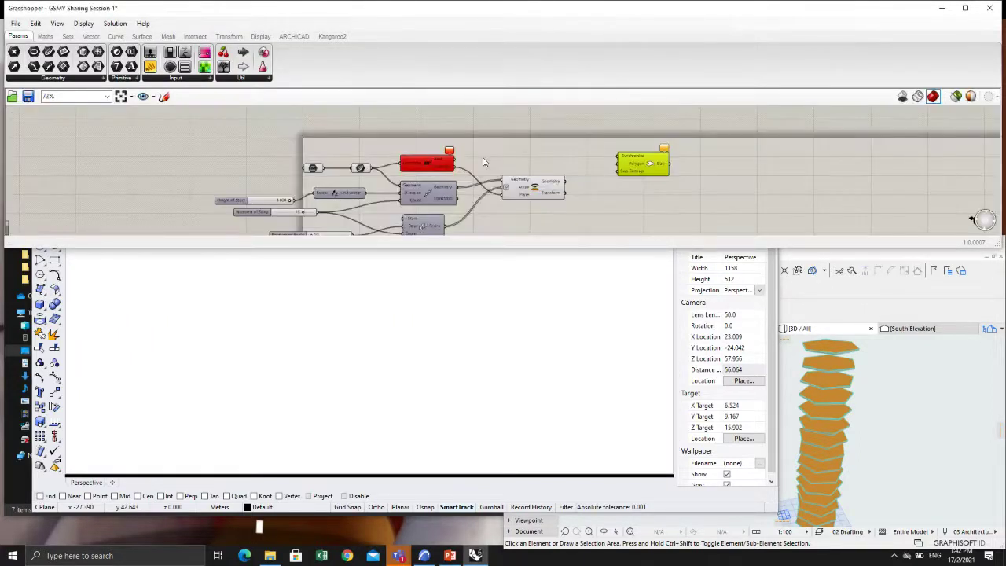
scroll(410, 364, down, 6)
click(292, 406)
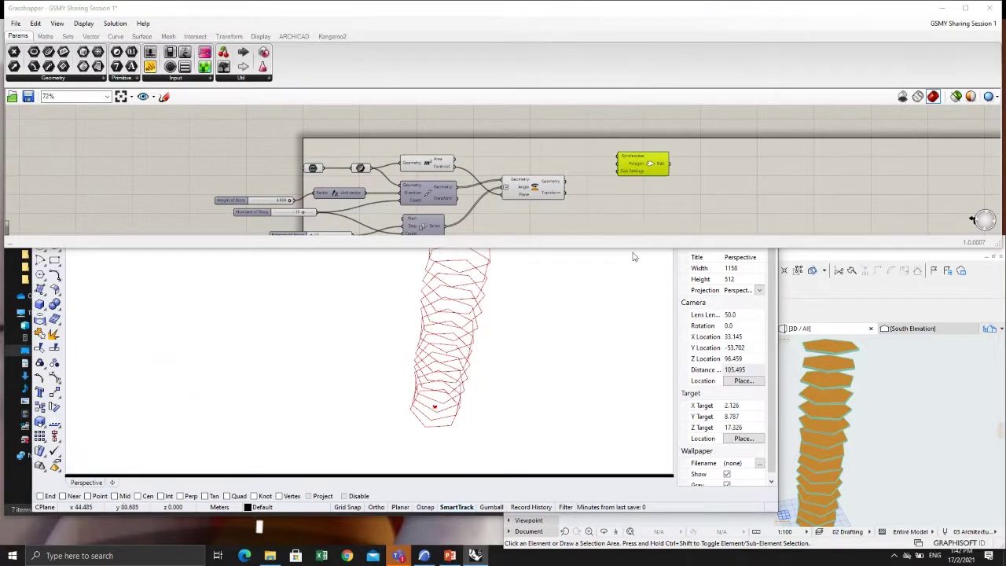
Step: Arrange the windows with Grasshopper across the upper screen and Rhino beside ARCHICAD, and frame the Rotate and Slab components
drag(634, 247, 657, 170)
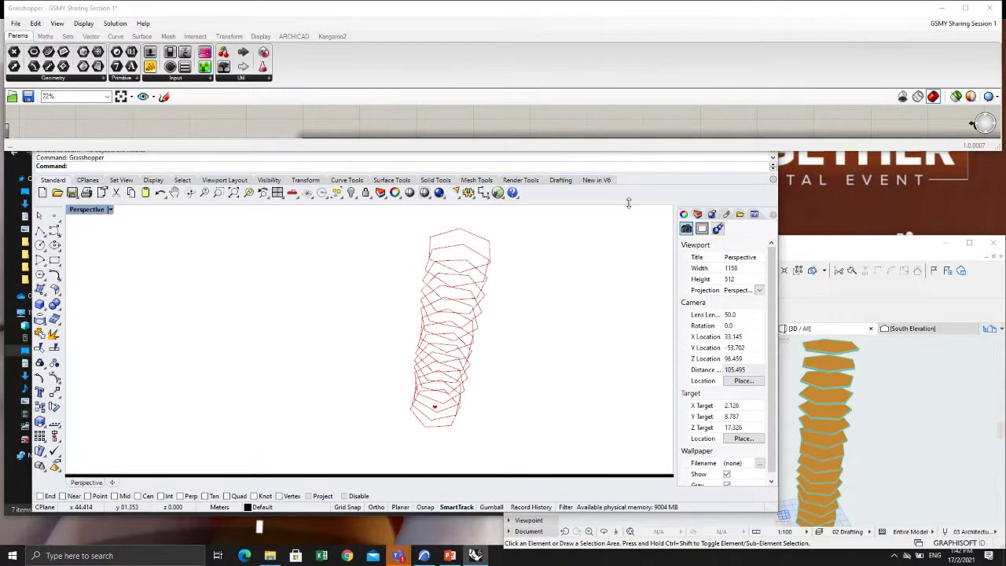
scroll(454, 307, down, 3)
scroll(451, 292, up, 3)
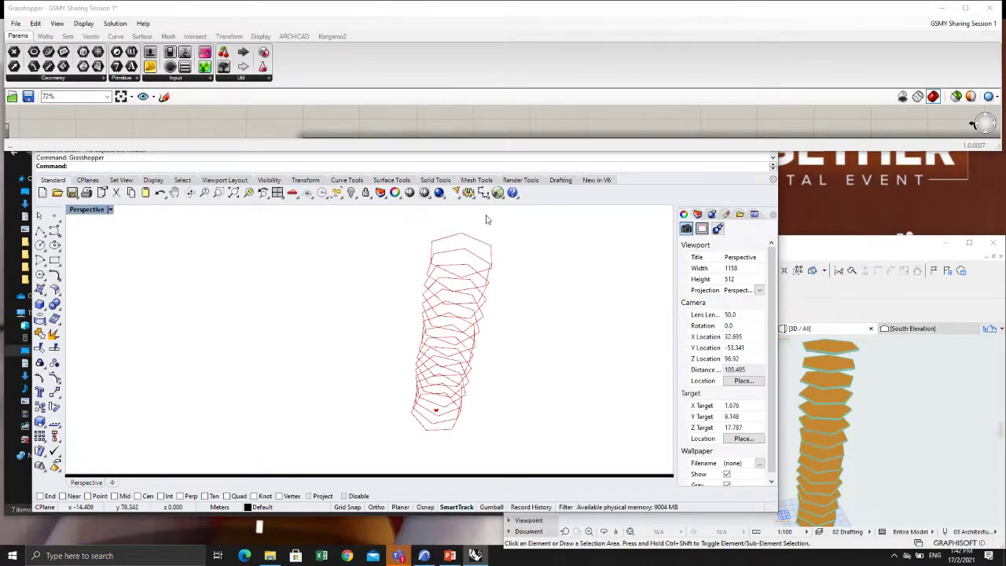
drag(782, 195, 554, 94)
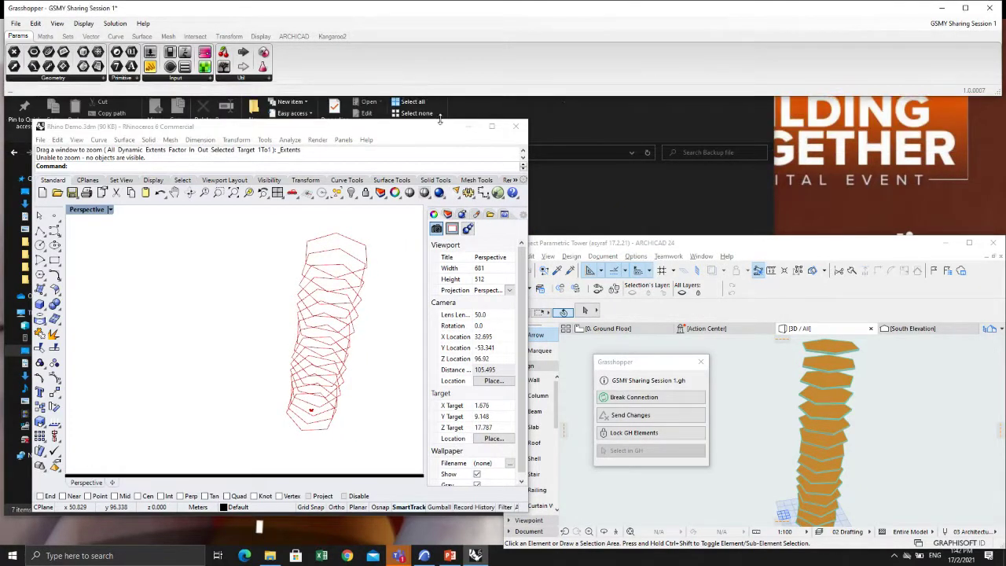
drag(440, 120, 403, 242)
drag(491, 99, 494, 222)
scroll(555, 166, down, 2)
right_drag(555, 164, 525, 214)
scroll(522, 175, up, 2)
right_drag(518, 165, 499, 195)
scroll(536, 168, up, 1)
mouse_move(548, 161)
right_down()
mouse_move(536, 168)
mouse_move(556, 169)
right_up()
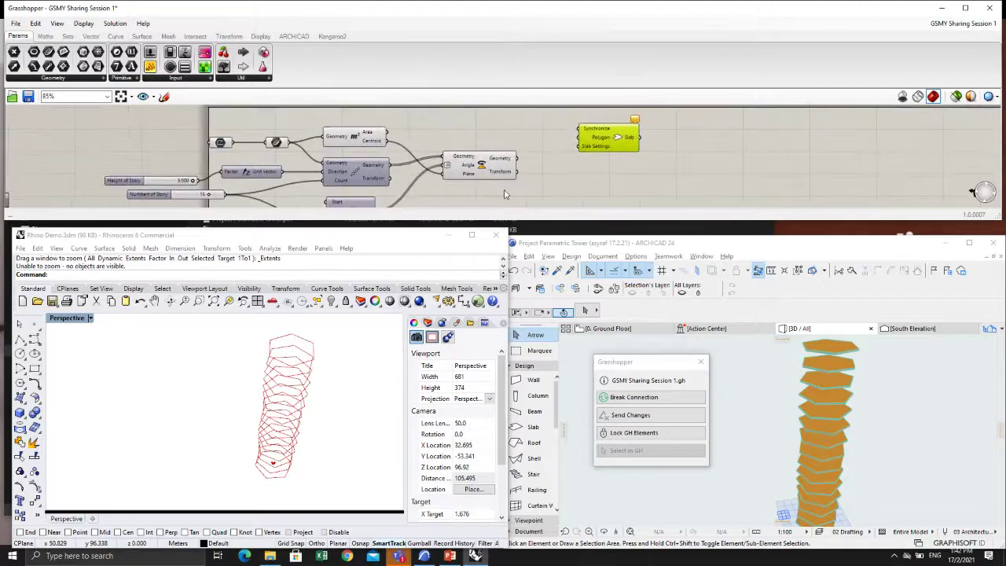
Step: Break ARCHICAD's existing Grasshopper connection and start it again with the reopened definition
right_drag(268, 434, 296, 409)
scroll(294, 392, up, 2)
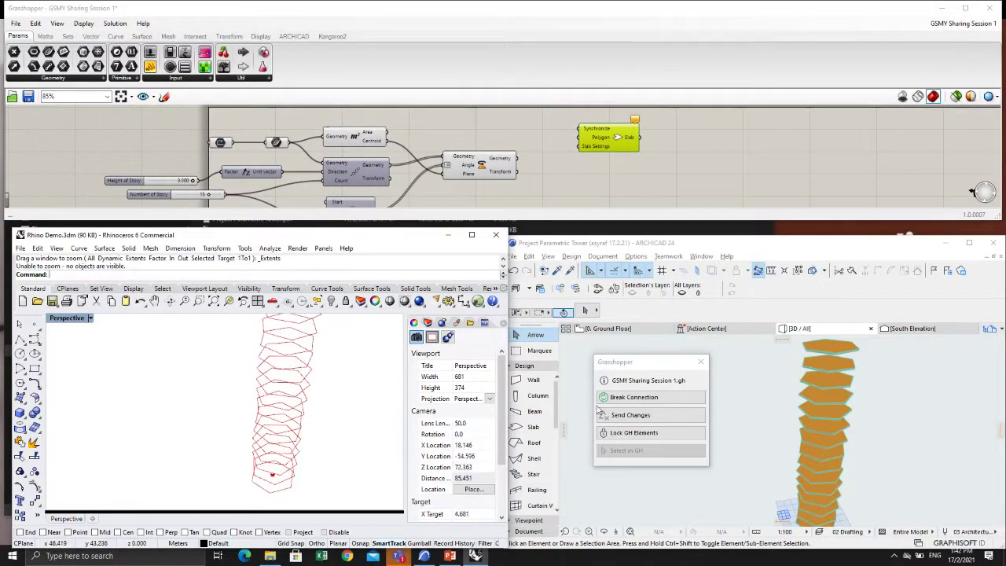
click(648, 402)
click(649, 401)
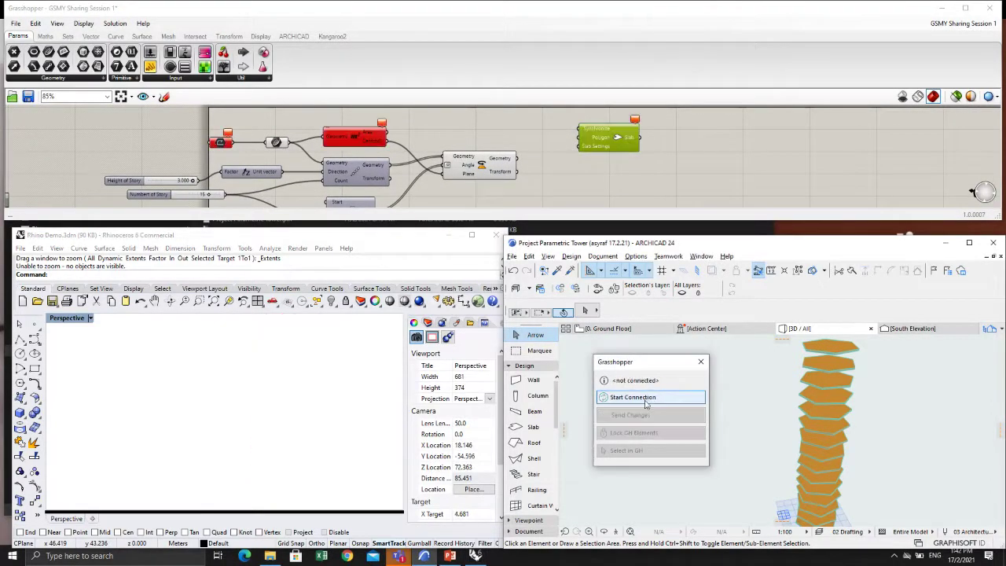
click(652, 399)
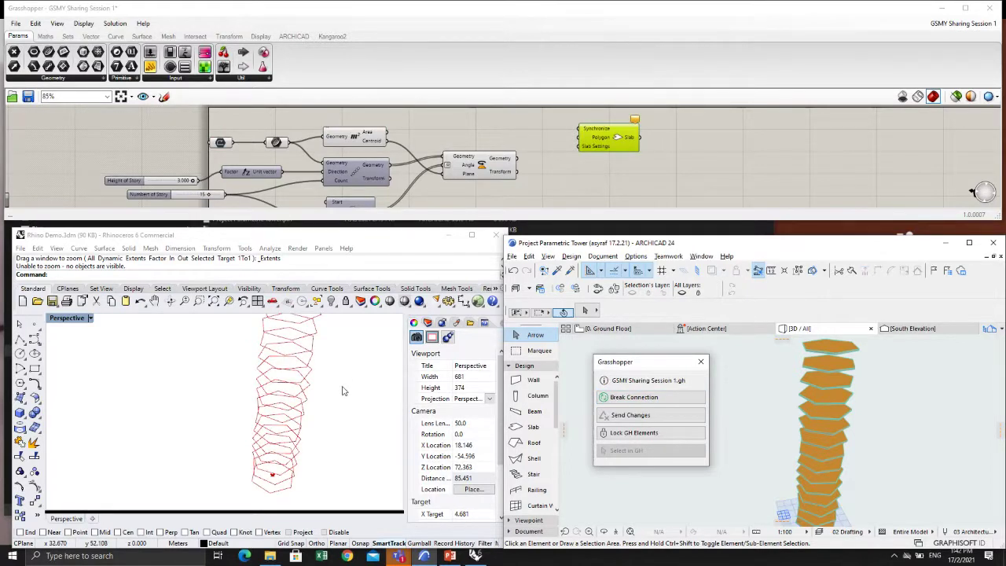
Step: Connect the Rotate component's Geometry output to the Slab component's Polygon input and inspect the slabs in Rhino's Perspective viewport
right_drag(343, 391, 343, 374)
scroll(338, 384, down, 4)
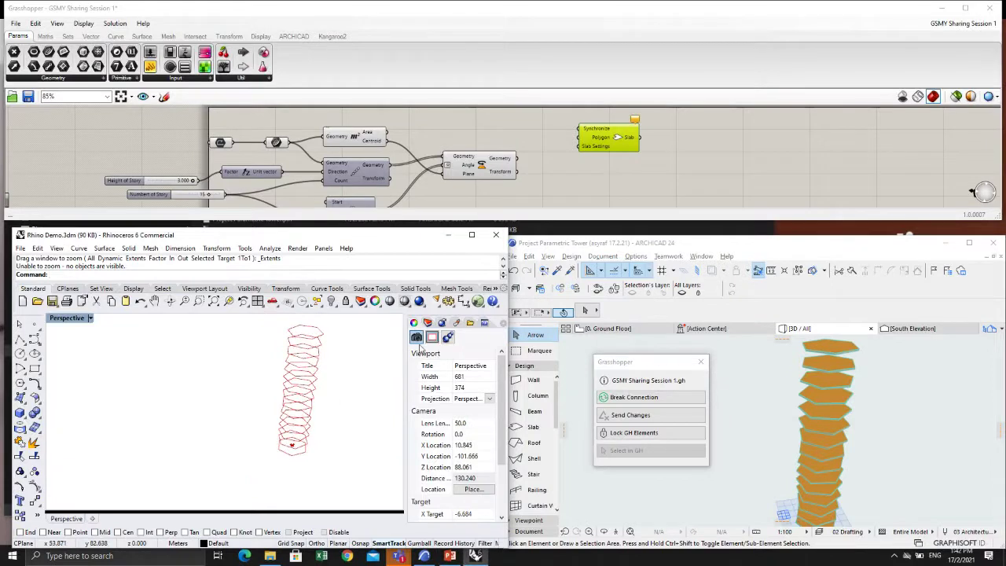
scroll(534, 171, up, 1)
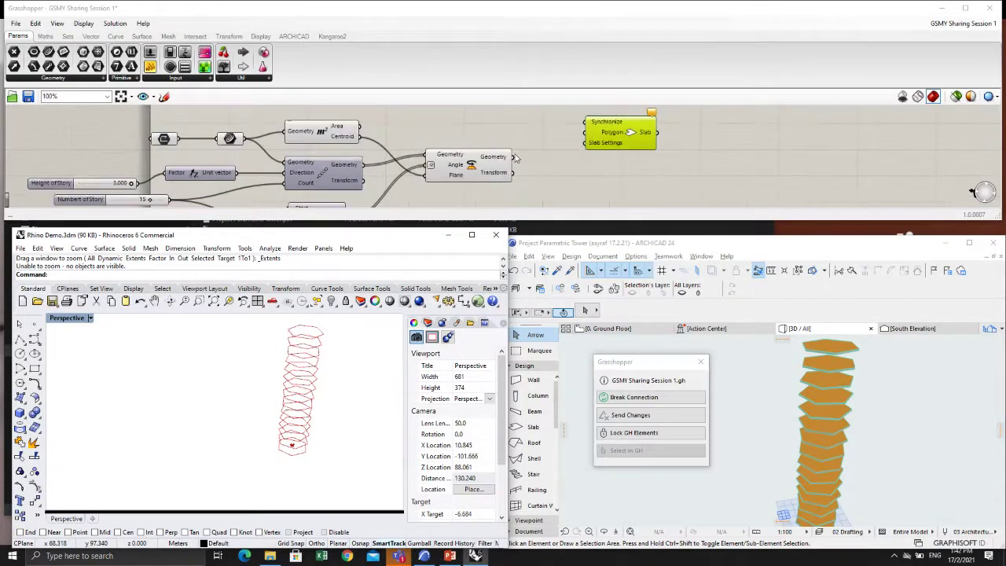
drag(513, 157, 586, 132)
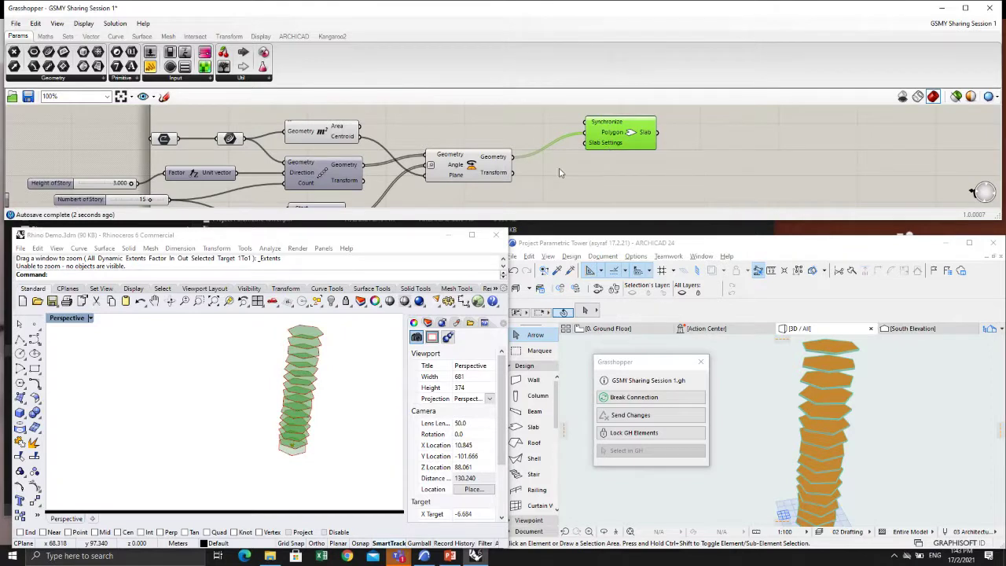
click(306, 385)
scroll(306, 385, up, 4)
scroll(305, 385, up, 2)
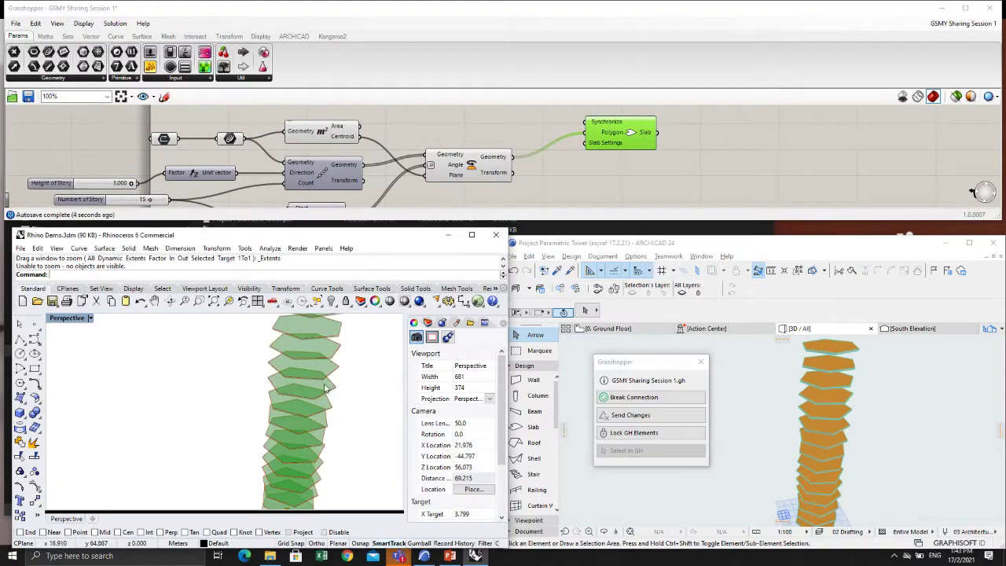
scroll(326, 387, down, 4)
right_drag(322, 385, 340, 385)
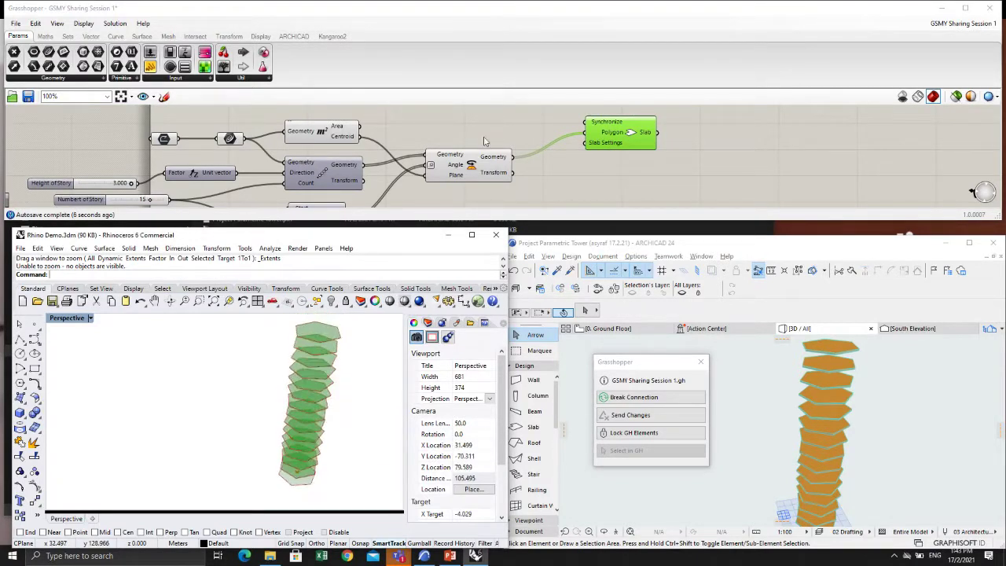
click(466, 163)
scroll(569, 184, down, 2)
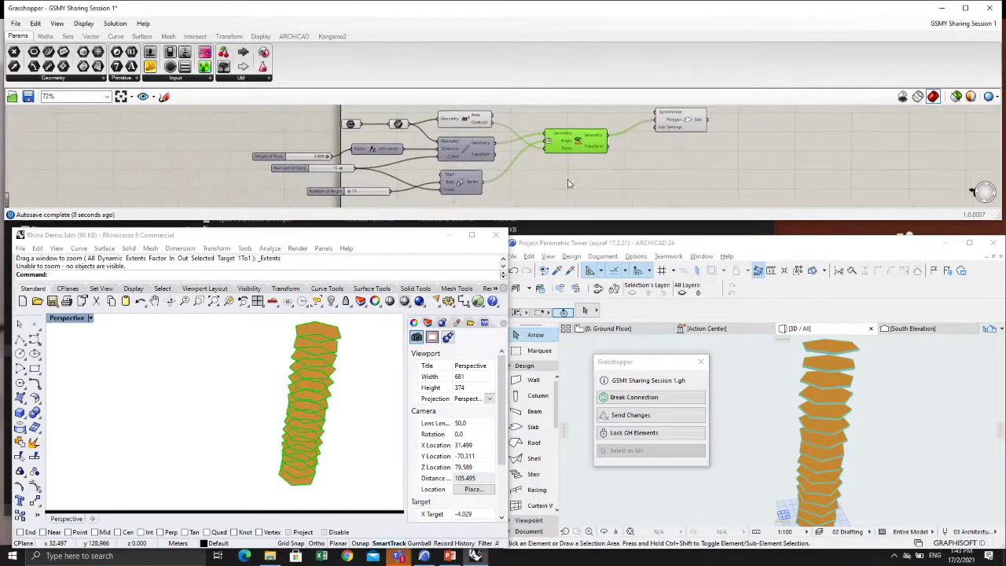
right_drag(518, 176, 547, 160)
scroll(426, 171, up, 1)
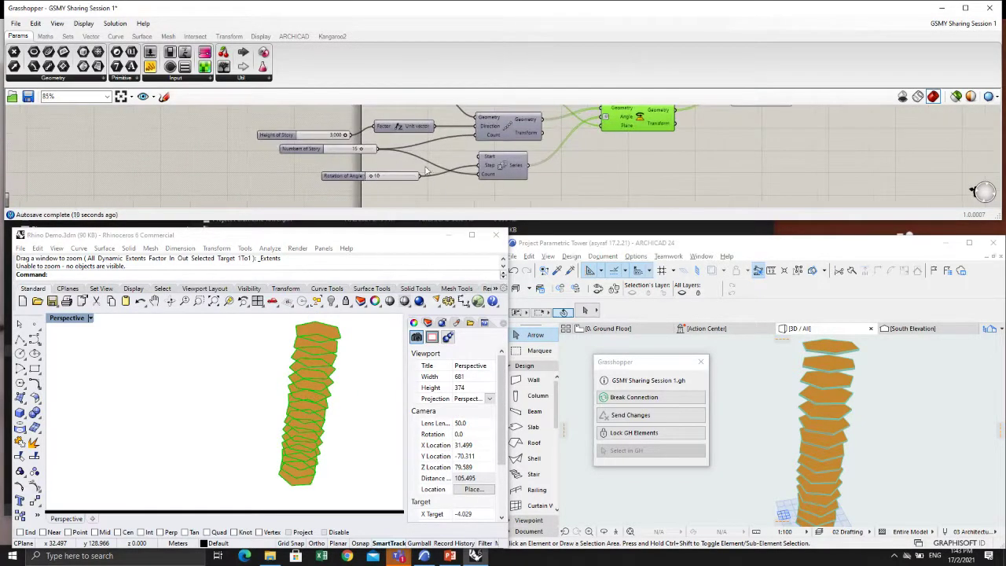
right_drag(425, 170, 358, 184)
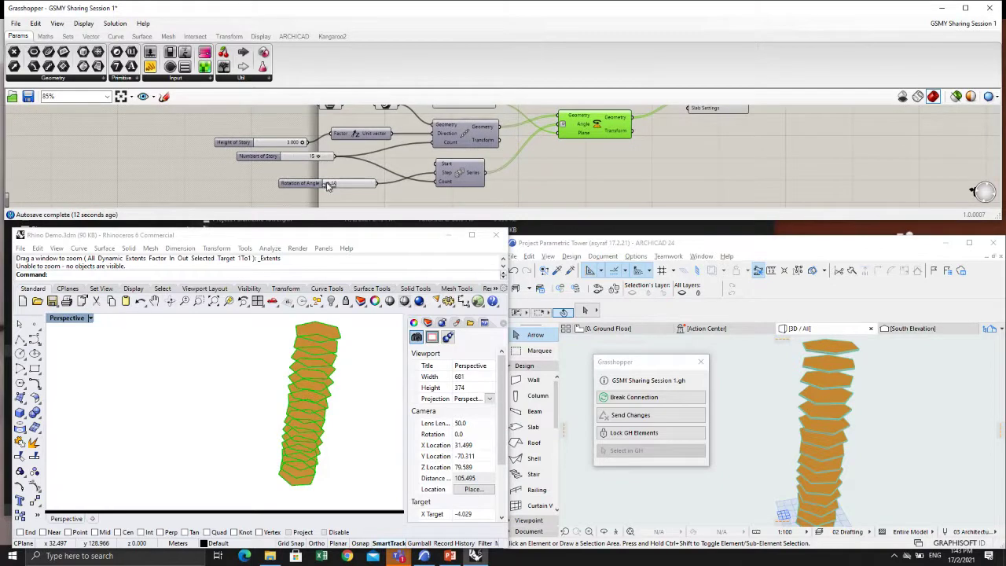
click(337, 183)
double_click(339, 183)
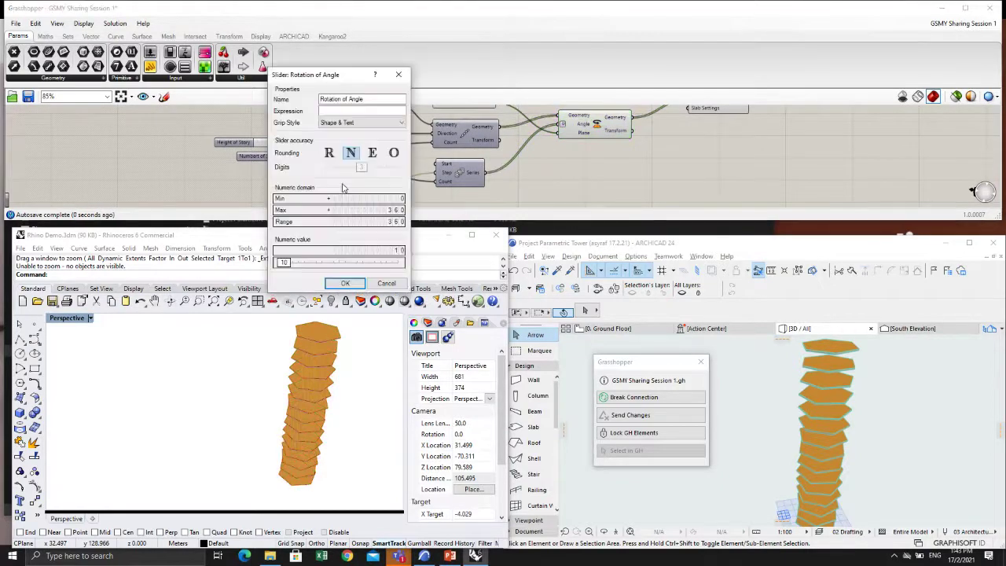
key(Return)
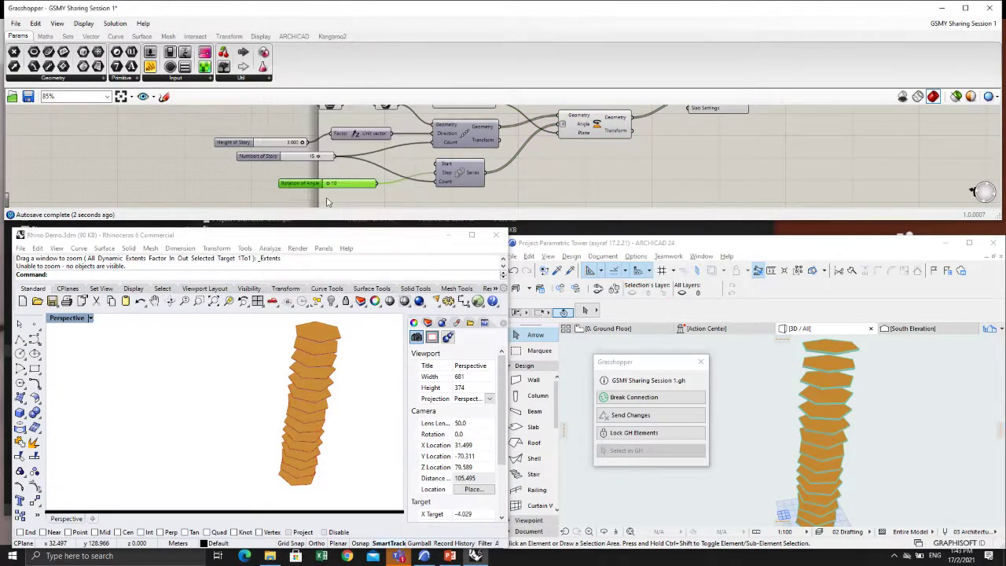
Step: Set the Rotation of Angle slider to 15 and check the updated slabs in ARCHICAD's 3D view
scroll(331, 187, up, 2)
double_click(336, 185)
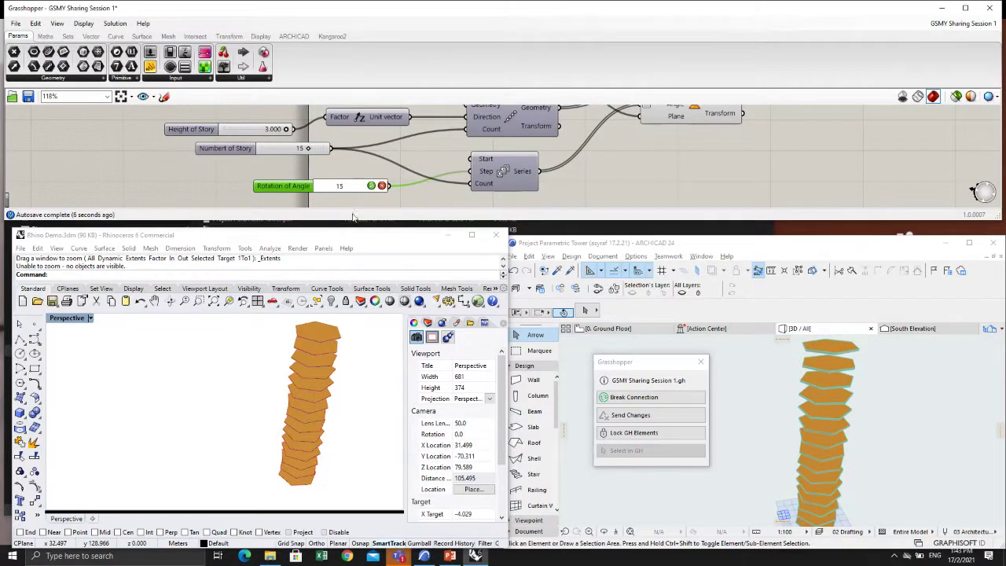
text(15)
click(371, 185)
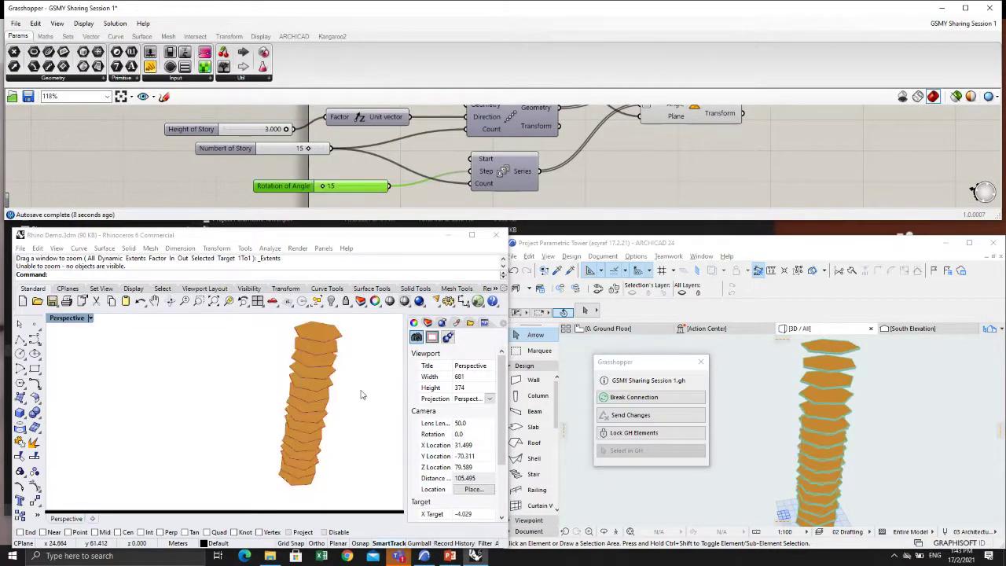
click(752, 404)
right_click(761, 408)
click(759, 433)
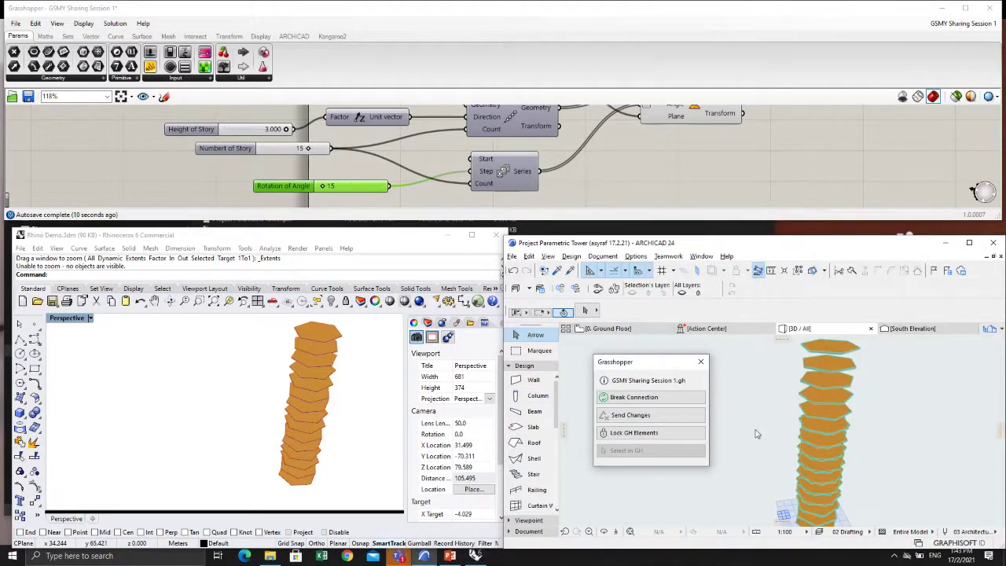
scroll(767, 437, down, 2)
mouse_move(768, 438)
shift+middle_down()
mouse_move(755, 451)
mouse_move(803, 472)
mouse_move(759, 418)
mouse_move(781, 448)
shift+middle_up()
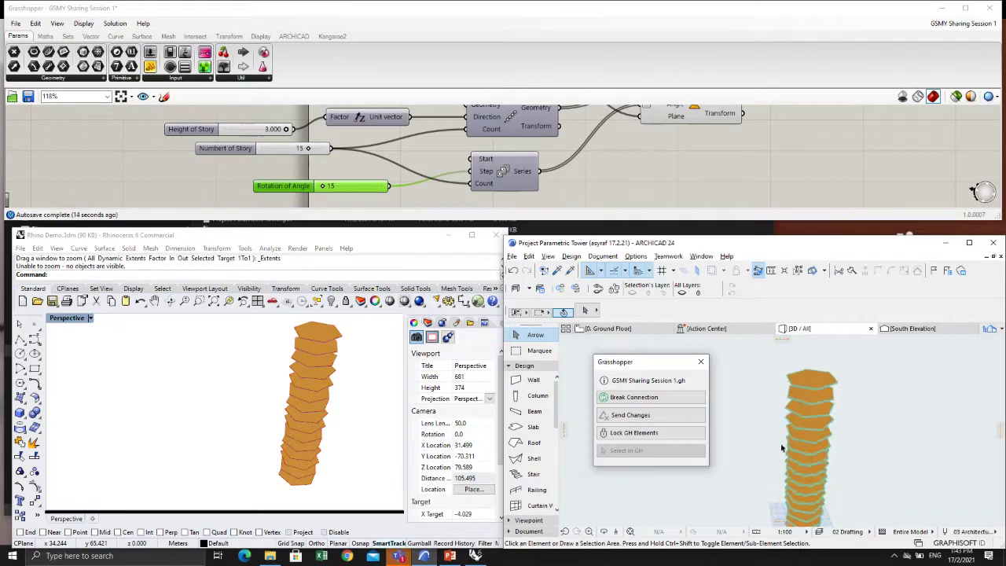
Step: Lower the upper edges of the Rhino and ARCHICAD windows and extend the Grasshopper window downward to enlarge its canvas
click(633, 165)
scroll(633, 165, down, 3)
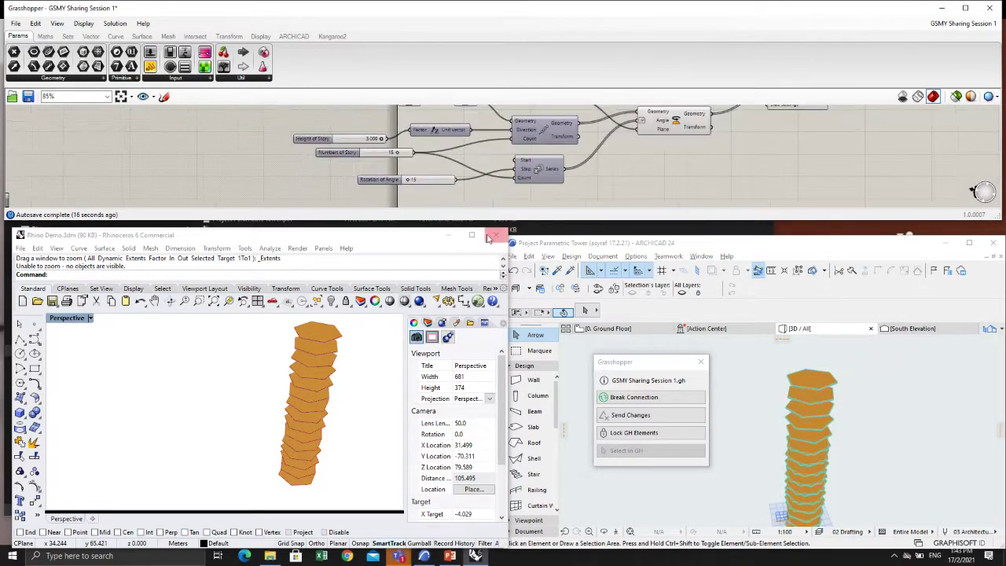
drag(405, 233, 405, 244)
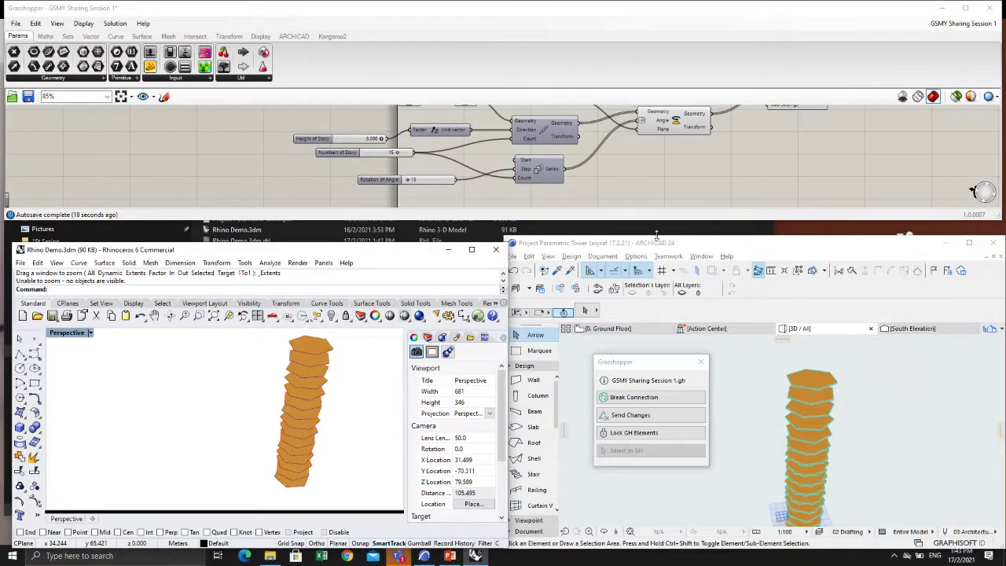
drag(656, 235, 613, 236)
click(614, 213)
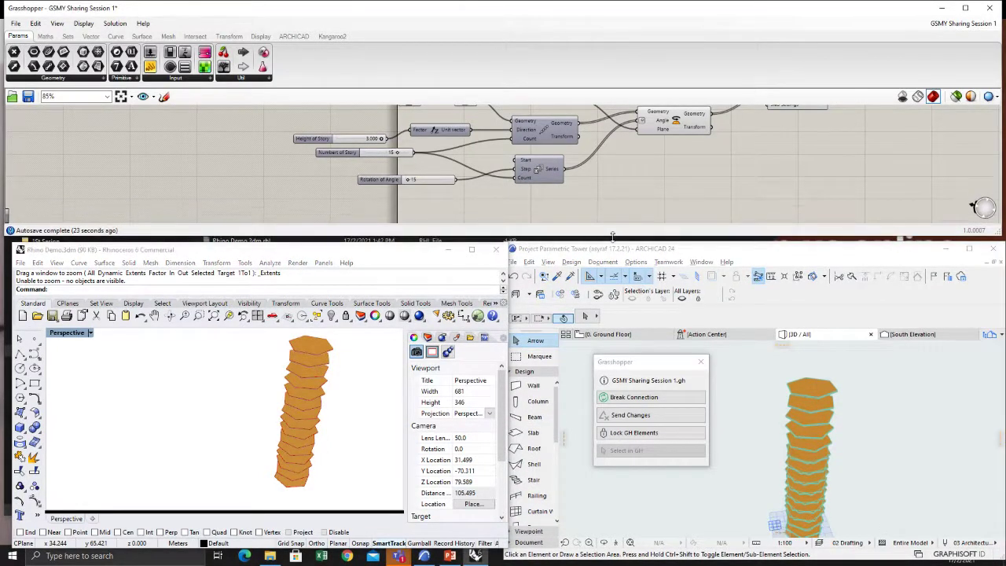
Step: Set the Rotation of Angle slider to 70 and inspect the tower in ARCHICAD's 3D view
right_drag(649, 170, 562, 165)
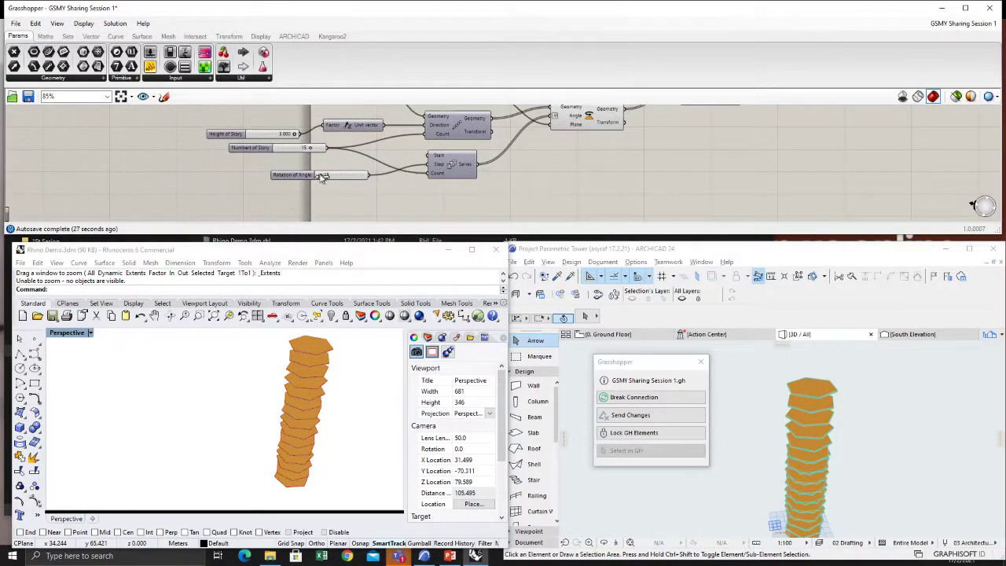
drag(321, 177, 328, 180)
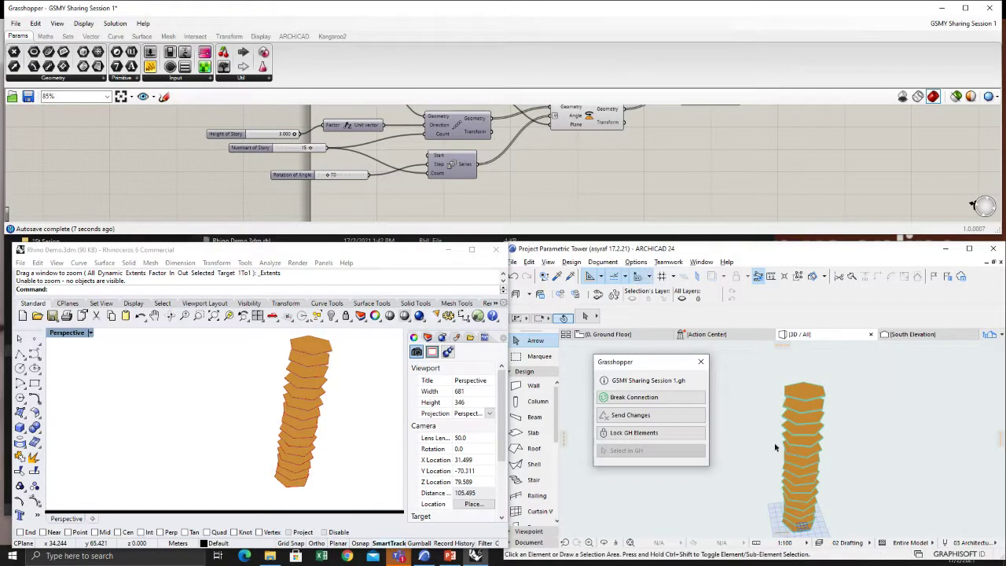
middle_drag(776, 447, 773, 413)
scroll(638, 161, down, 1)
Step: Move the Slab component closer to Rotate and add a Point List component beyond it
right_drag(629, 159, 564, 189)
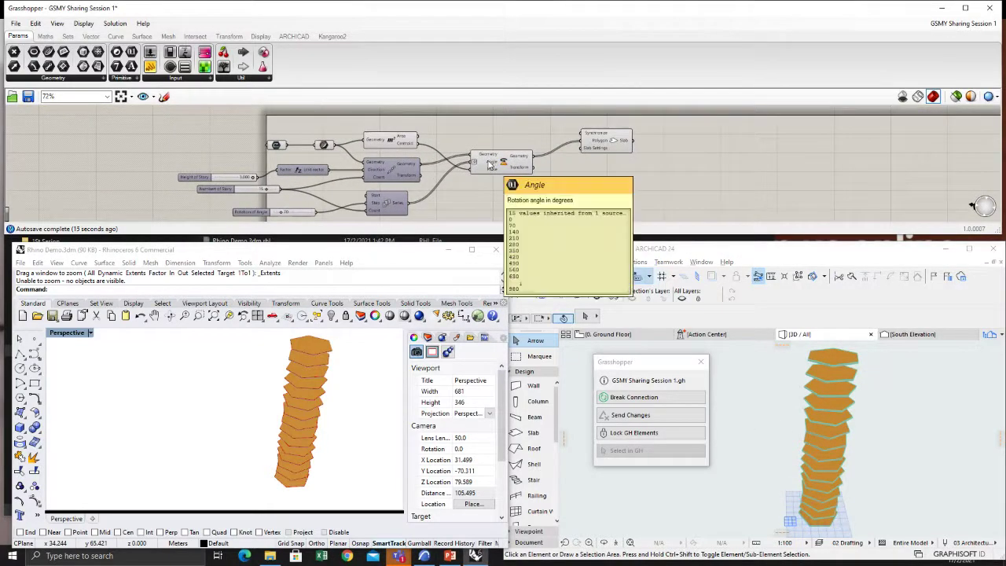
drag(603, 145, 583, 143)
click(592, 161)
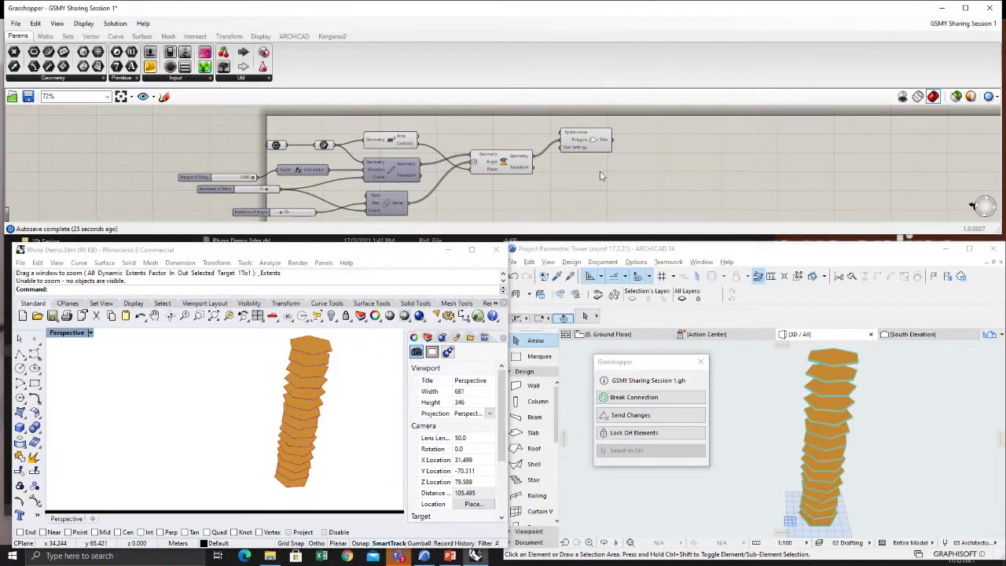
double_click(601, 173)
text(point)
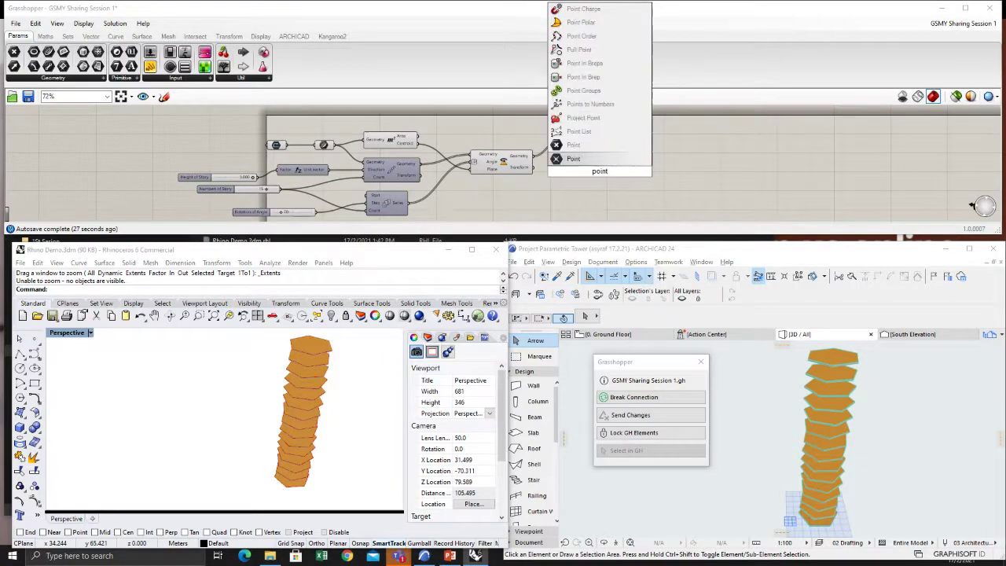
click(587, 138)
drag(591, 168, 644, 162)
scroll(600, 201, up, 2)
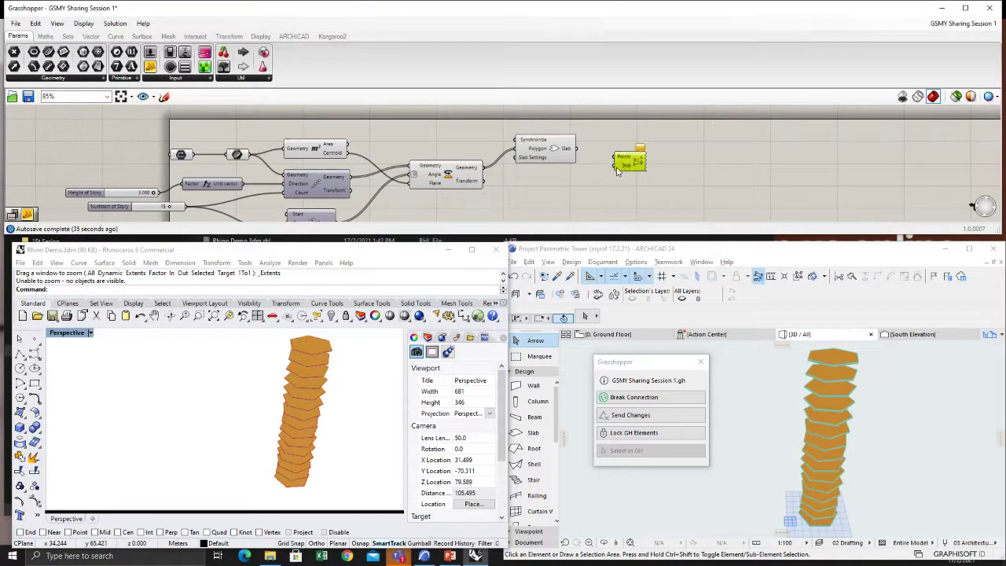
Step: Add a Flip Matrix component below Slab and space it and Point List farther from Slab
double_click(553, 197)
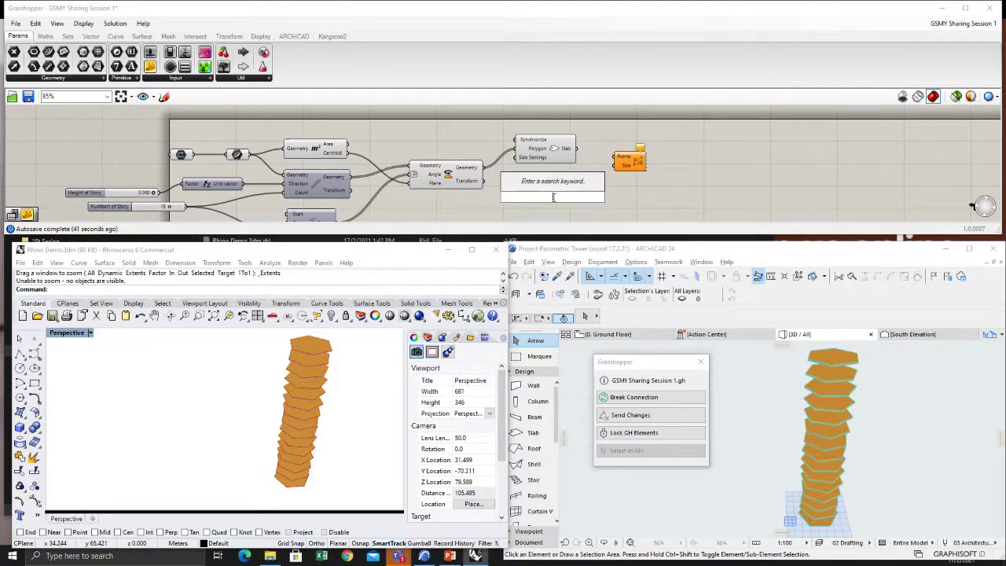
text(flip)
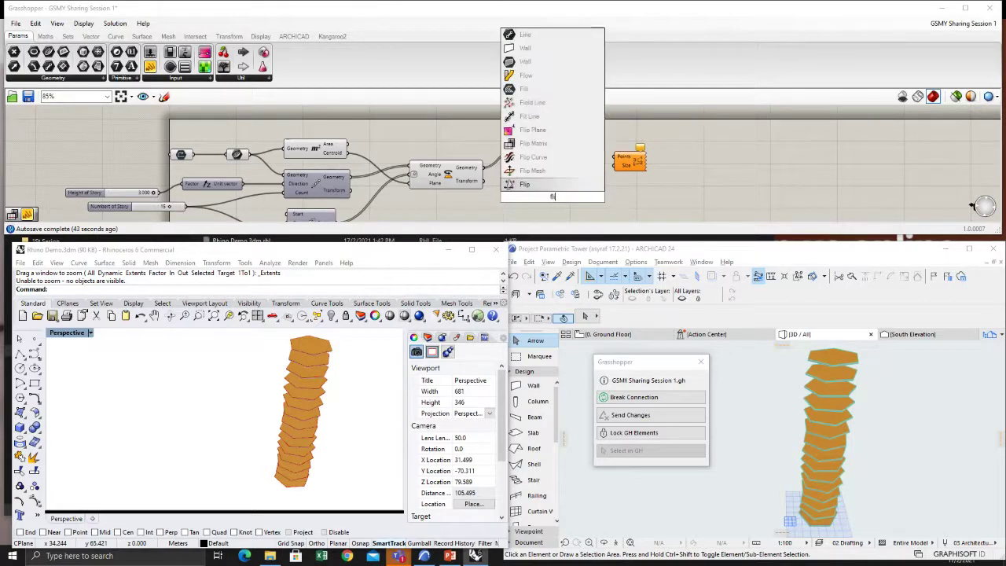
click(531, 160)
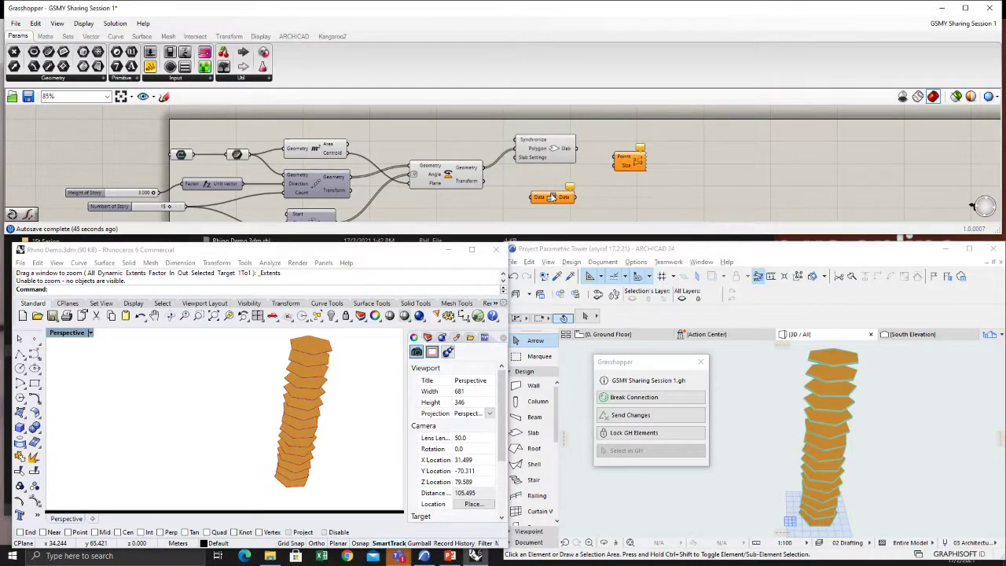
drag(553, 197, 580, 192)
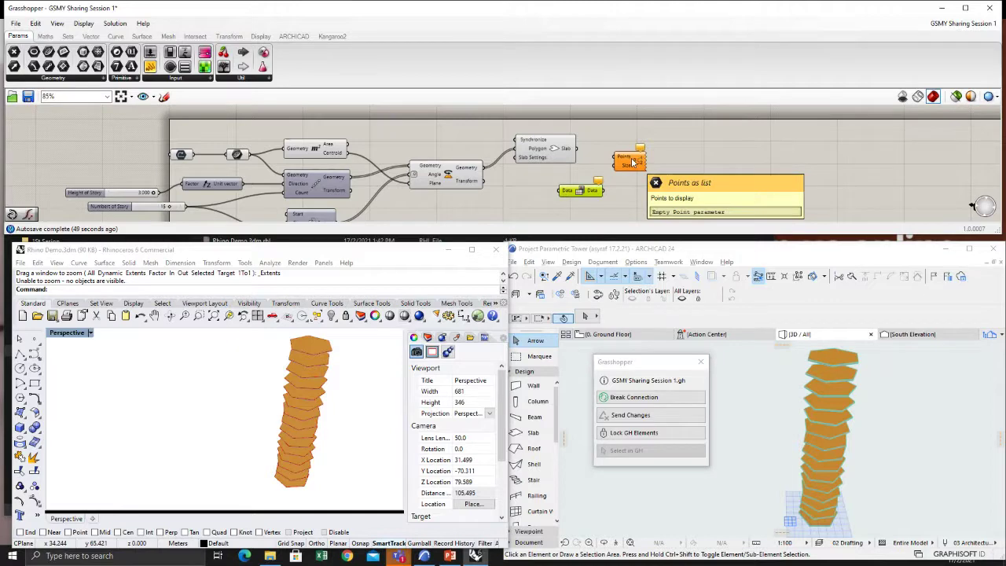
drag(632, 161, 666, 145)
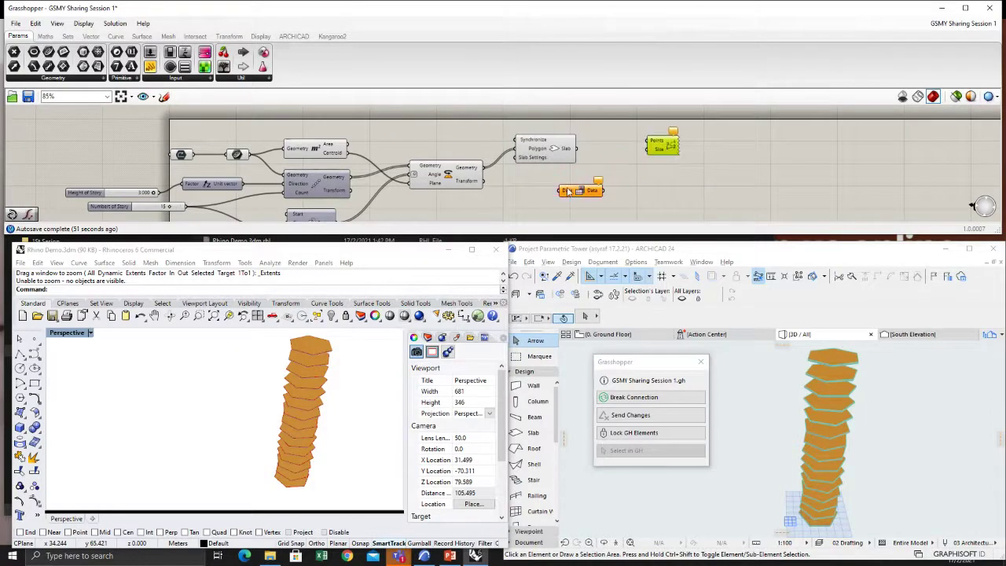
drag(571, 194, 607, 191)
Step: Add a Divide Curve component below Slab and connect the Rotate component's Geometry output to its Curve input
click(536, 153)
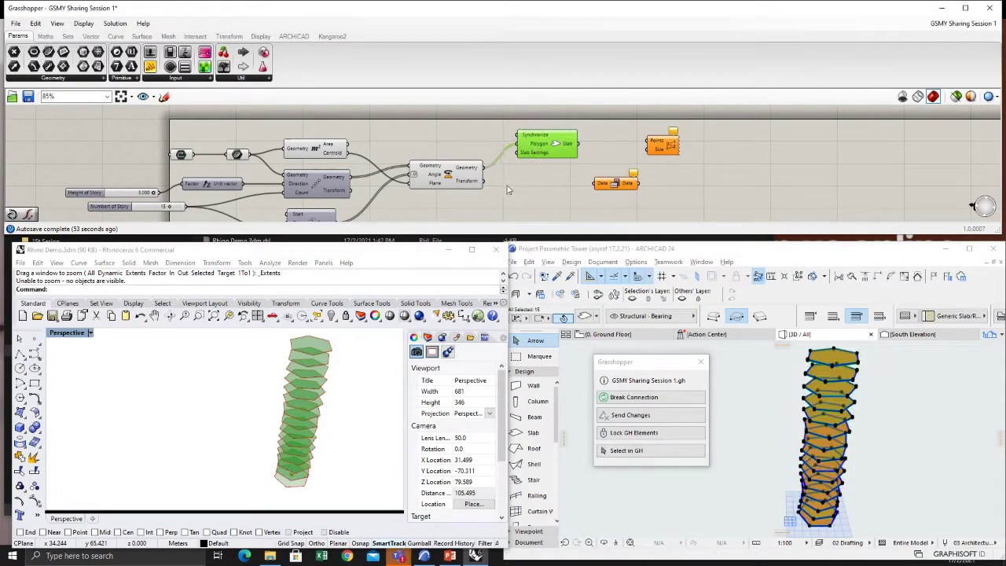
right_drag(513, 188, 540, 191)
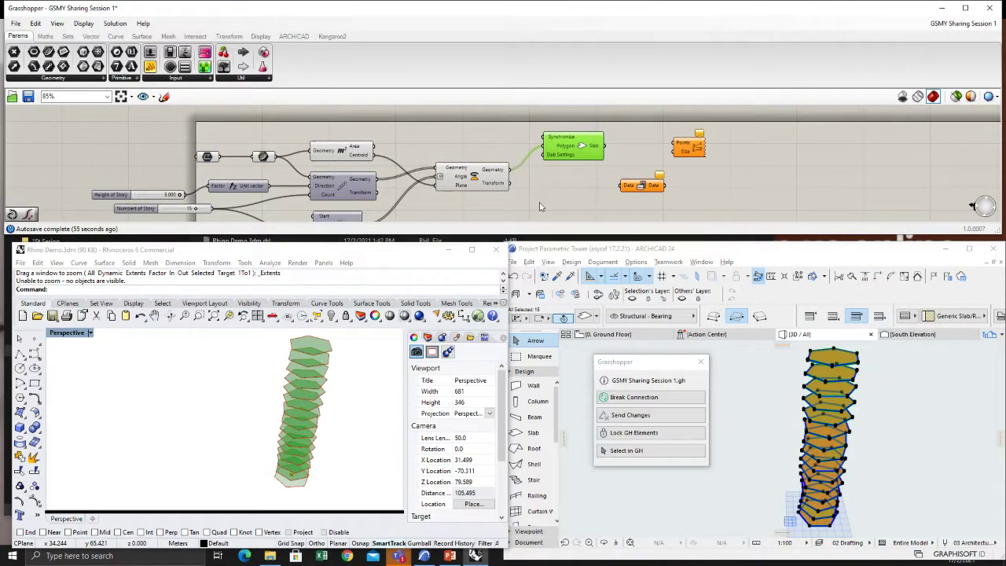
double_click(557, 187)
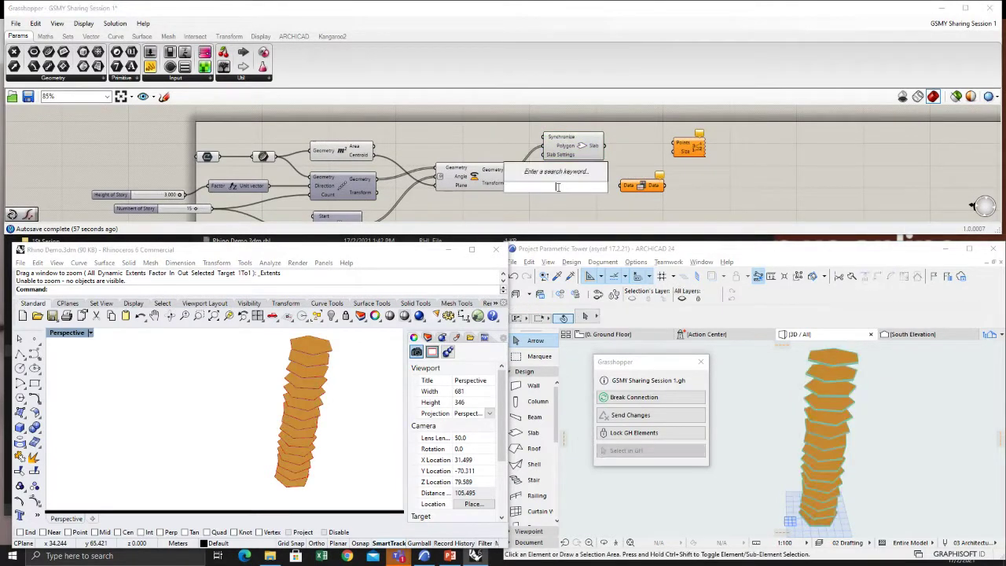
text(div)
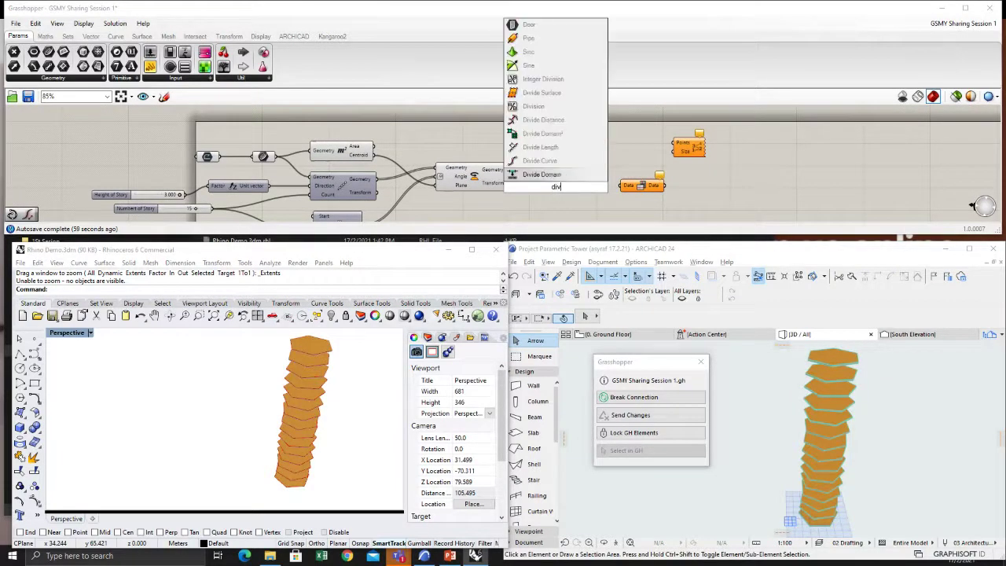
click(557, 162)
drag(571, 194, 587, 196)
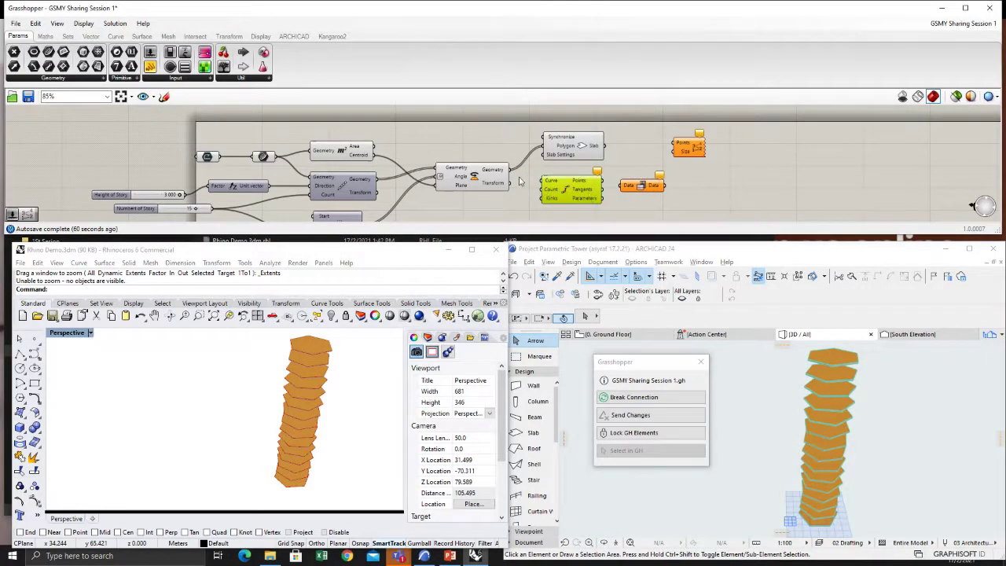
drag(509, 170, 543, 179)
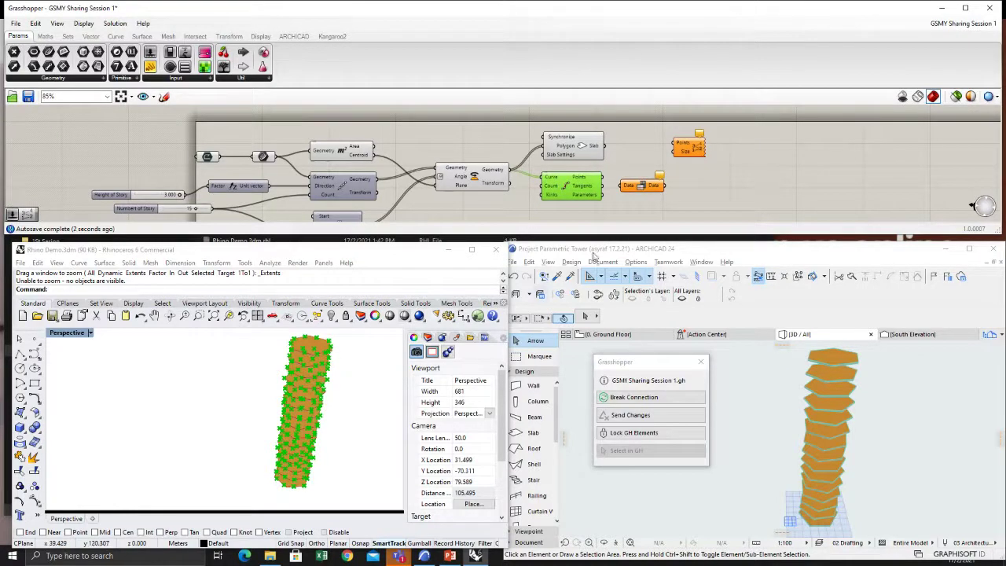
Step: Connect Divide Curve's Points output through Flip Matrix to Point List's Points input and inspect the point numbering in Rhino
drag(643, 186, 649, 180)
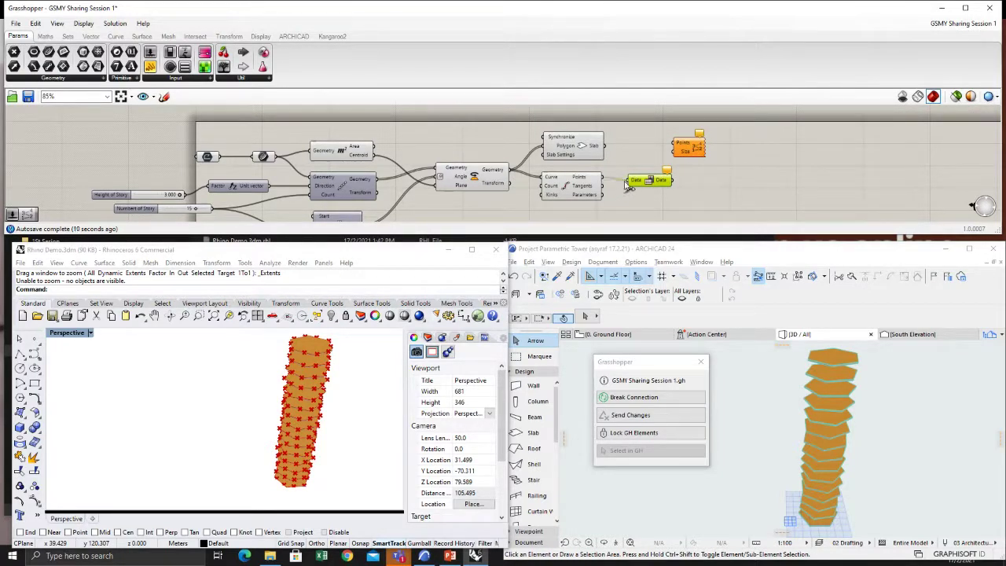
drag(644, 183, 675, 143)
drag(687, 148, 710, 152)
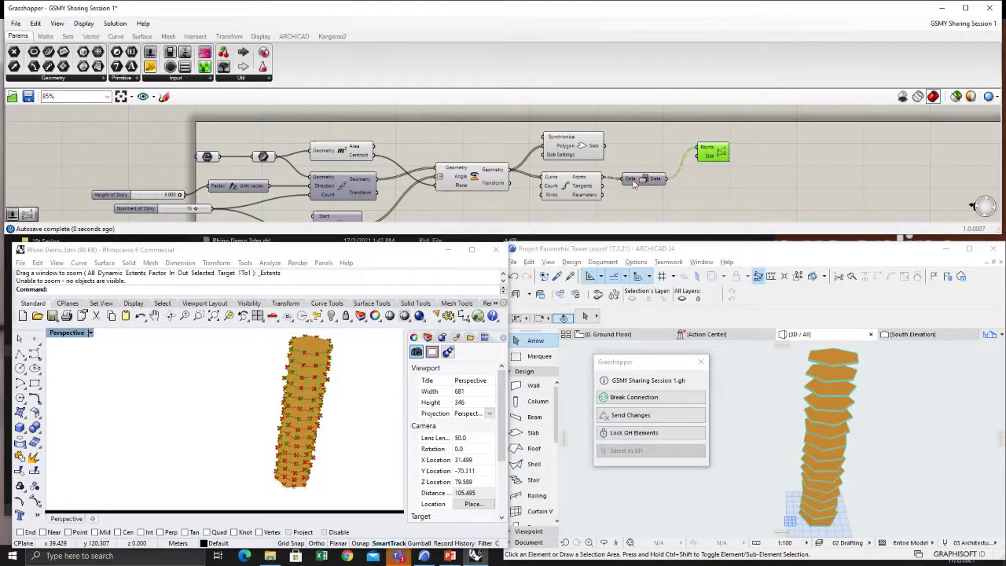
click(633, 179)
scroll(273, 384, up, 3)
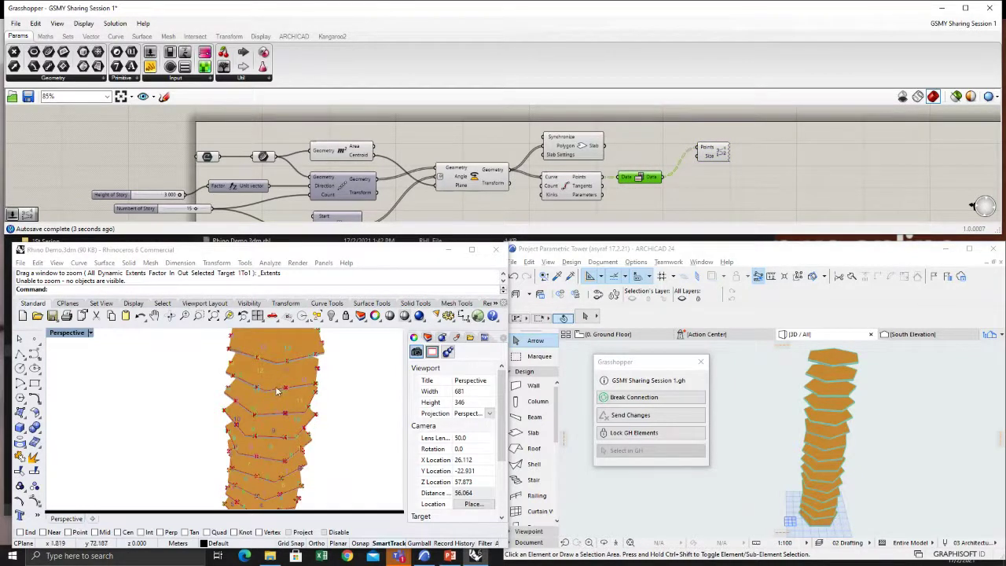
click(280, 404)
scroll(283, 393, up, 4)
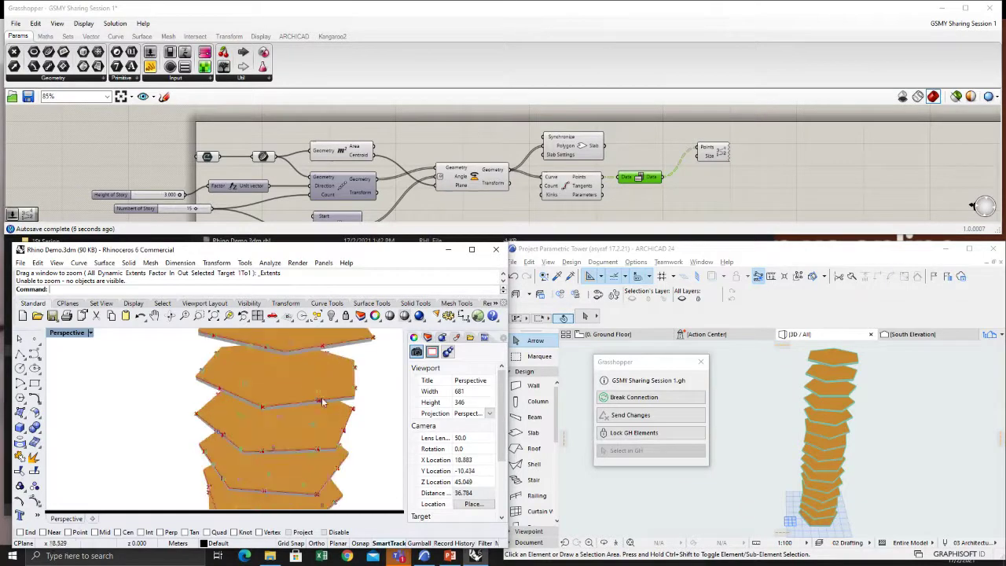
scroll(302, 402, down, 3)
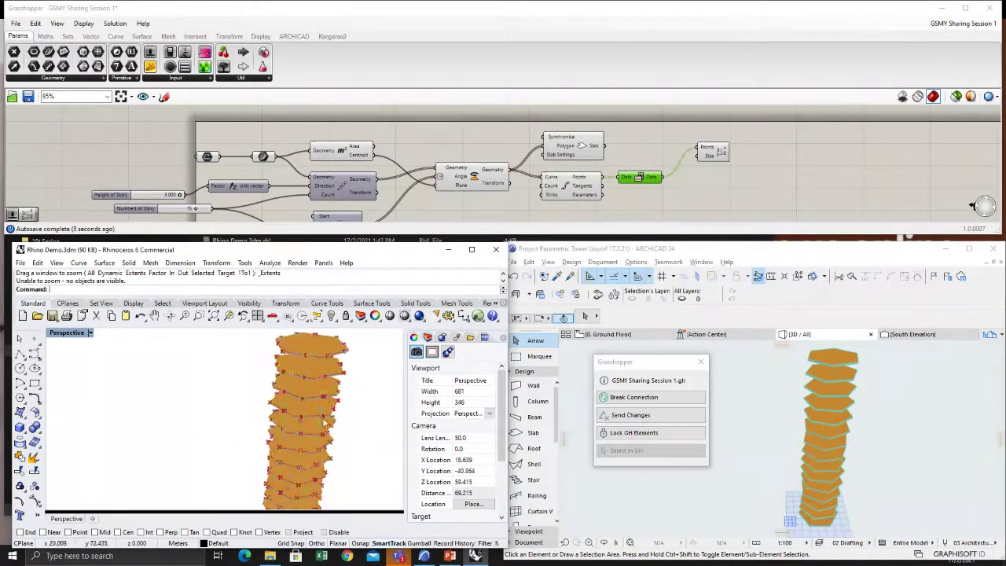
Step: Duplicate the Rotation of Angle slider below the Rotate component and slightly respace Divide Curve and Flip Matrix
scroll(294, 416, up, 2)
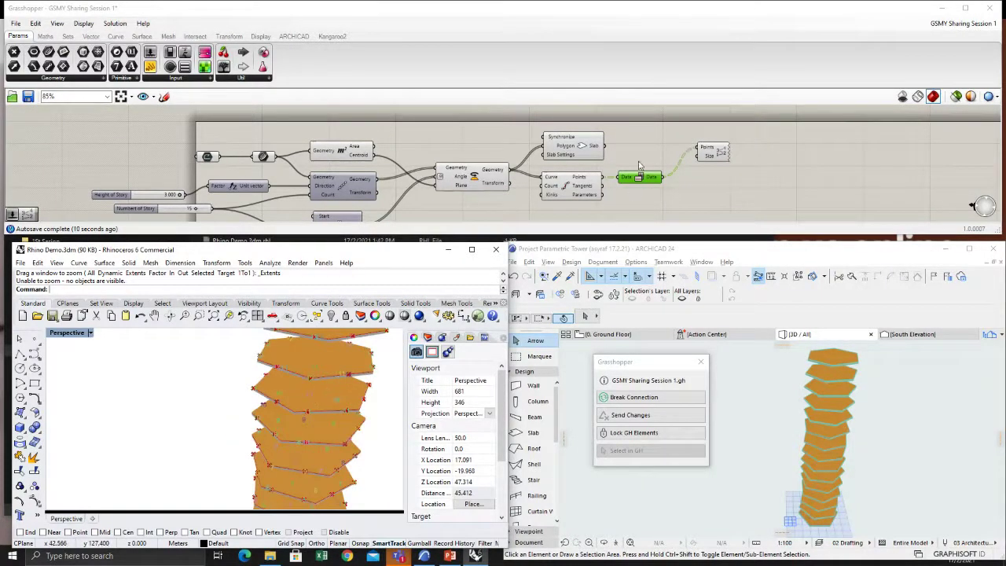
right_drag(624, 221, 700, 176)
scroll(673, 202, down, 1)
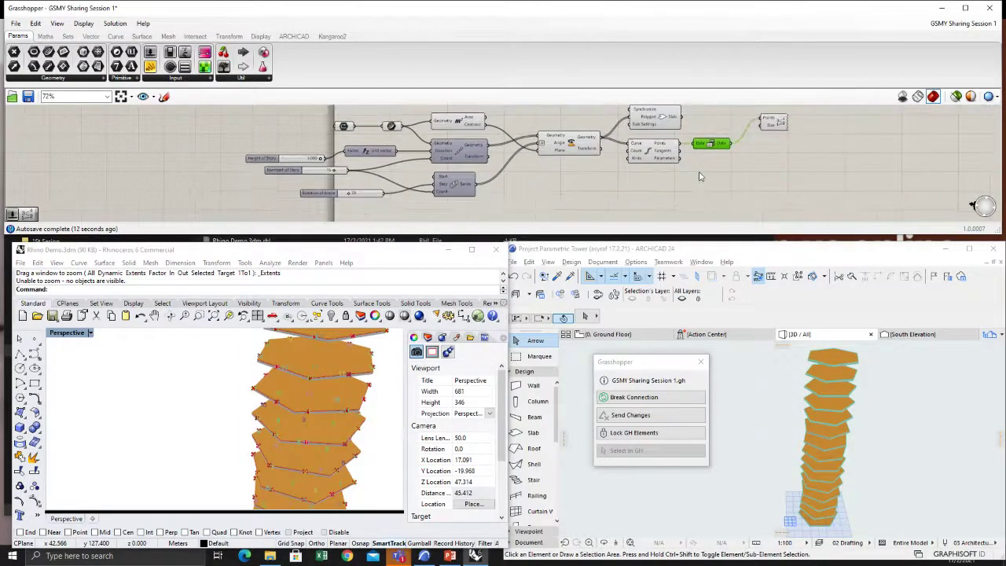
click(640, 155)
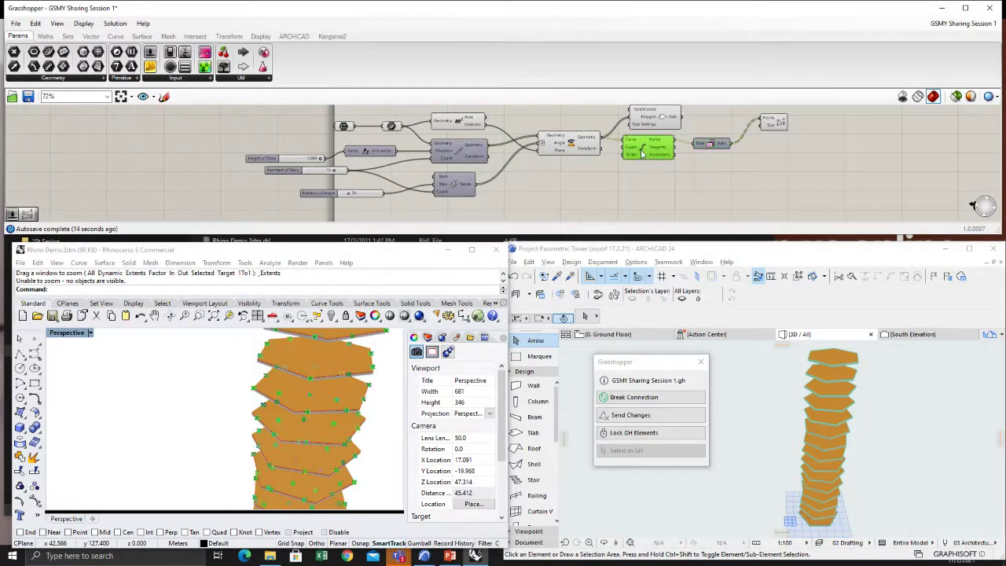
click(712, 146)
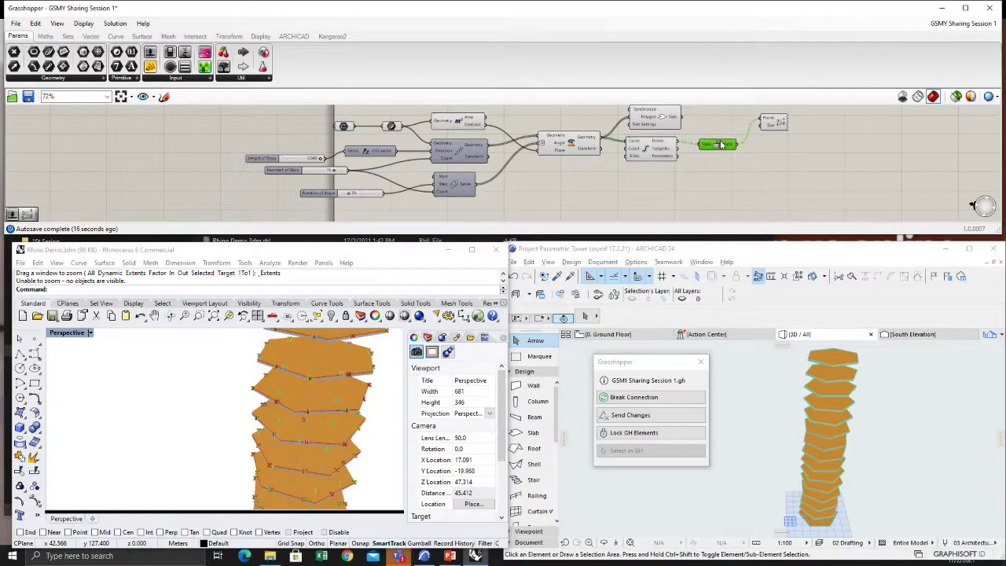
click(612, 186)
alt+drag(324, 194, 539, 183)
scroll(598, 174, up, 1)
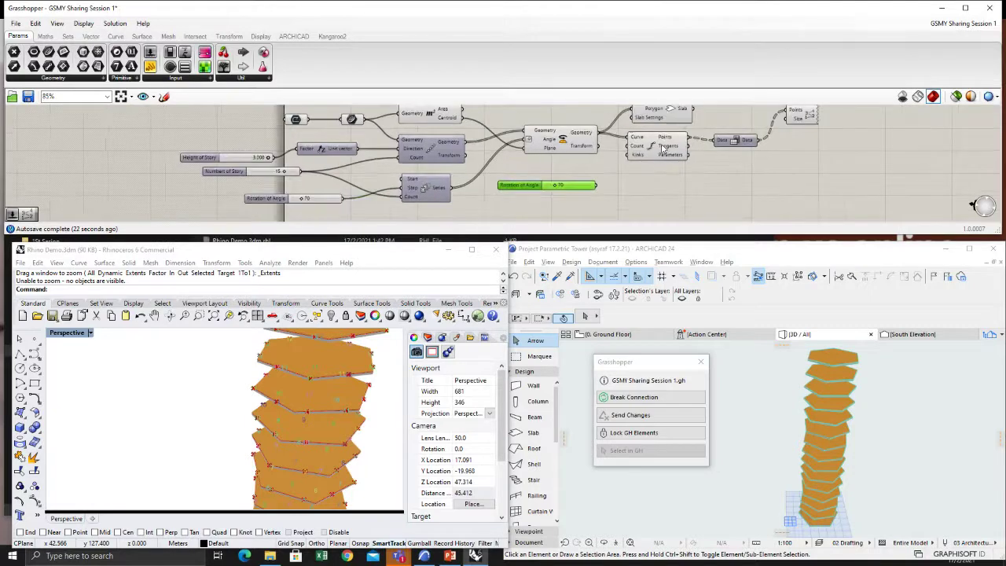
click(650, 148)
Step: Rename the duplicated slider to "no of point"
double_click(519, 186)
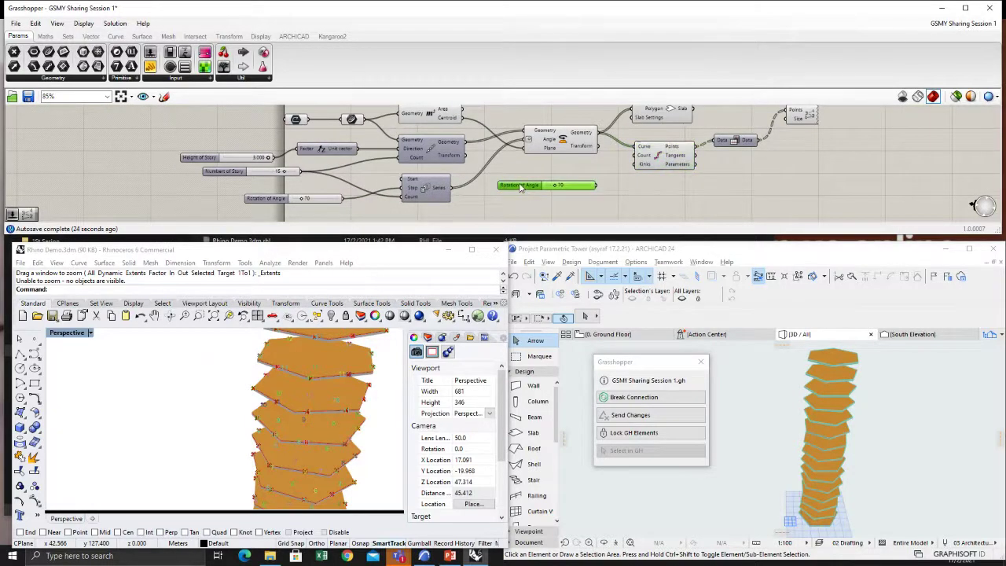
drag(550, 102, 441, 103)
text(no pof point)
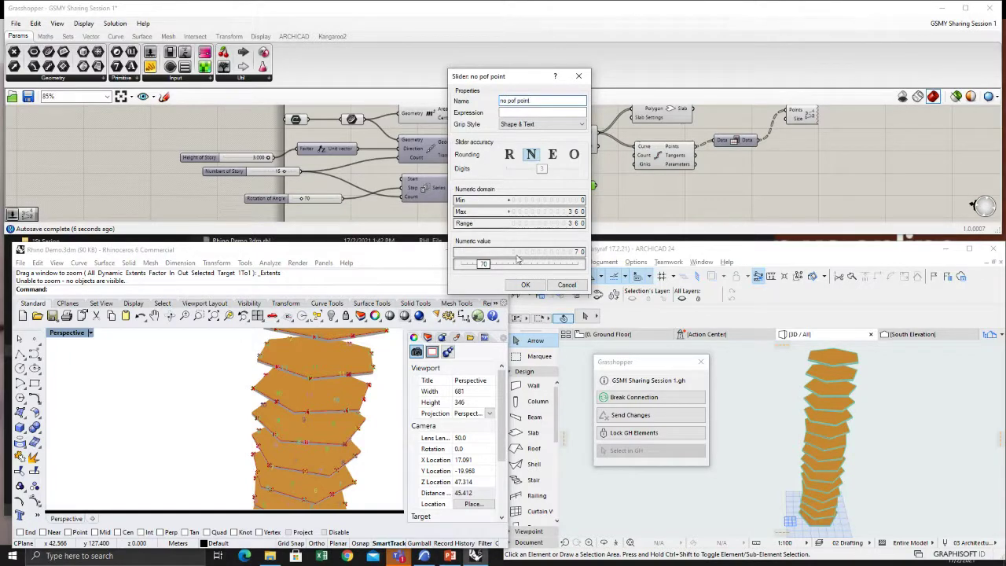
click(512, 101)
key(BackSpace)
click(526, 285)
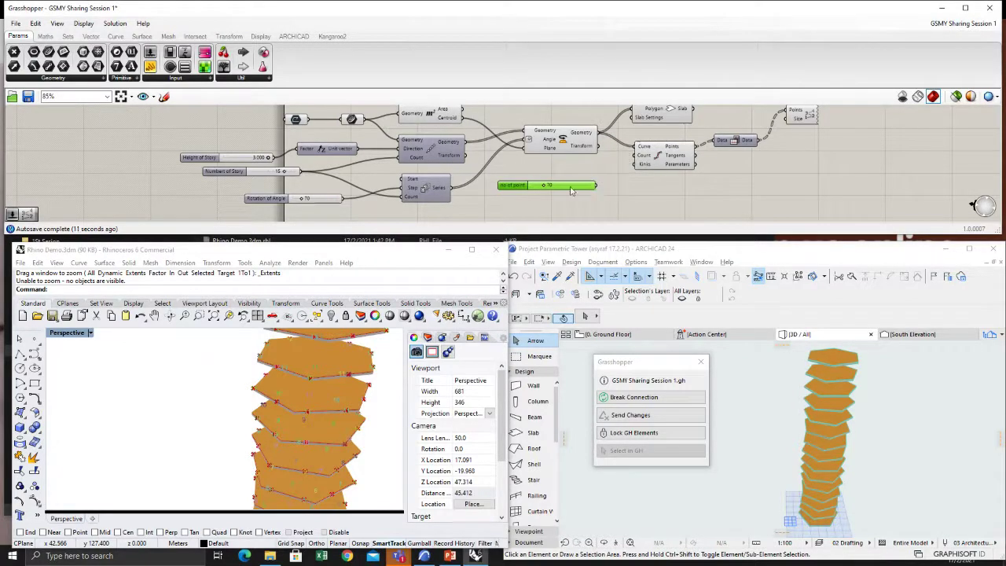
Step: Set the no of point slider to 10 and connect it to Divide Curve's Count input
mouse_move(545, 187)
mouse_down()
mouse_move(534, 187)
mouse_move(551, 188)
mouse_up()
double_click(542, 188)
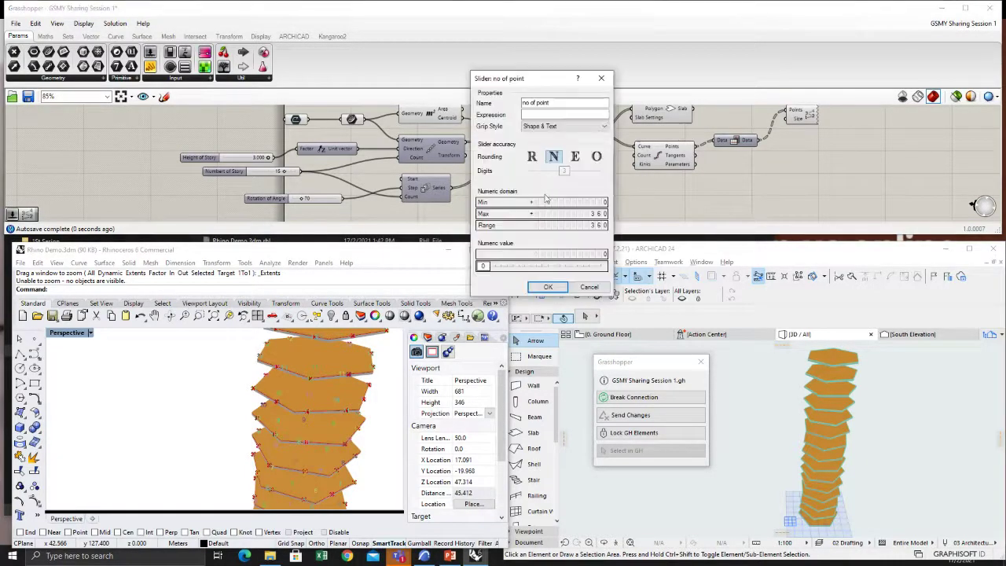
click(549, 285)
scroll(532, 182, up, 2)
double_click(531, 181)
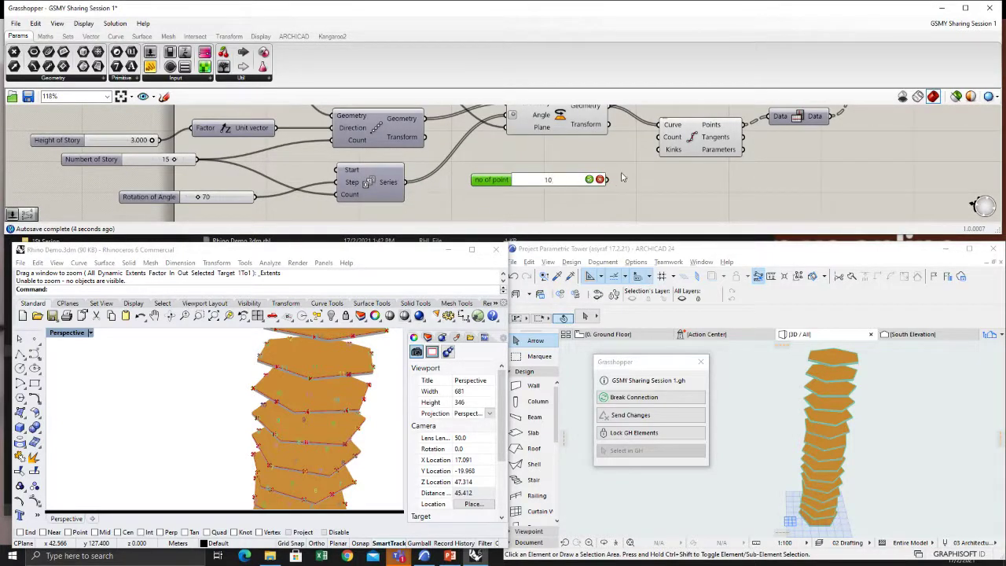
click(602, 179)
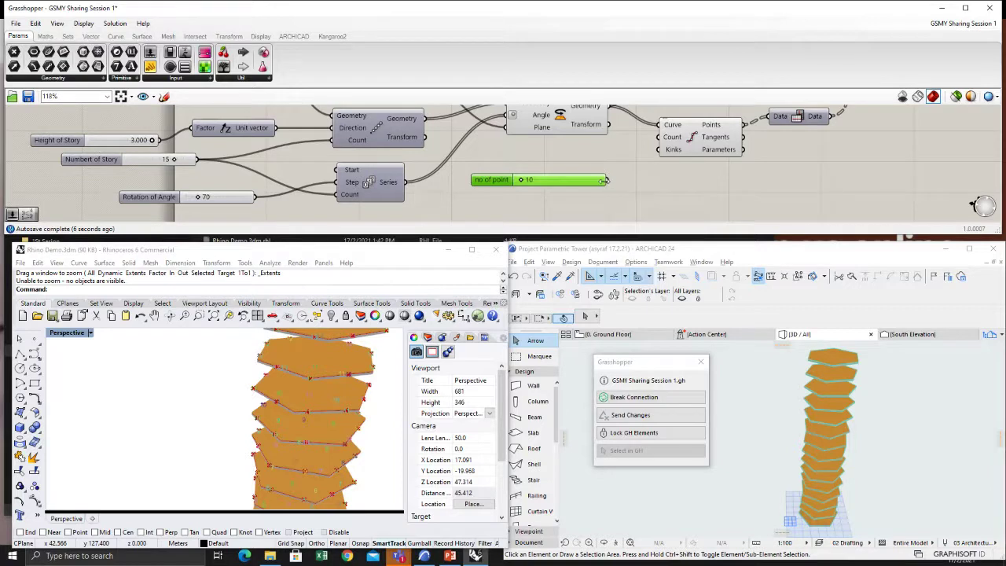
drag(610, 182, 657, 139)
Step: Raise the no of point slider to 31 and inspect the division points on the slabs in Rhino
scroll(312, 400, up, 2)
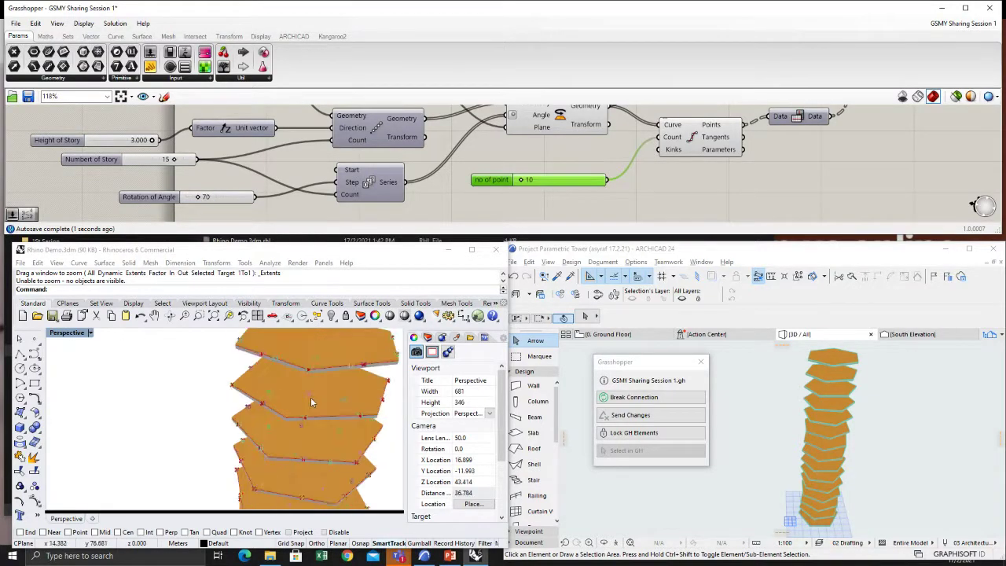
drag(526, 186, 531, 187)
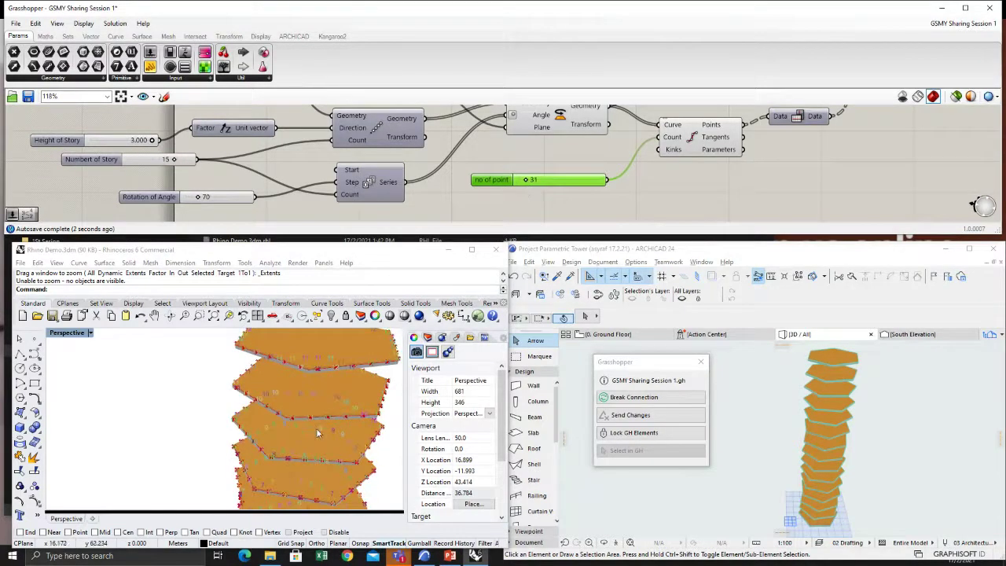
scroll(731, 190, down, 2)
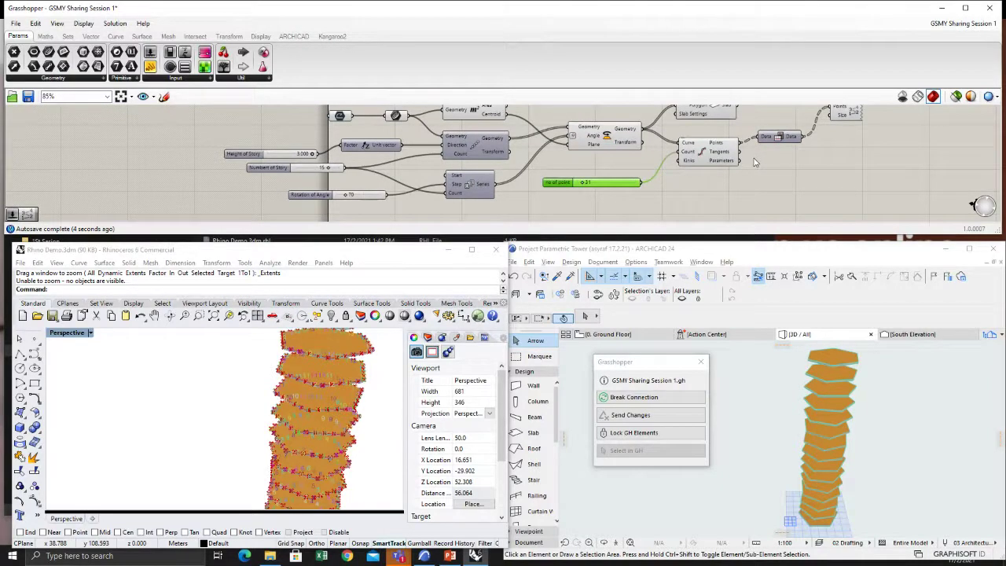
Step: Add an Interpolate component below Point List and connect Flip Matrix's Data output to its Vertices input
right_drag(767, 170, 640, 206)
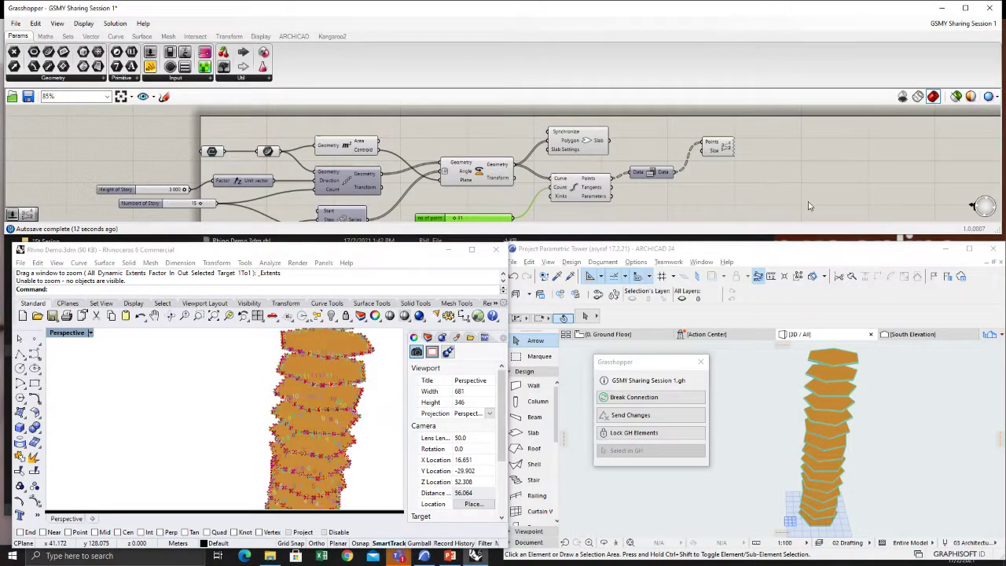
double_click(733, 167)
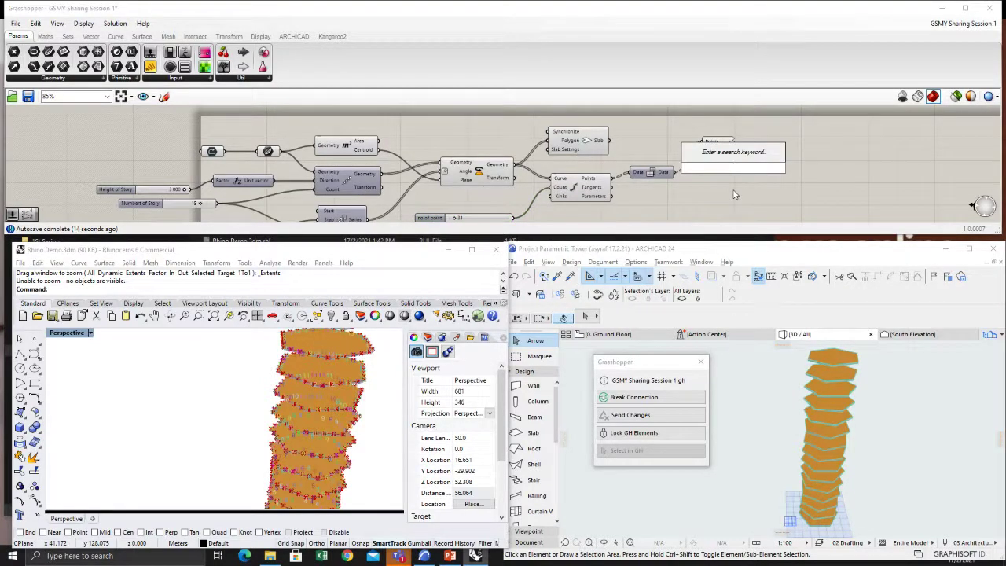
text(inter)
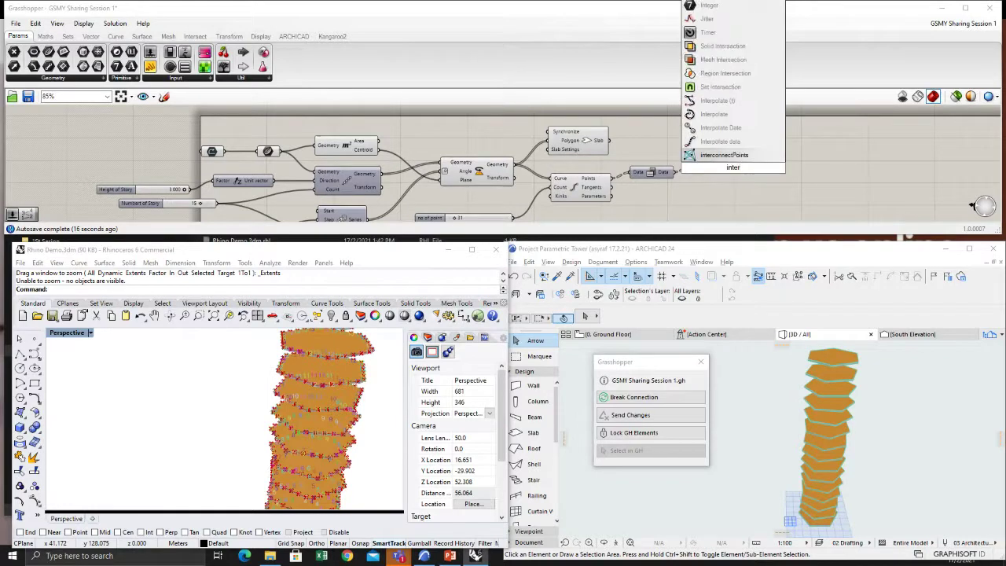
click(715, 116)
drag(733, 169, 732, 197)
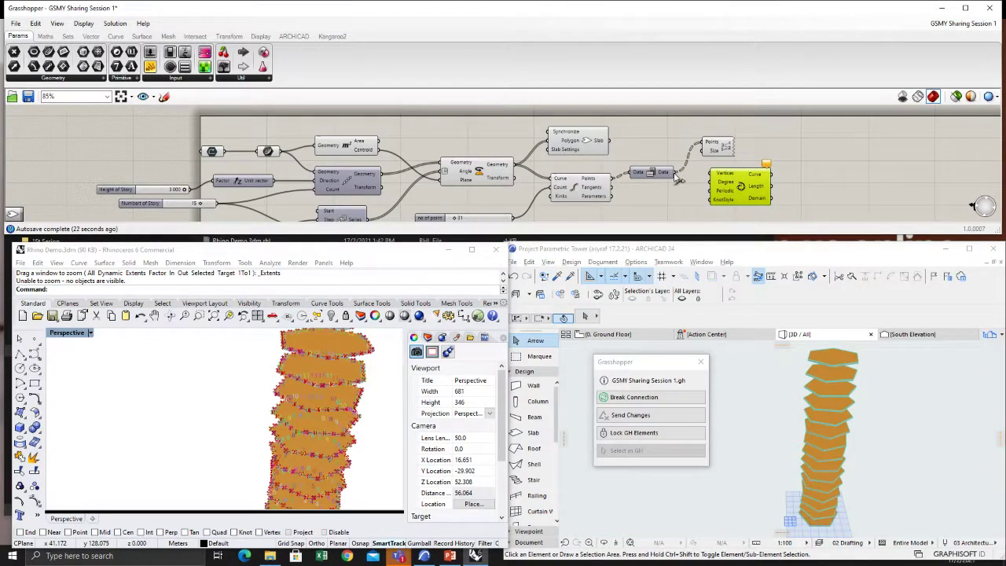
drag(676, 178, 712, 173)
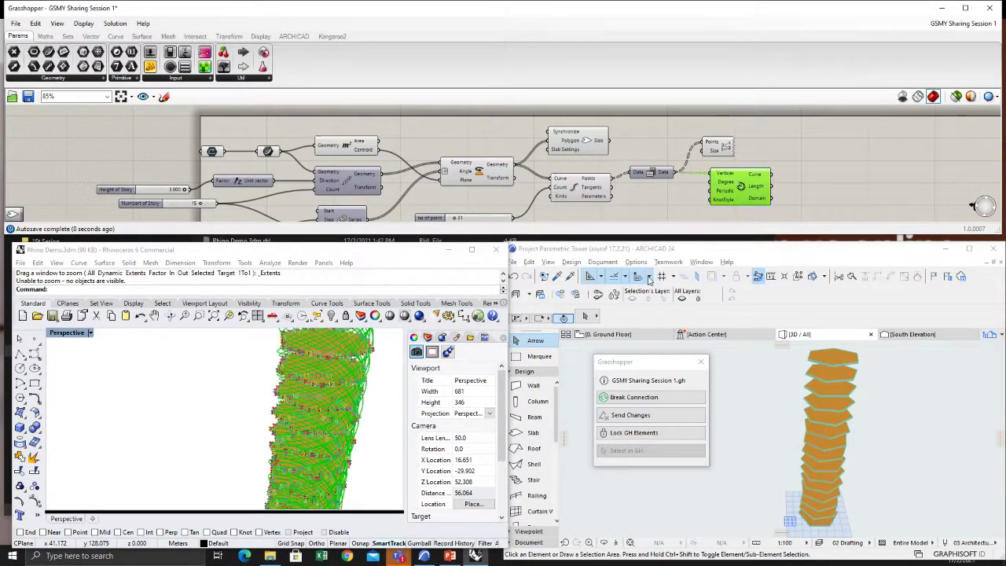
Step: Set the Rotation of Angle slider to 10
right_drag(288, 421, 346, 416)
scroll(444, 175, down, 5)
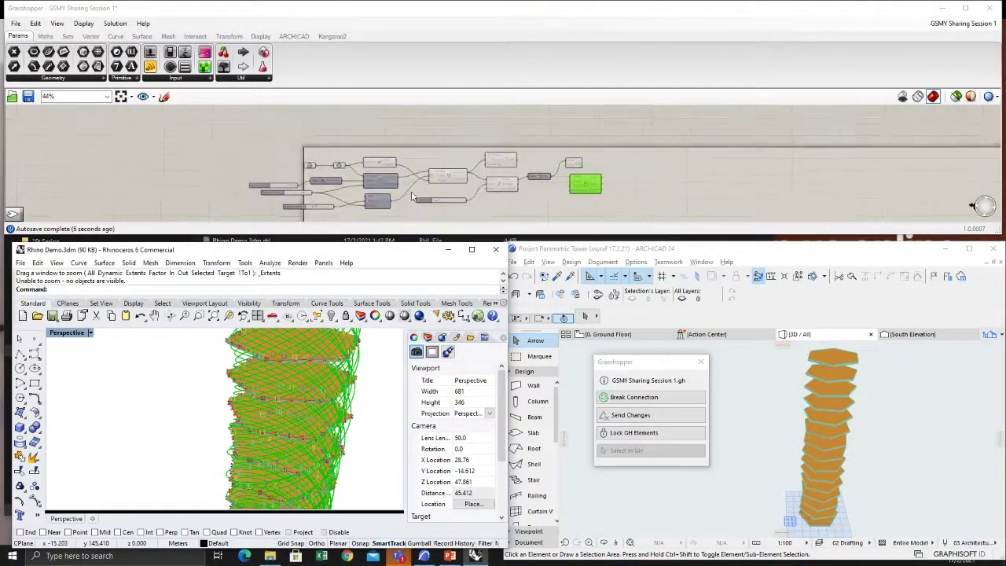
scroll(443, 174, up, 3)
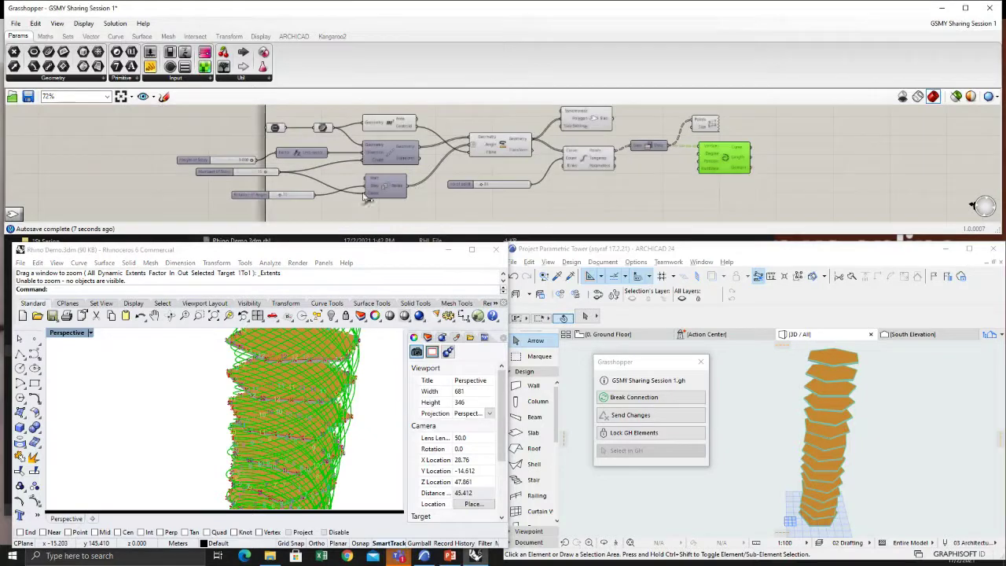
scroll(287, 200, up, 4)
double_click(294, 197)
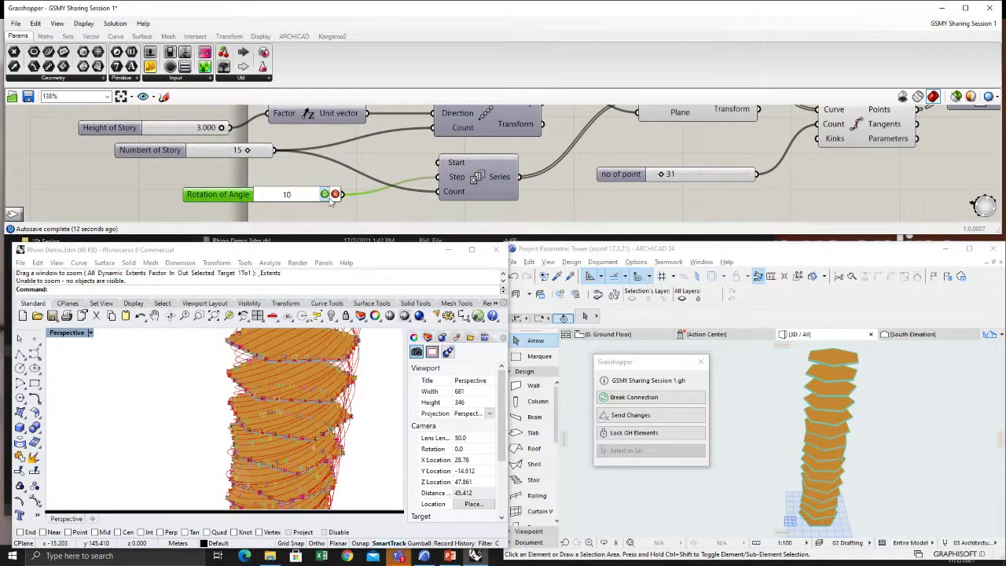
text(10)
click(325, 194)
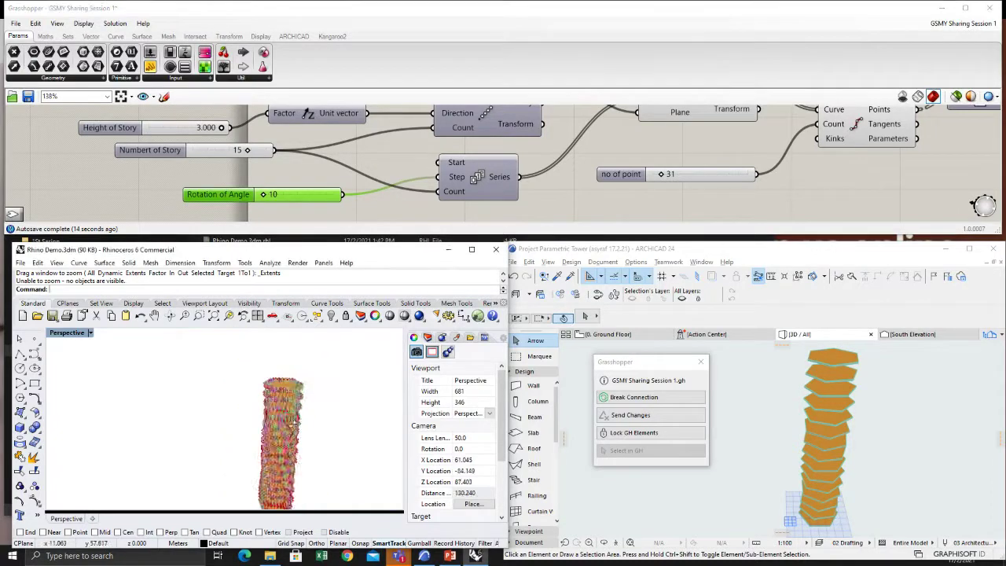
Step: Reduce the no of point slider to 15
scroll(276, 424, up, 2)
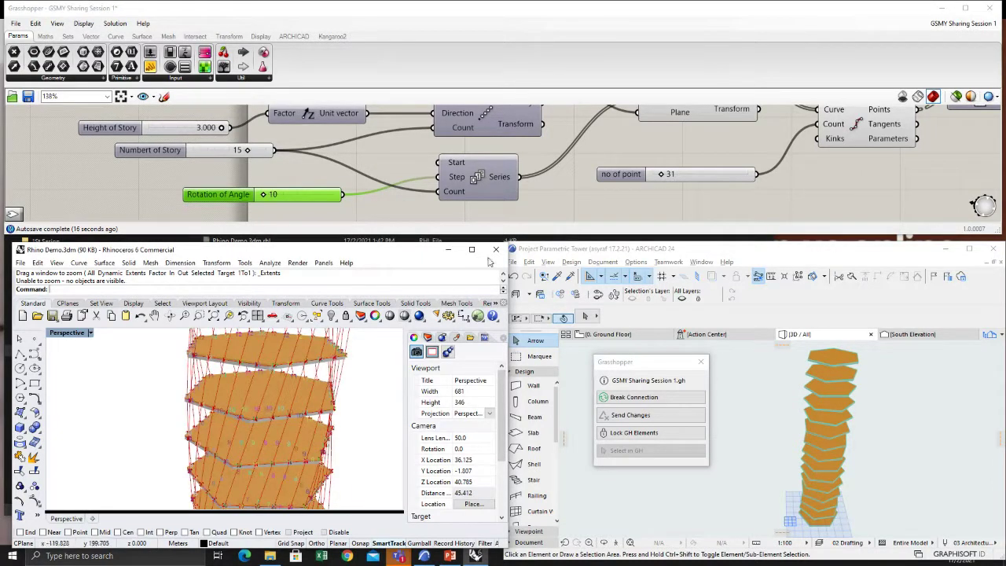
scroll(595, 181, down, 2)
click(638, 180)
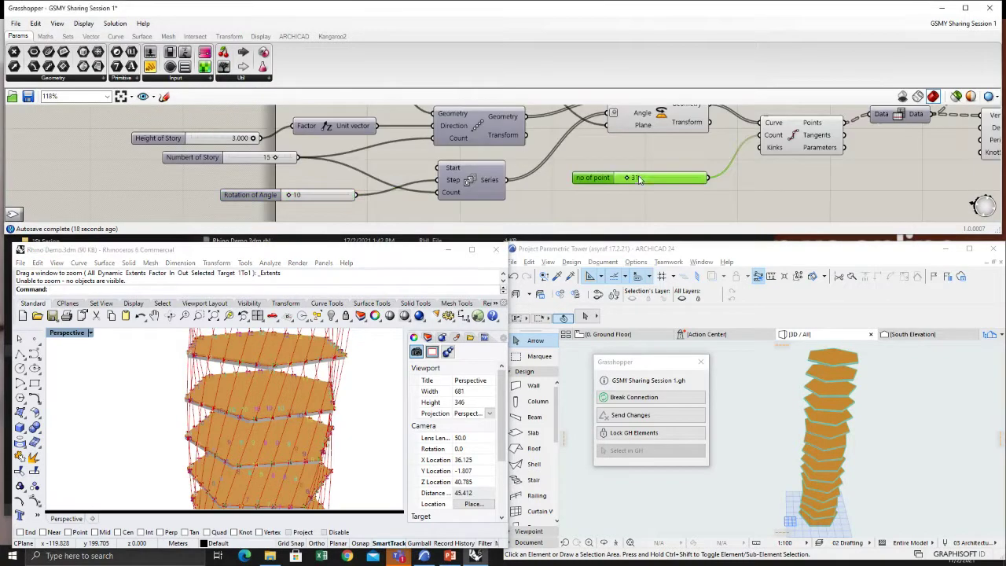
drag(642, 182, 626, 179)
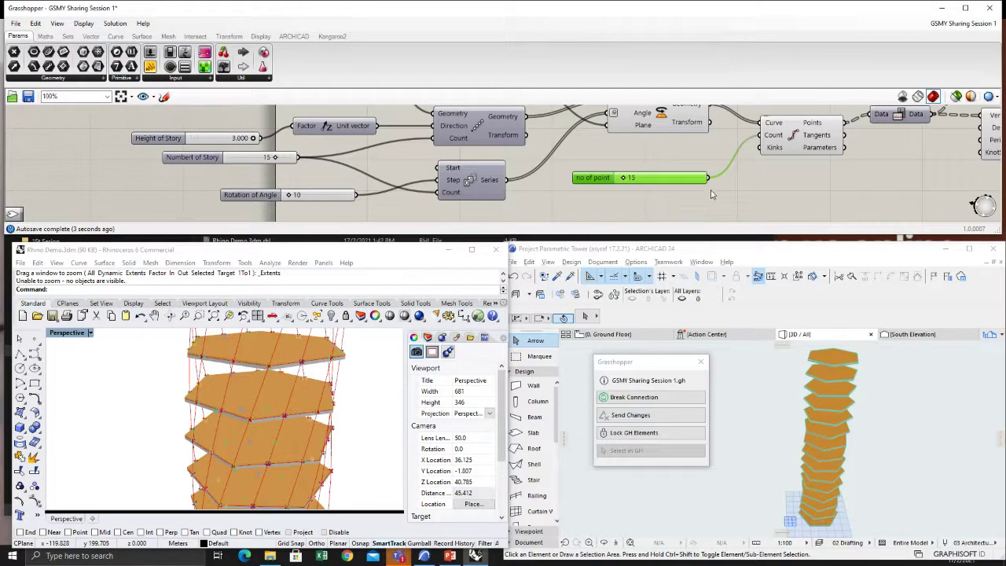
Step: Move the Interpolate component farther from Flip Matrix and inspect its curves around the slabs in Rhino
scroll(843, 154, down, 2)
right_drag(855, 151, 558, 186)
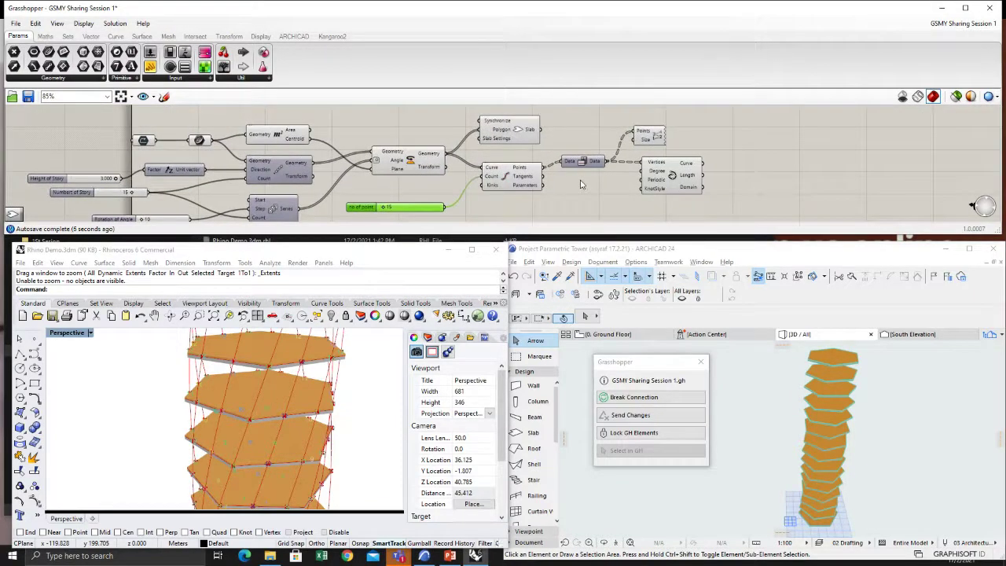
right_drag(645, 178, 635, 170)
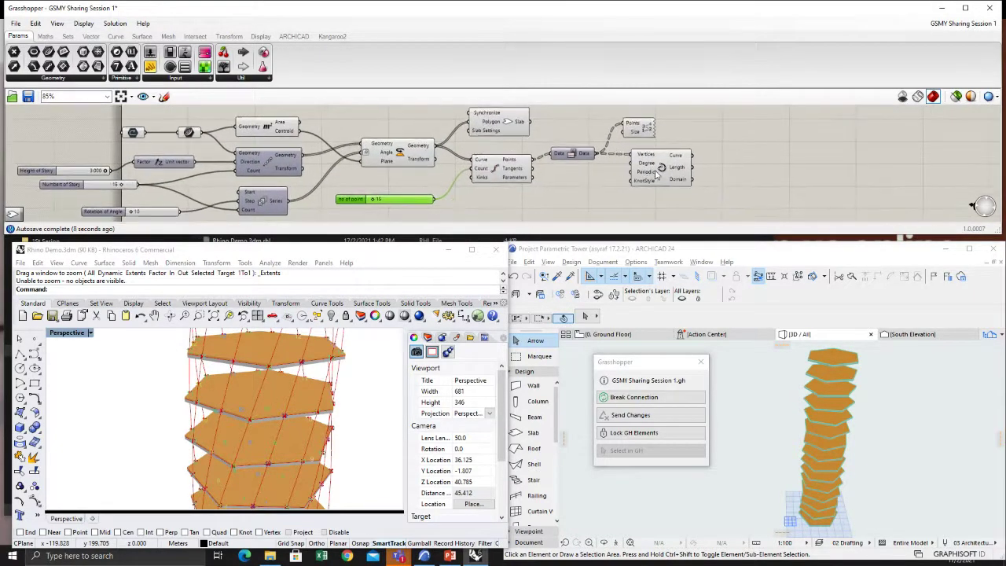
drag(657, 176, 676, 175)
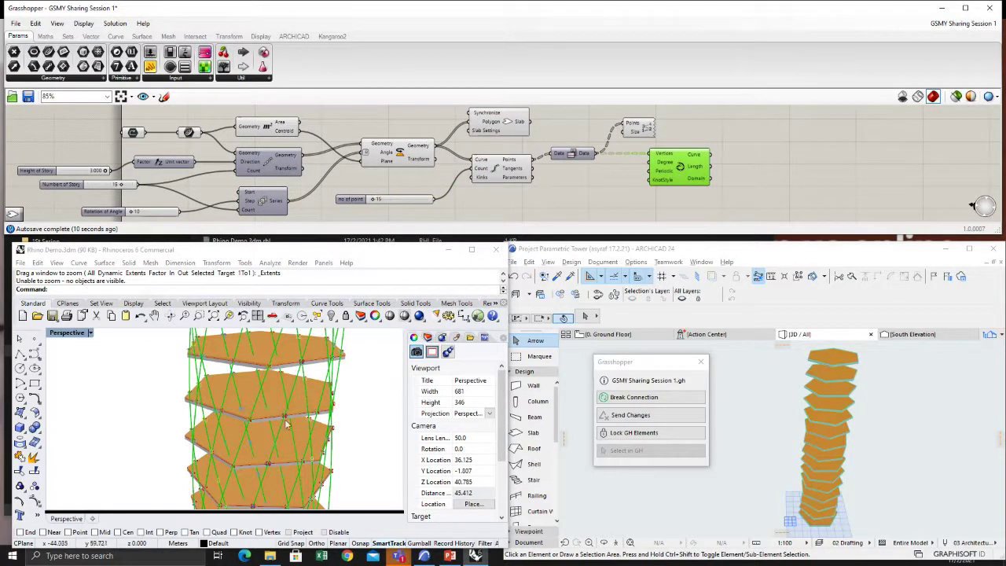
scroll(272, 466, up, 2)
mouse_move(272, 466)
right_down()
mouse_move(294, 400)
mouse_move(282, 416)
mouse_move(283, 481)
right_up()
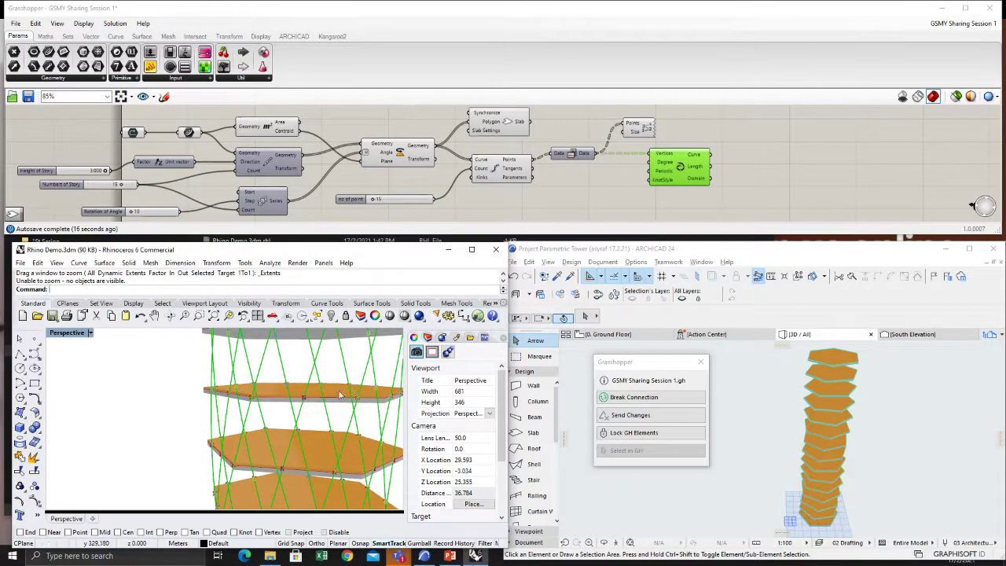
scroll(340, 394, down, 4)
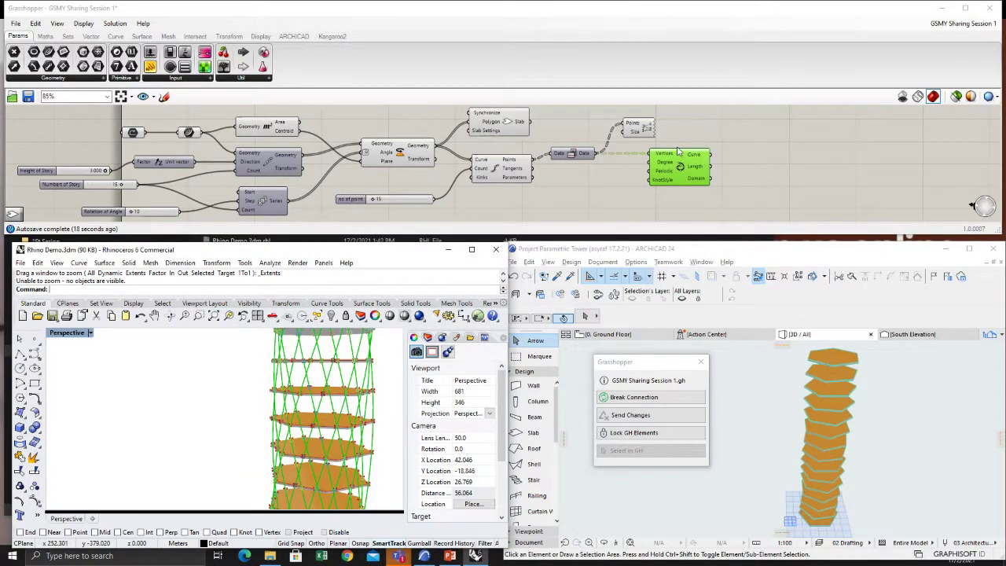
Step: Add an ARCHICAD Beam component beyond Interpolate, connect Interpolate's Curve output to its Curve input, and inspect the beams in Rhino and ARCHICAD
right_drag(754, 170, 694, 174)
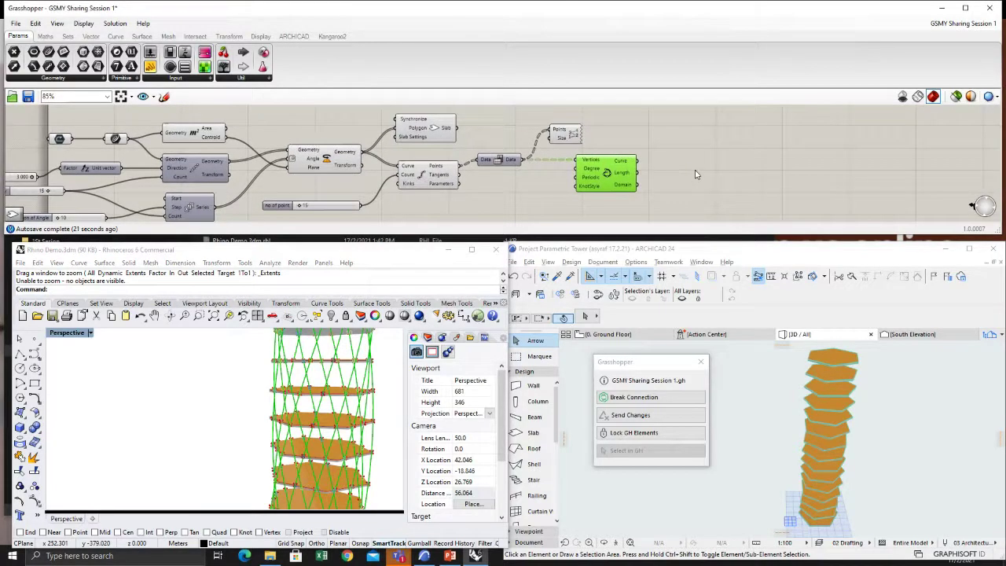
click(288, 37)
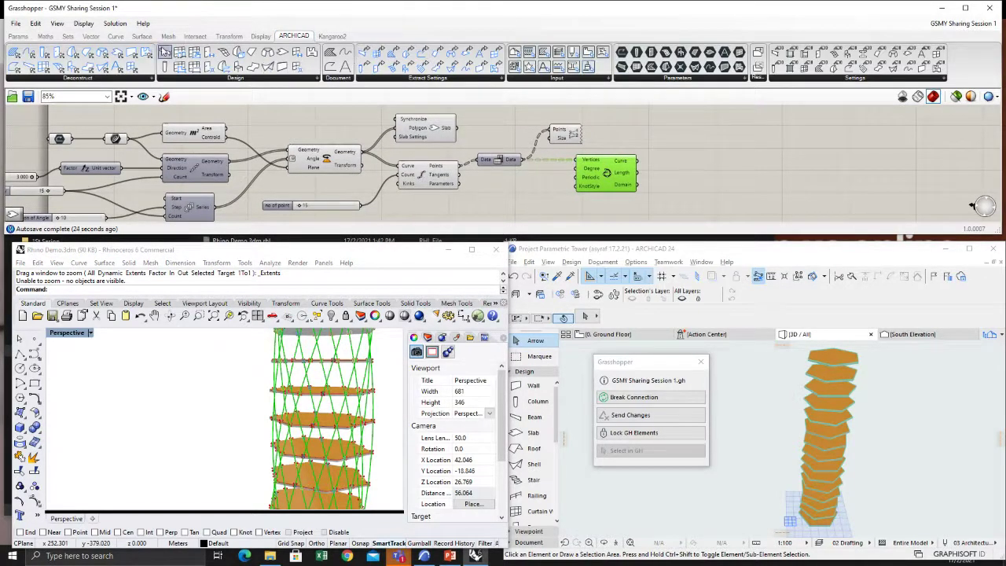
click(694, 138)
drag(683, 139, 722, 155)
drag(636, 160, 726, 152)
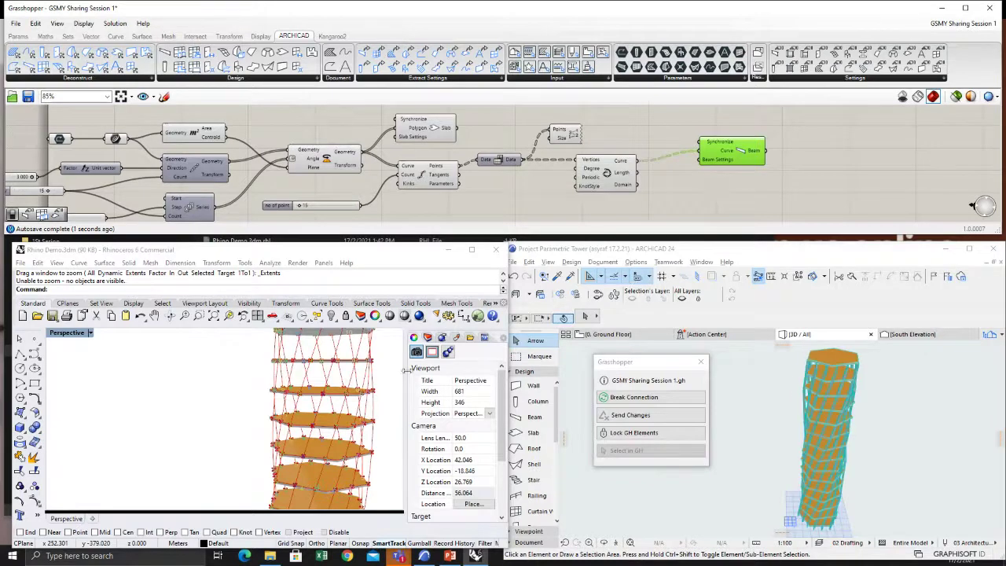
scroll(381, 422, down, 6)
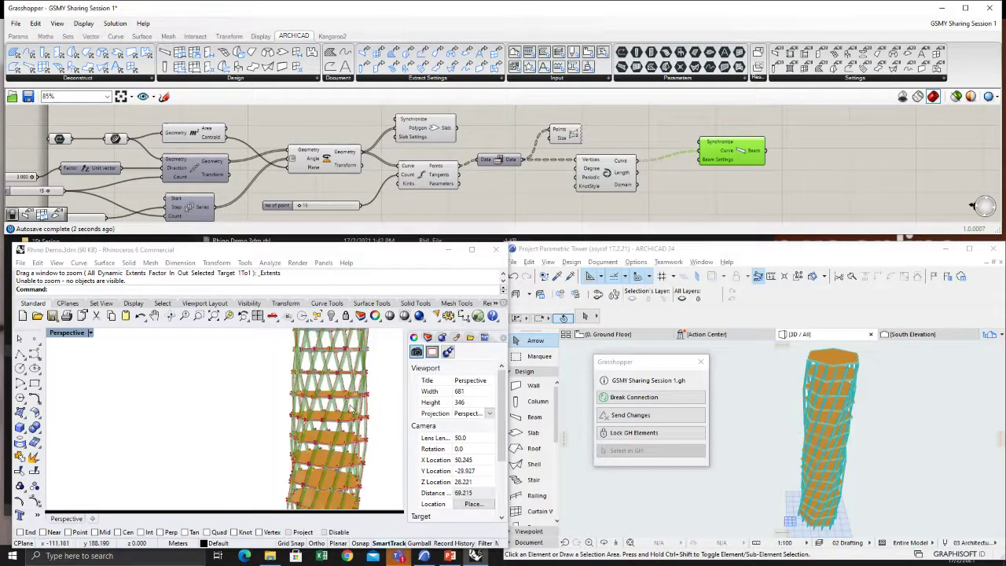
scroll(835, 437, up, 2)
scroll(835, 437, up, 1)
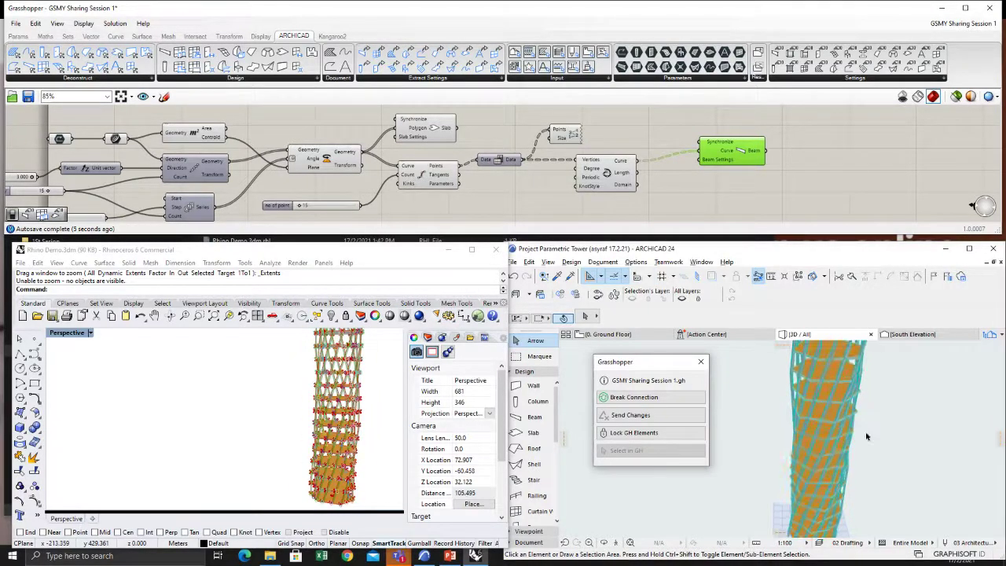
Step: Inspect the twisted beams in the ARCHICAD 3D view and move the Beam component farther from Interpolate
shift+middle_drag(866, 433, 813, 427)
scroll(858, 395, up, 1)
scroll(813, 426, up, 3)
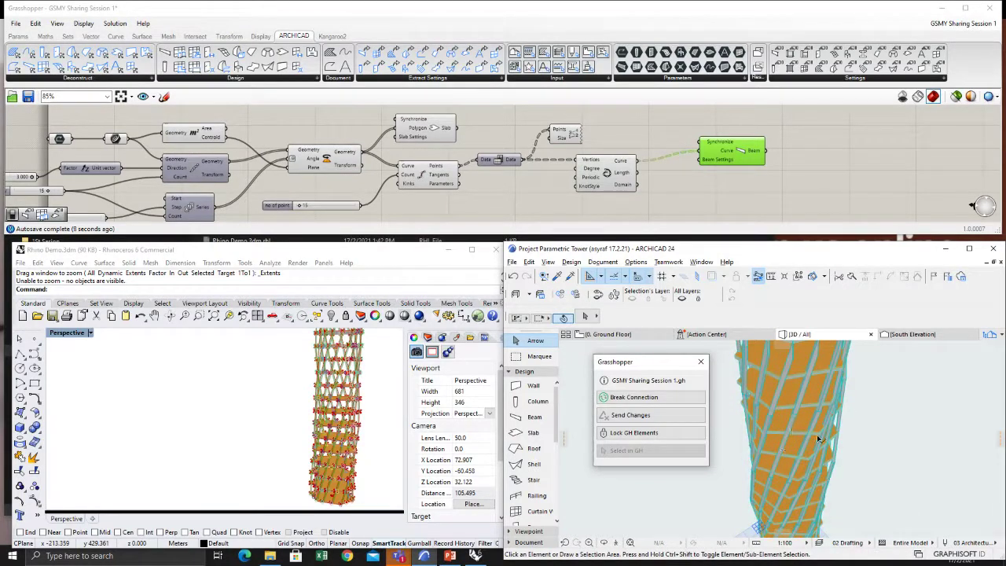
shift+middle_drag(818, 439, 797, 444)
drag(726, 150, 748, 163)
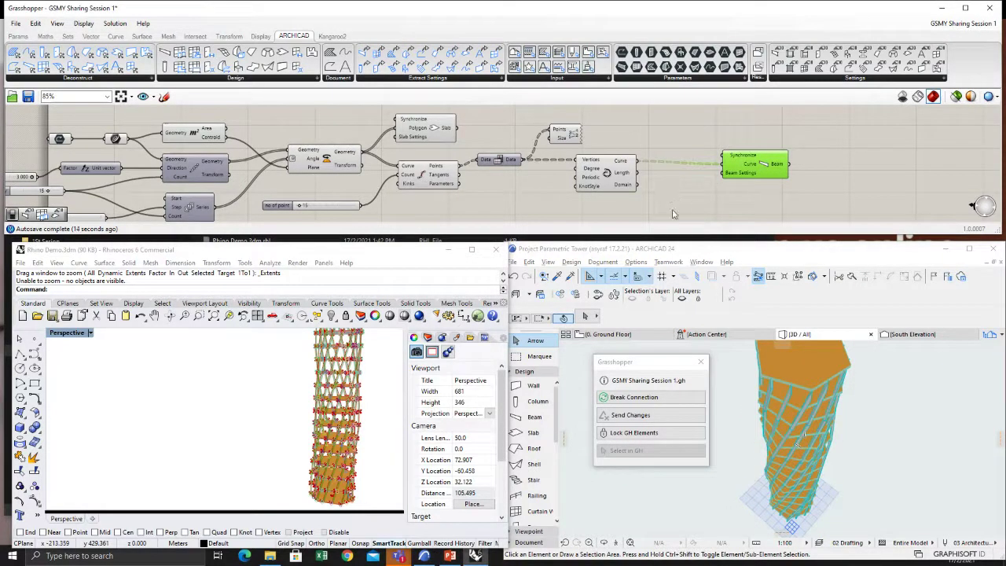
Step: Add a Beam Settings component below Interpolate and connect its output to the Beam Settings input of the Beam component
right_drag(683, 201, 694, 181)
scroll(694, 185, down, 2)
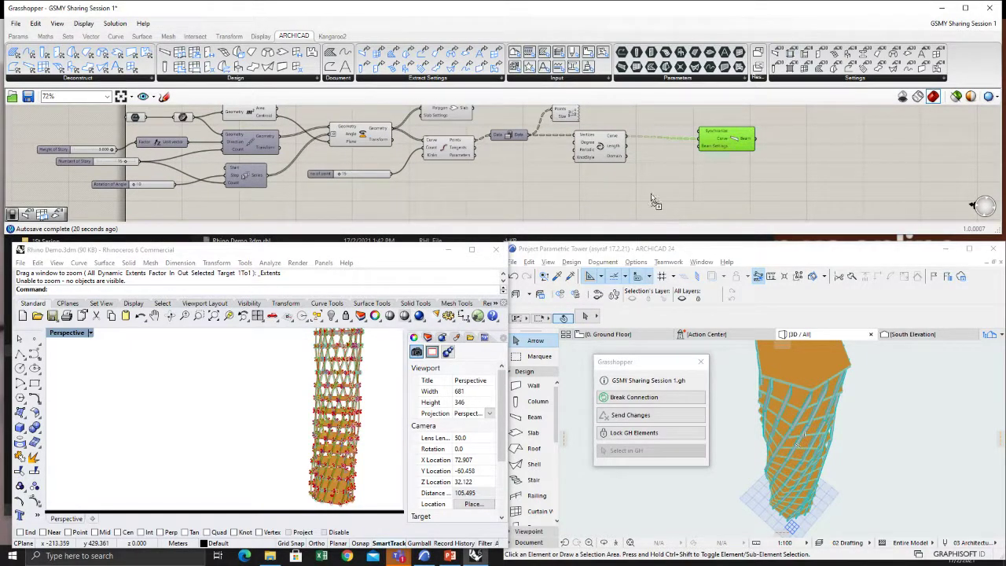
drag(699, 146, 645, 192)
right_drag(733, 178, 767, 154)
drag(772, 141, 789, 137)
click(652, 140)
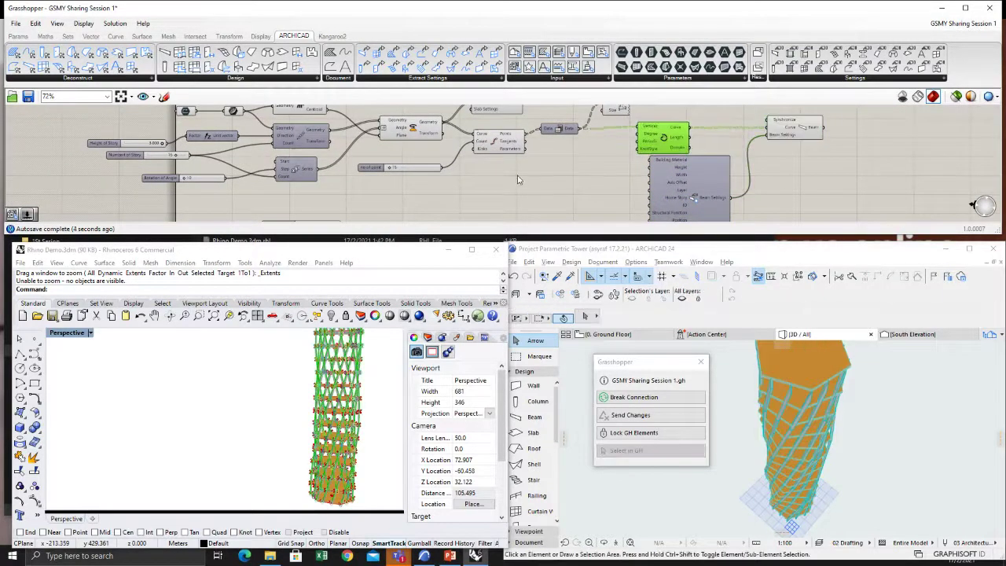
Step: Duplicate the no of point slider and place the copy beside the Beam Settings component
right_drag(491, 192, 481, 178)
alt+drag(355, 156, 528, 185)
scroll(535, 178, up, 2)
right_drag(536, 178, 524, 172)
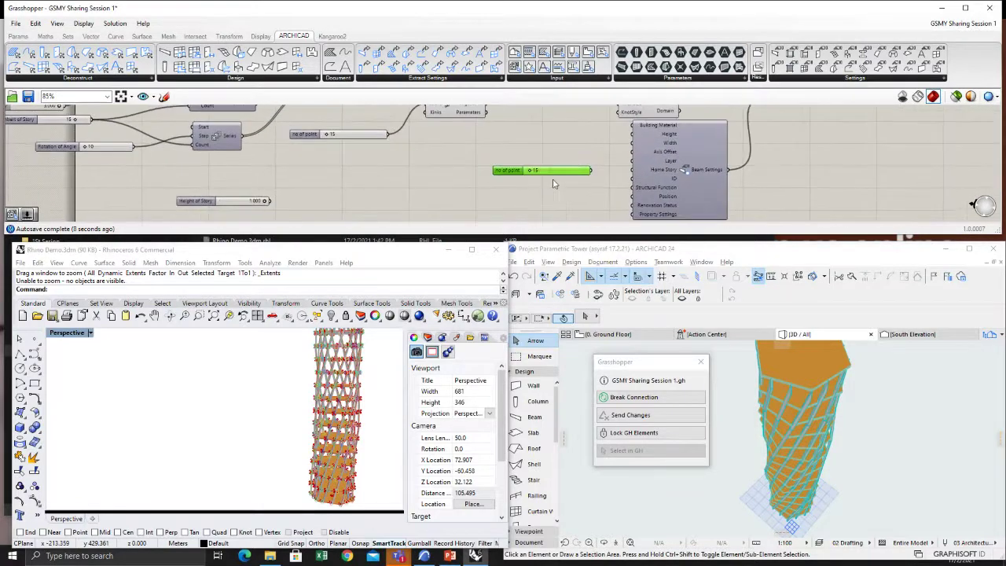
Step: Rename the copied slider "height & width" and connect it to the Height and Width inputs of Beam Settings
double_click(505, 175)
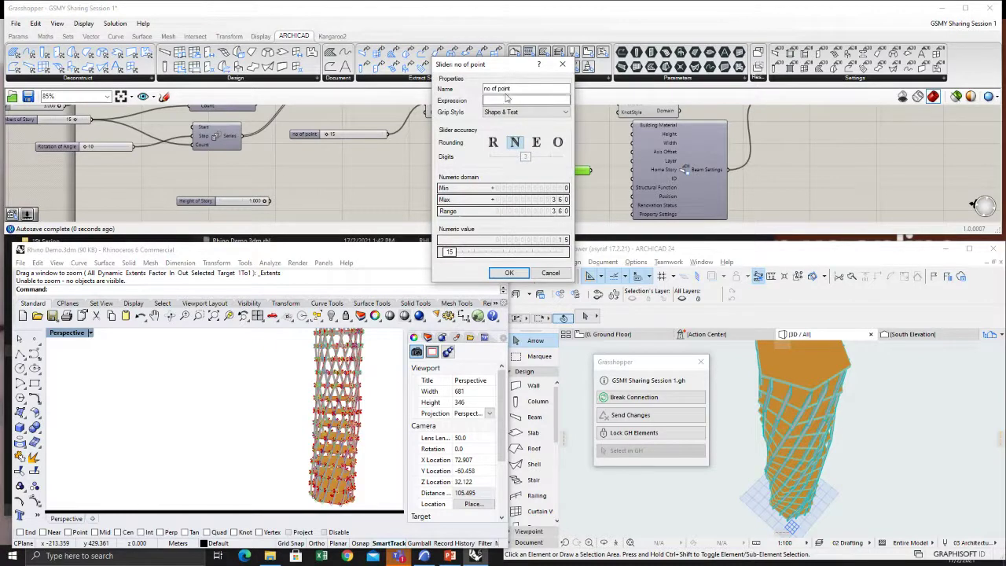
text(height * width)
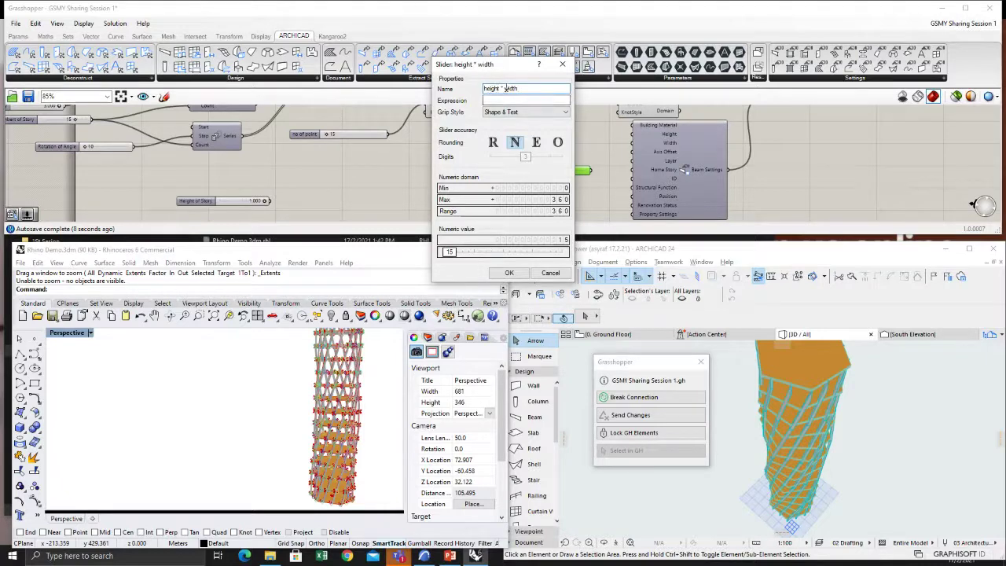
drag(506, 89, 501, 101)
text(&)
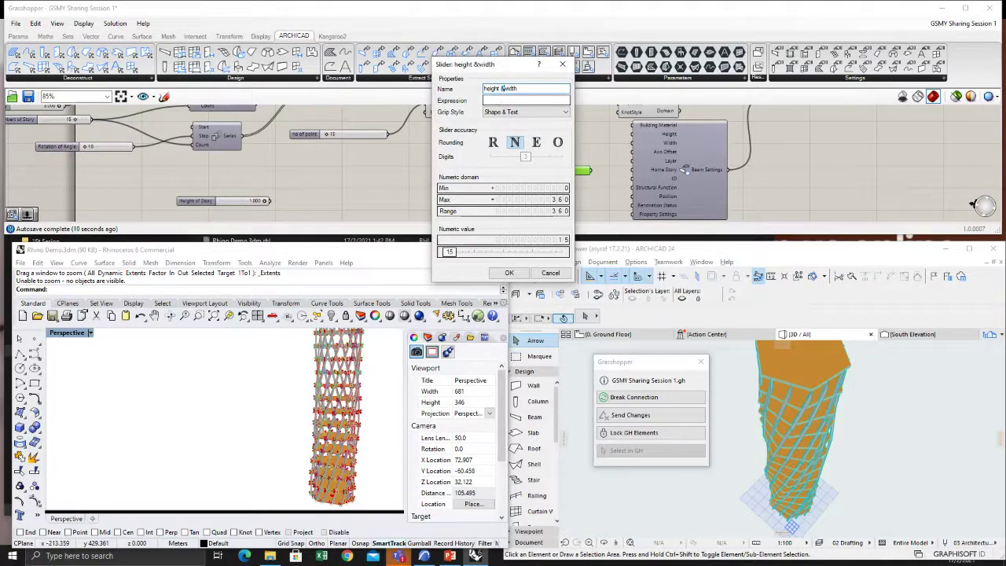
click(510, 273)
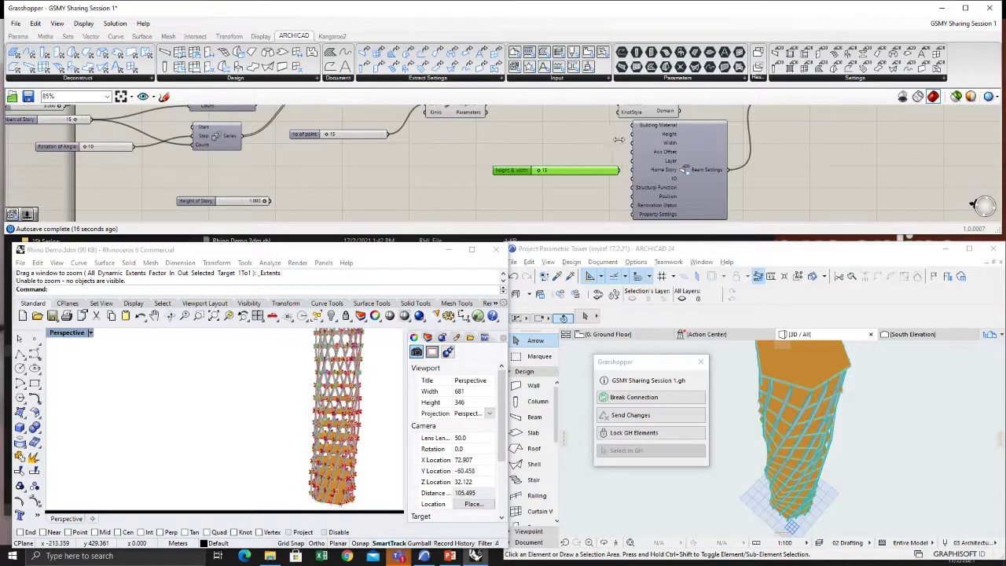
drag(586, 170, 632, 134)
drag(586, 170, 632, 143)
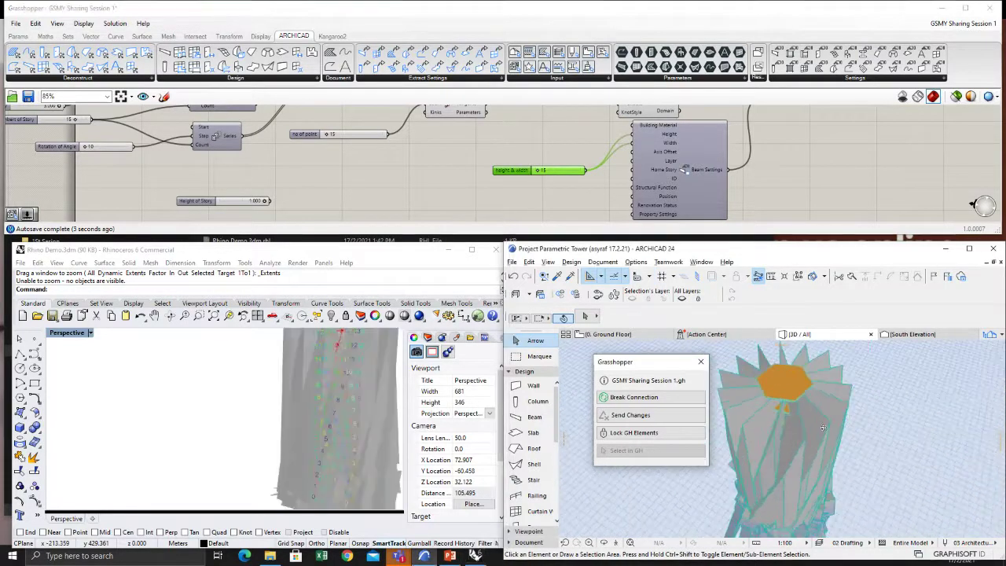
Step: Switch the height & width slider to floating-point rounding and set its maximum to 2
click(550, 171)
double_click(551, 172)
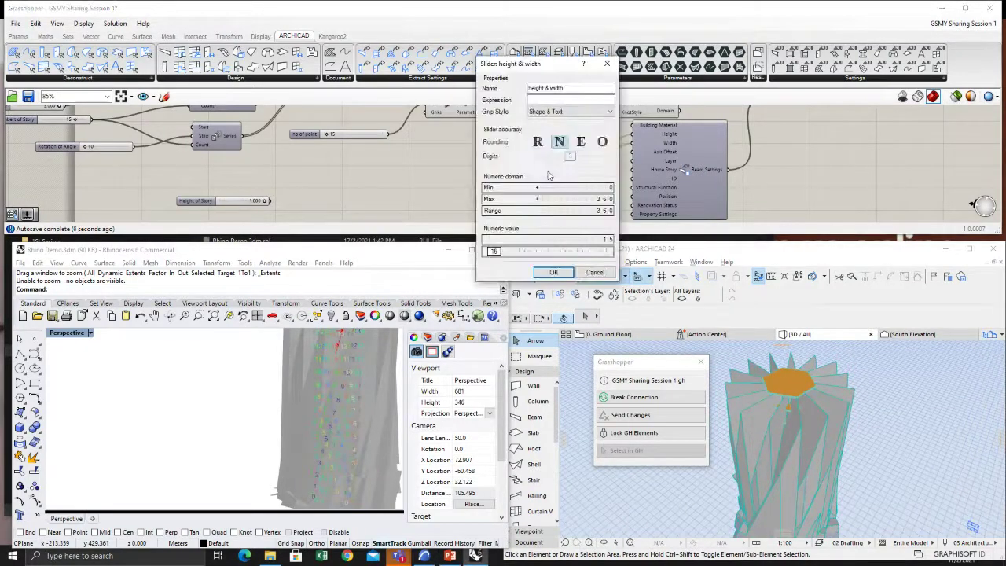
click(537, 143)
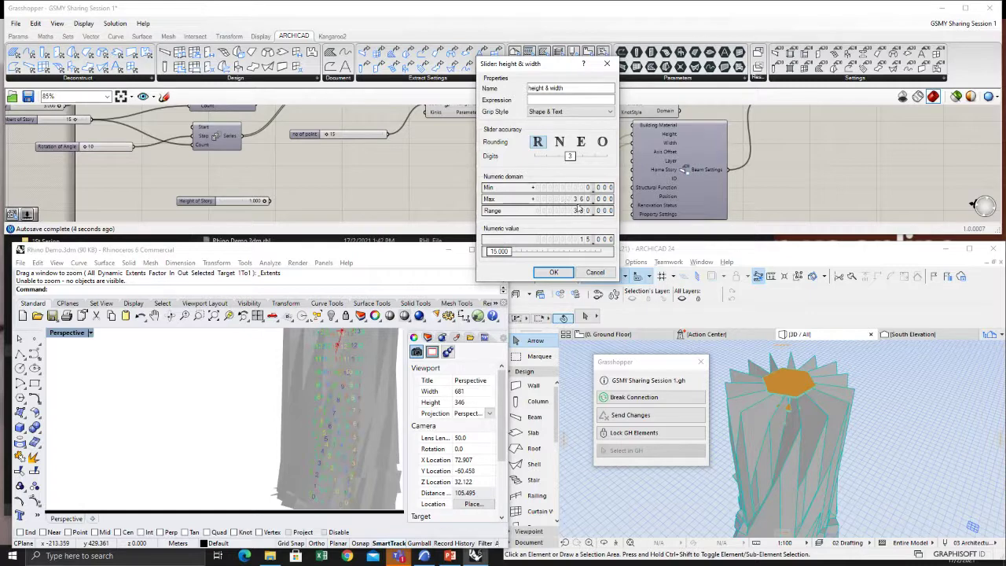
double_click(584, 199)
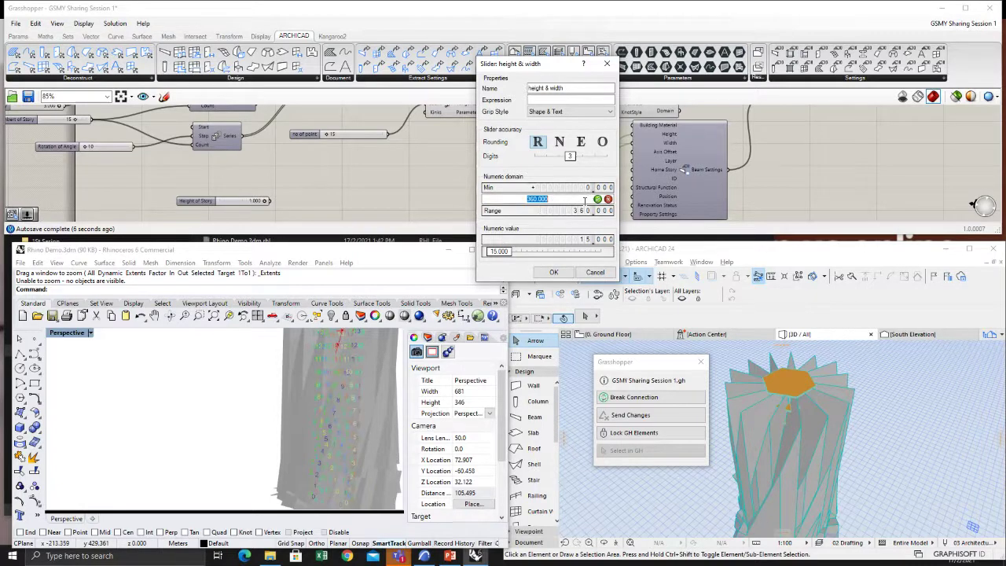
text(2)
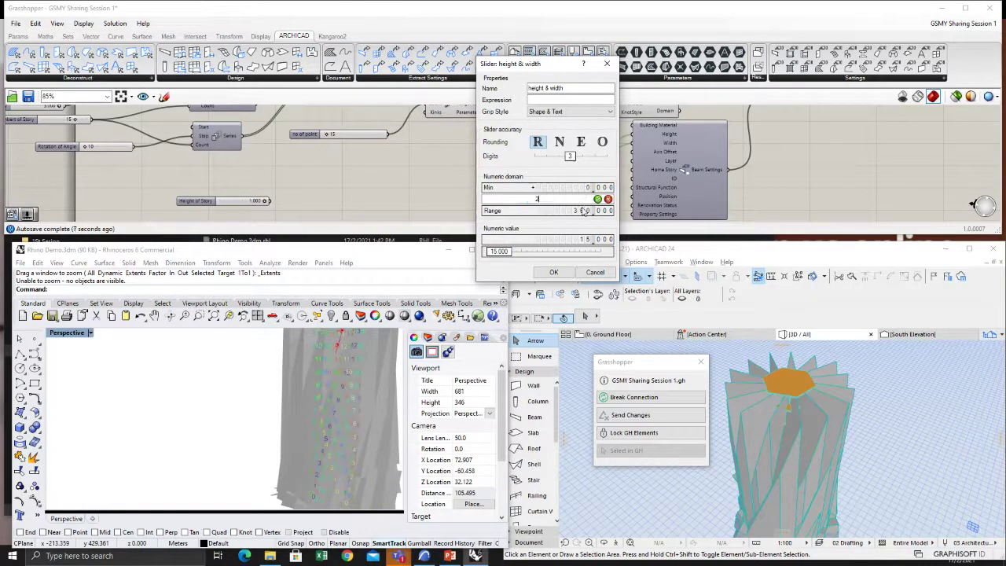
click(553, 272)
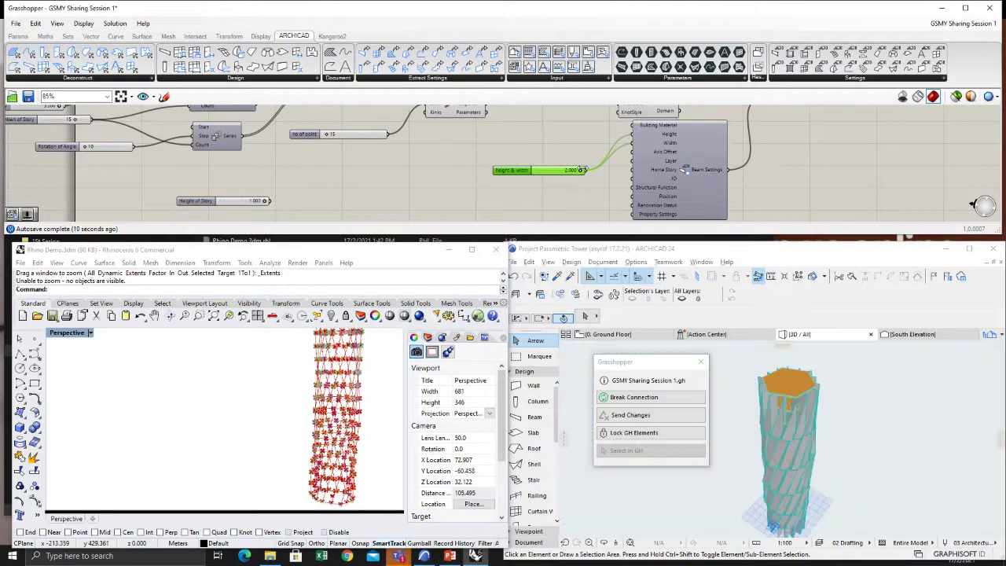
Step: Set the height & width slider to 0.300
drag(576, 171, 559, 171)
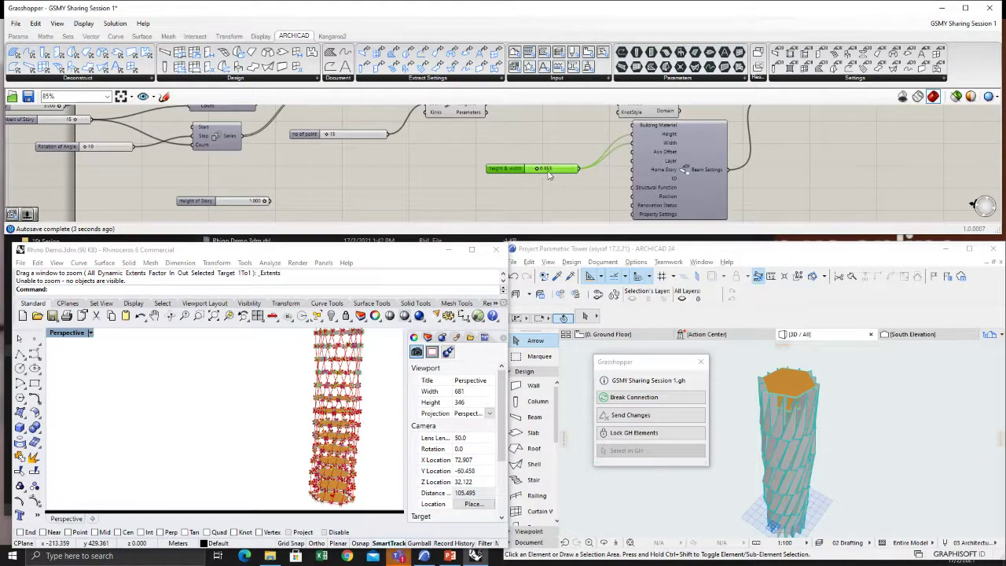
scroll(548, 174, up, 3)
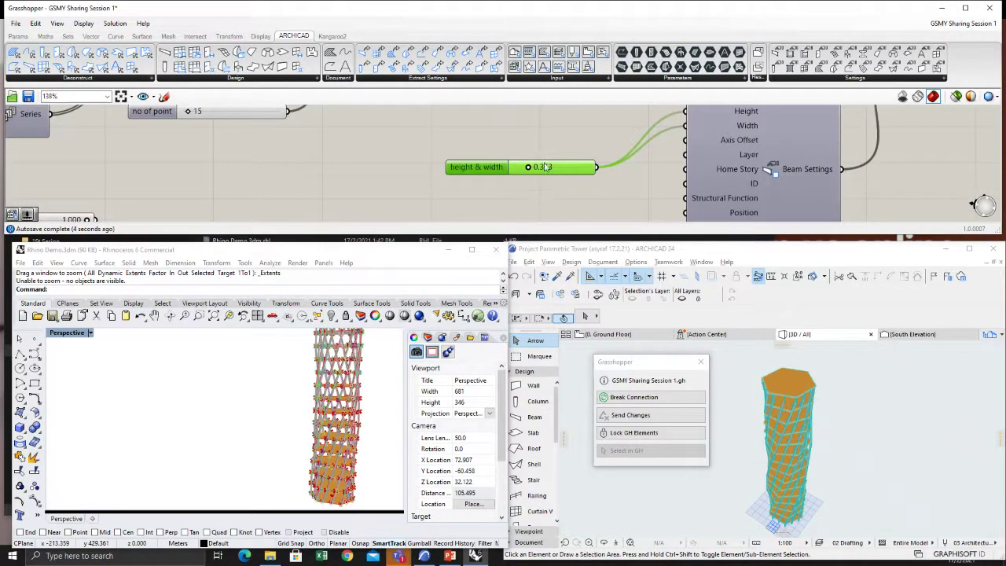
double_click(546, 167)
text(0.3)
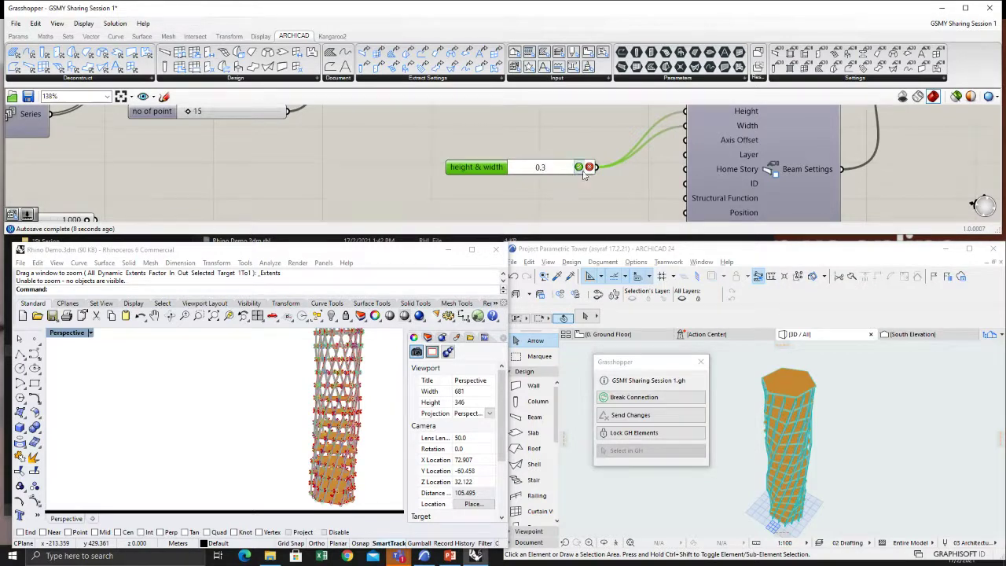
click(579, 168)
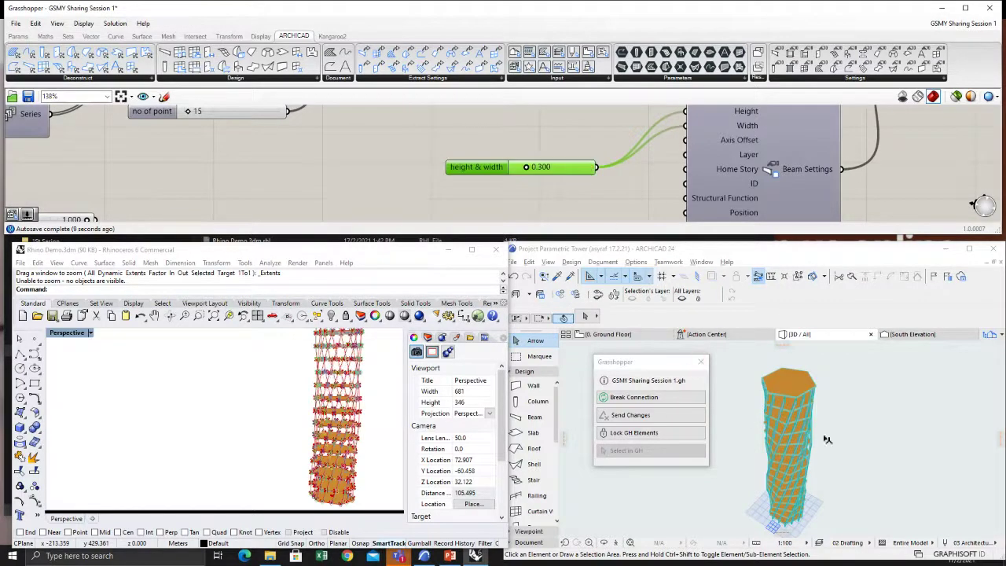
Step: Inspect the resized beams in the ARCHICAD 3D view and the tower's outline on the Ground Floor plan
scroll(793, 416, up, 5)
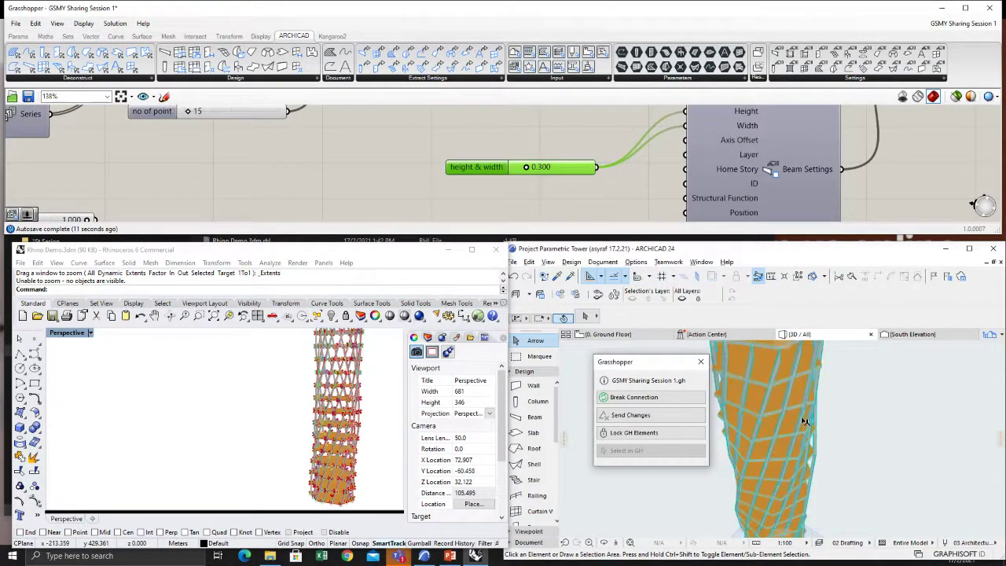
shift+middle_drag(792, 395, 841, 451)
scroll(841, 451, down, 8)
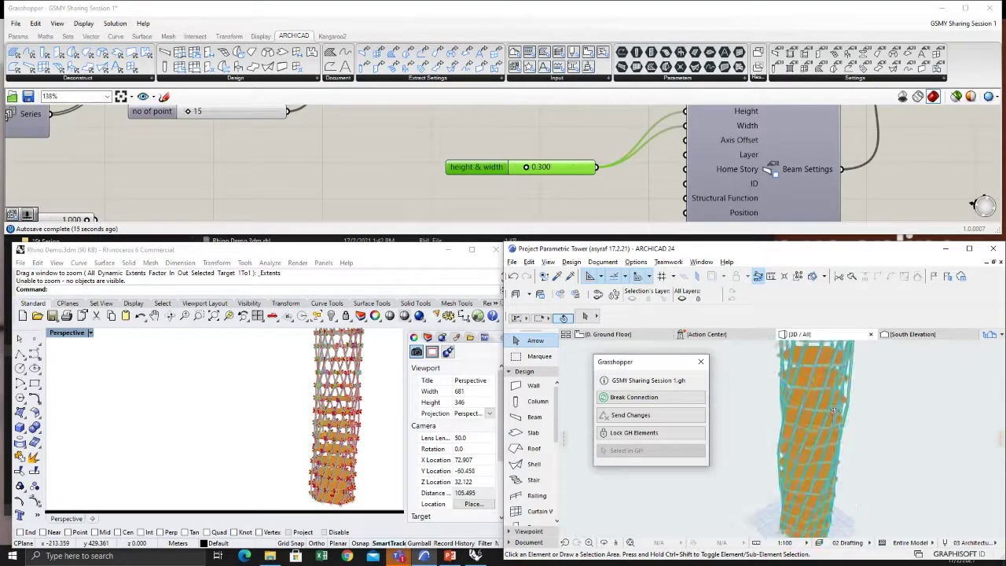
scroll(786, 466, up, 5)
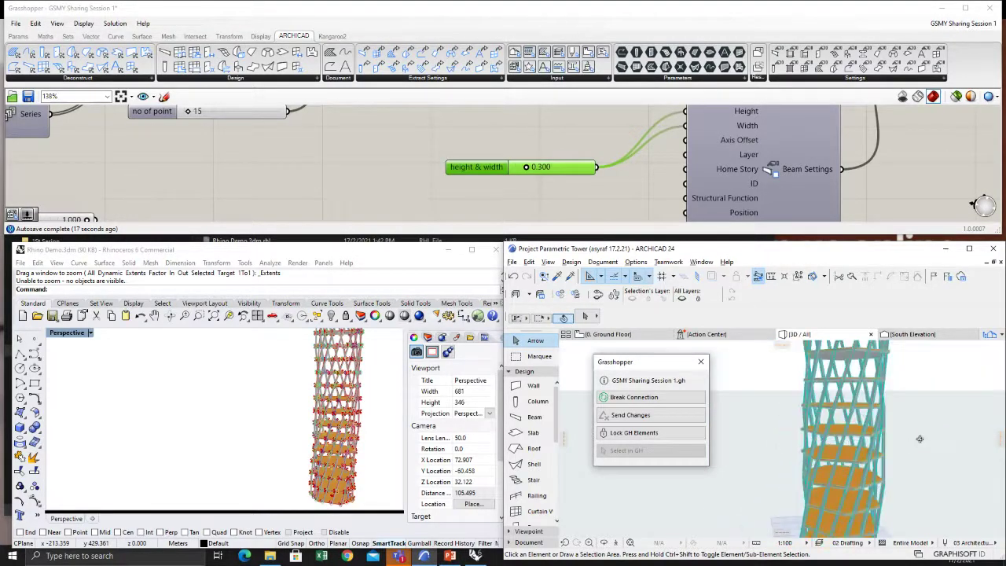
middle_drag(919, 438, 817, 415)
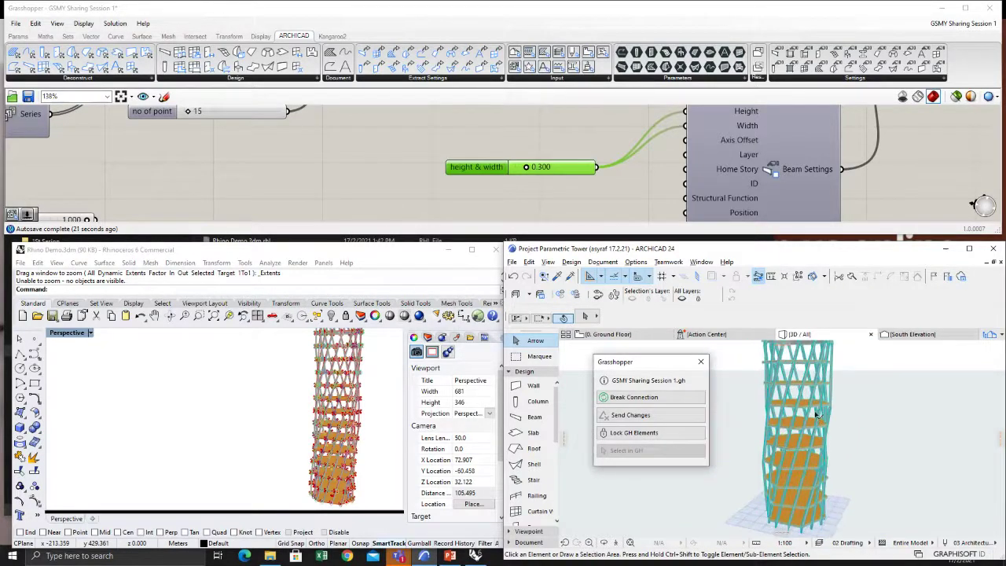
click(617, 335)
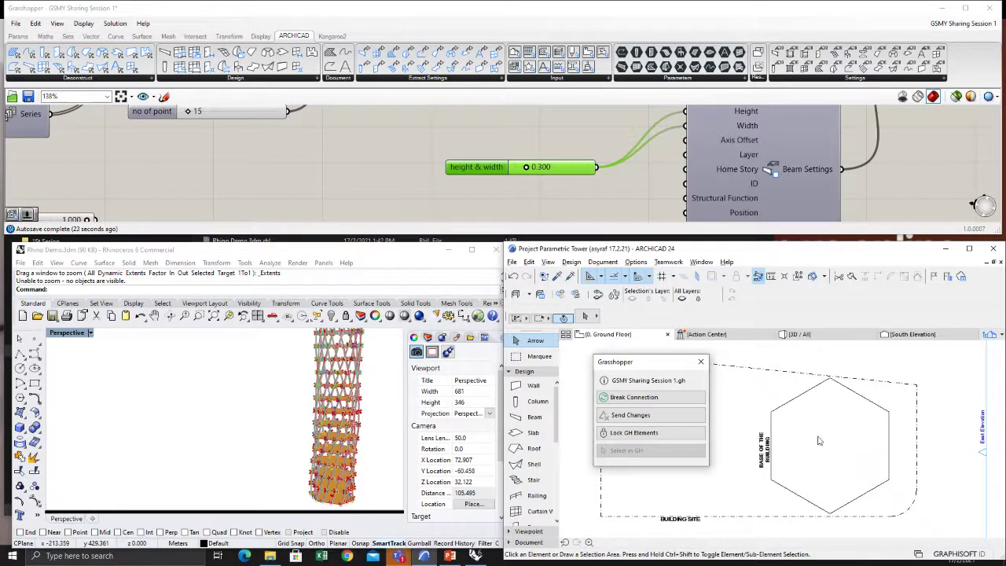
scroll(812, 430, down, 3)
middle_drag(810, 429, 847, 421)
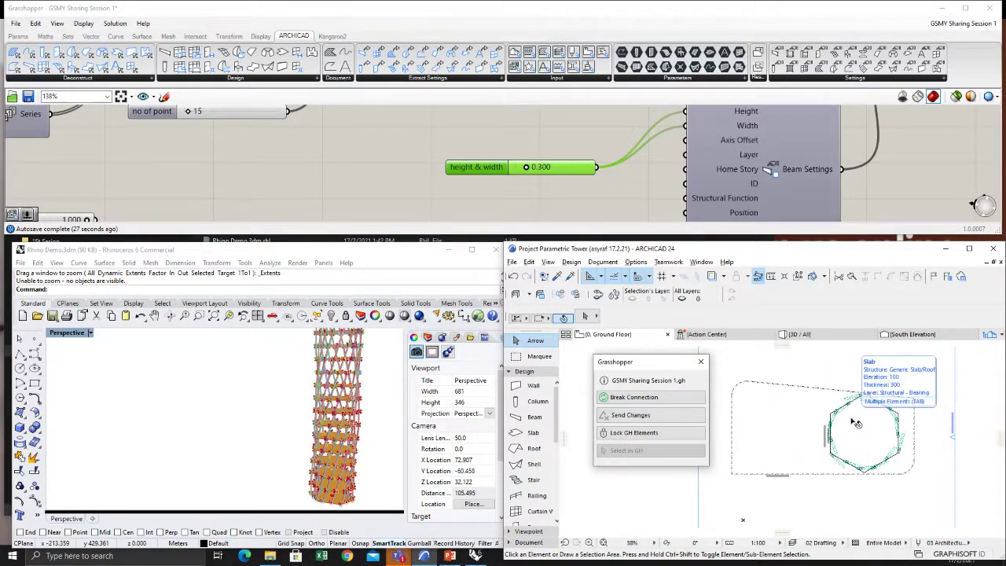
scroll(853, 421, up, 3)
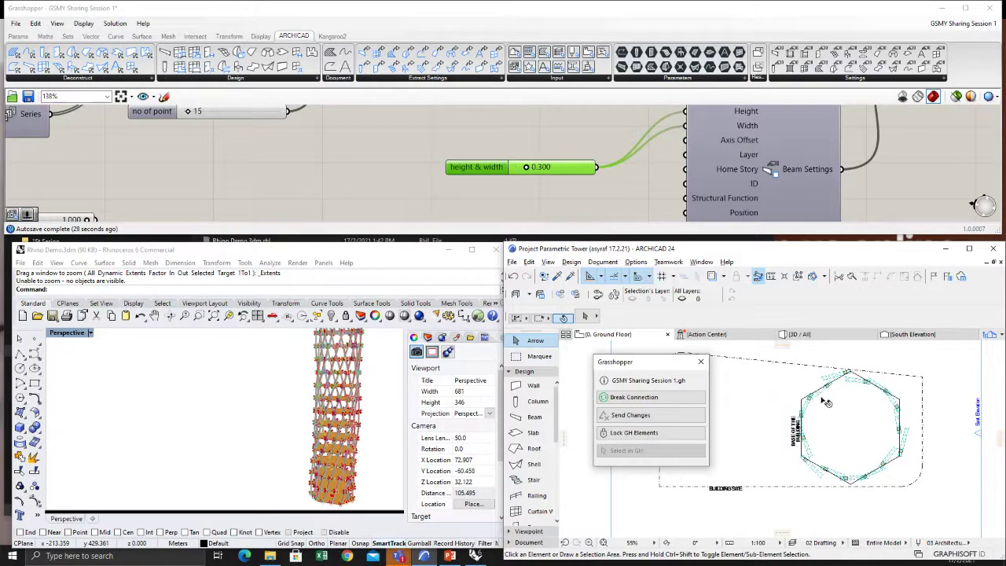
Step: Show the overall Grasshopper definition and fit the whole tower in Rhino's Perspective view, seen from a higher angle
scroll(635, 187, down, 7)
middle_click(520, 166)
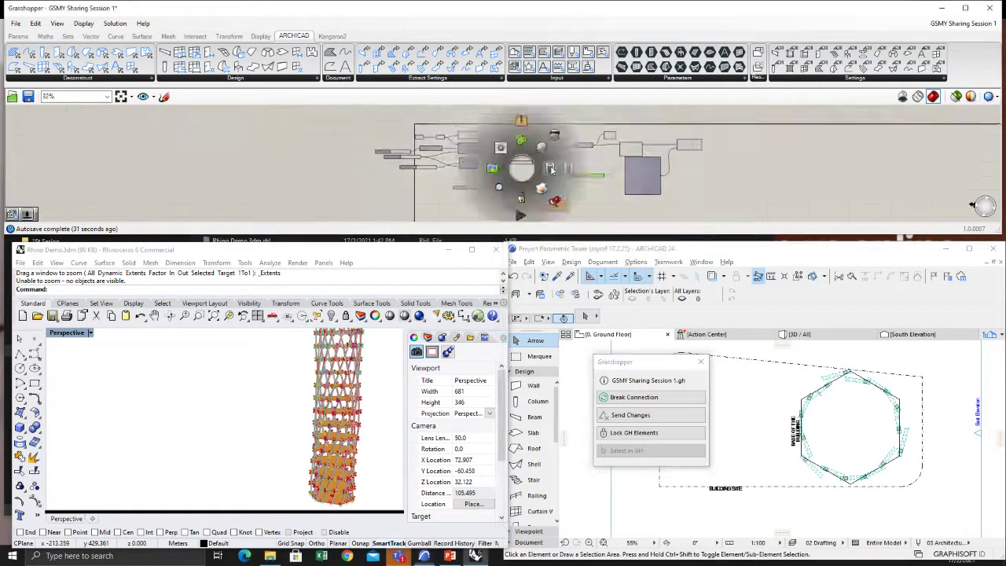
scroll(330, 400, up, 4)
scroll(330, 399, down, 6)
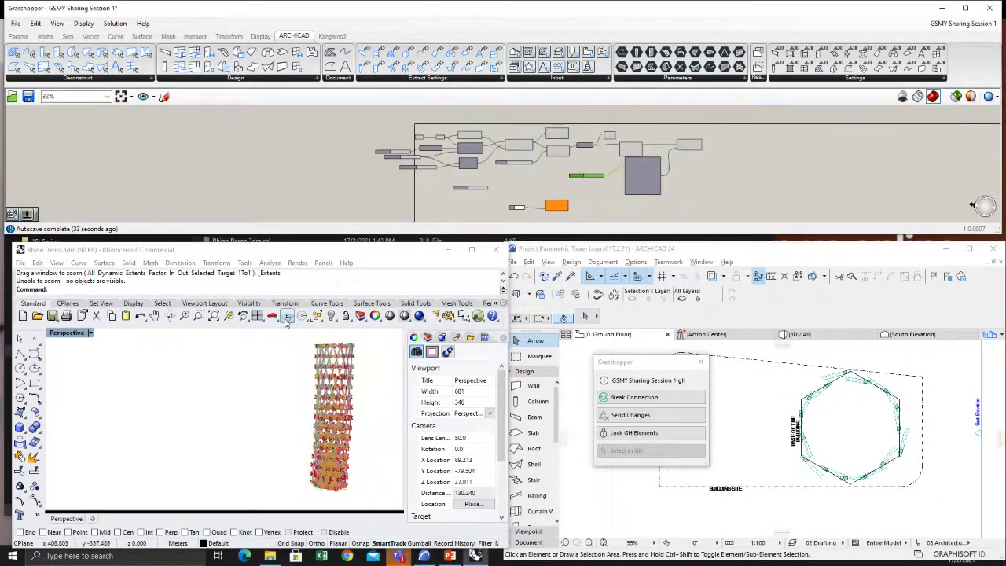
click(214, 315)
click(214, 315)
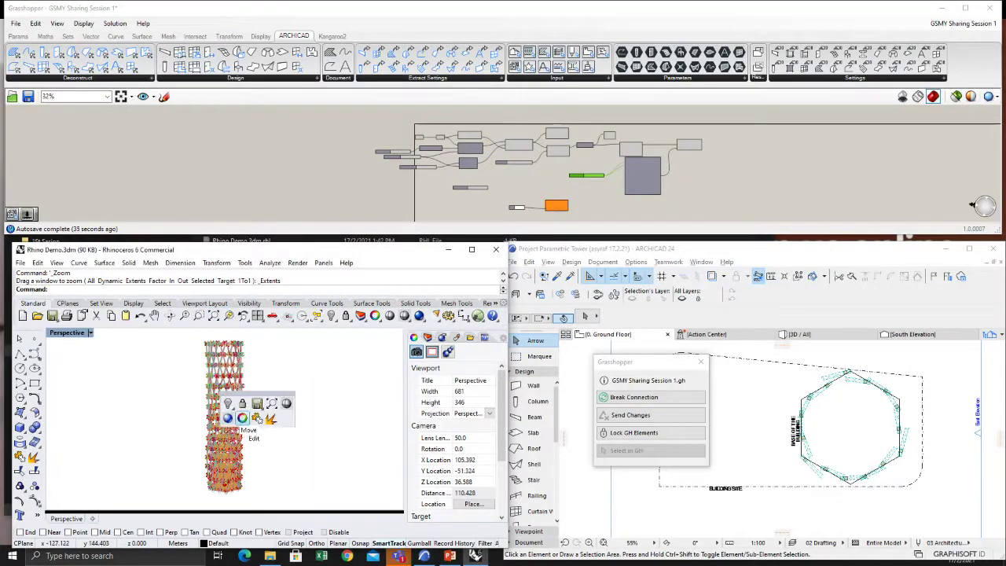
right_drag(294, 370, 267, 395)
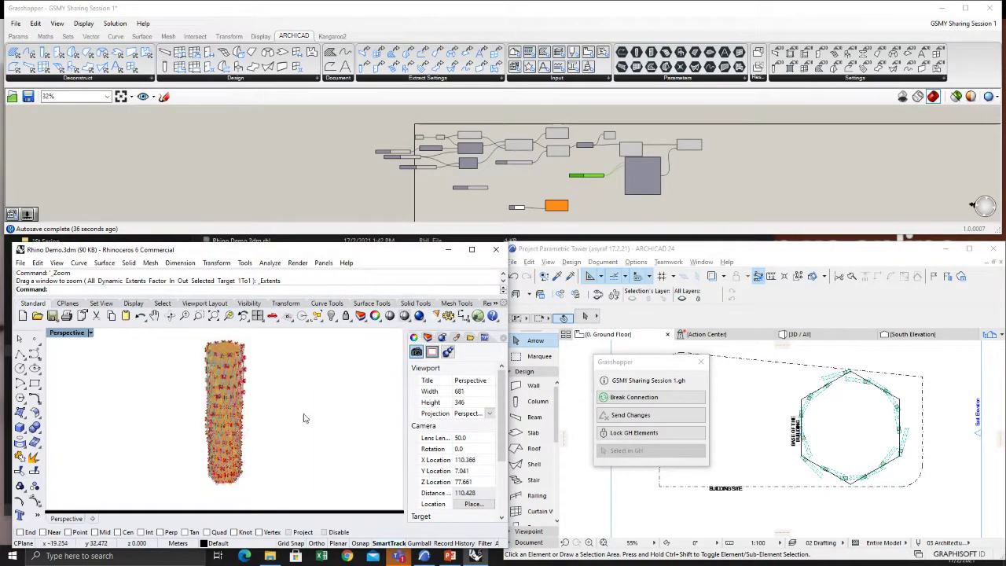
Step: Move the upper-left node of the base hexagon outward by 3000 at 150° on the plan and send the changes to Grasshopper
click(800, 403)
click(803, 405)
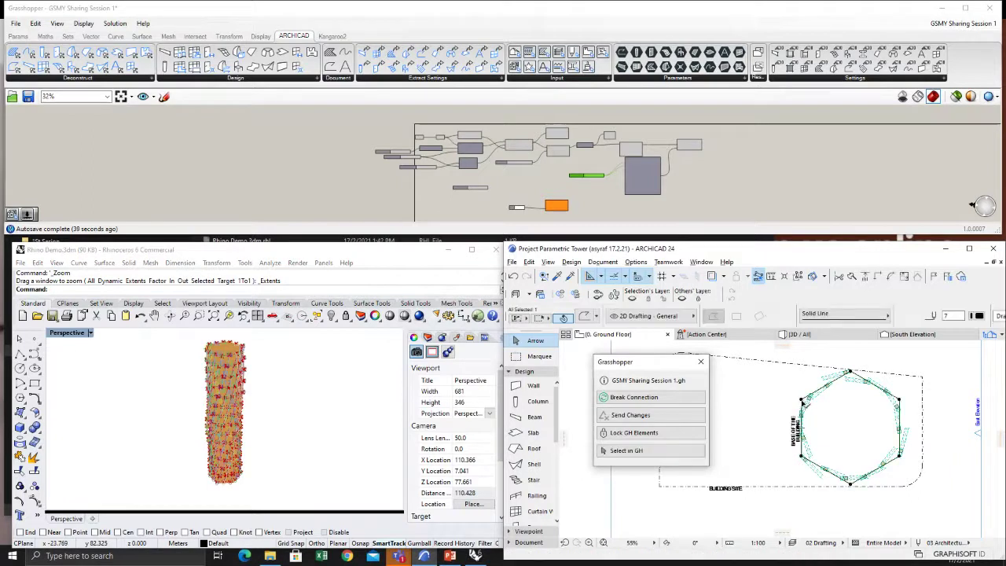
click(801, 402)
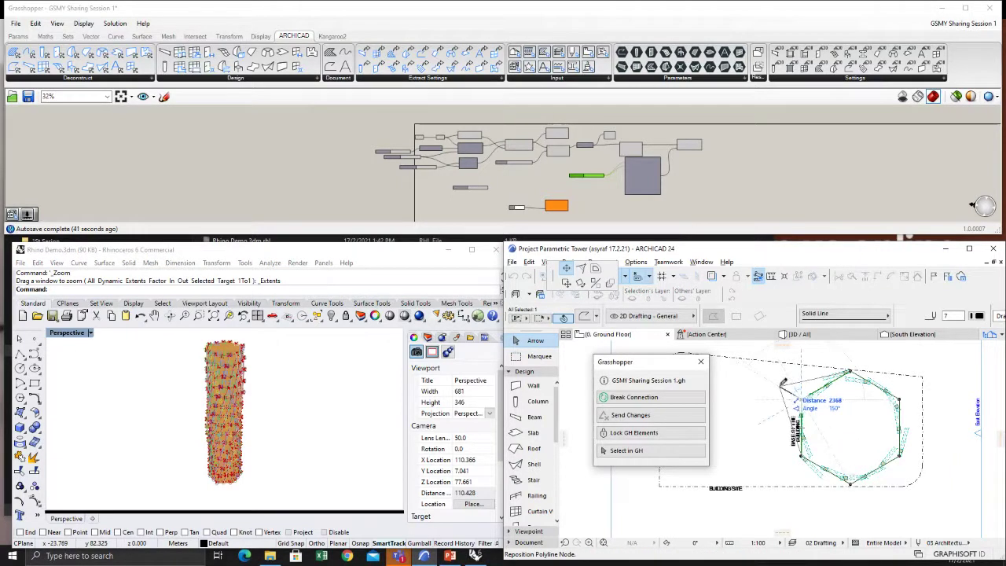
key(Tab)
text(3000)
key(Tab)
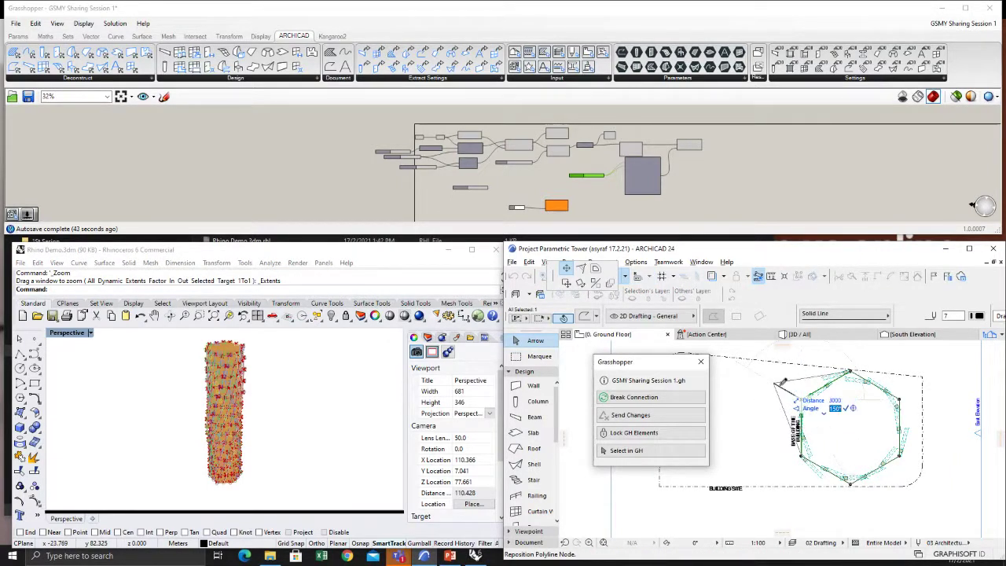
key(Return)
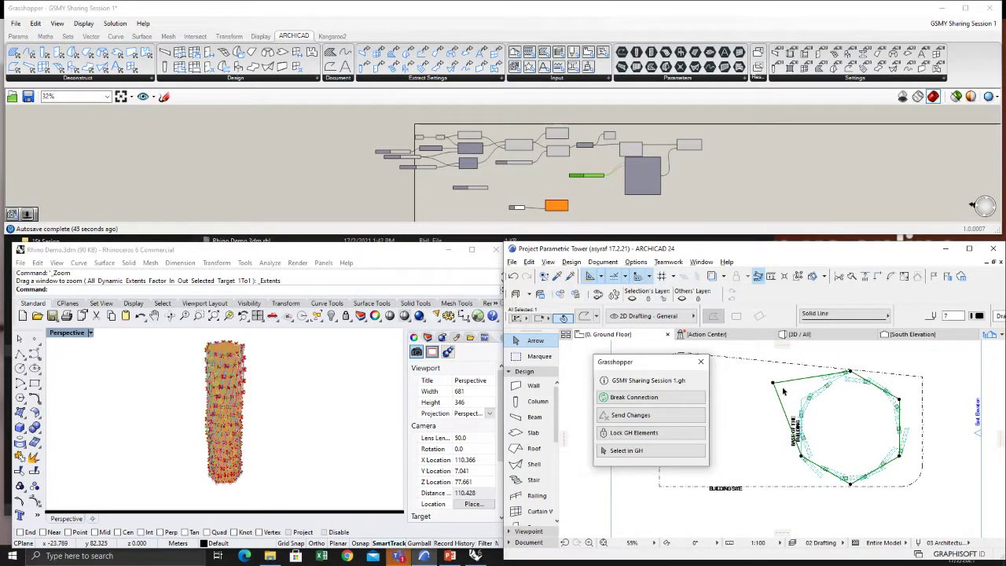
click(641, 416)
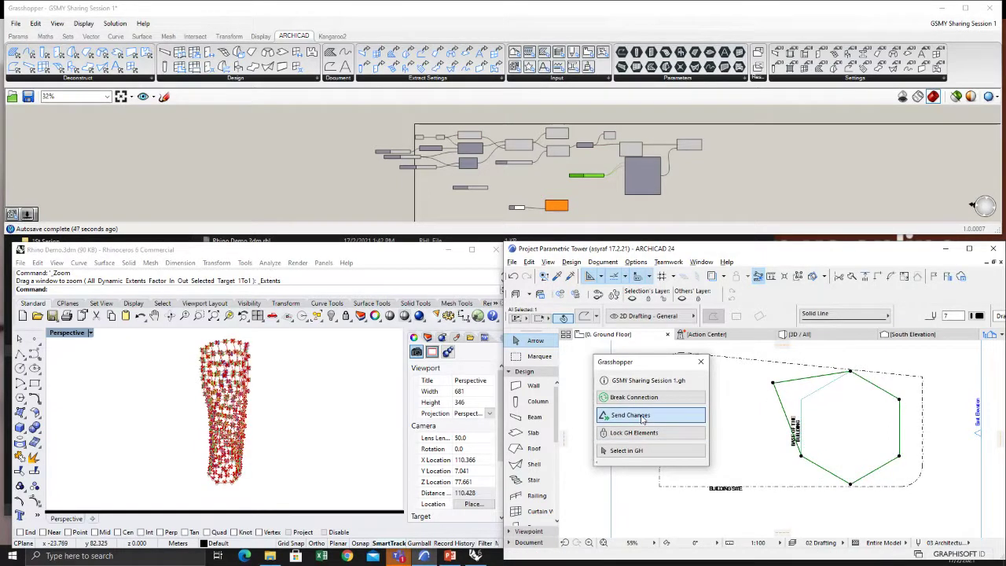
Step: Inspect the updated tower in Rhino's Perspective view, orbiting and zooming from close up to the whole model
click(562, 224)
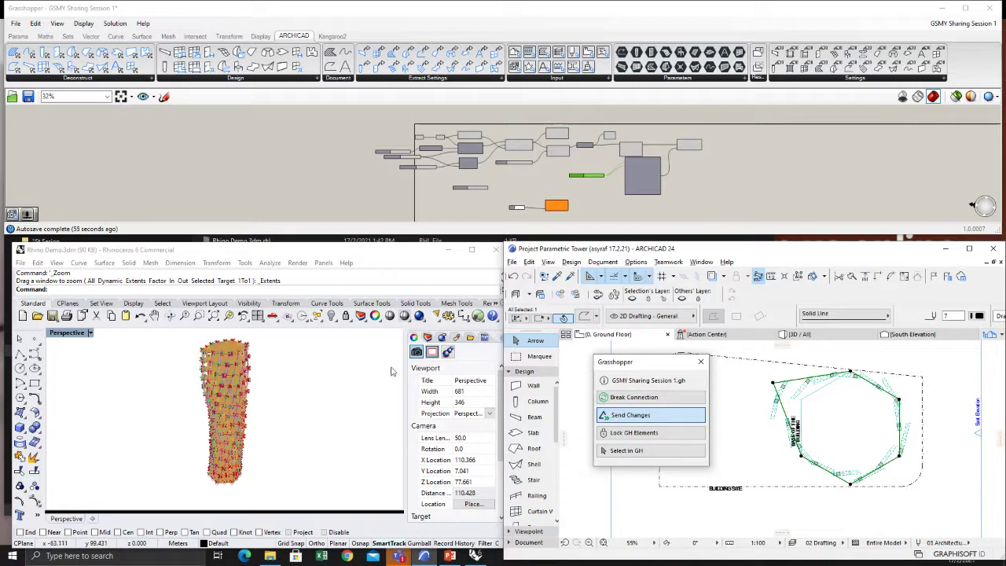
scroll(301, 384, down, 6)
middle_click(284, 391)
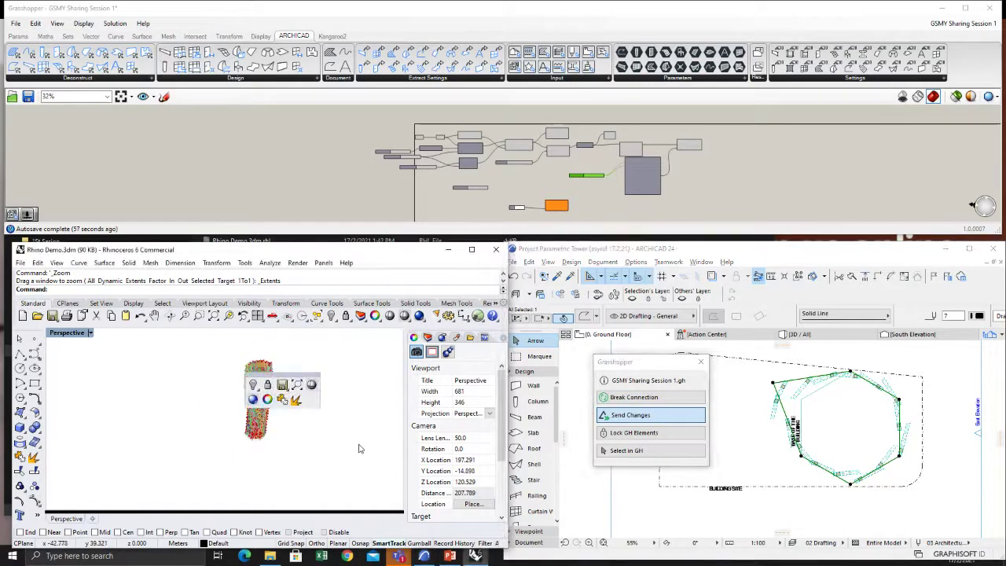
scroll(355, 445, up, 8)
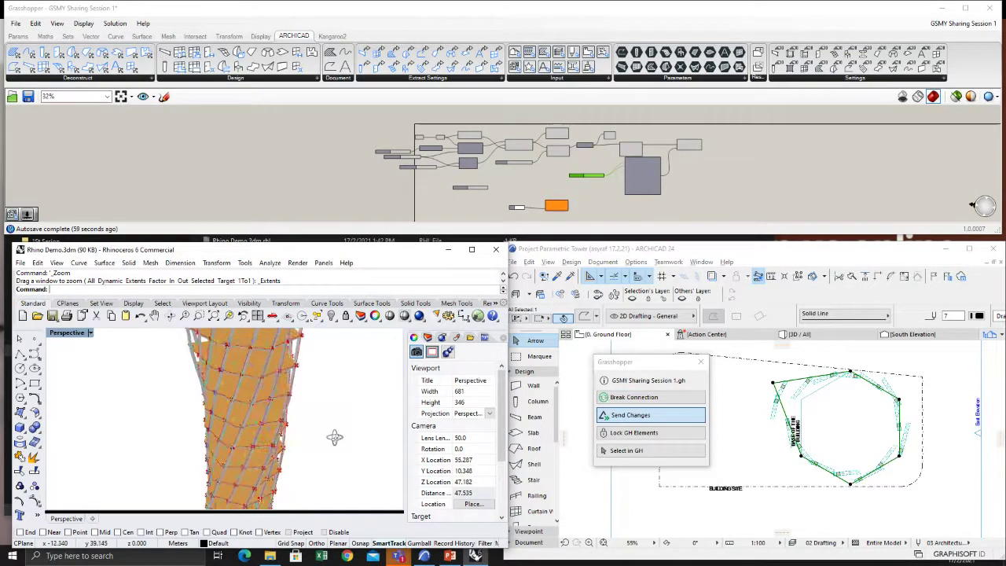
right_drag(335, 438, 292, 478)
scroll(299, 417, down, 8)
right_drag(300, 417, 277, 396)
scroll(802, 390, up, 2)
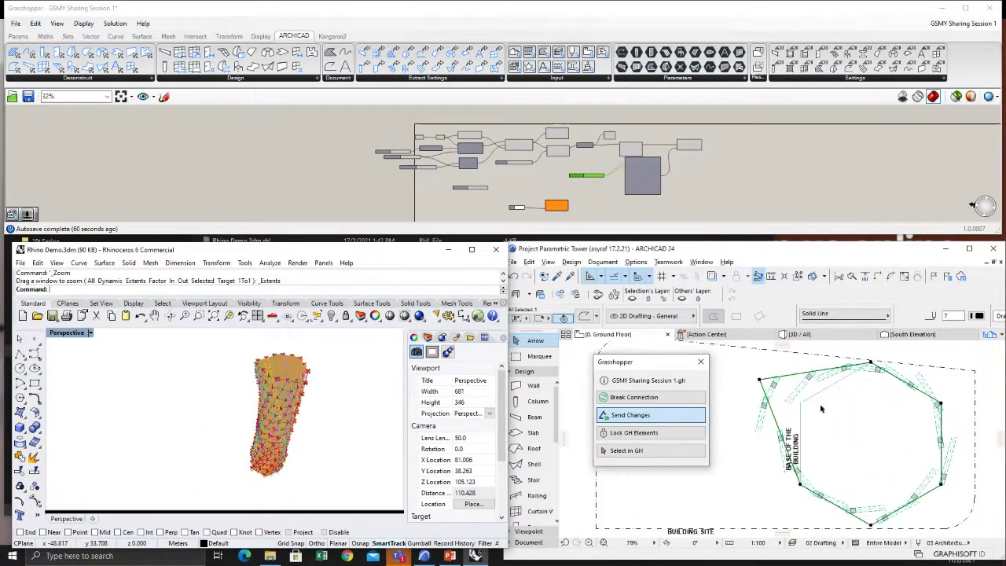
Step: Check the updated tower outline on the Ground Floor plan and the reshaped slabs and beams in the ARCHICAD 3D view
scroll(840, 404, down, 3)
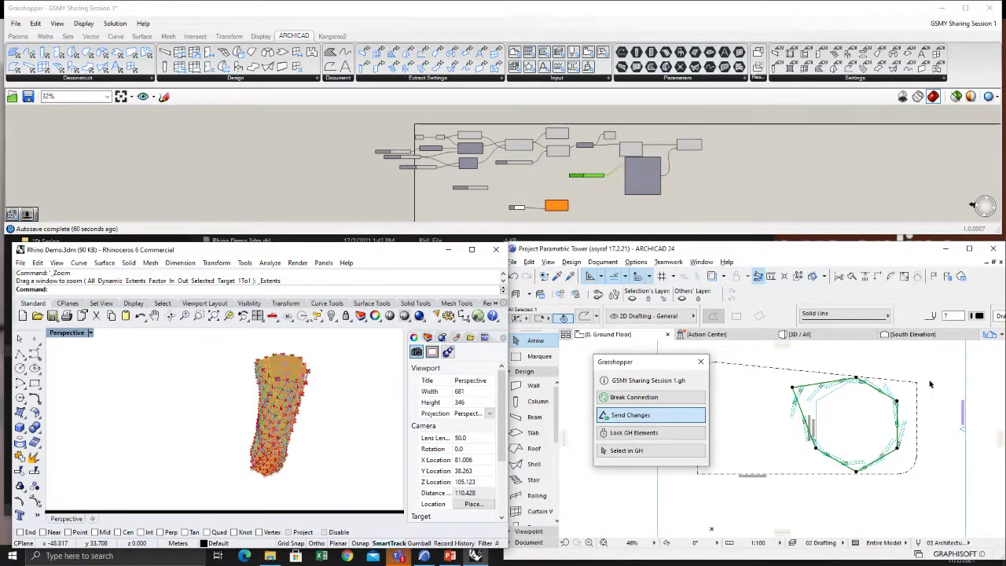
click(799, 335)
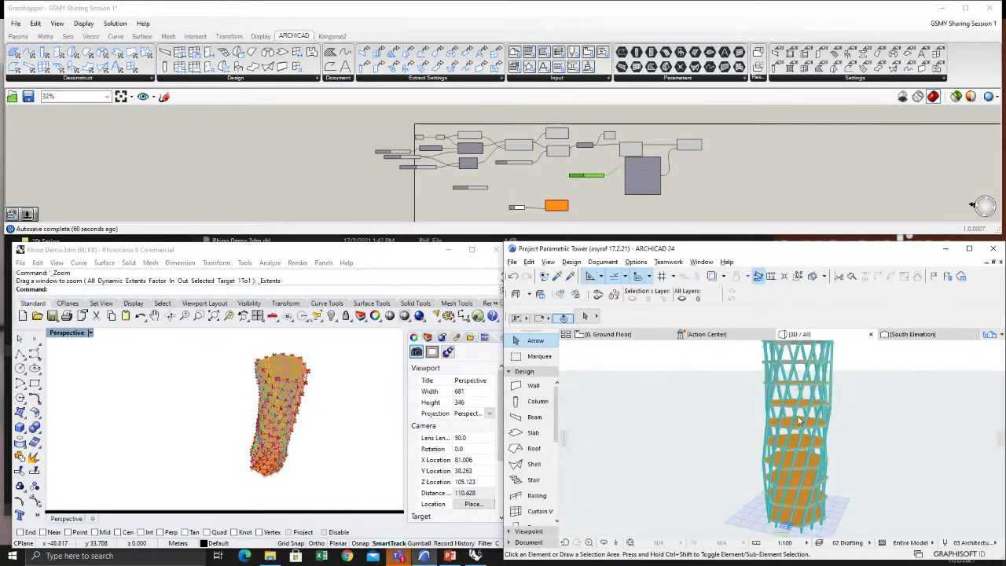
shift+middle_drag(782, 423, 818, 425)
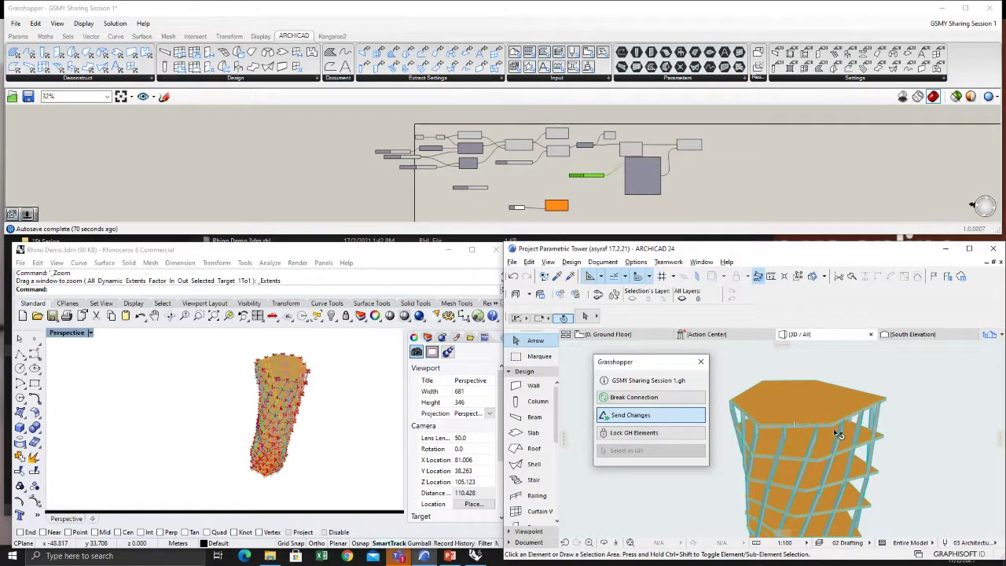
shift+middle_drag(827, 412, 819, 480)
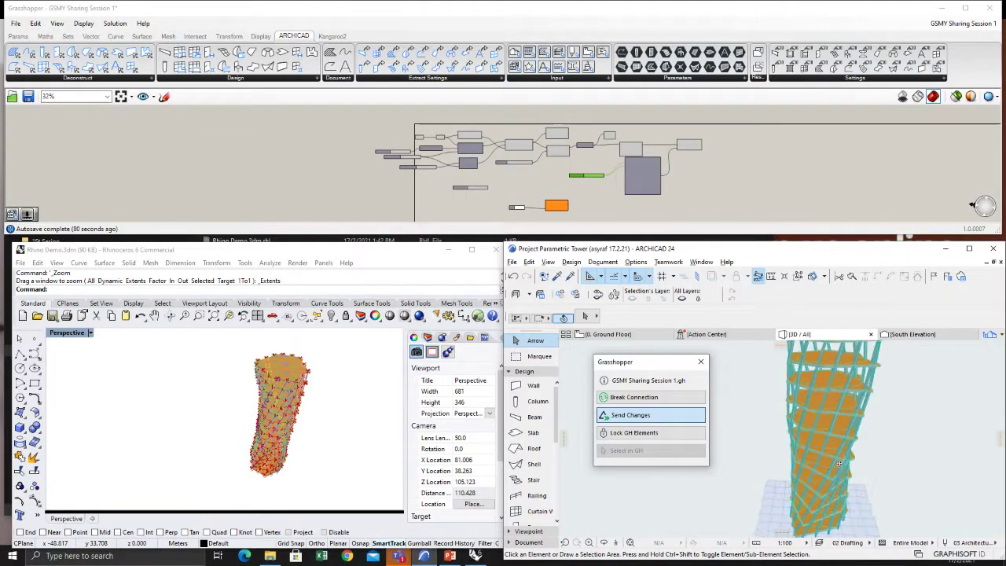
Step: Connect the rotated floor curves from the Rotate component's Geometry output to the Curve input of the Wall component in Grasshopper
scroll(608, 193, up, 4)
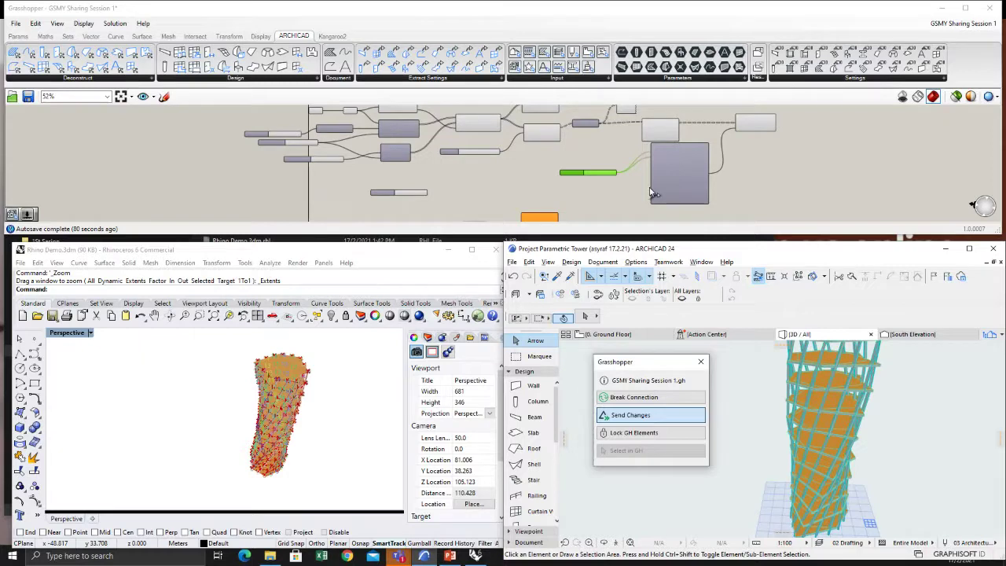
scroll(761, 167, down, 1)
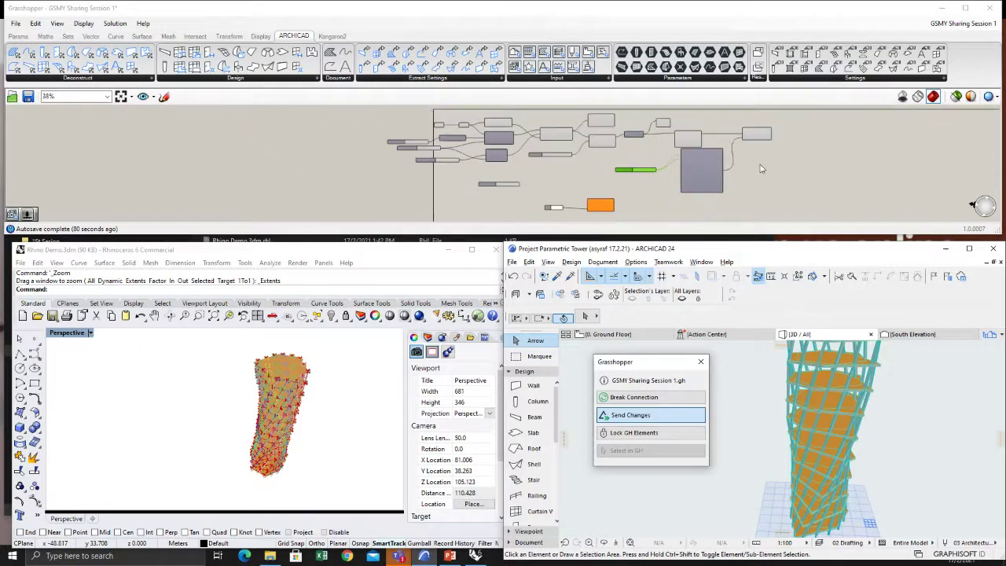
click(761, 166)
scroll(726, 184, up, 3)
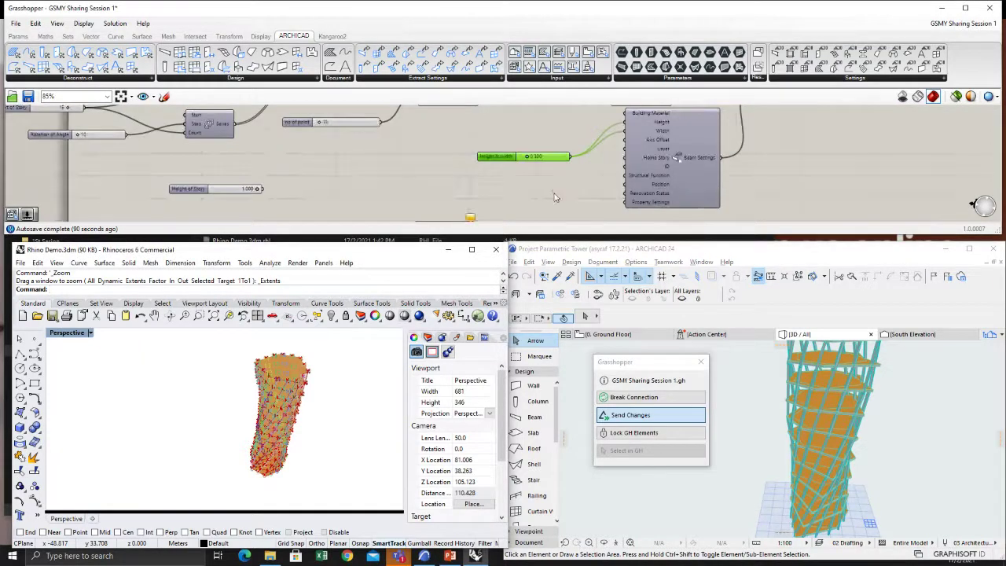
scroll(555, 194, down, 2)
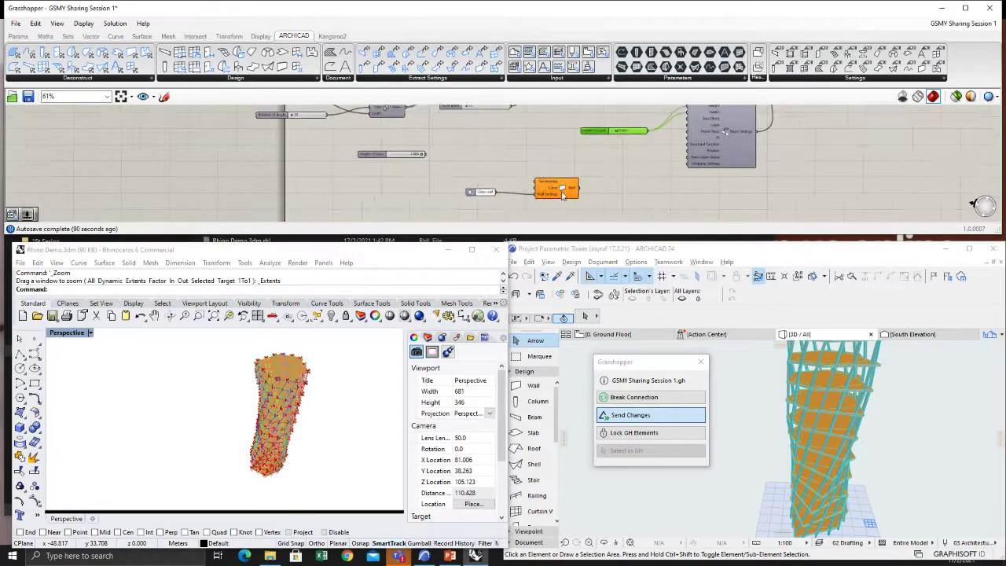
scroll(628, 188, down, 2)
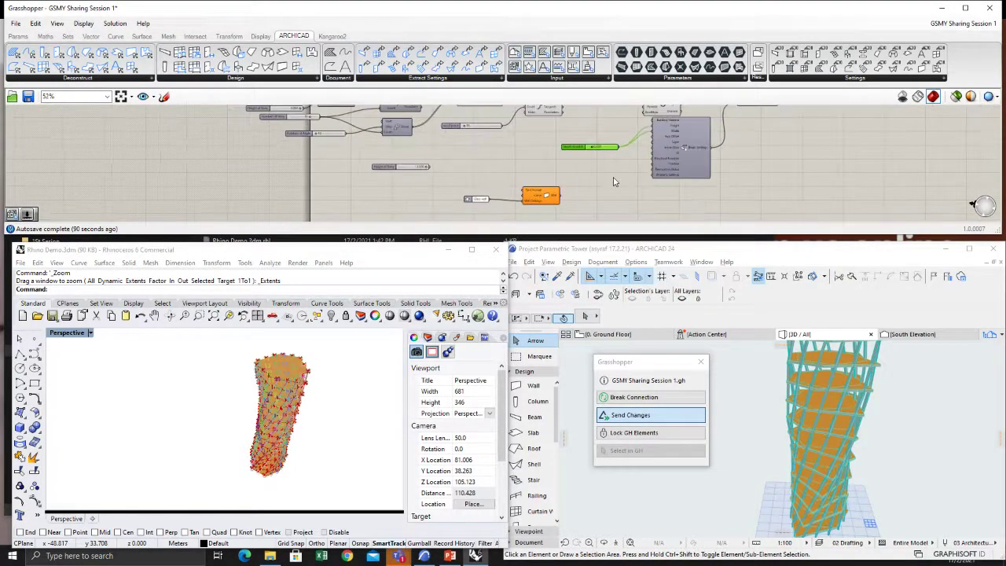
click(556, 191)
scroll(550, 189, up, 3)
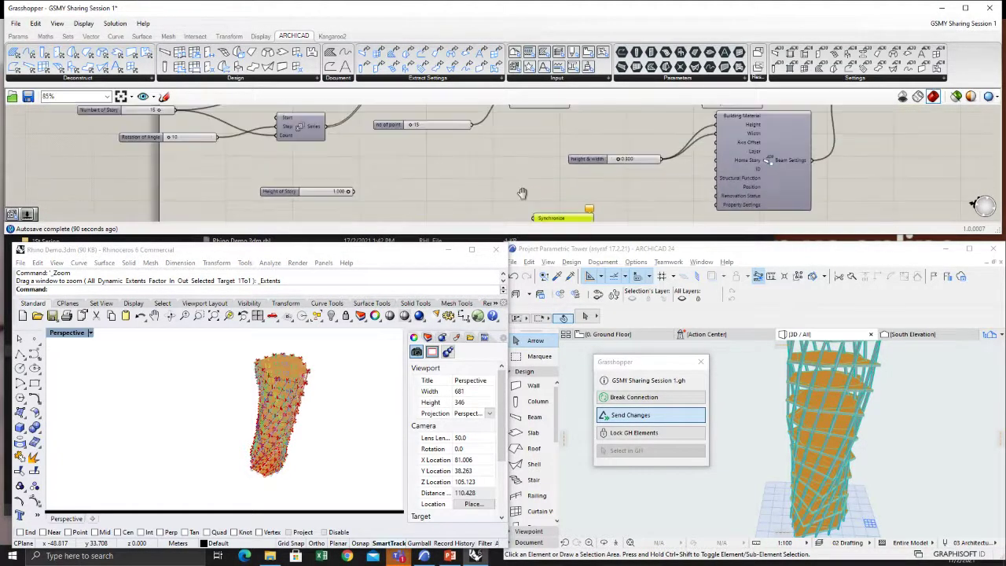
mouse_move(515, 178)
right_down()
mouse_move(522, 157)
mouse_move(525, 176)
right_up()
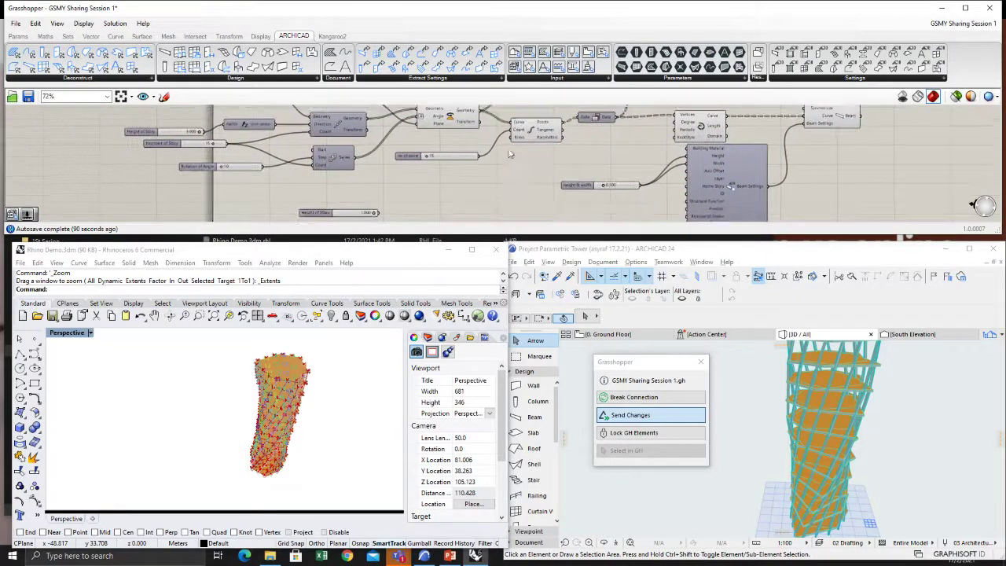
drag(485, 116, 536, 224)
right_drag(540, 175, 563, 116)
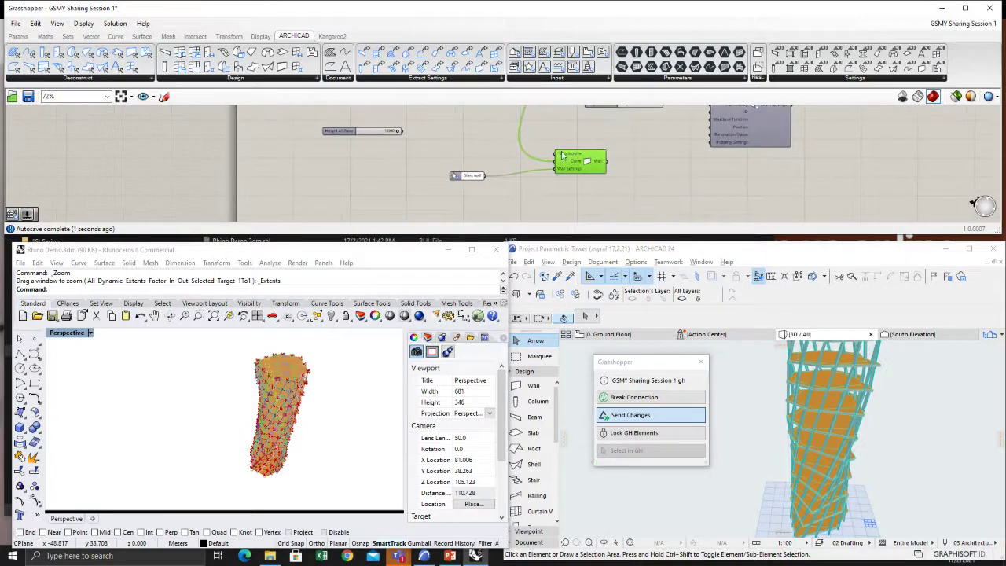
Step: Inspect the tower's new walls from several angles in the ARCHICAD 3D view and shift the Wall component slightly right on the Grasshopper canvas
scroll(828, 398, down, 4)
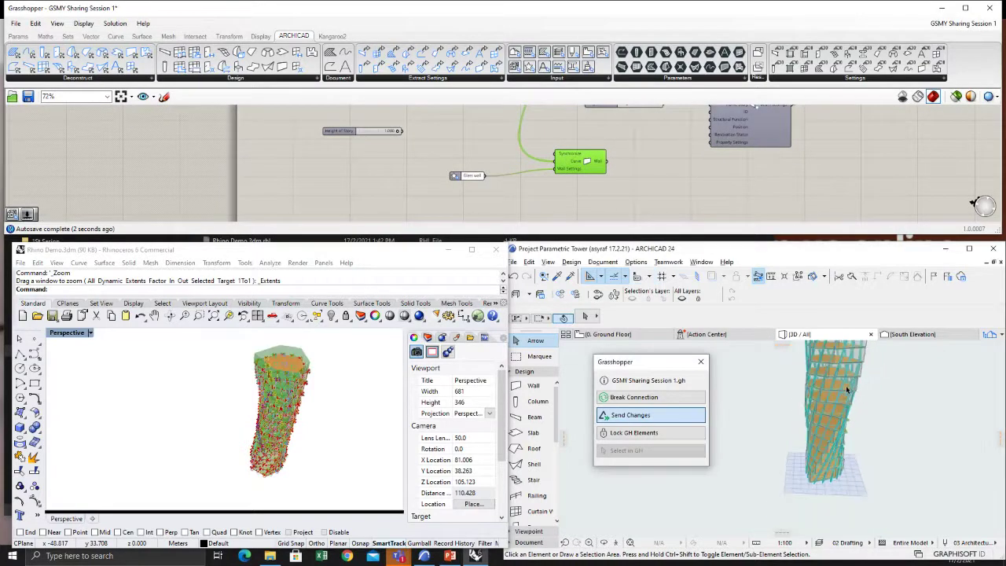
middle_drag(845, 385, 770, 416)
scroll(770, 414, up, 3)
shift+middle_drag(839, 388, 720, 423)
shift+middle_drag(788, 401, 811, 406)
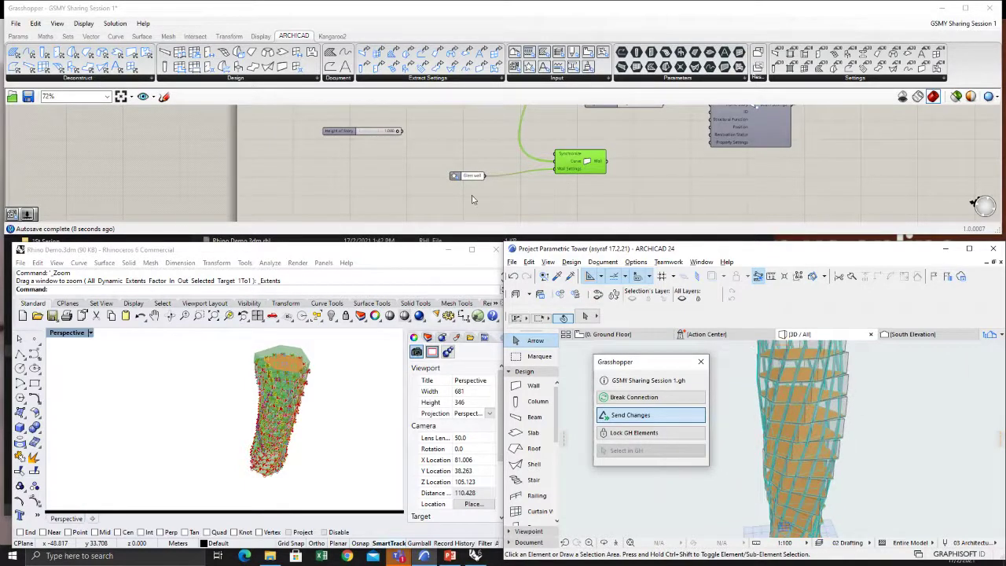
drag(579, 172, 599, 175)
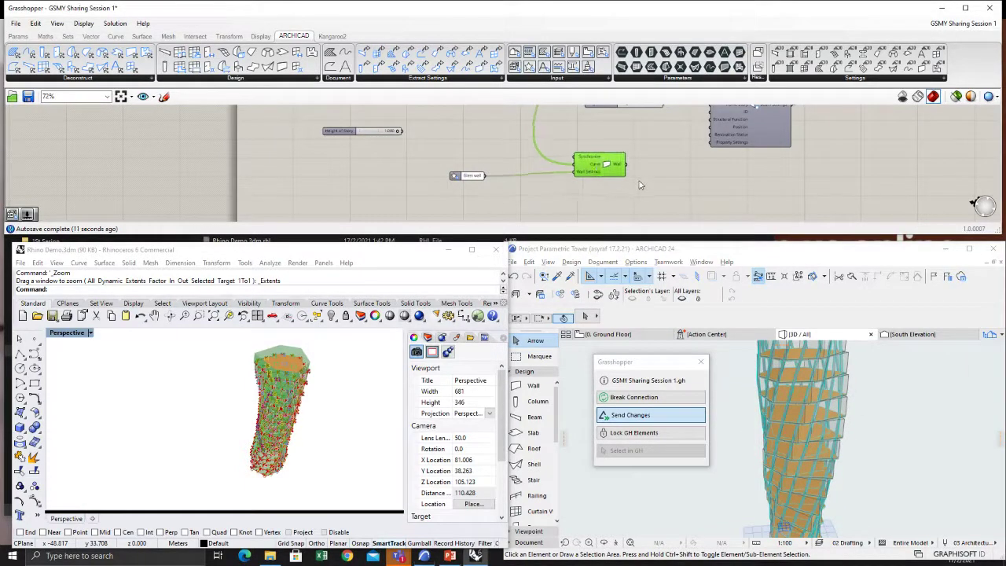
shift+middle_drag(801, 416, 844, 395)
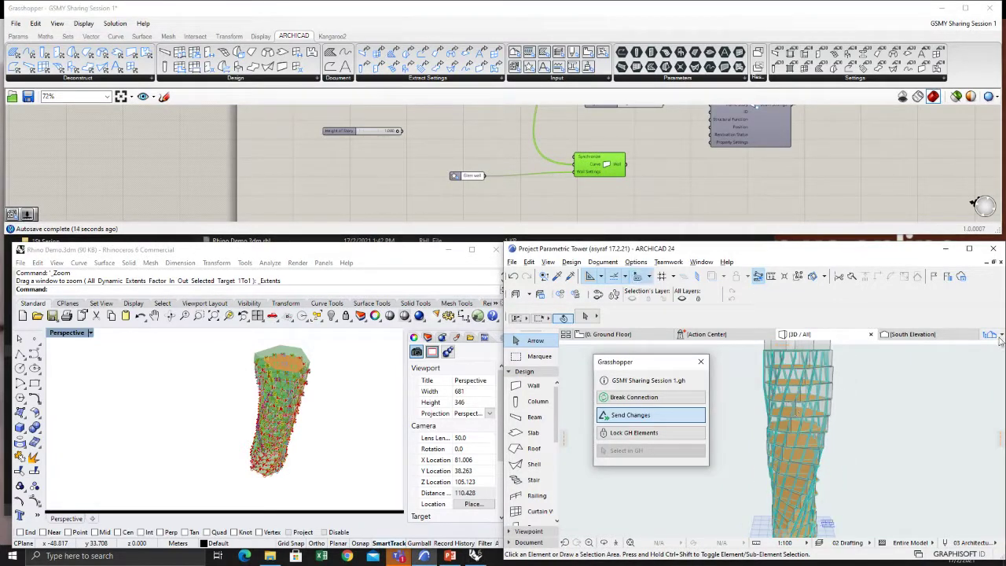
Step: Open the East Elevation in ARCHICAD and examine the tower's walls and beams against the story lines
click(1000, 335)
click(888, 506)
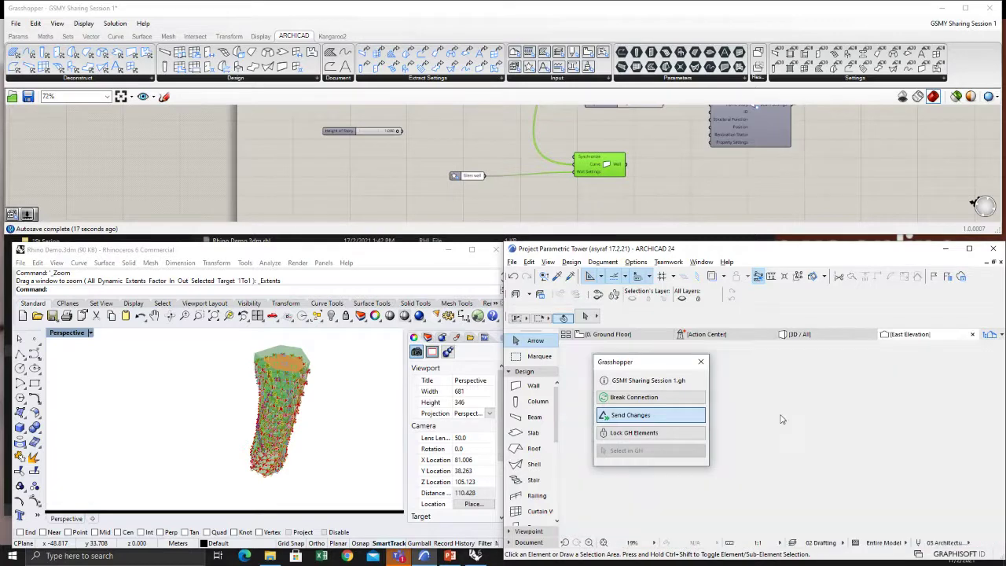
scroll(792, 409, down, 1)
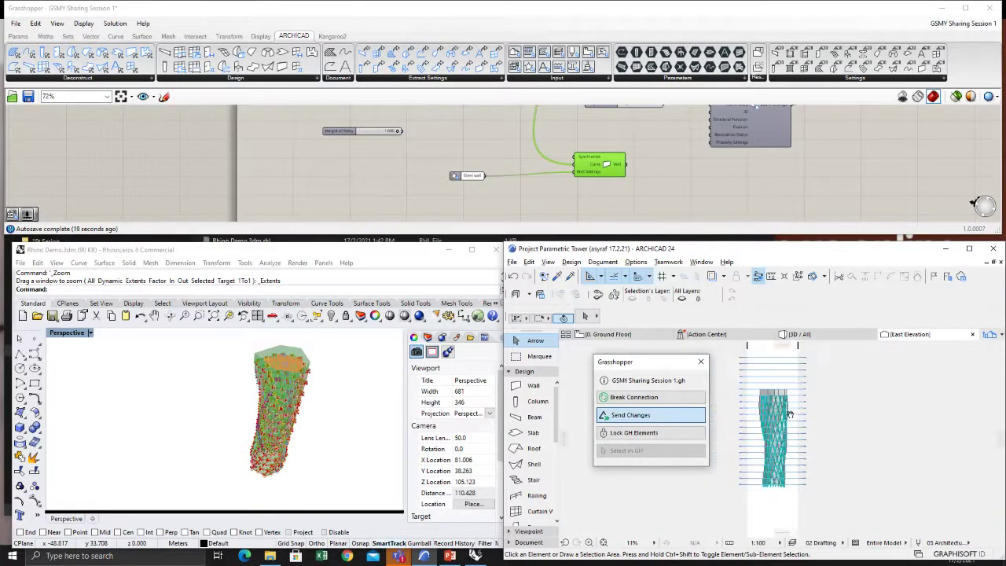
middle_drag(784, 423, 820, 386)
scroll(817, 430, up, 3)
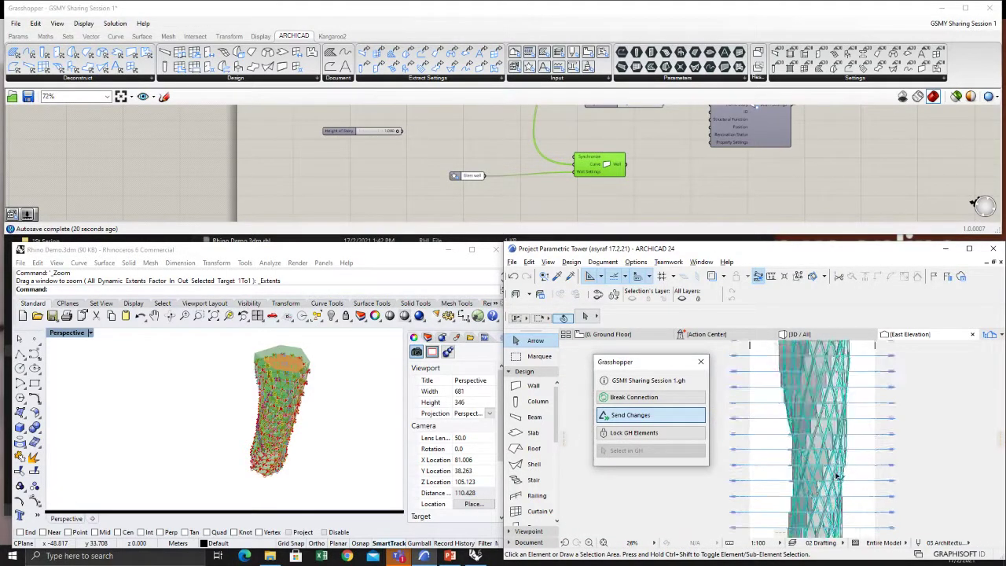
Step: Open the North Elevation and examine the tower's glazing, slabs and diagonal beams up close
click(993, 336)
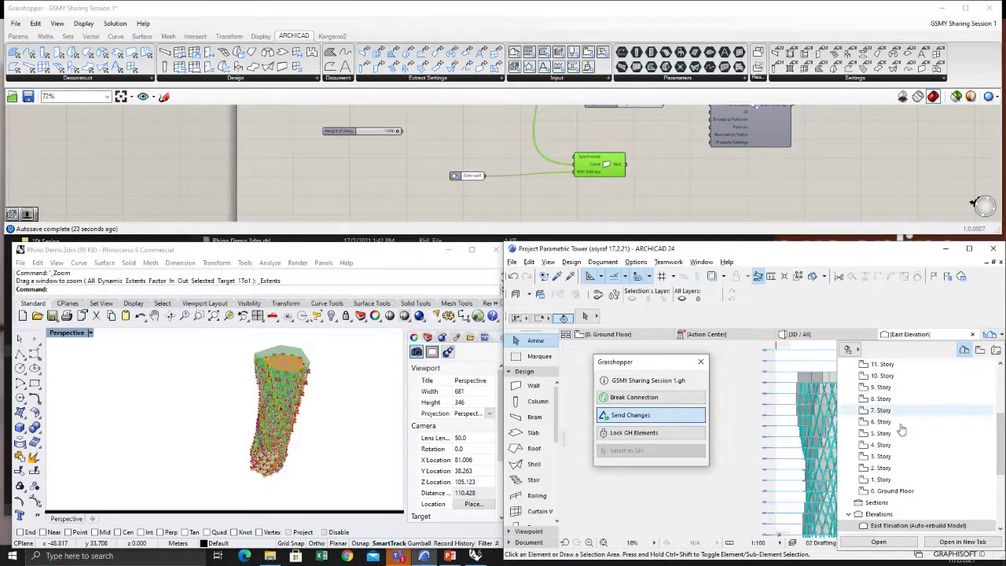
scroll(899, 432, down, 2)
double_click(884, 466)
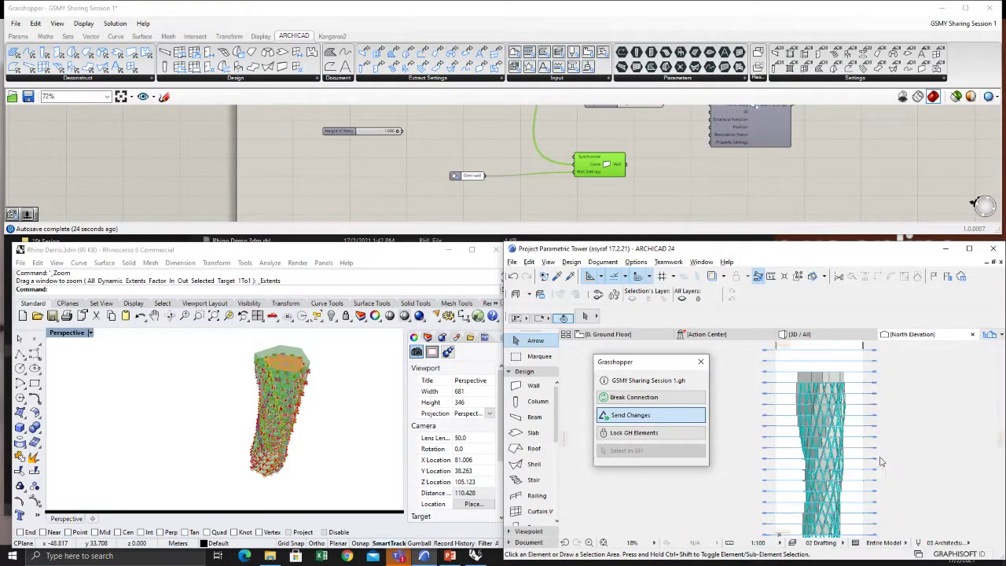
scroll(769, 457, up, 3)
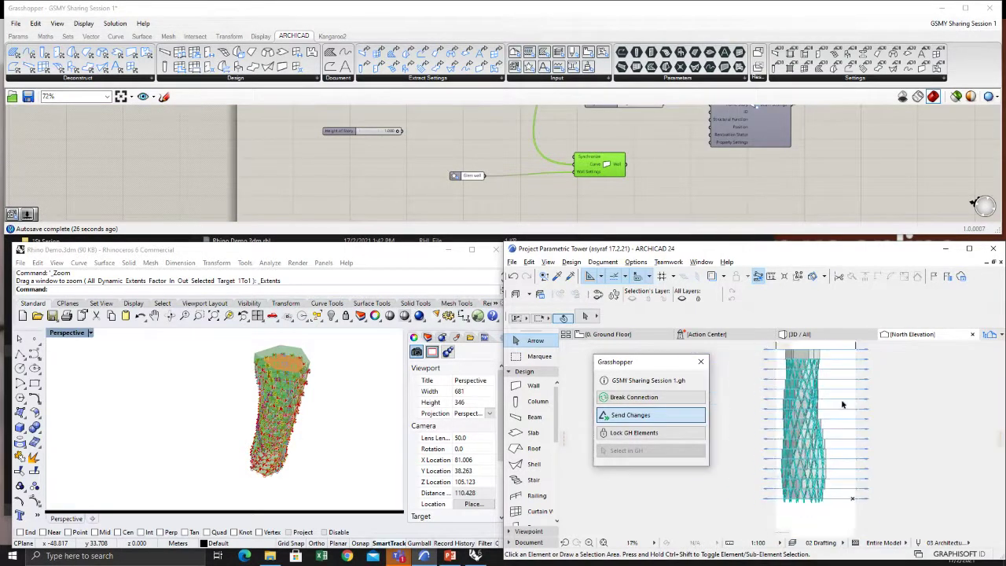
scroll(792, 403, up, 6)
scroll(775, 481, down, 7)
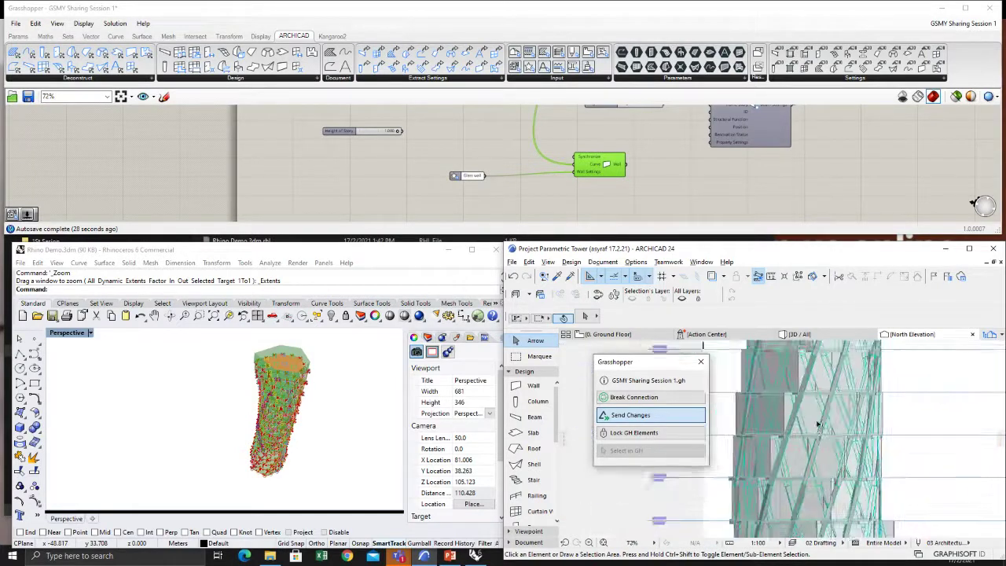
middle_drag(796, 398, 800, 462)
scroll(798, 448, up, 8)
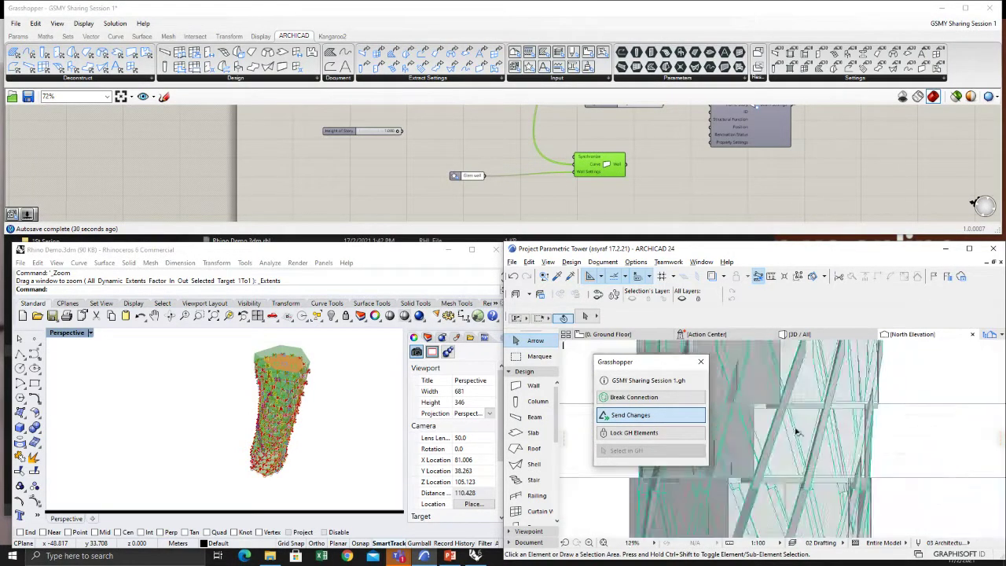
Step: Select a diagonal beam and a floor slab in the North Elevation to identify them, and clear the selection
click(776, 438)
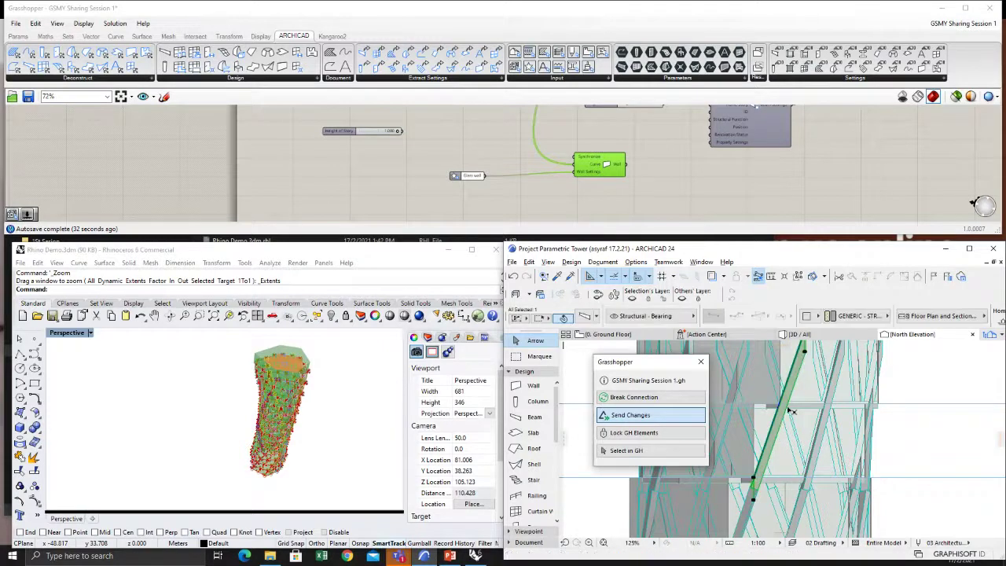
click(803, 409)
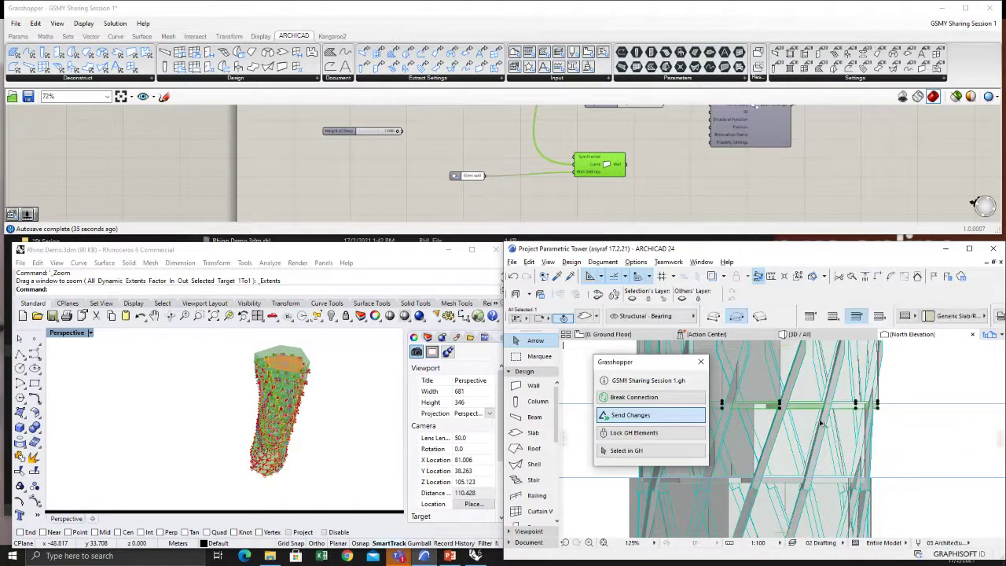
key(Escape)
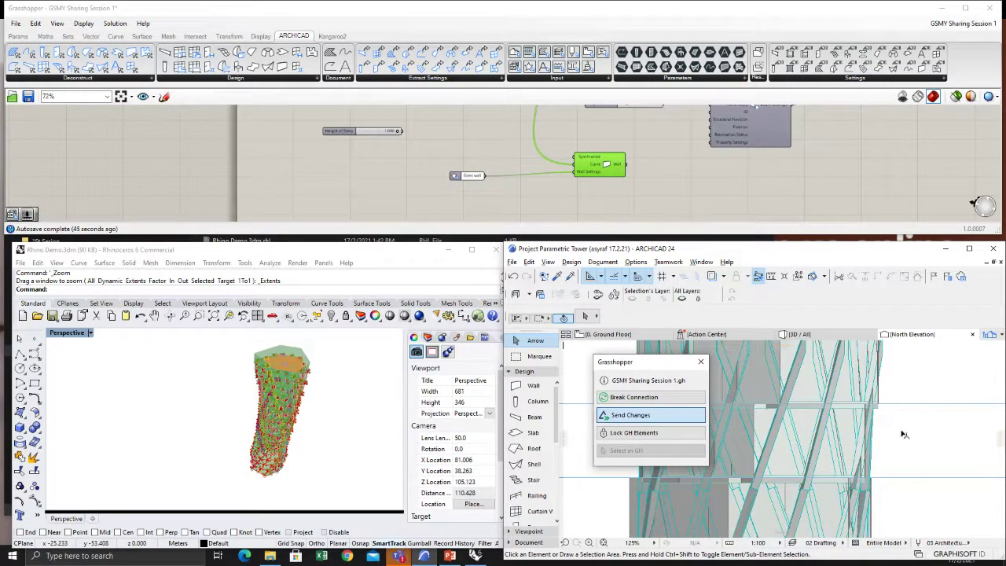
Step: Expand the project map's Schedules and Elements groups to show the available element schedules
scroll(862, 422, down, 10)
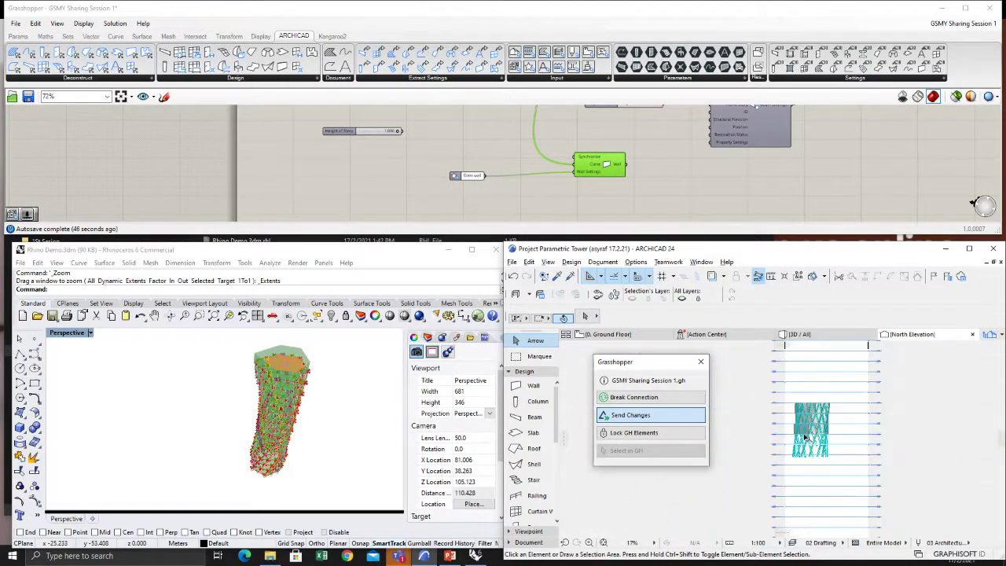
click(1000, 336)
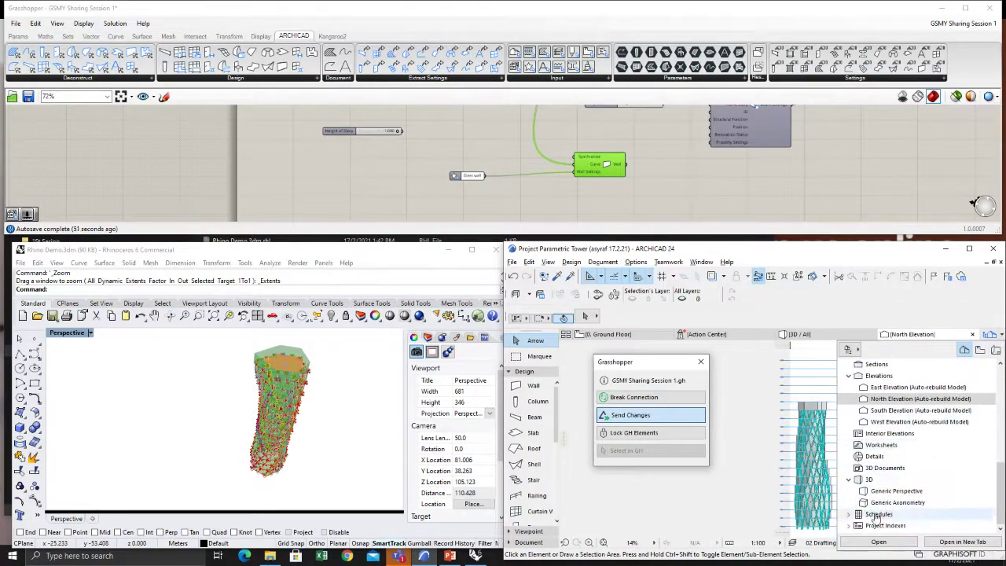
scroll(855, 514, down, 1)
click(849, 515)
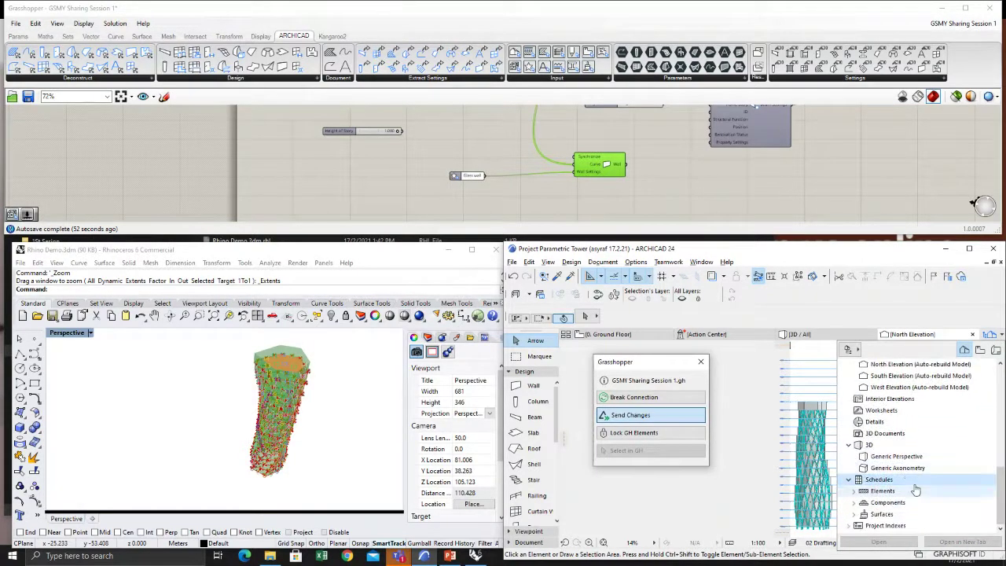
click(854, 491)
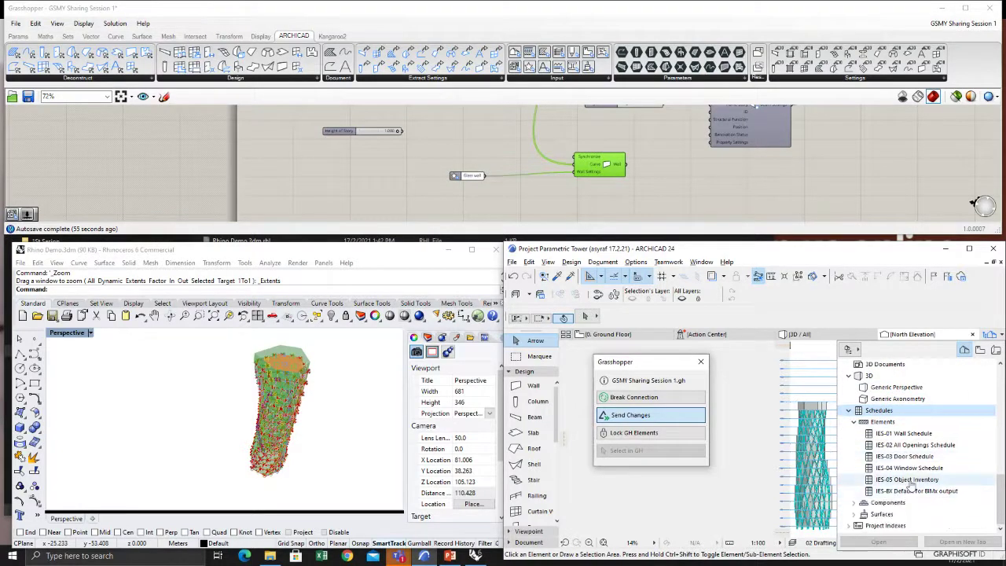
Step: Create a new Elements schedule scheme named area
right_click(887, 414)
click(876, 428)
click(882, 425)
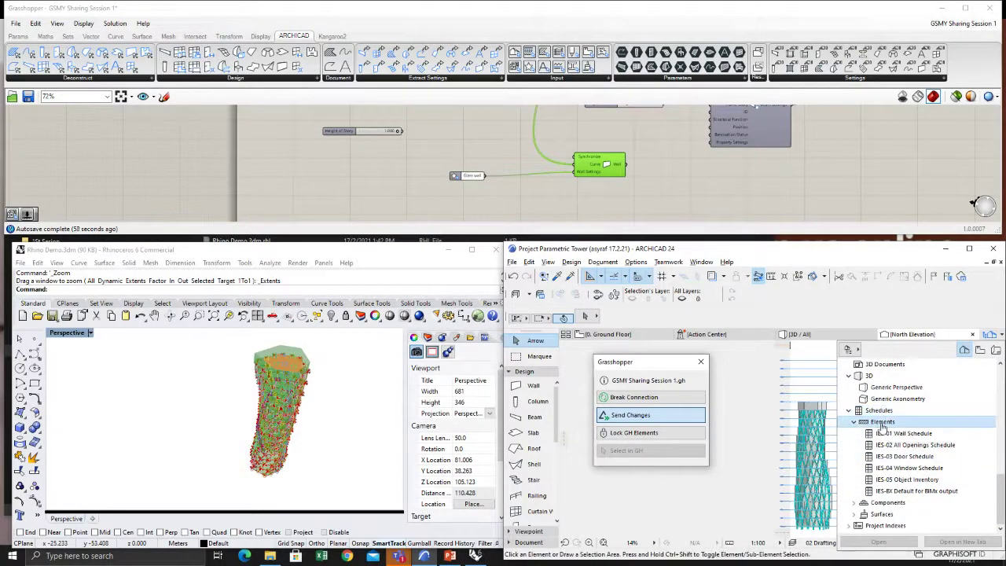
right_click(882, 433)
click(912, 438)
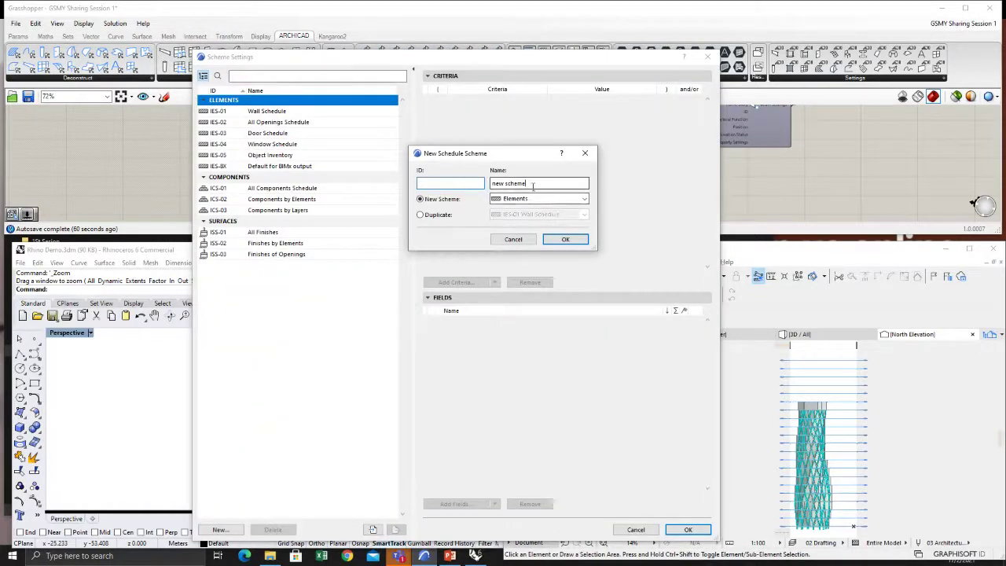
key(Tab)
text(a)
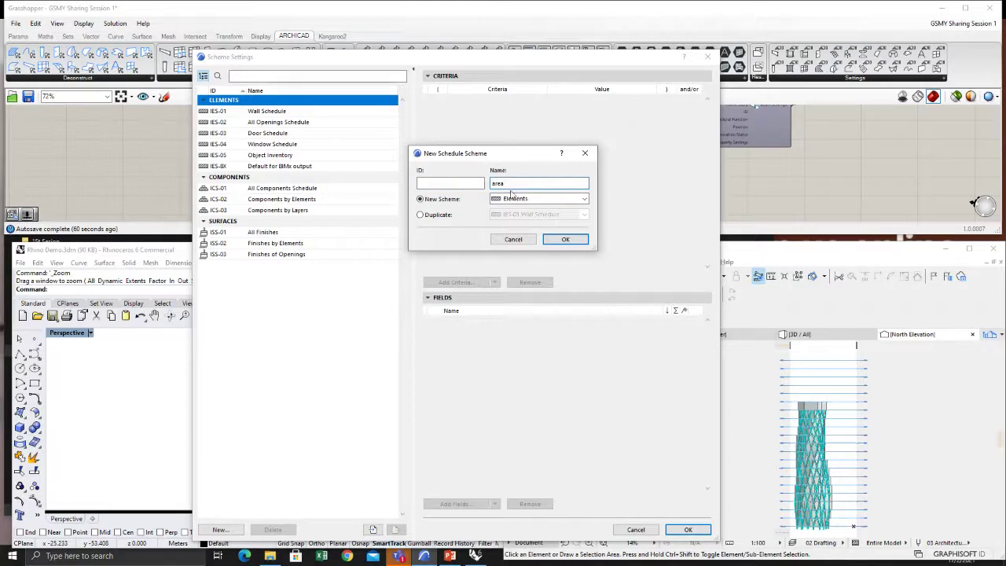
click(564, 240)
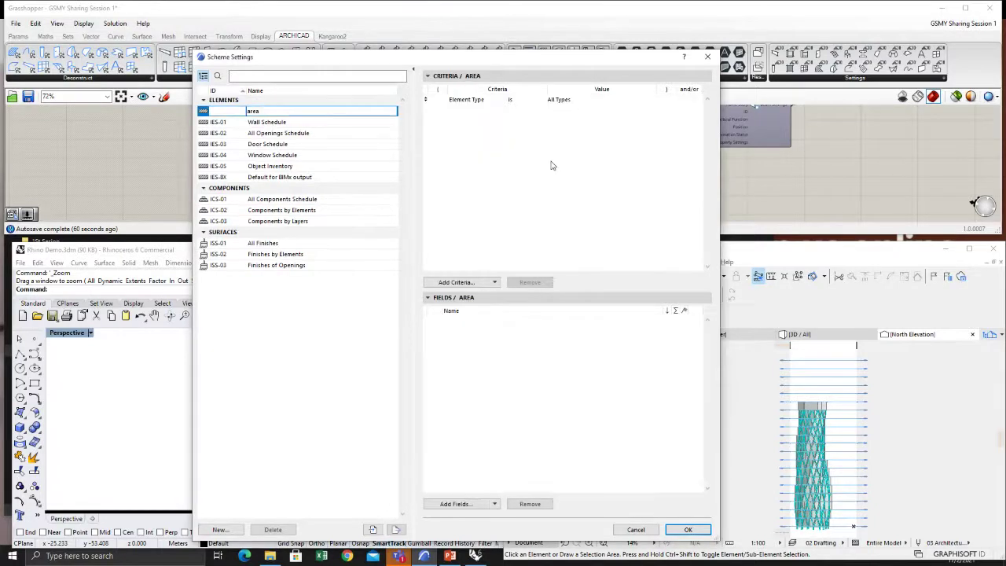
Step: Set the Element Type criterion of the area scheme to Slab
click(567, 101)
click(650, 100)
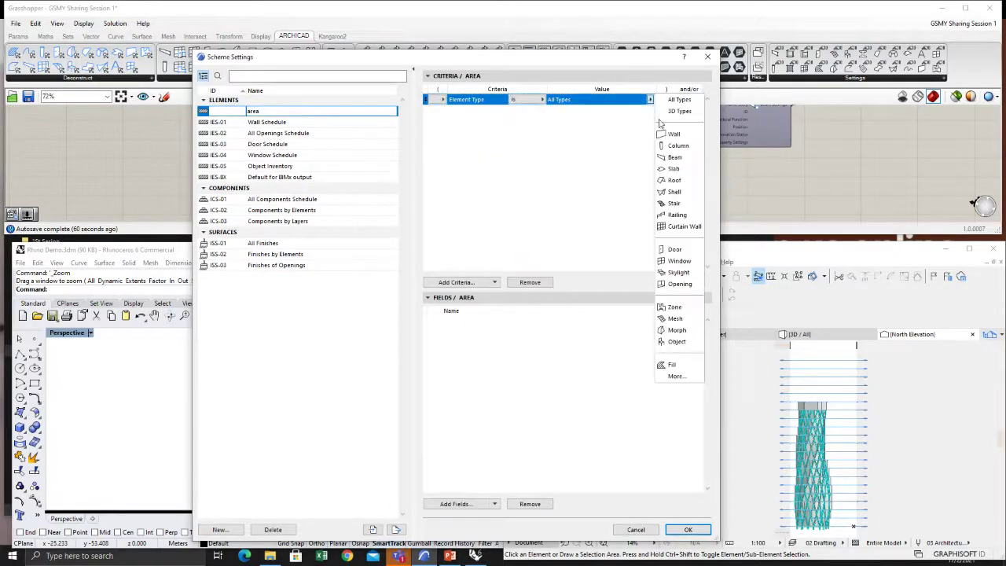
click(666, 187)
click(487, 383)
Step: Add the Area and Element ID fields to the area scheme, place Element ID first and accept the scheme
click(470, 498)
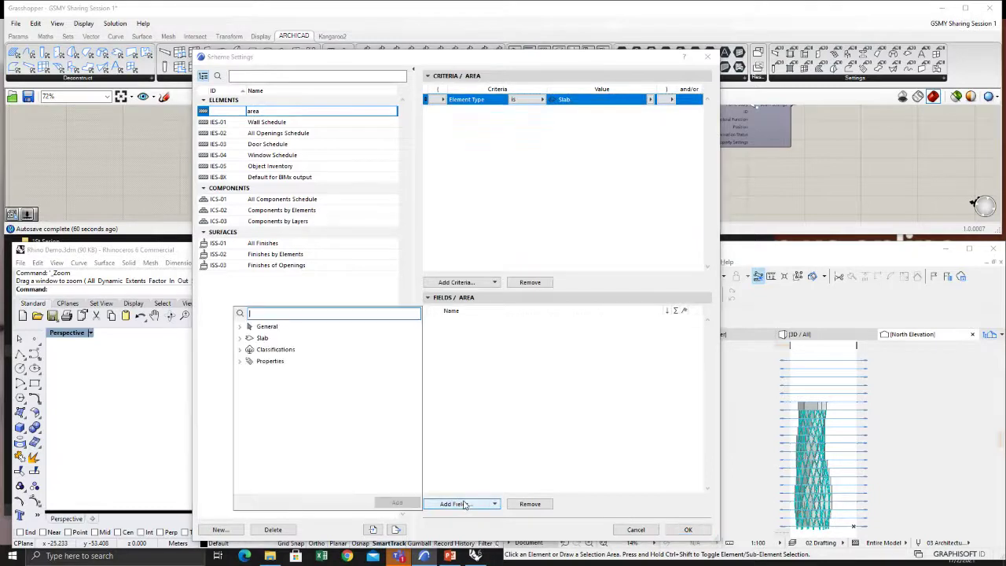
text(area)
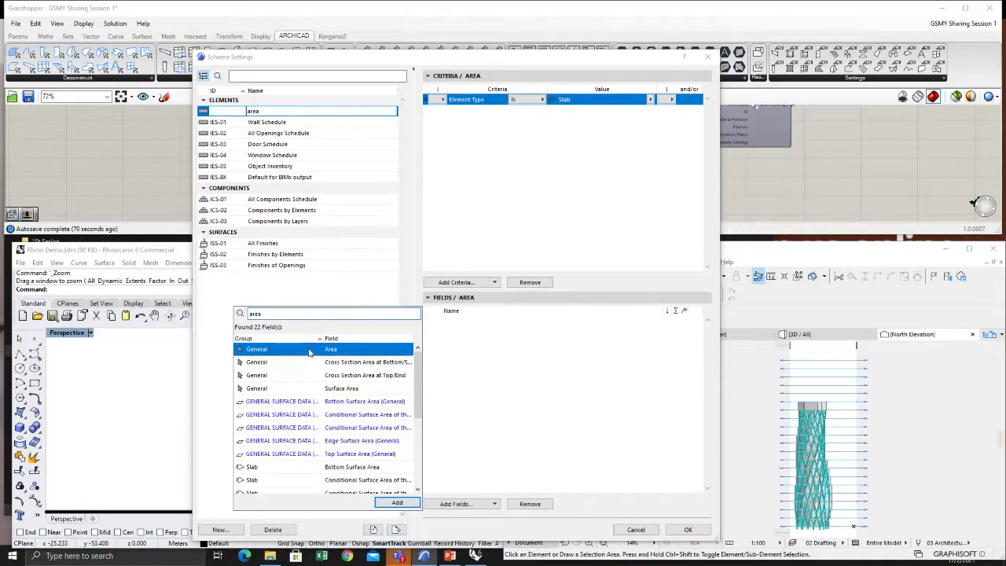
double_click(309, 353)
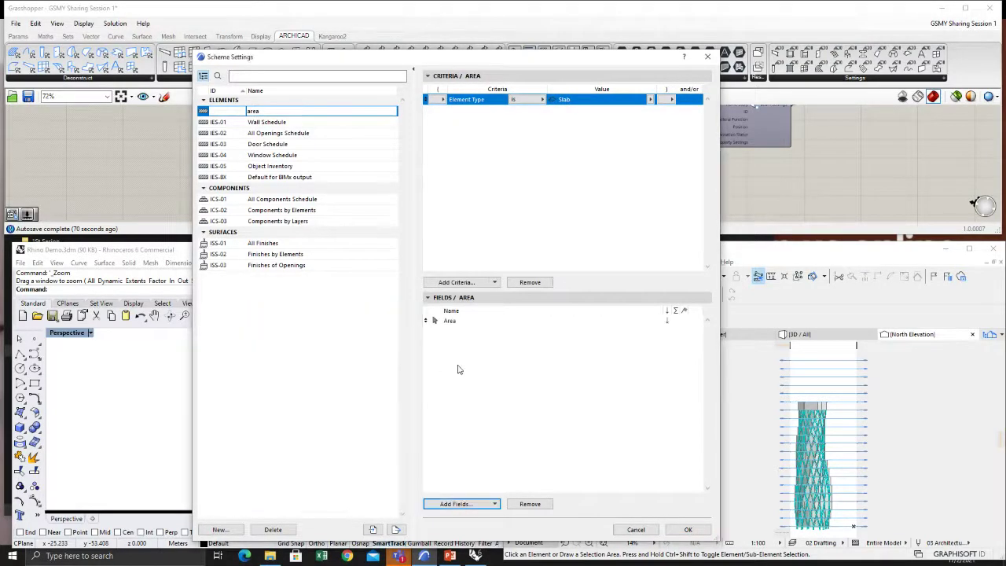
click(460, 503)
text(l)
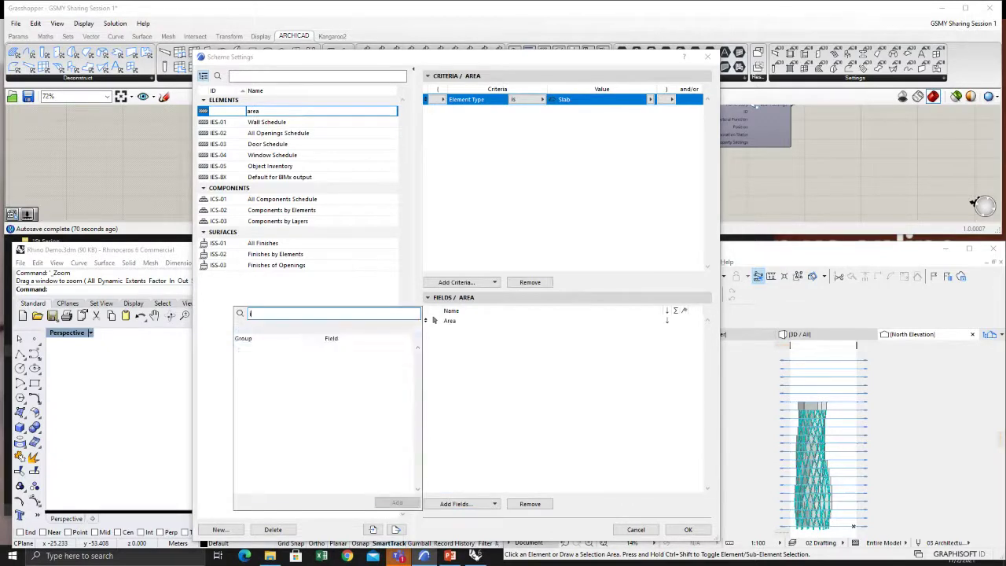
text(d)
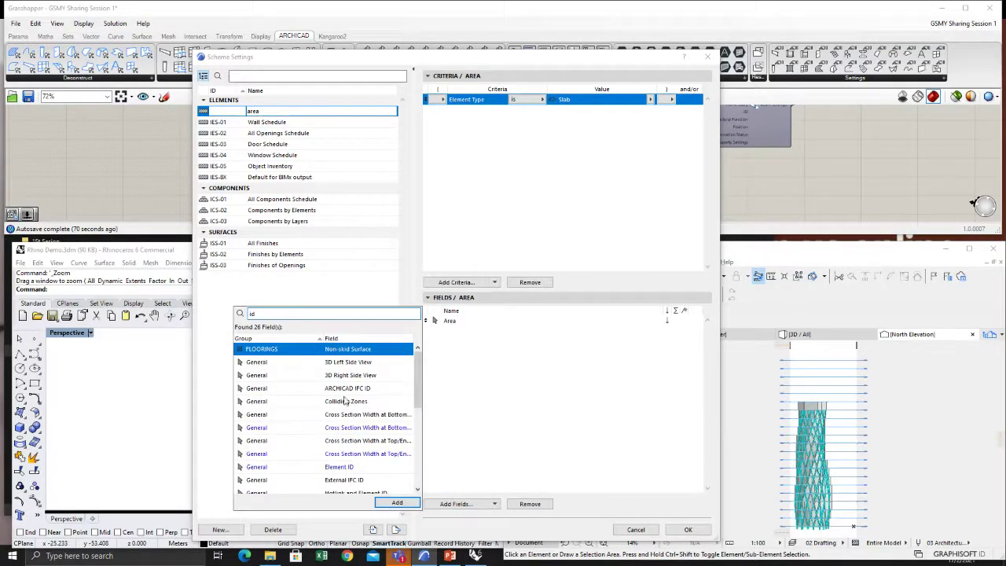
double_click(339, 466)
drag(425, 333, 425, 319)
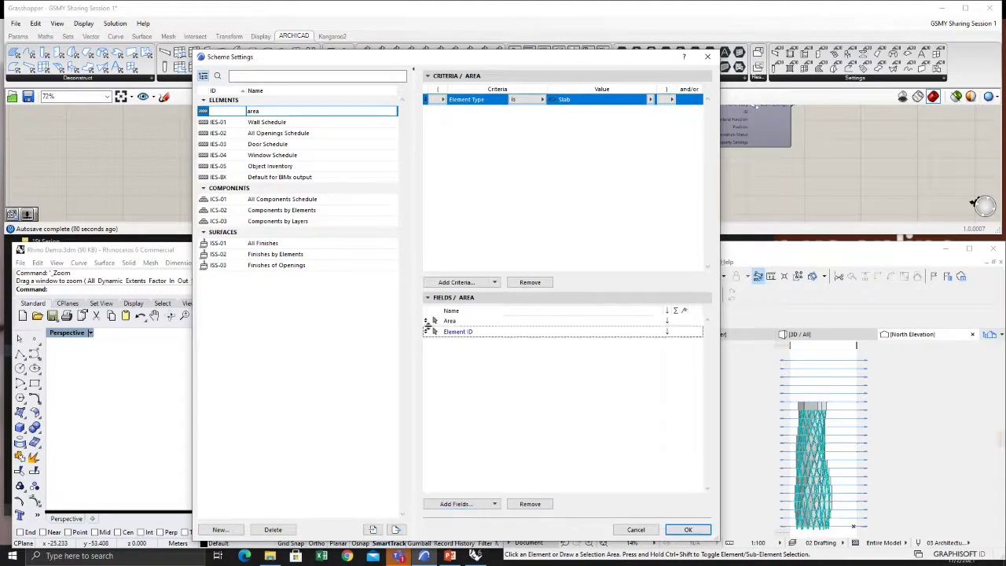
click(696, 531)
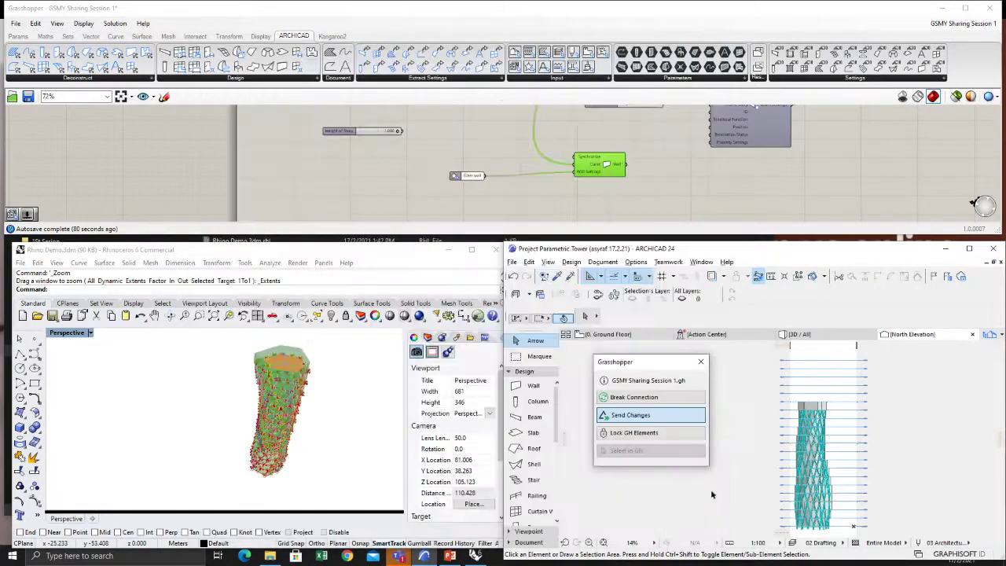
Step: Open the area schedule and look through its list of slab IDs and areas
click(998, 335)
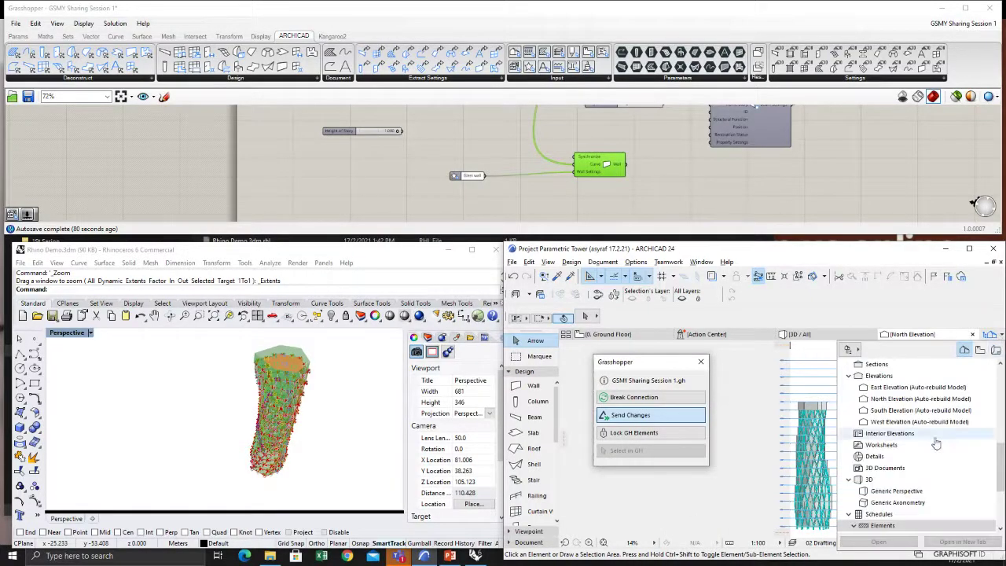
scroll(911, 440, down, 3)
double_click(889, 433)
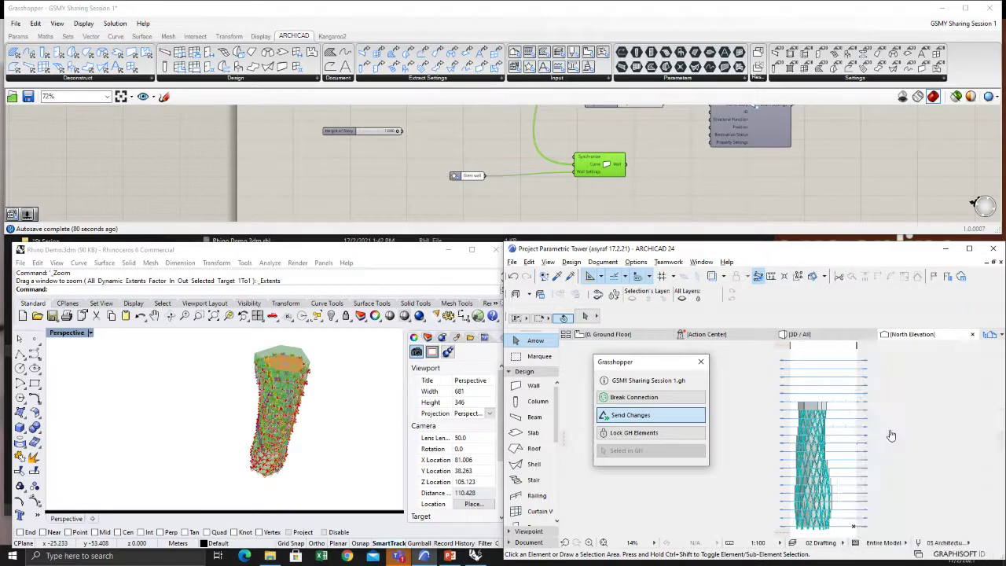
scroll(855, 447, down, 3)
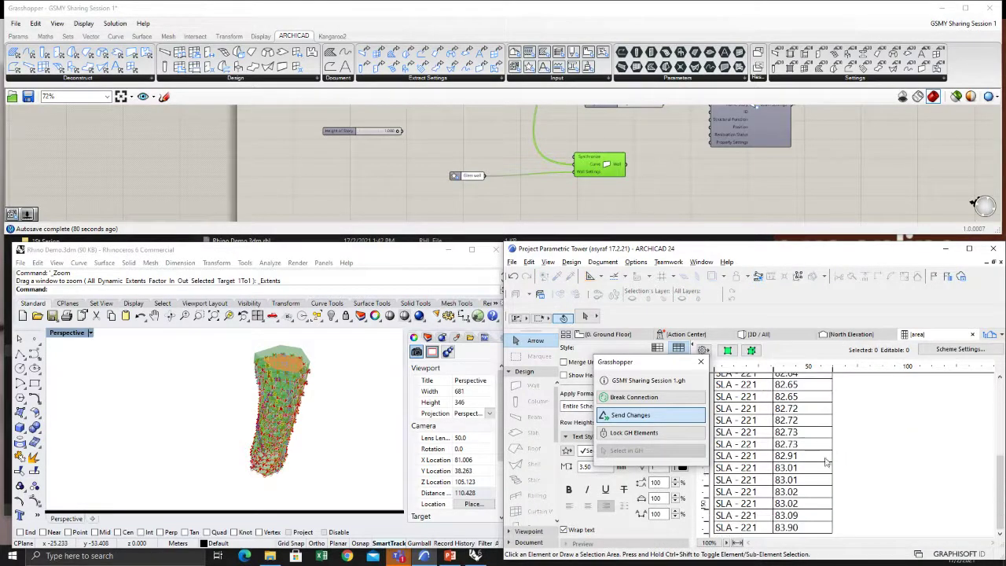
scroll(808, 468, up, 3)
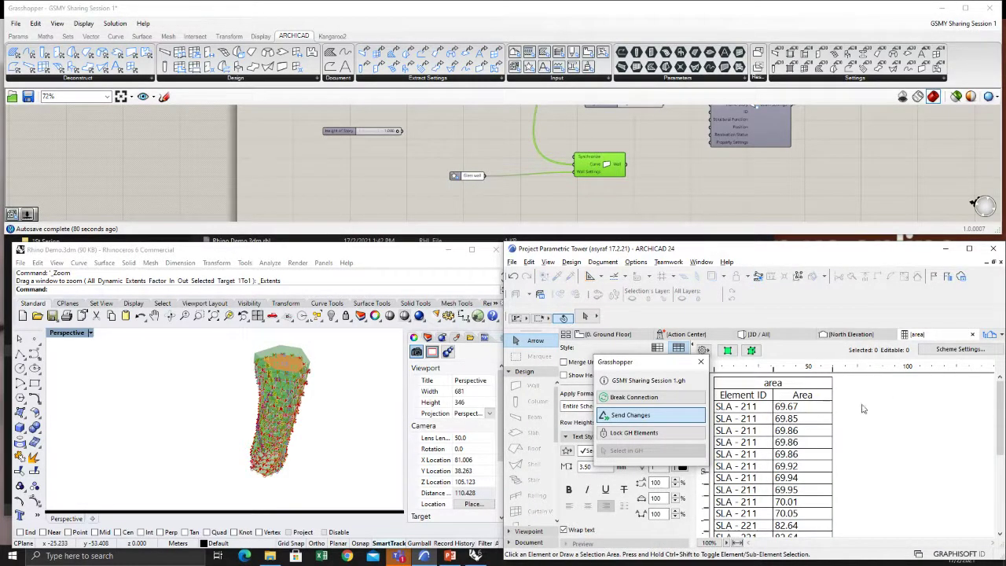
Step: Turn on the sum for the Area field in the area scheme's settings
click(959, 350)
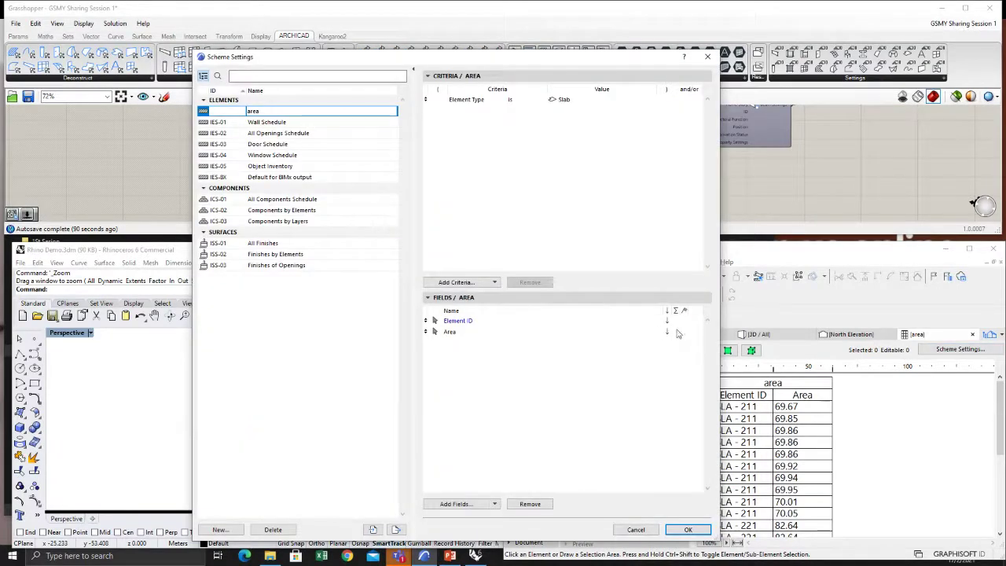
click(677, 333)
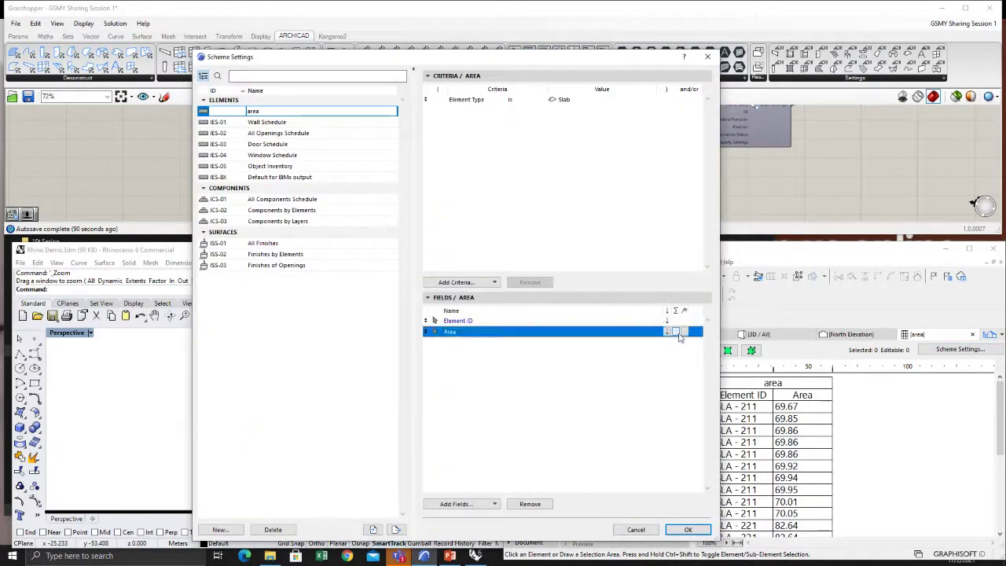
click(676, 528)
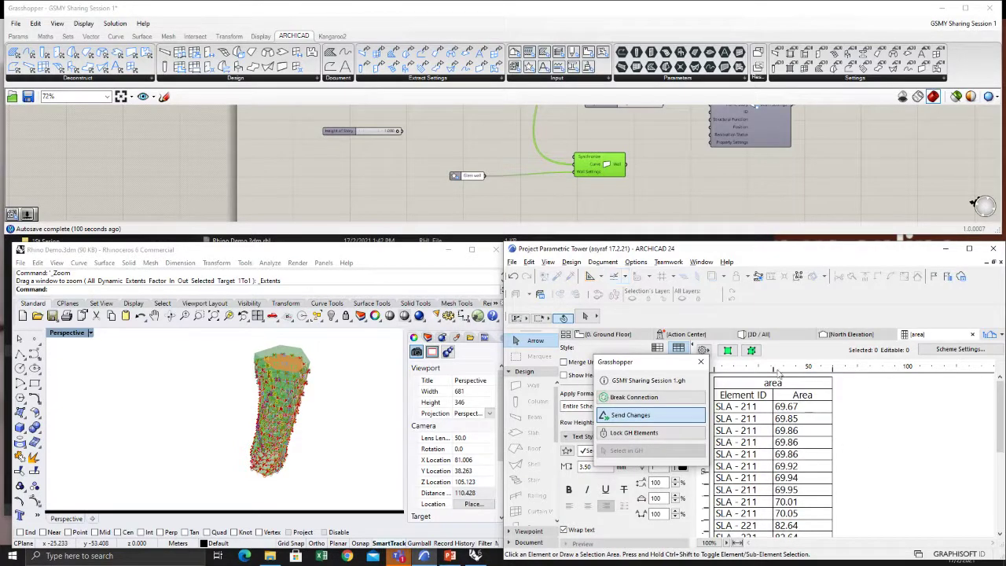
Step: Review the tower in the Ground Floor plan and North Elevation, and return to the Ground Floor plan
click(605, 333)
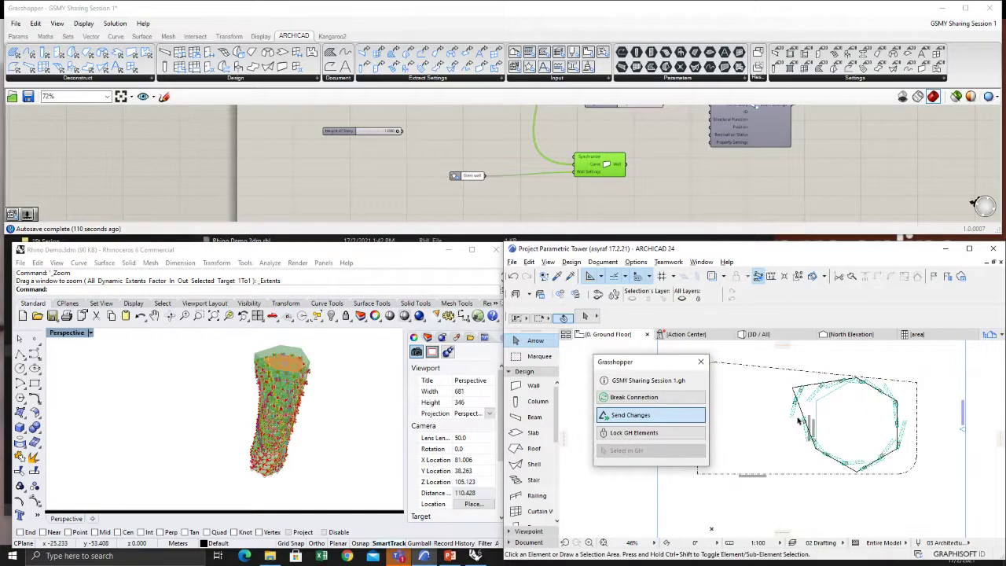
click(872, 336)
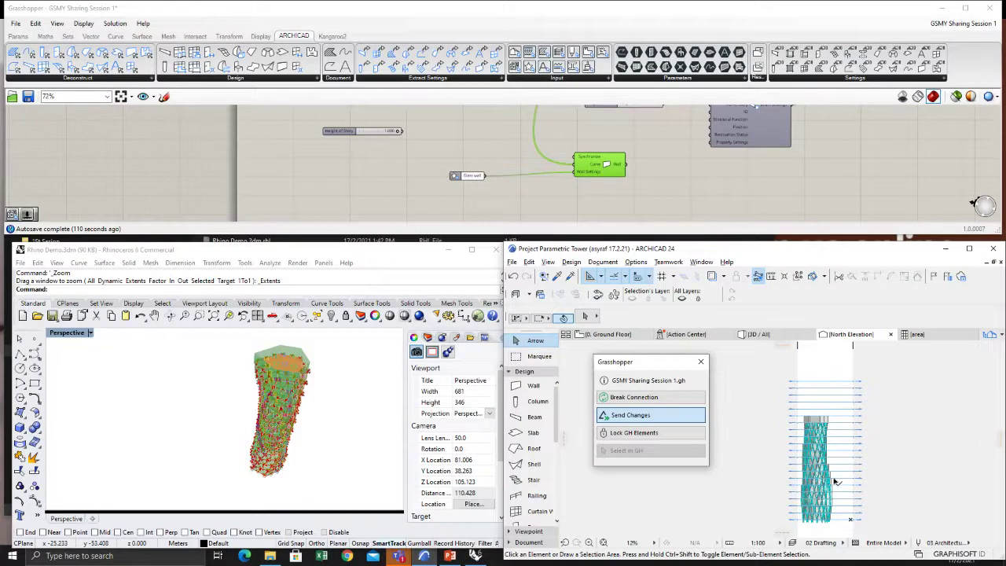
scroll(837, 483, up, 2)
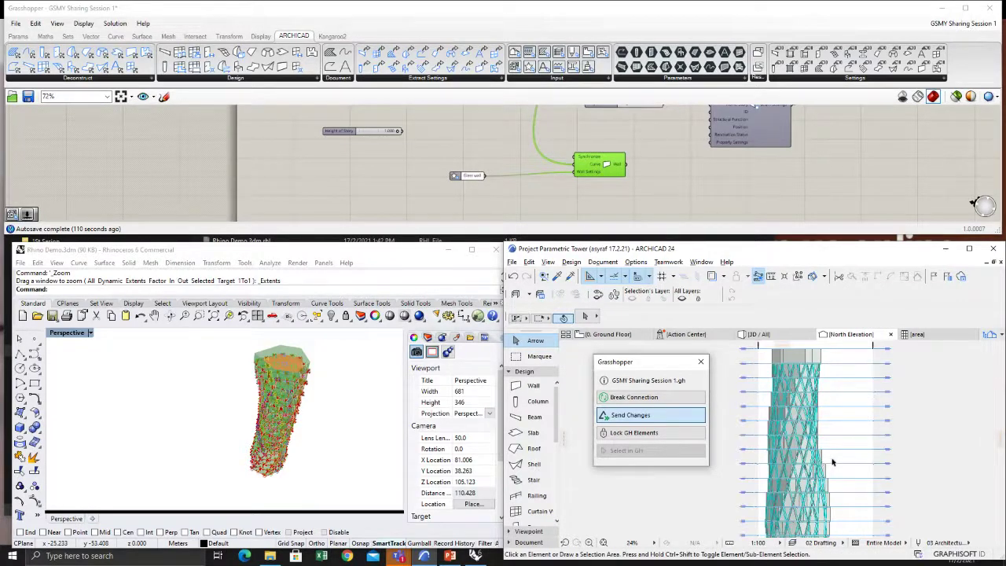
scroll(833, 462, down, 1)
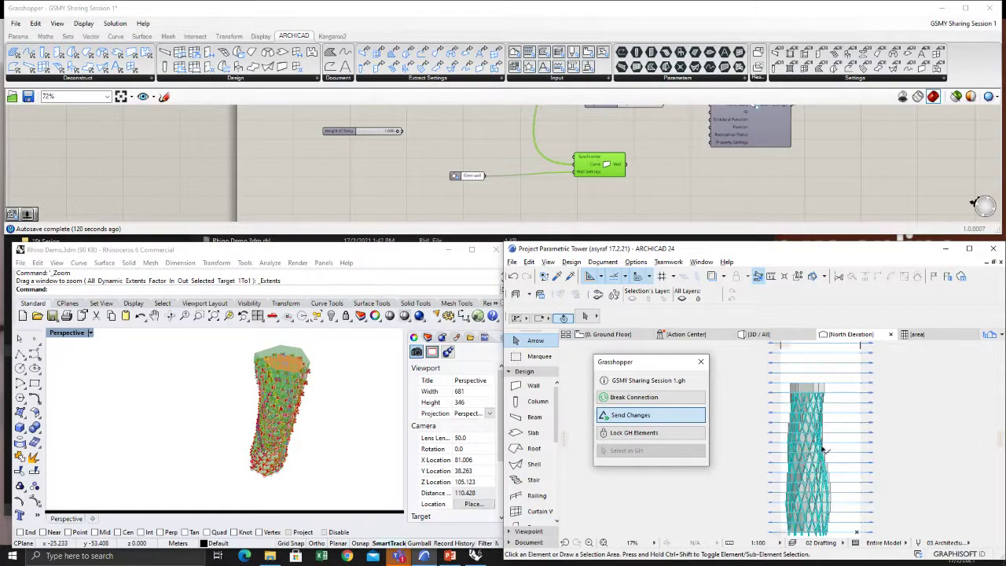
key(F2)
Step: Examine the Grasshopper definition from the story and rotation sliders through to the beam settings
scroll(580, 181, down, 2)
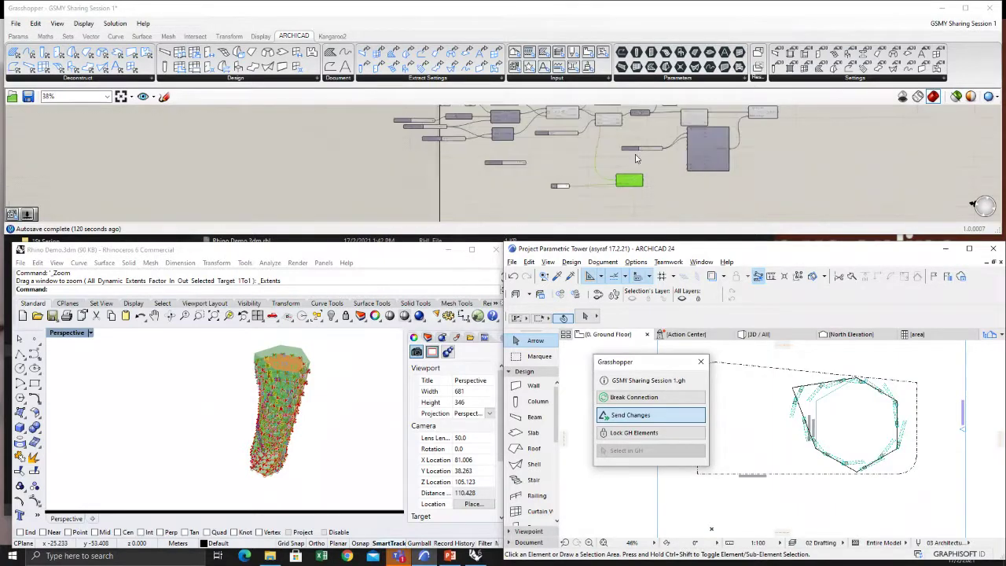
scroll(580, 181, up, 2)
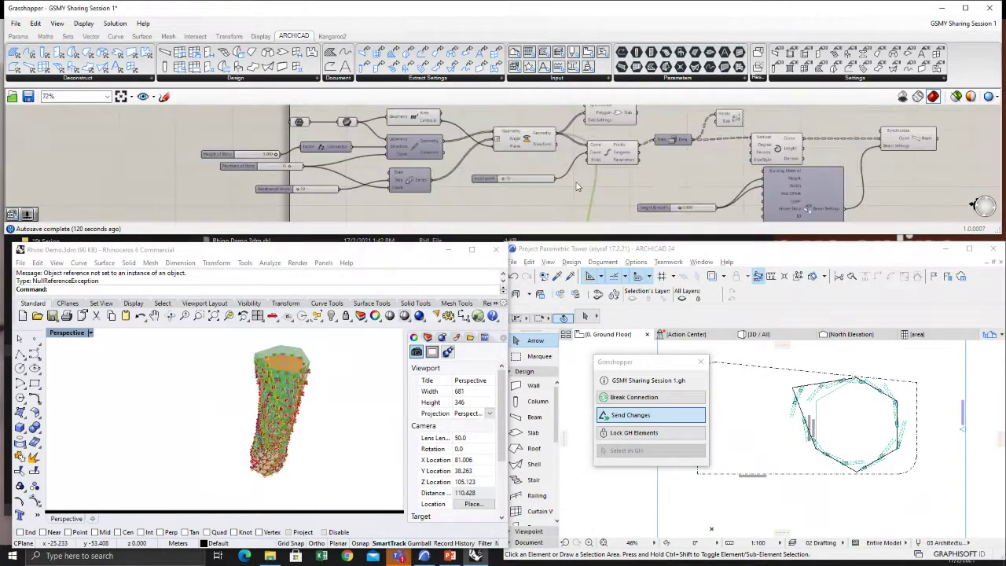
right_drag(582, 181, 616, 172)
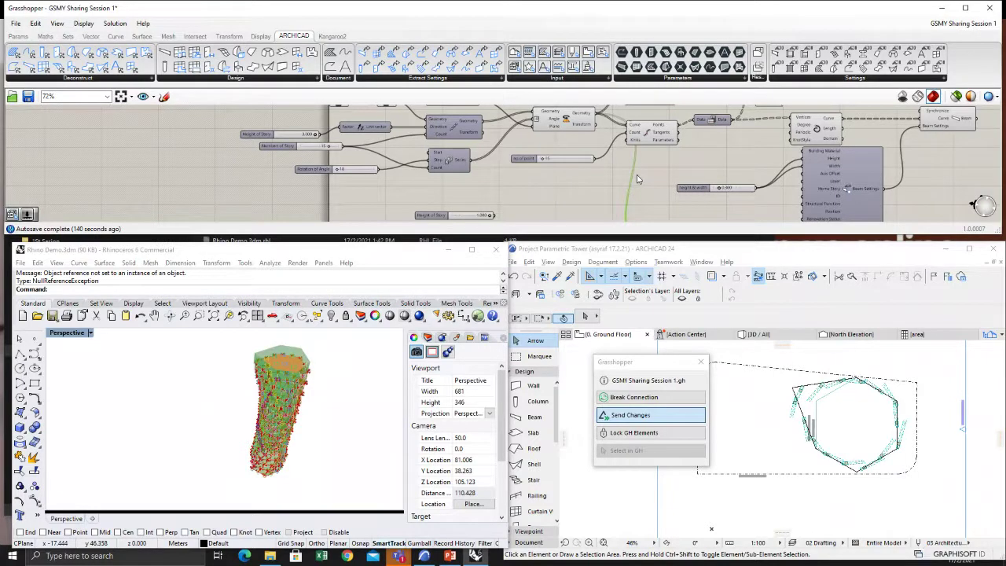
scroll(625, 193, down, 2)
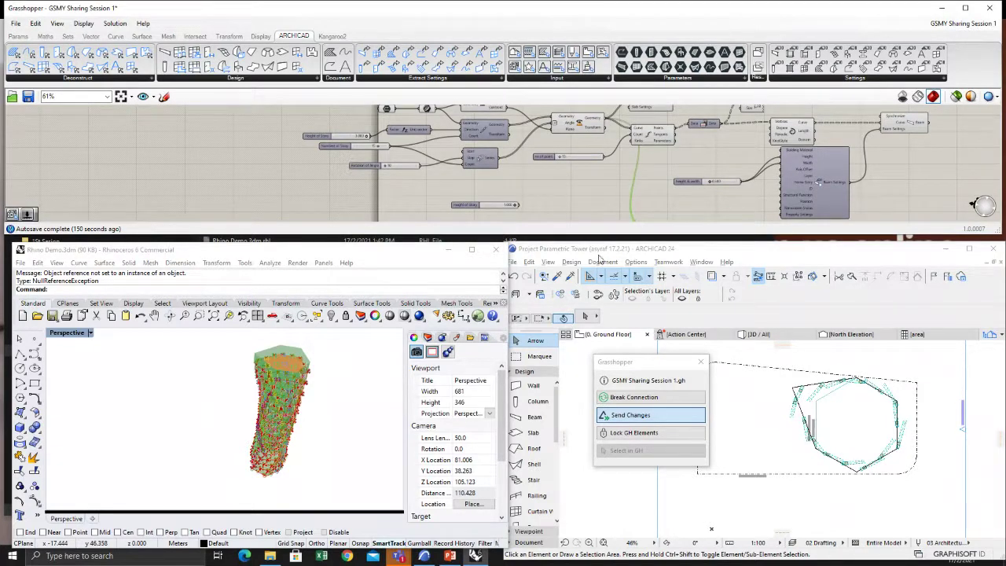
Step: Switch to the GSMY Sharing Session 1 presentation in PowerPoint and advance its slide show to slide 11, the Grasshopper–Archicad Live Connection download notes
key(alt+Tab)
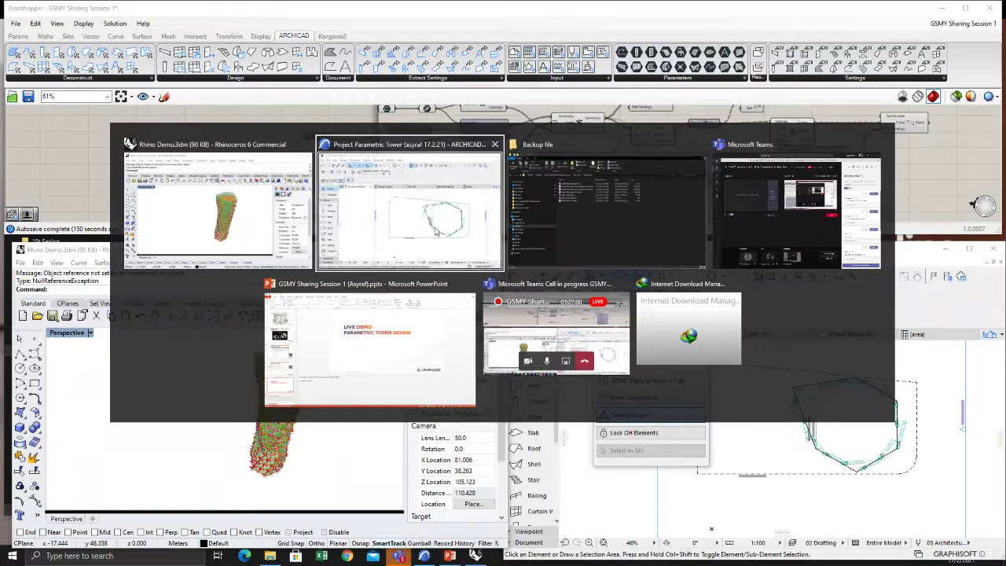
click(359, 350)
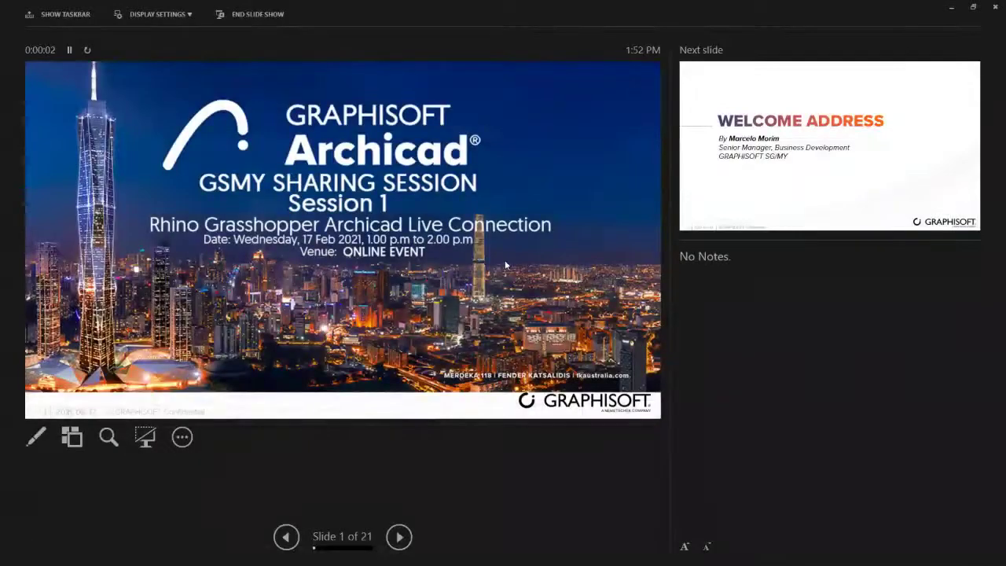
click(505, 264)
click(505, 265)
click(505, 265)
click(505, 265)
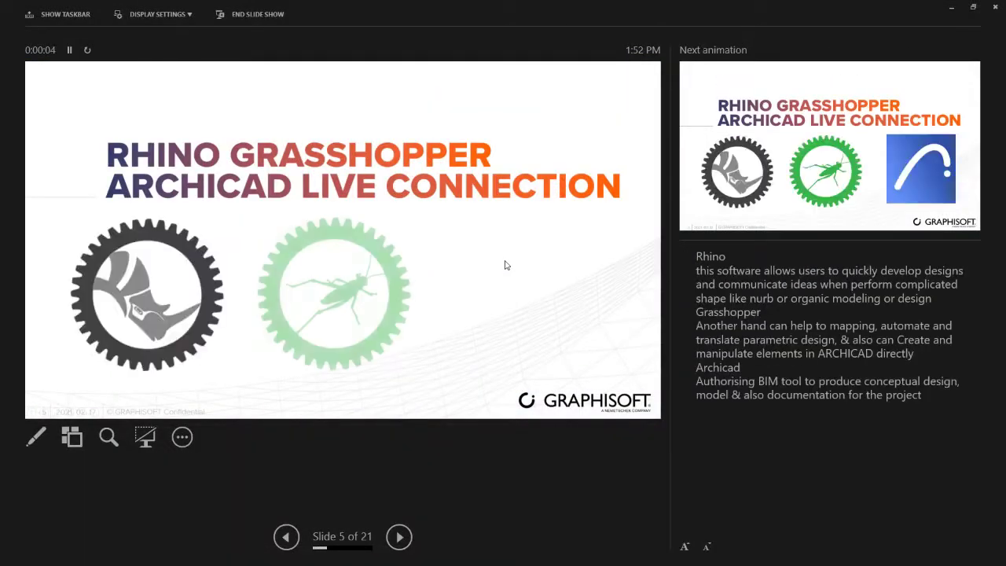
click(505, 265)
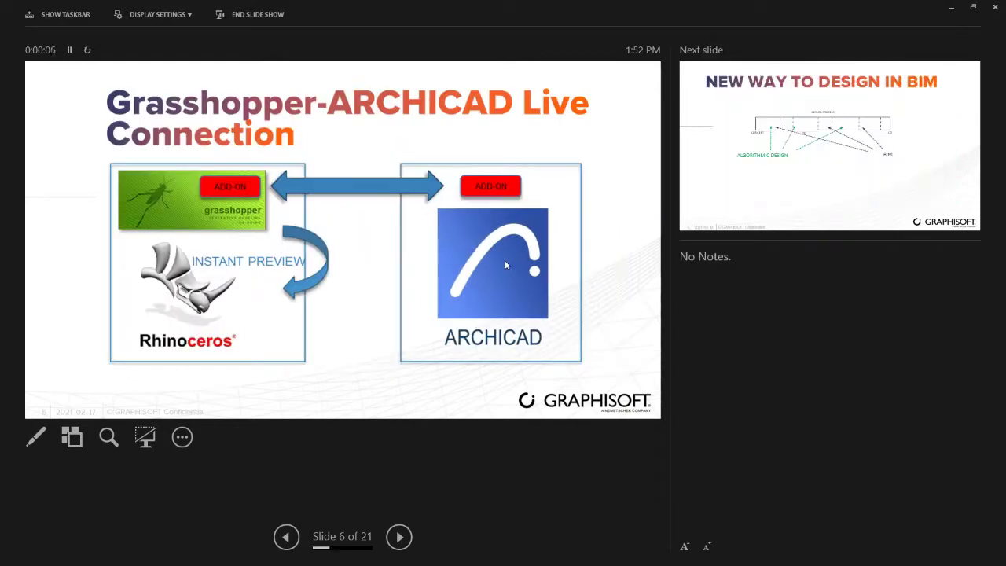
click(505, 265)
click(506, 265)
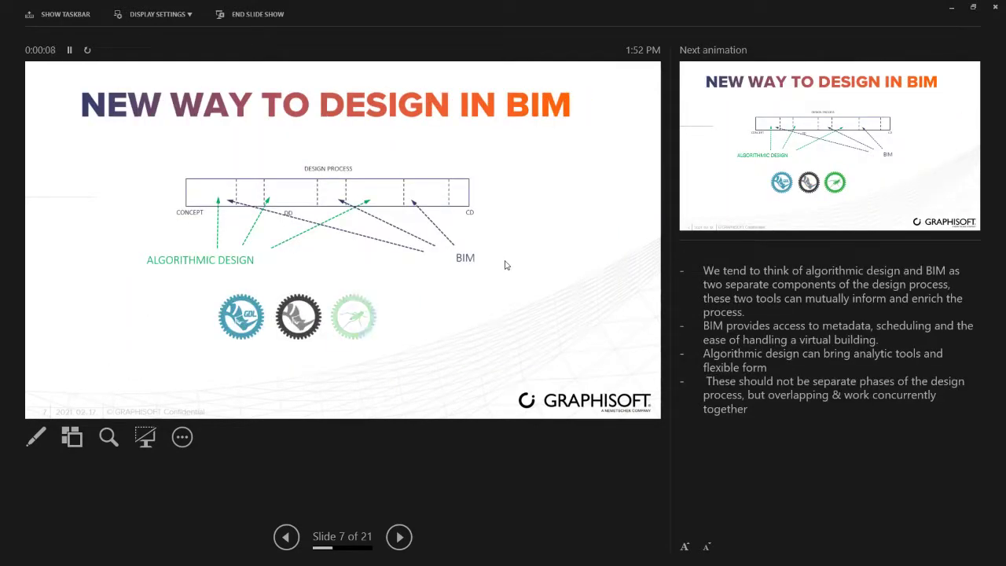
click(505, 265)
click(505, 265)
click(506, 265)
click(505, 264)
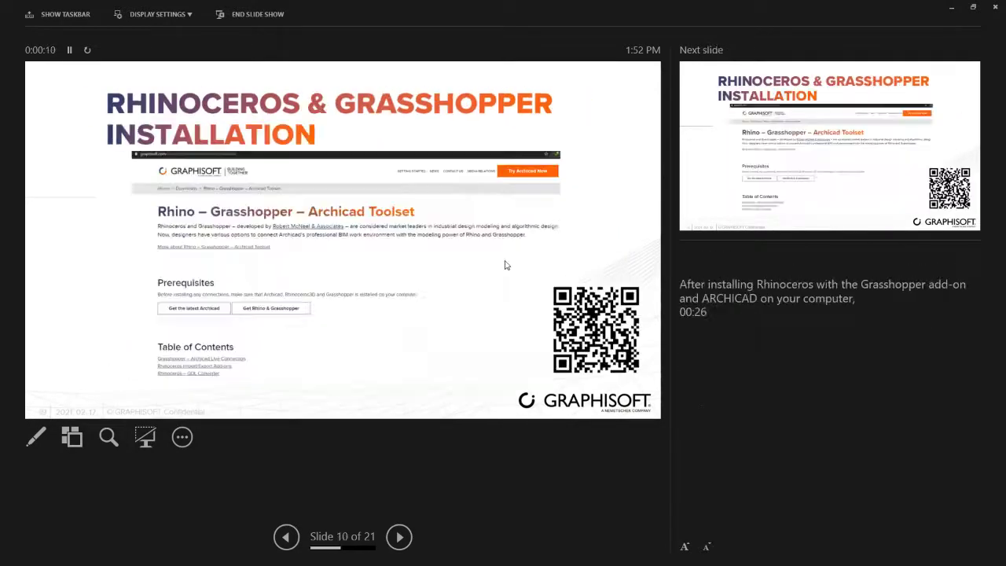
click(505, 265)
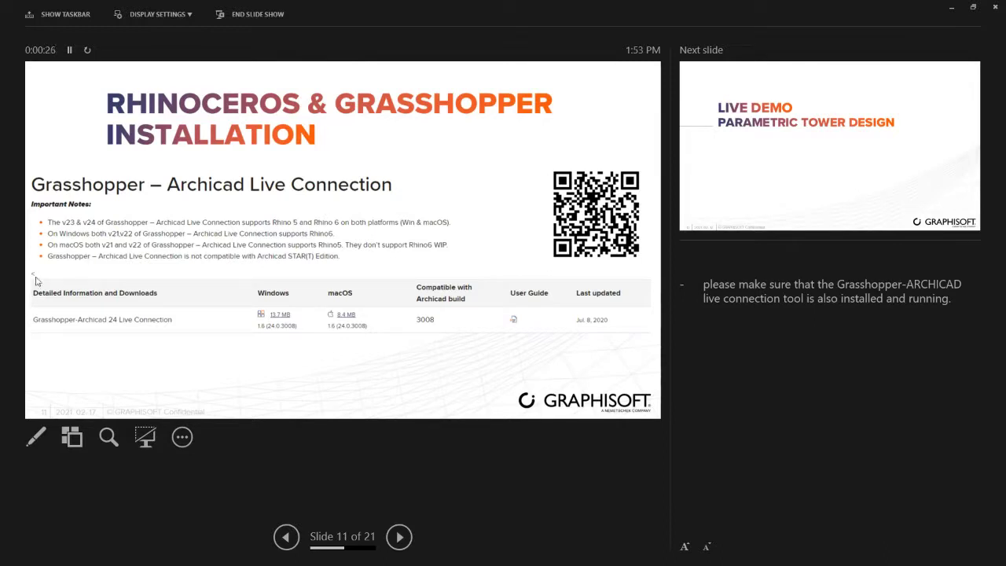
Step: Go back to the Rhinoceros – Grasshopper – ARCHICAD slide, and advance the slide show to the Learning Resources slide
key(Left)
key(Left)
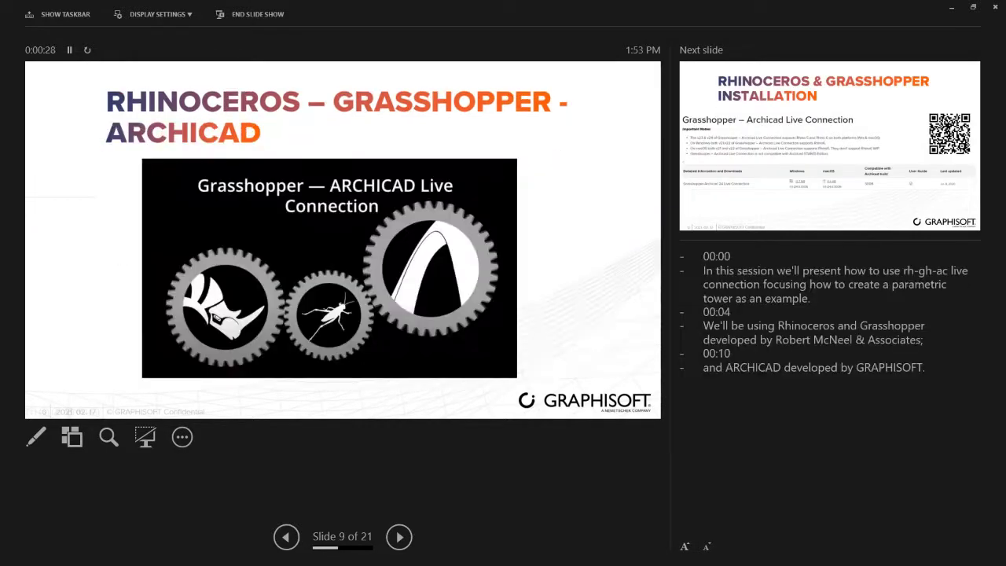
key(Right)
key(Right)
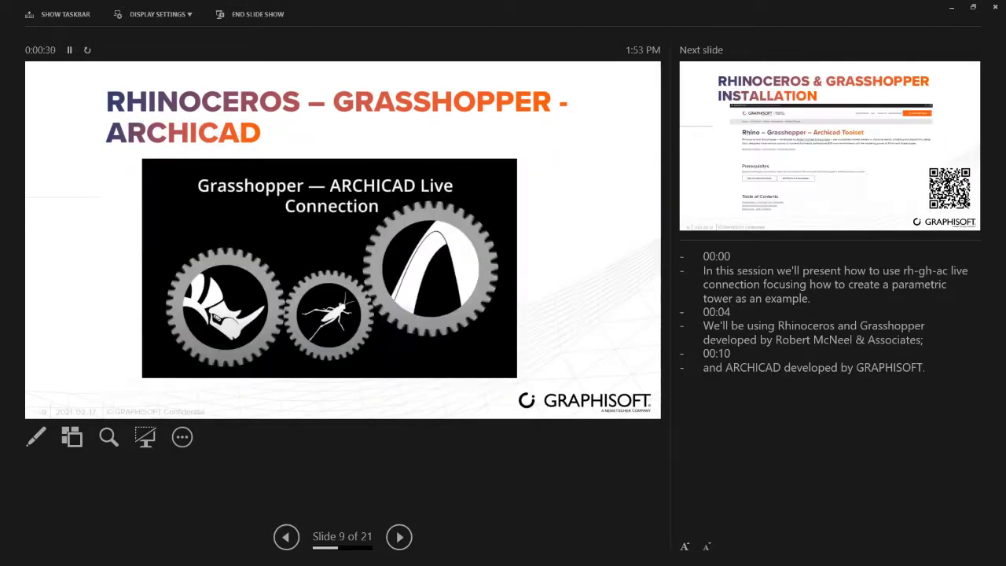
key(Right)
key(Right)
key(Right)
key(Right)
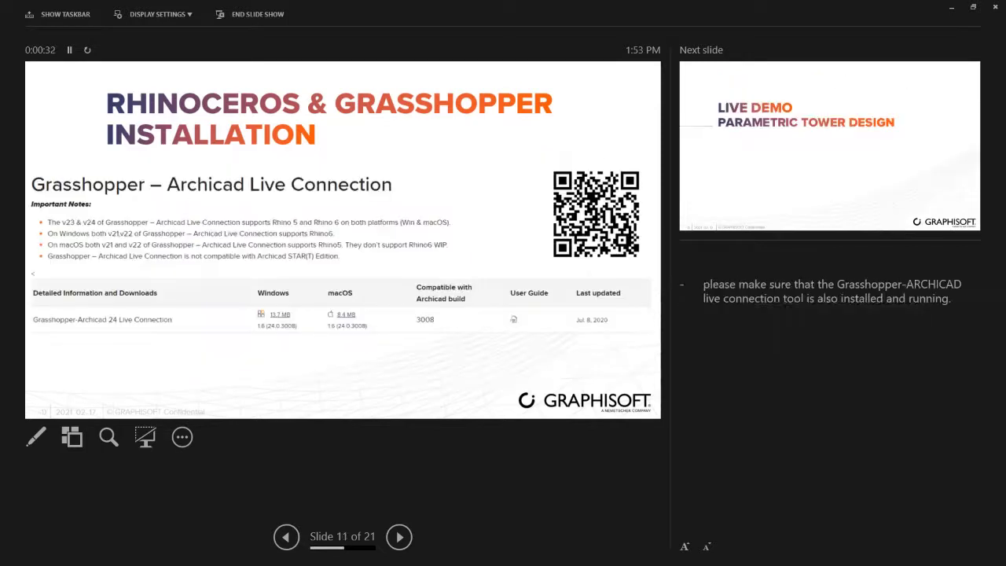
key(Right)
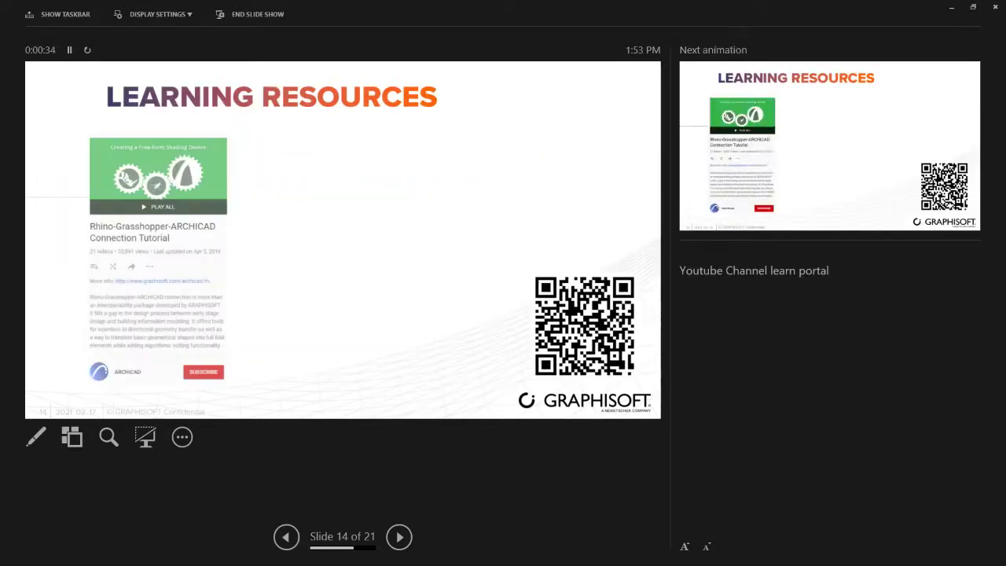